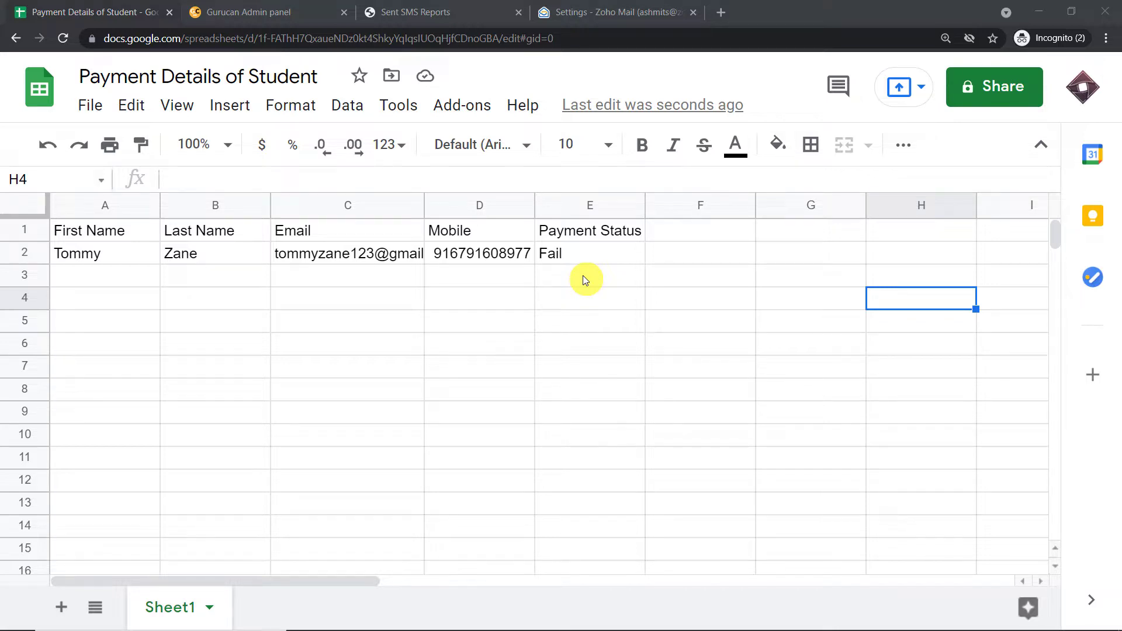
Enter the second student's first name, last name, email and mobile number in row 3.
click(117, 280)
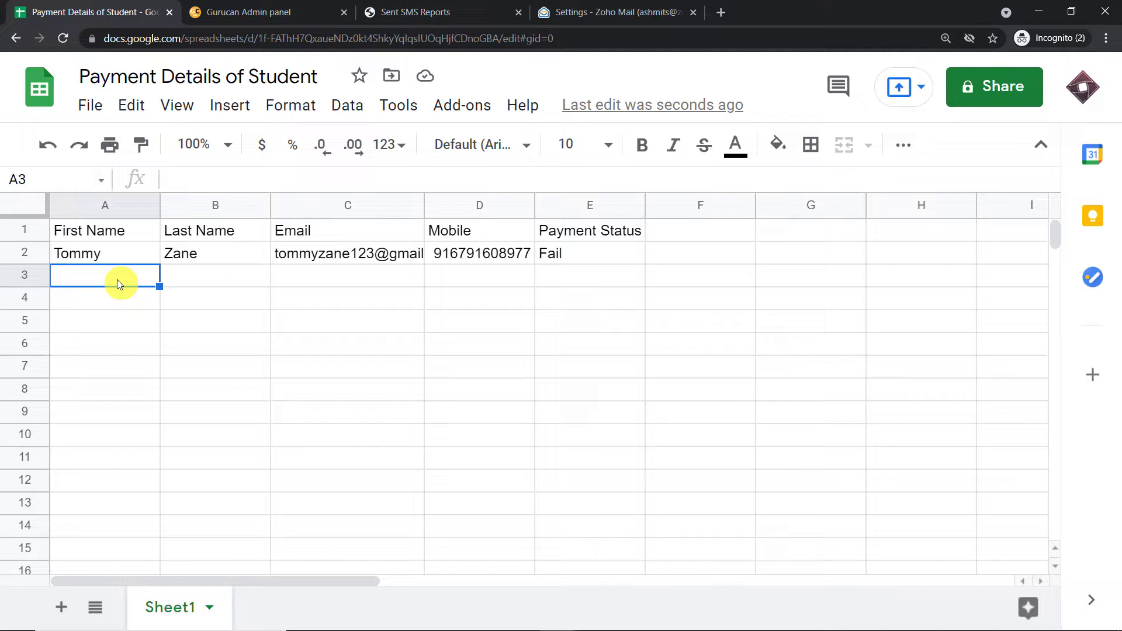
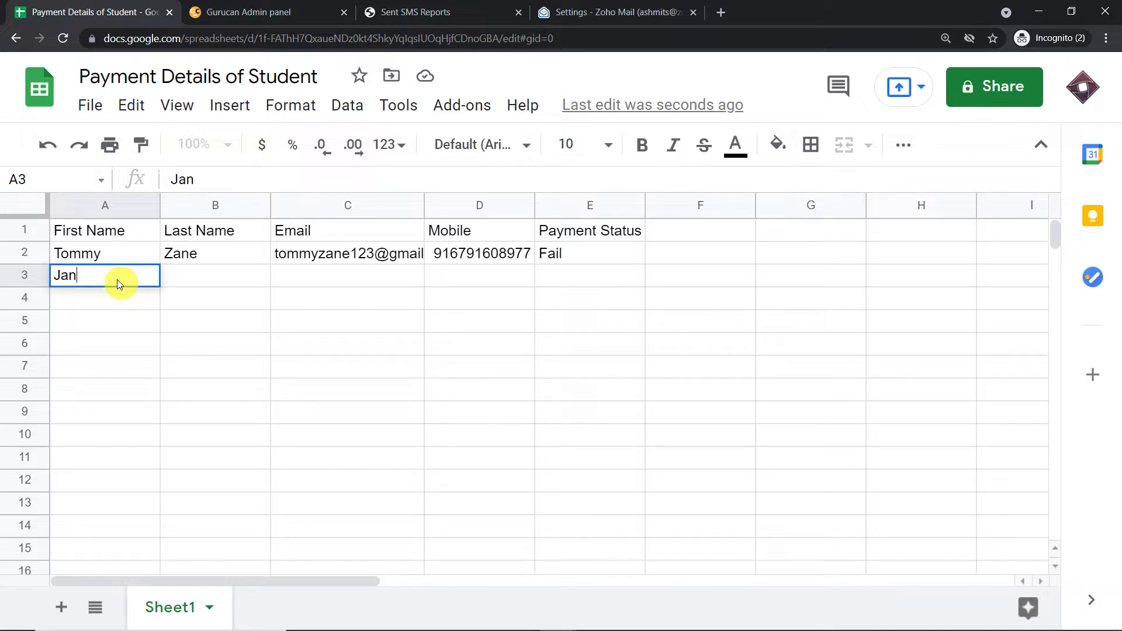
click(195, 281)
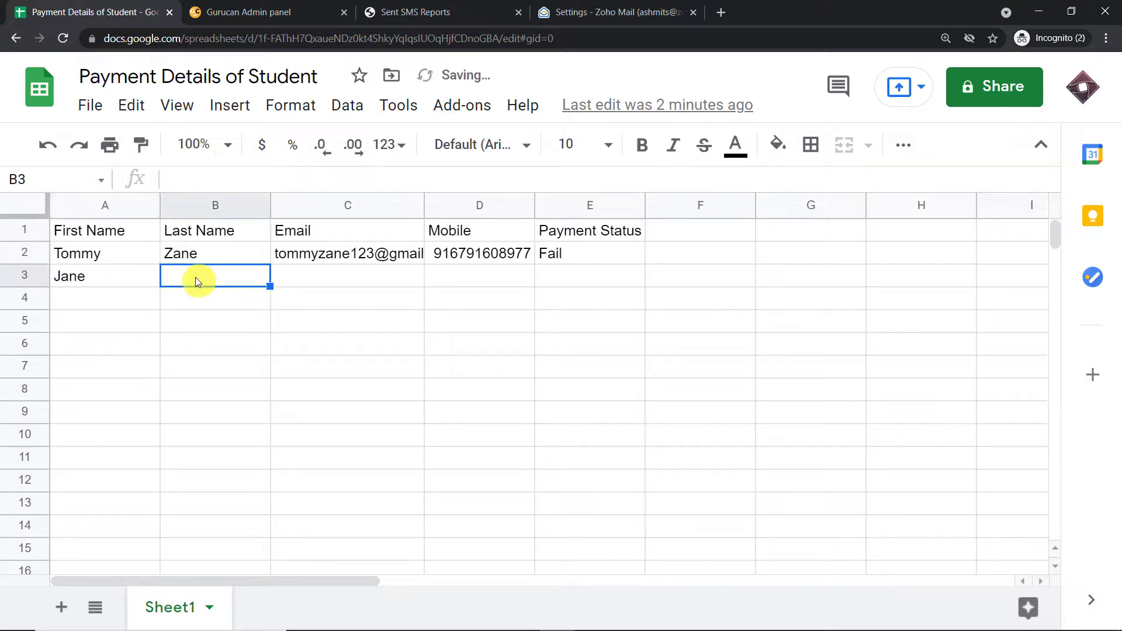
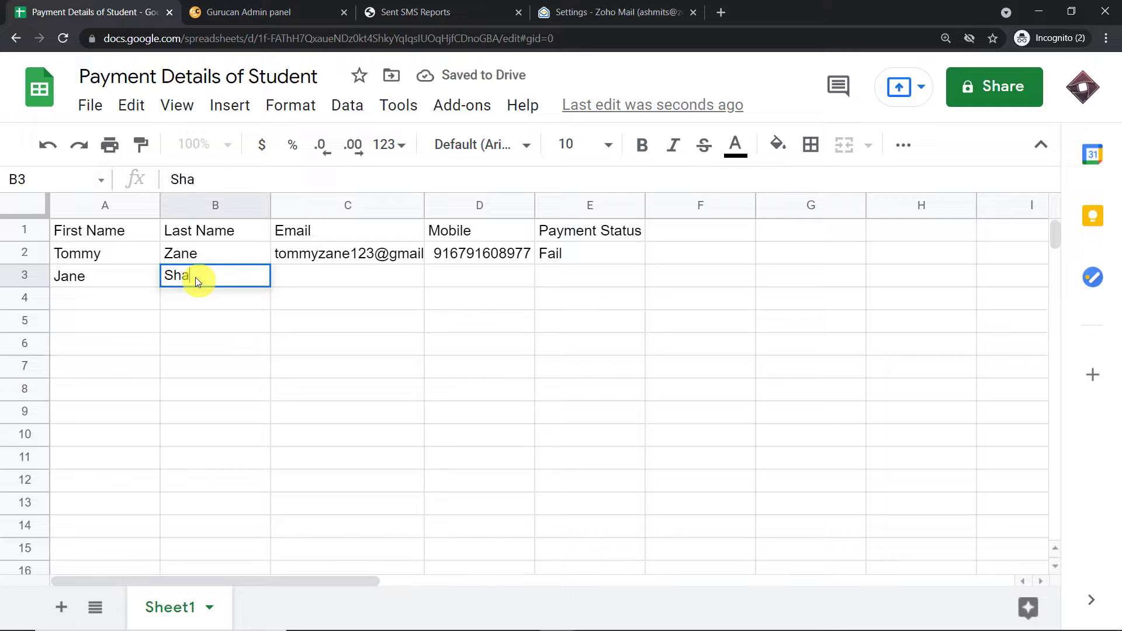
click(296, 274)
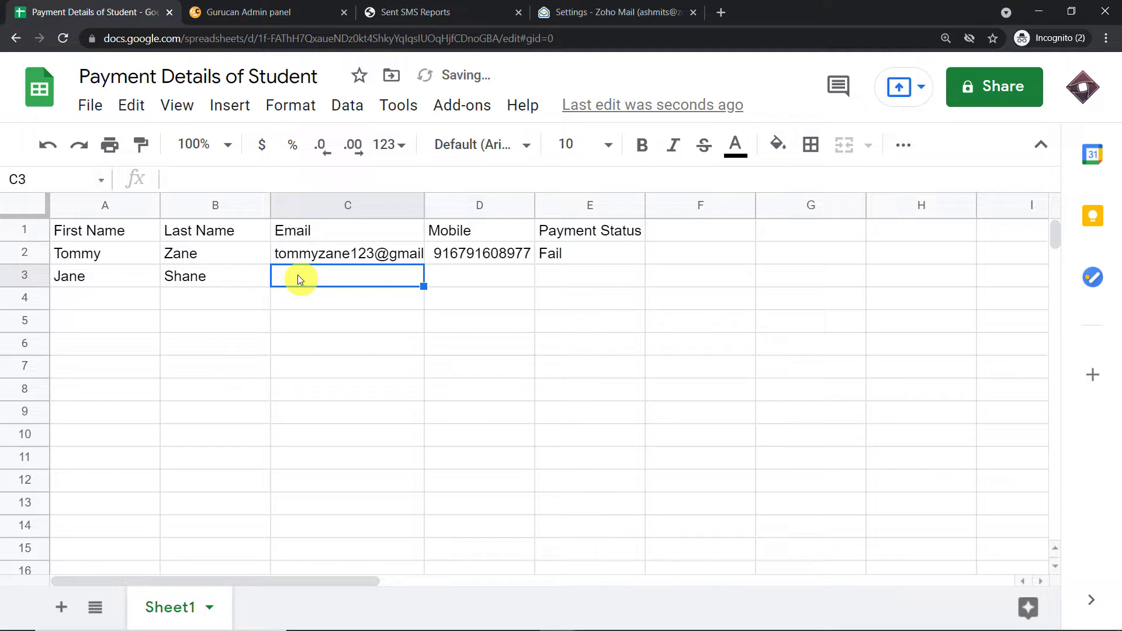
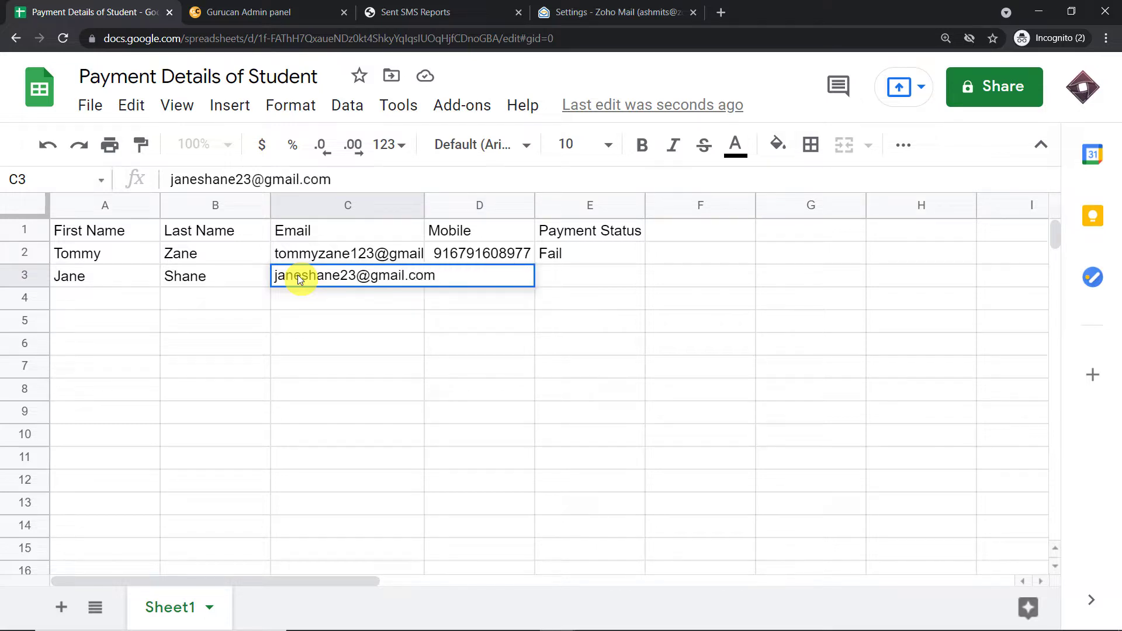
key(Return)
click(460, 270)
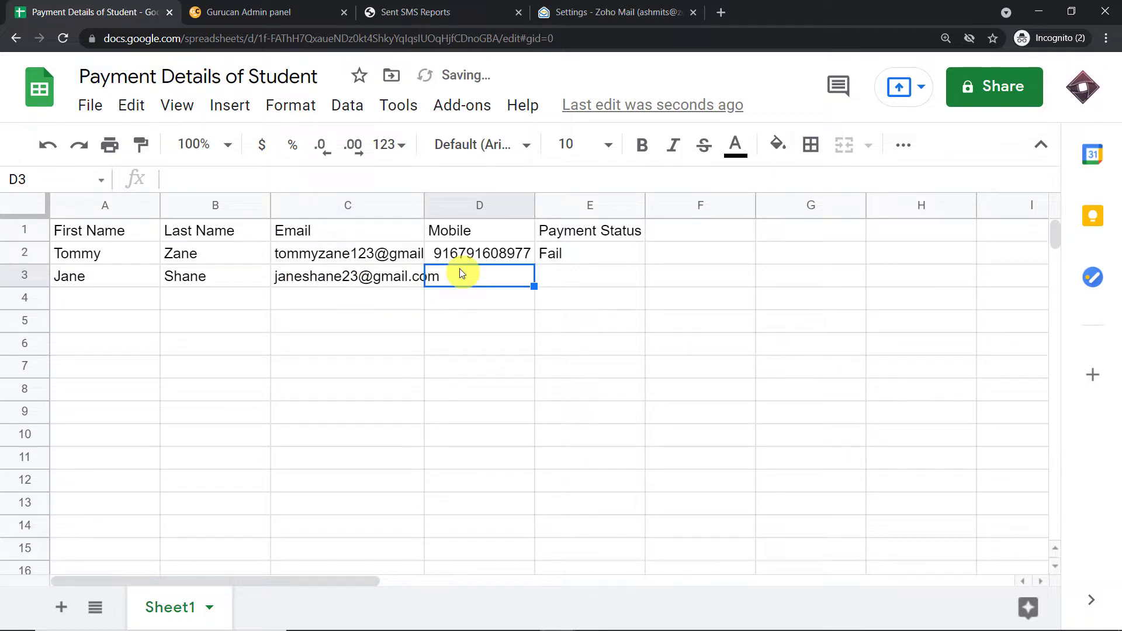
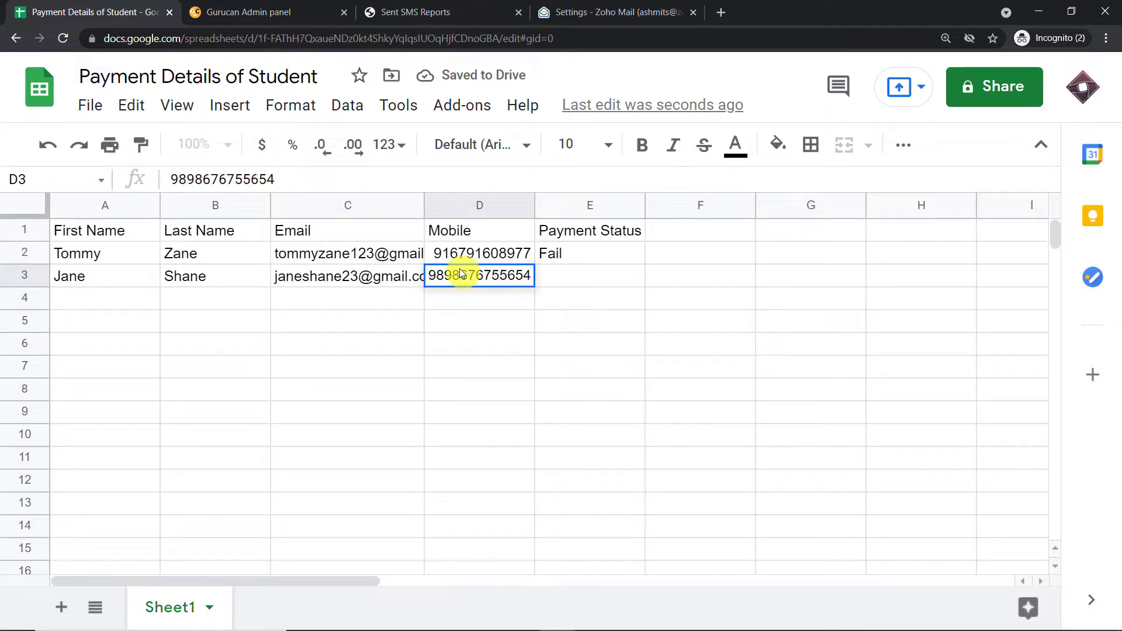
Set row 3's Payment Status to Done, then switch to the Gurucan admin panel.
click(547, 275)
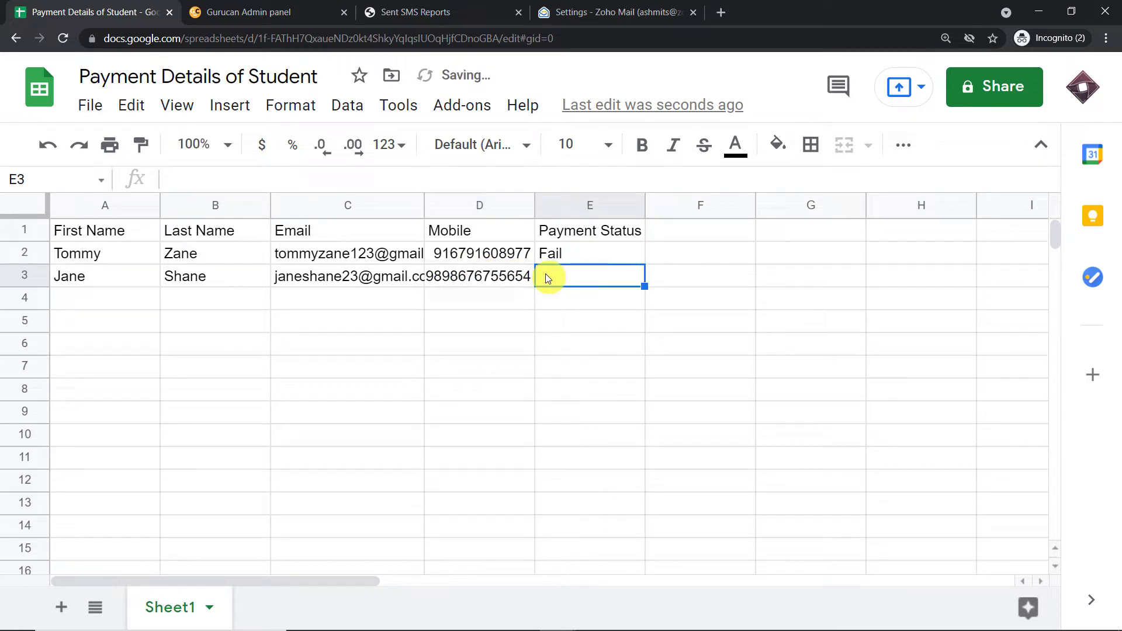
text(Done)
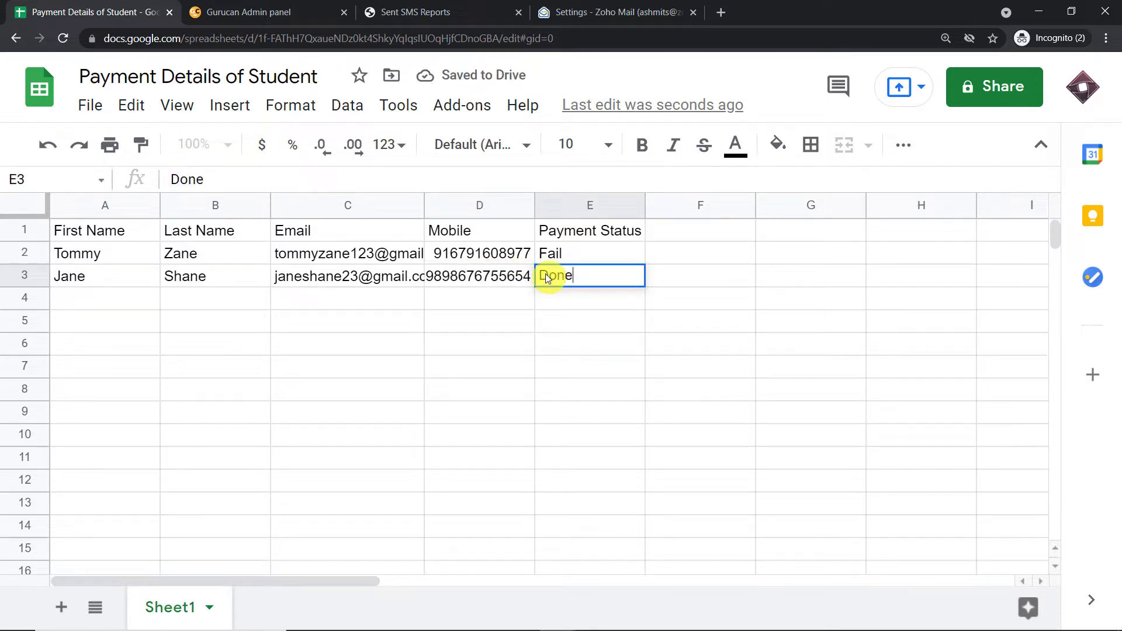
click(390, 349)
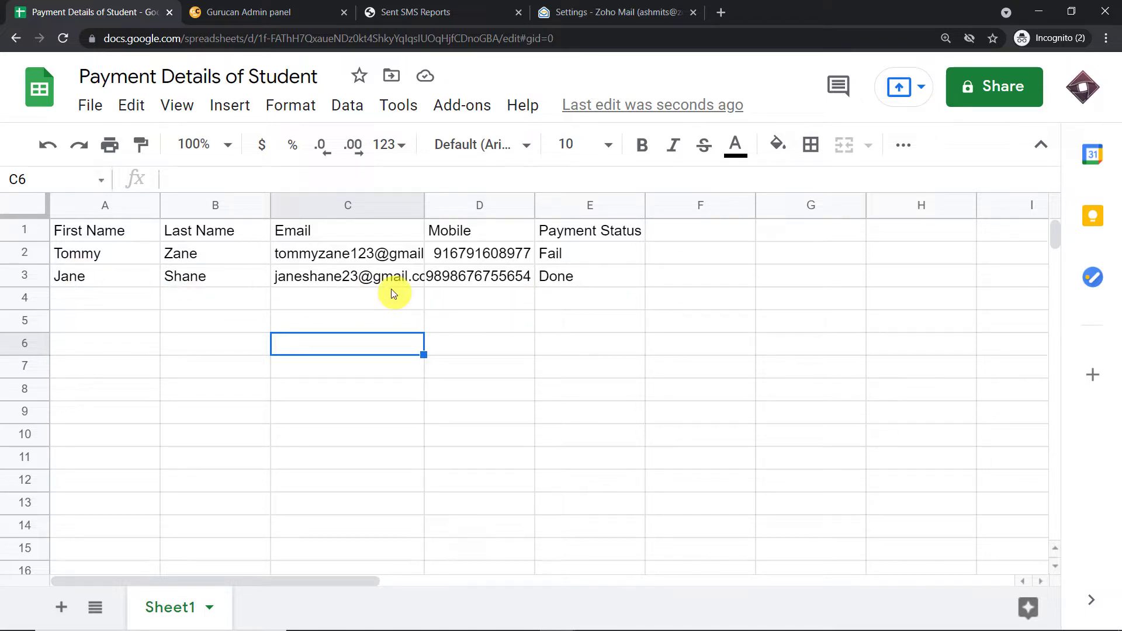
click(267, 7)
Check the Gurucan Users list for the Done student, then return to the spreadsheet at A4.
click(62, 39)
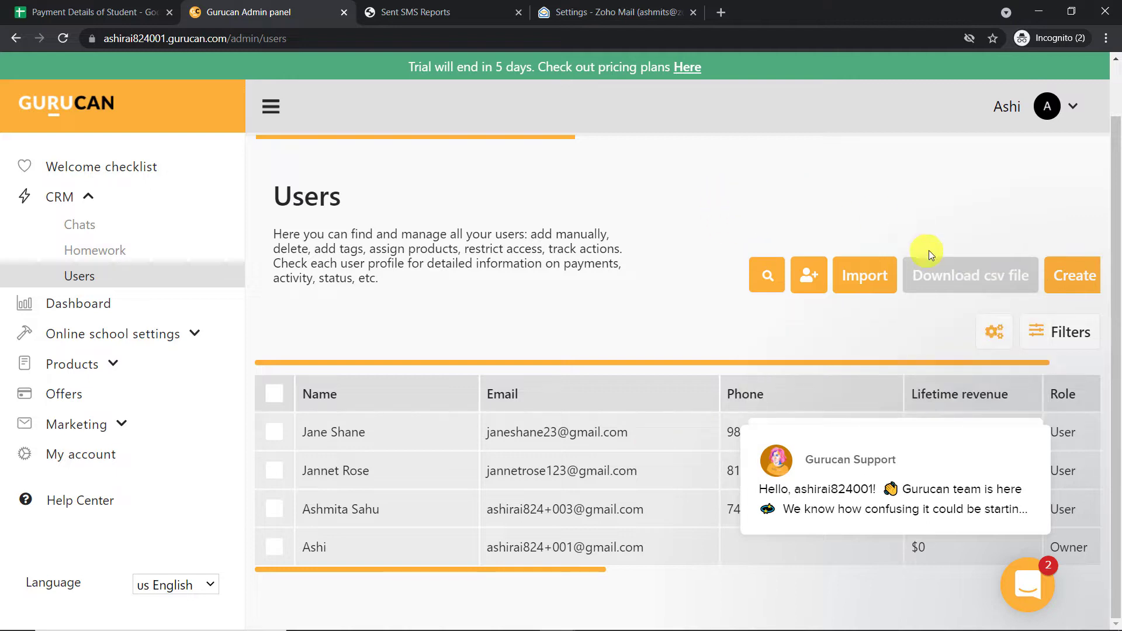
mouse_move(1052, 507)
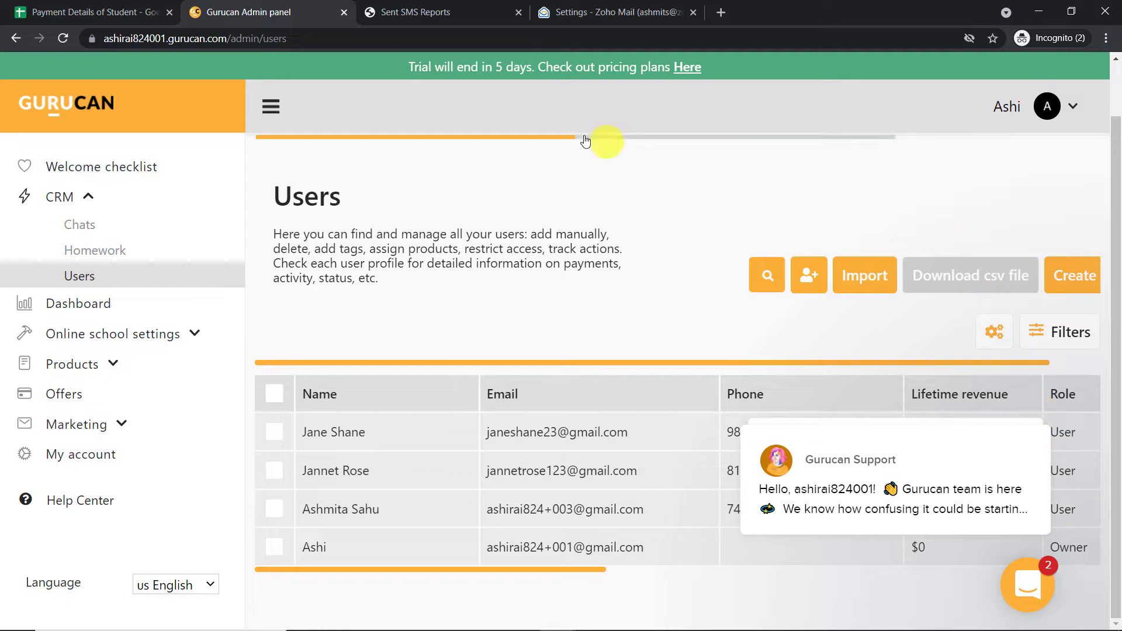
click(81, 12)
click(110, 300)
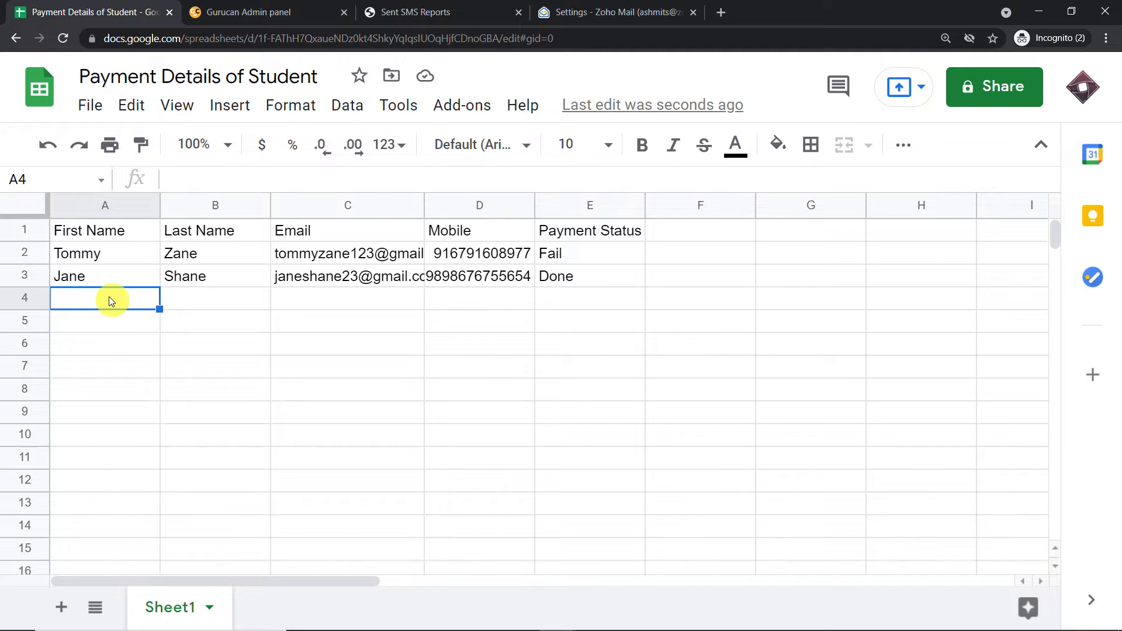
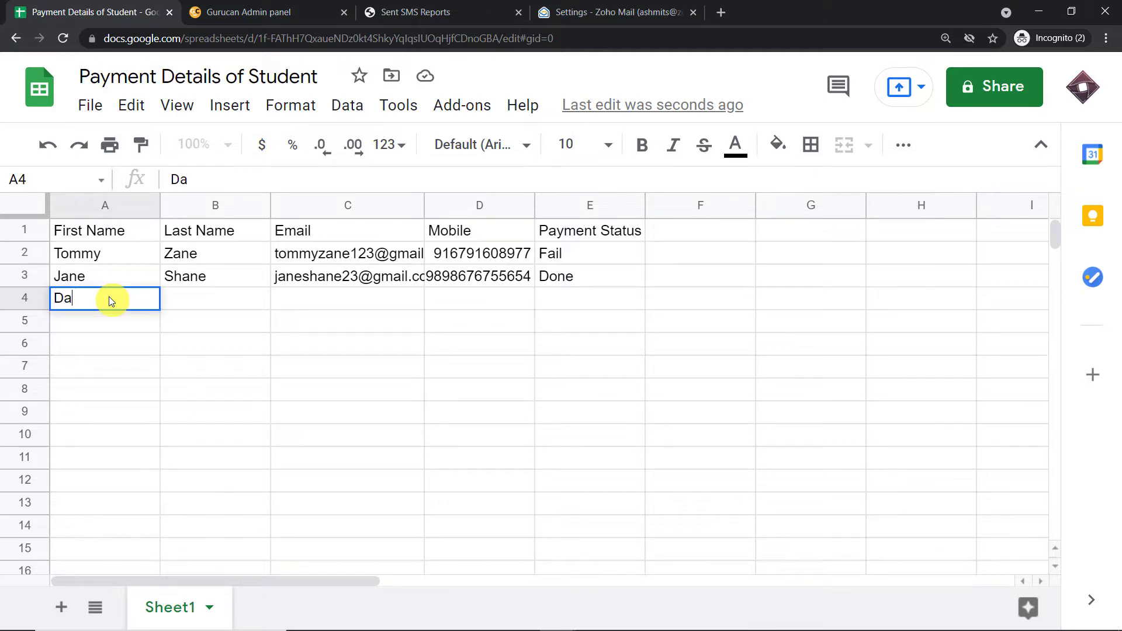
Enter the third student's first and last name in row 4, pasting their email and mobile number.
click(180, 297)
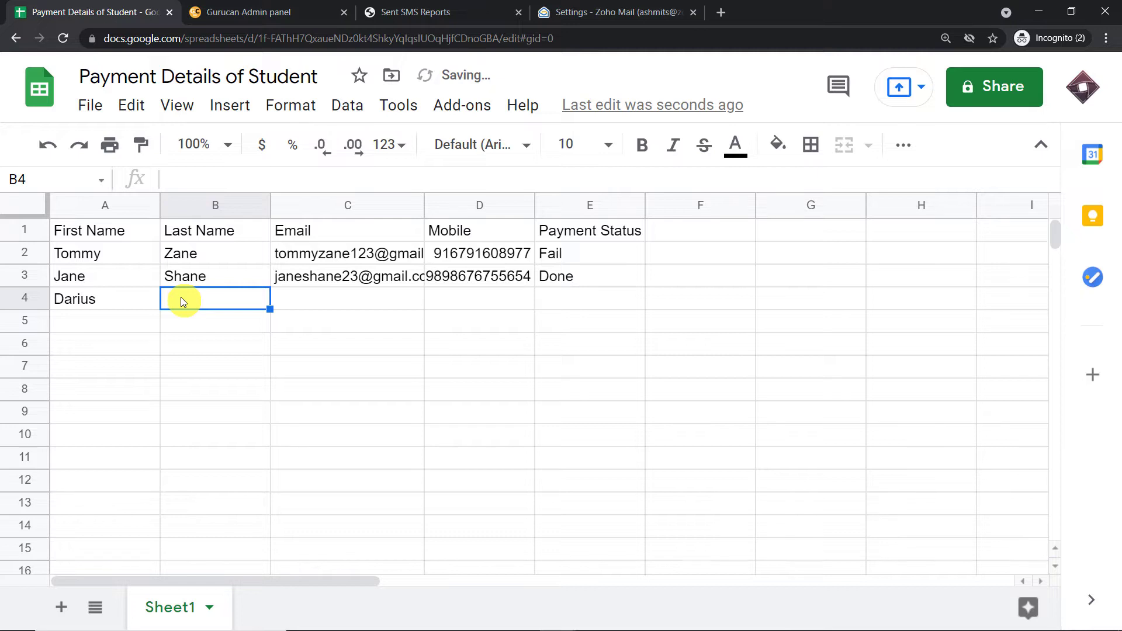
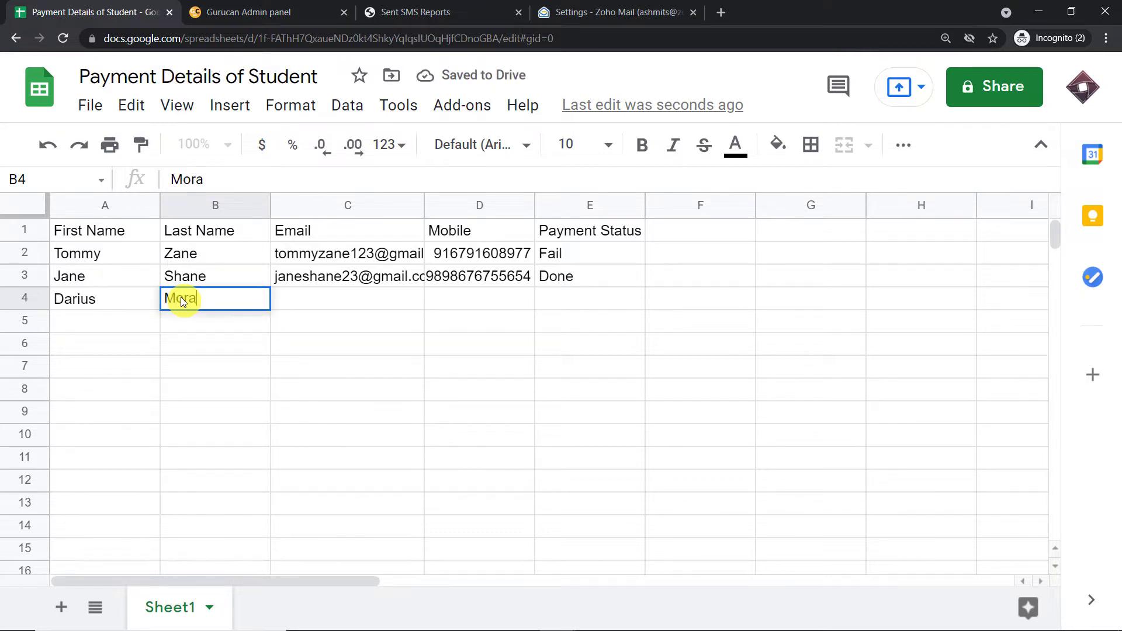
click(289, 305)
key(ctrl+v)
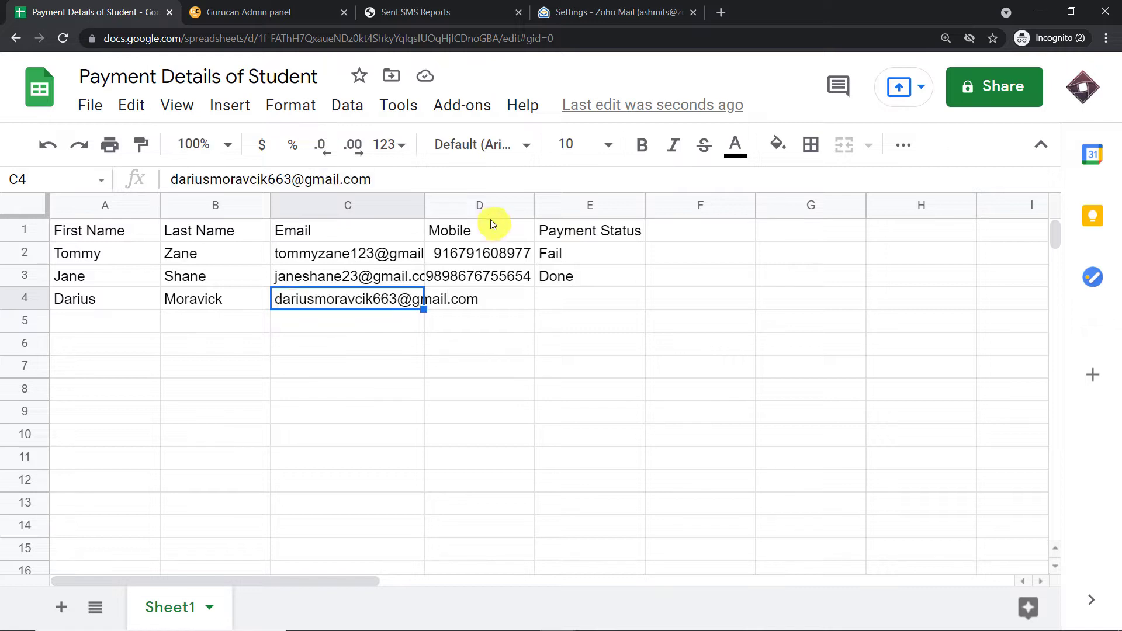
click(468, 303)
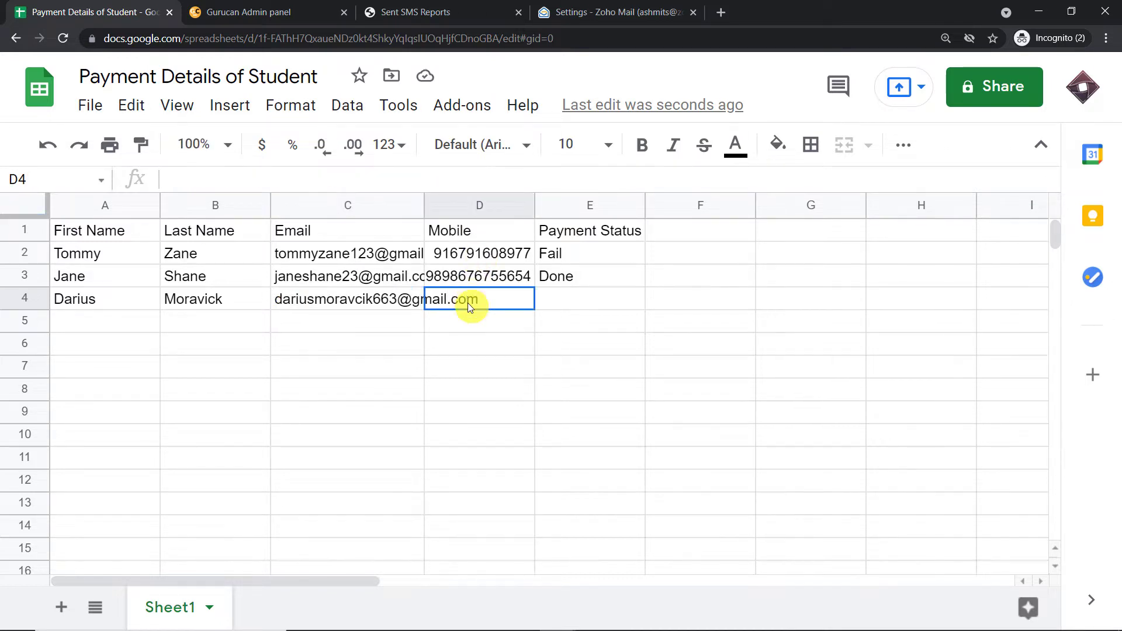
right_click(235, 181)
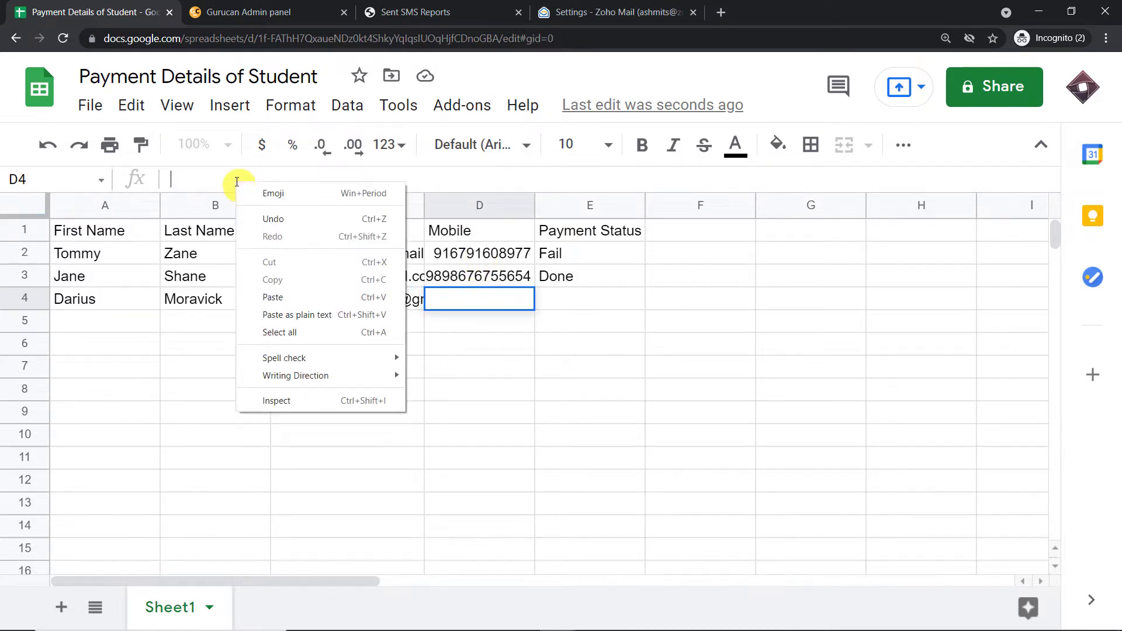
click(283, 298)
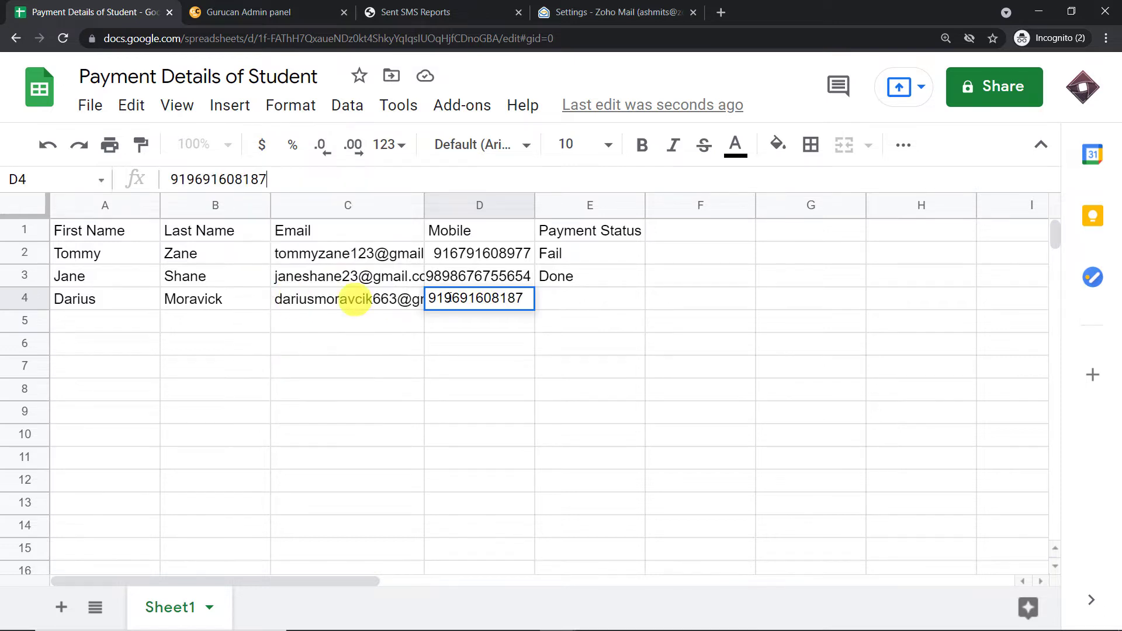
click(497, 369)
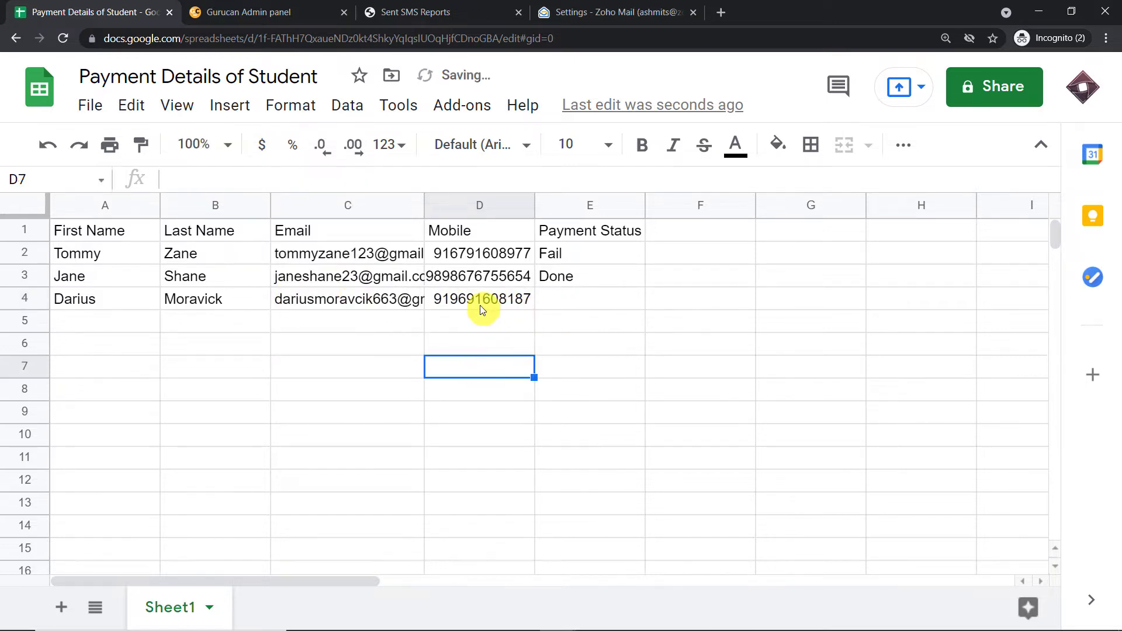
Set row 4's Payment Status to Fail and verify the email and mobile entries.
click(560, 302)
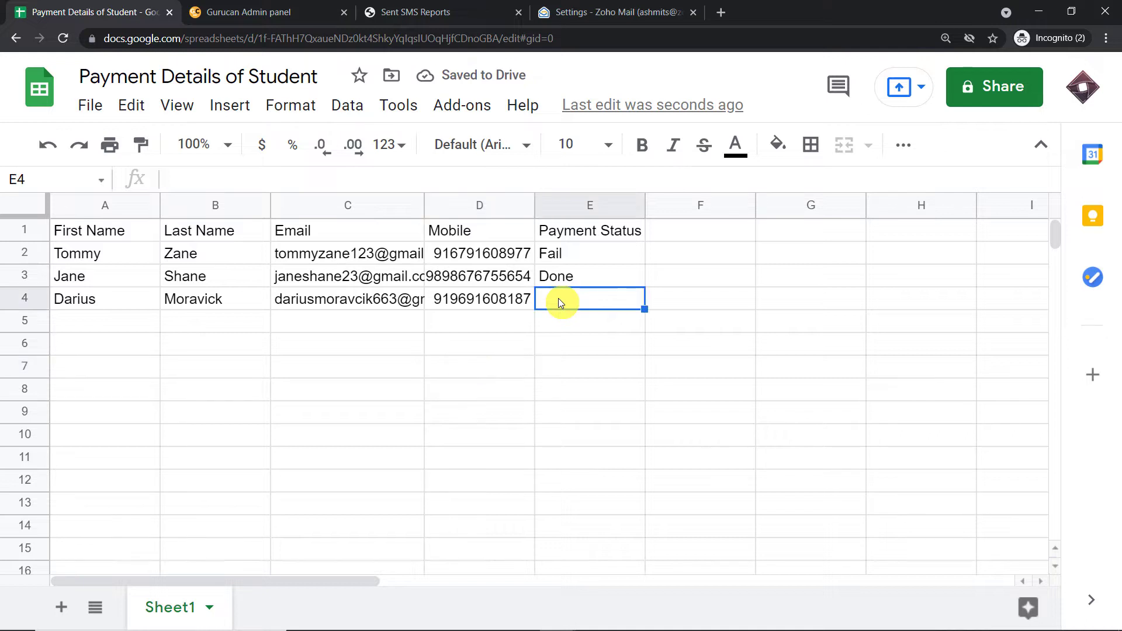
text(F)
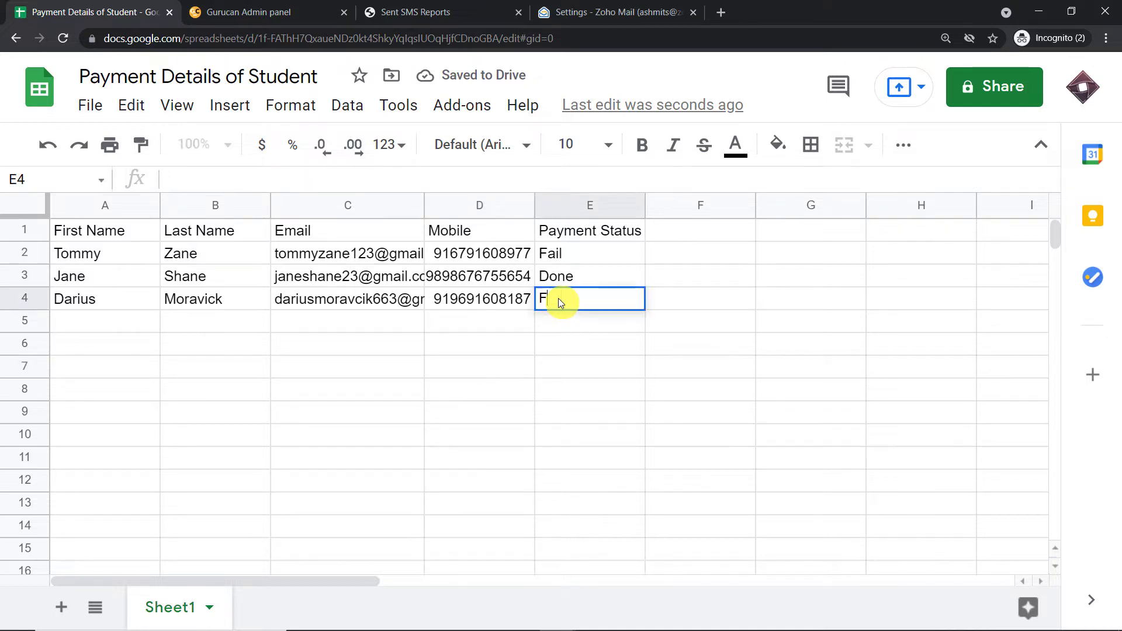
text(ail)
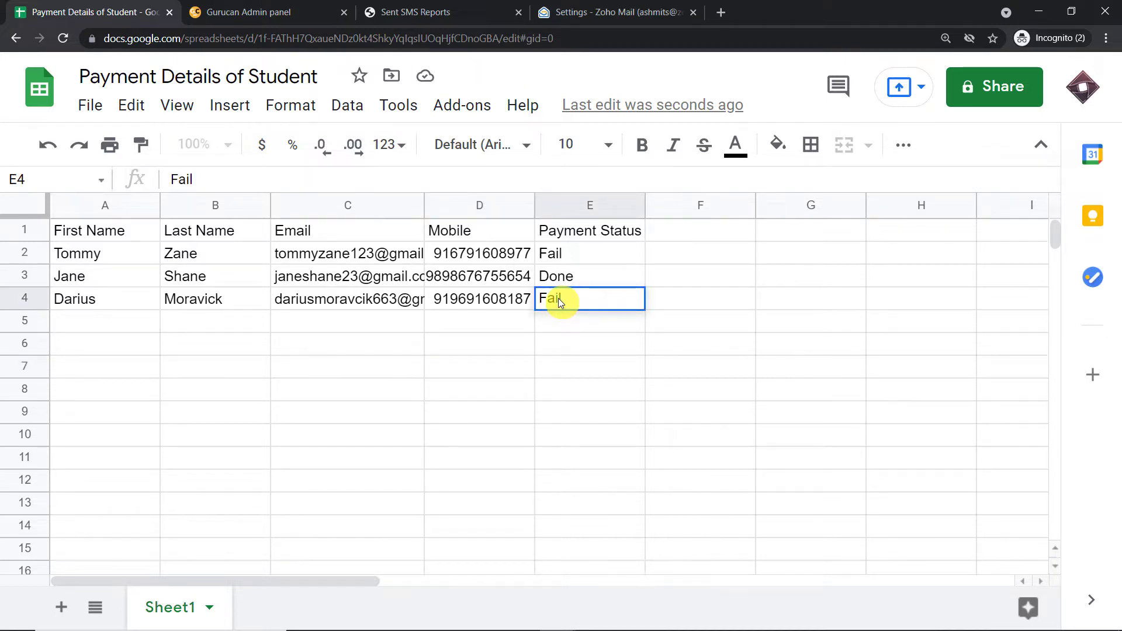
click(374, 346)
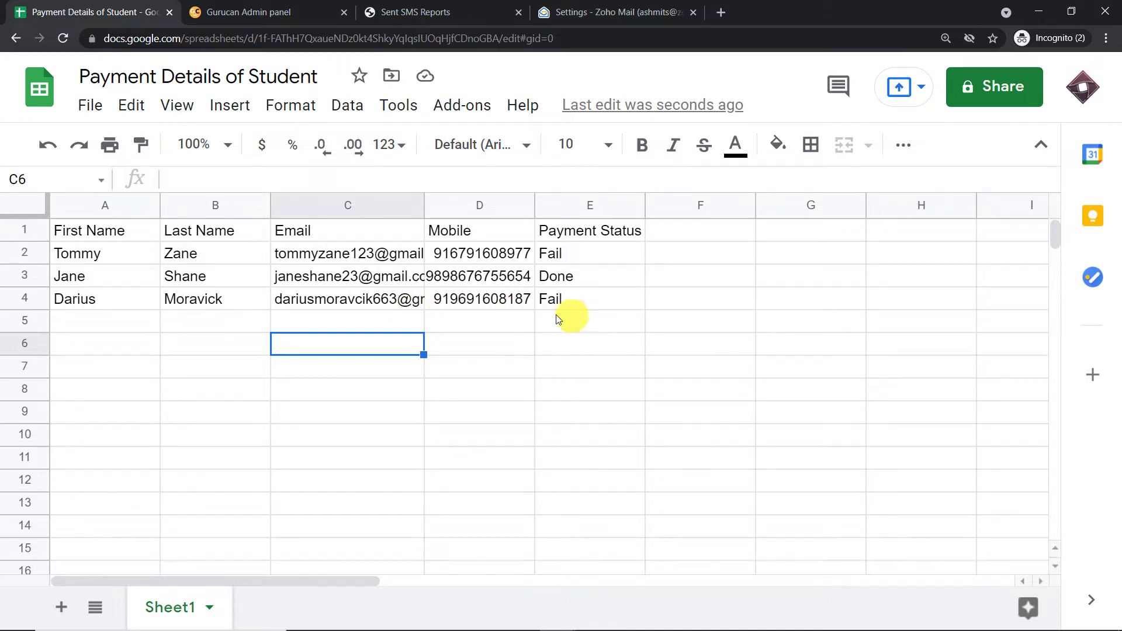
click(293, 303)
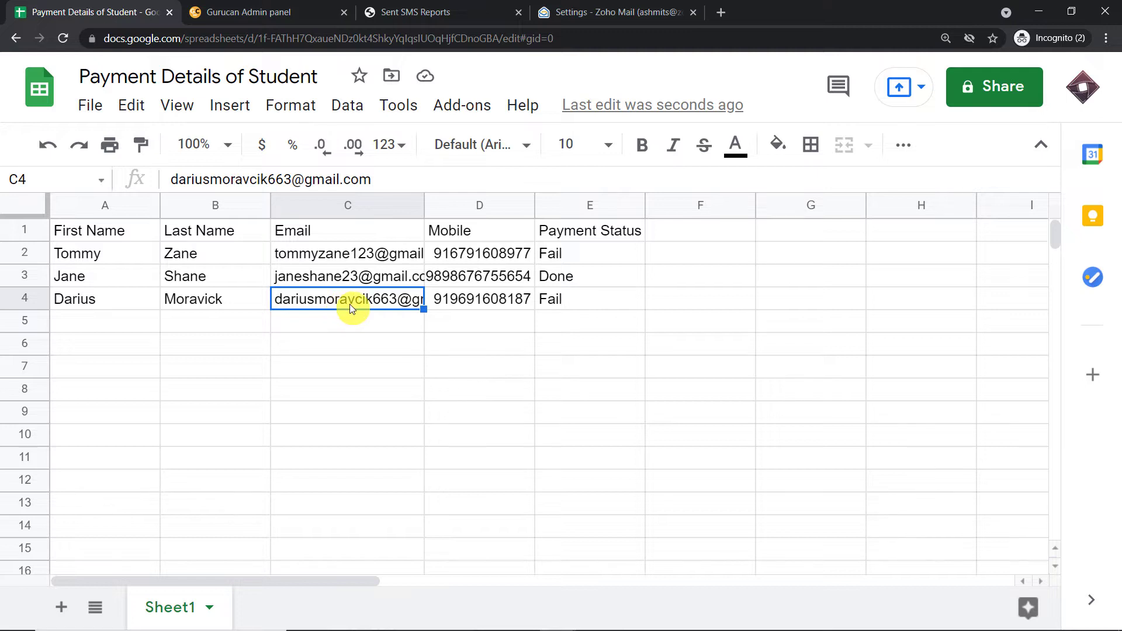
mouse_move(351, 305)
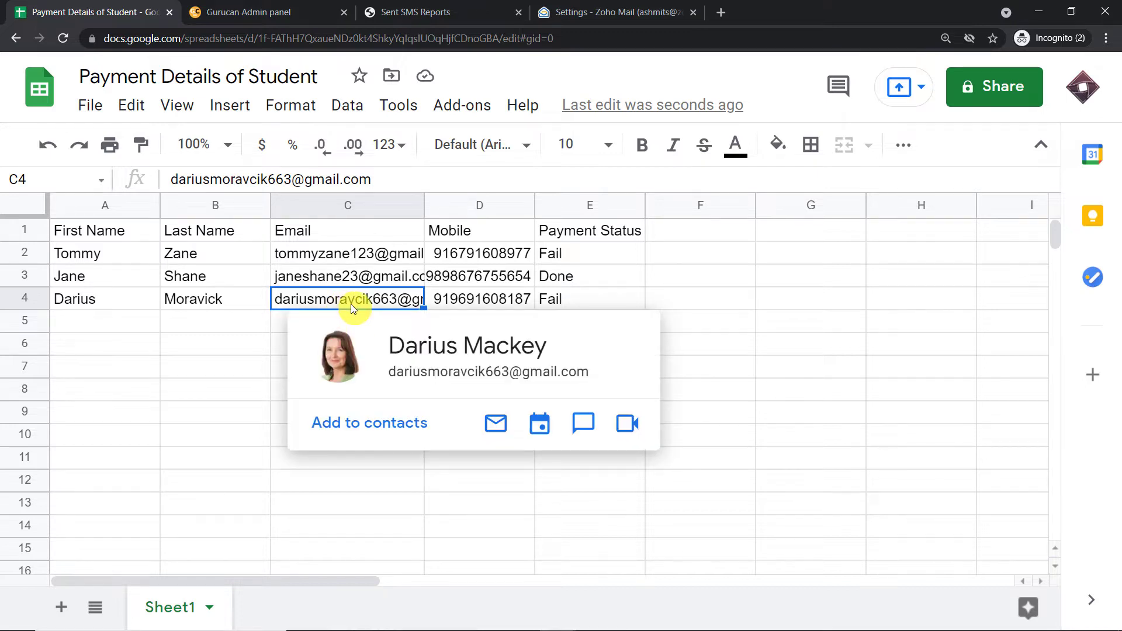
click(468, 303)
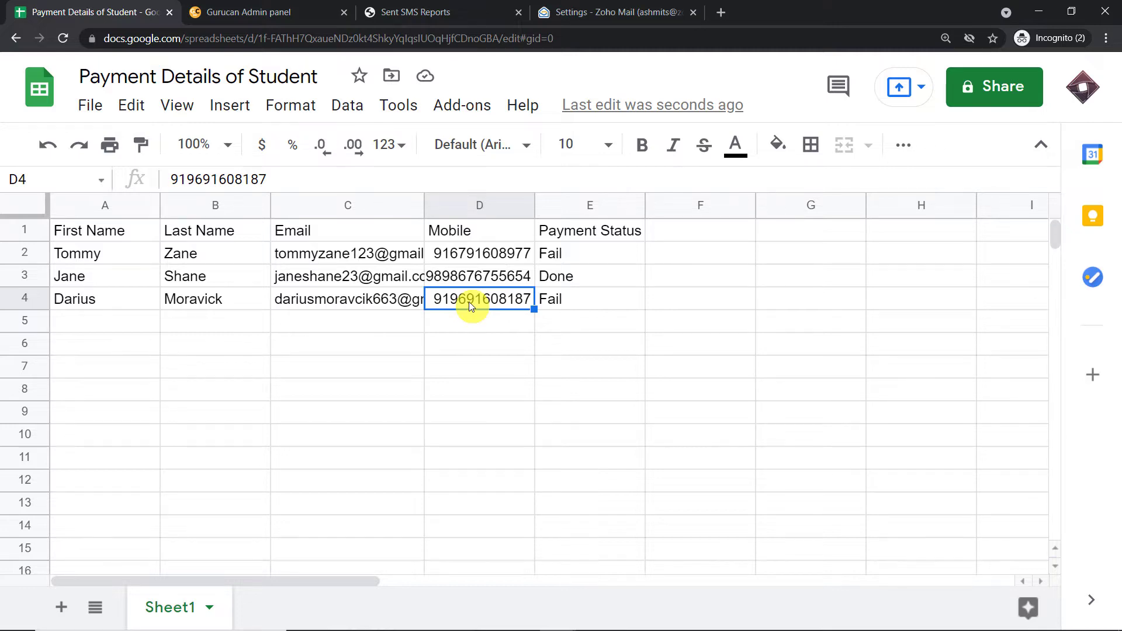
Reload SMS Horizon's Sent SMS Reports so the new retry-payment message shows as Message Sent.
click(438, 10)
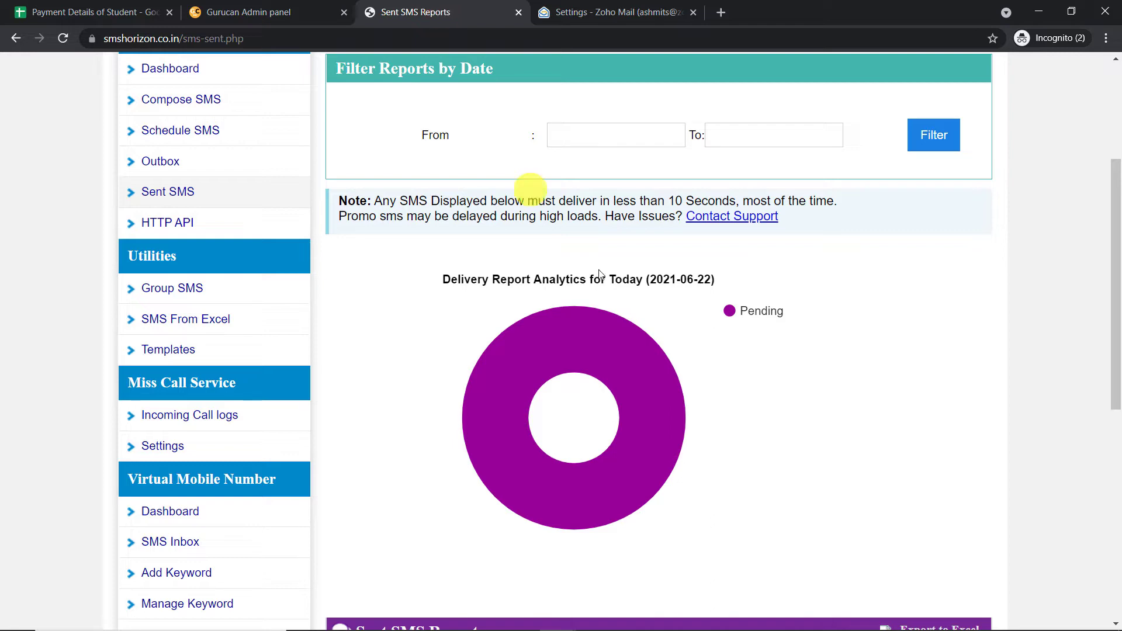
scroll(737, 298, down, 5)
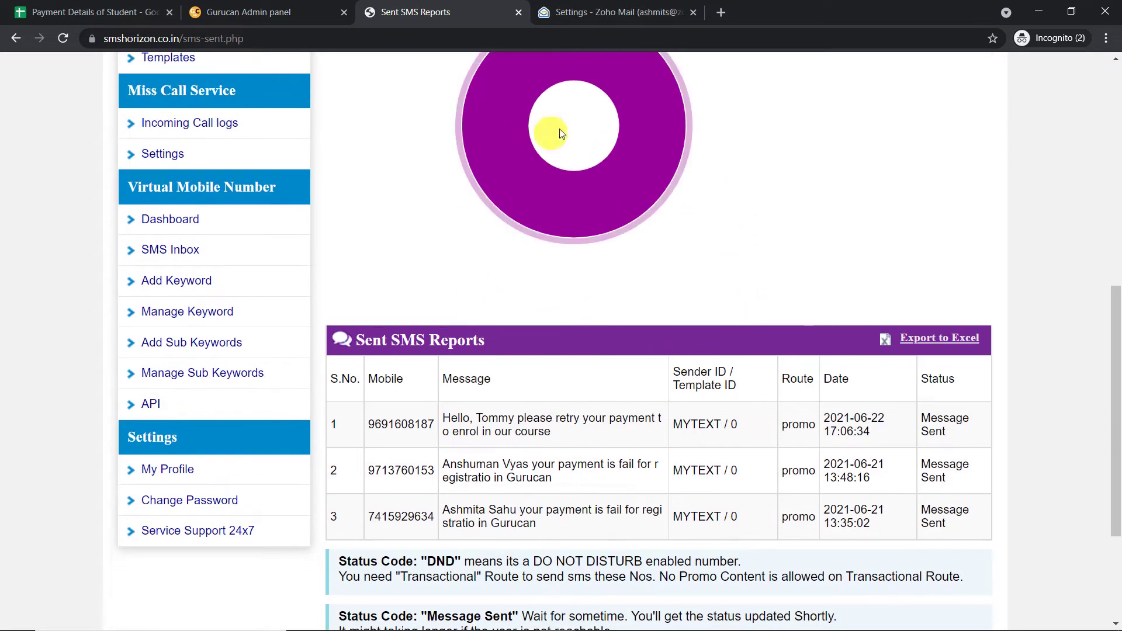
scroll(814, 220, down, 1)
click(62, 40)
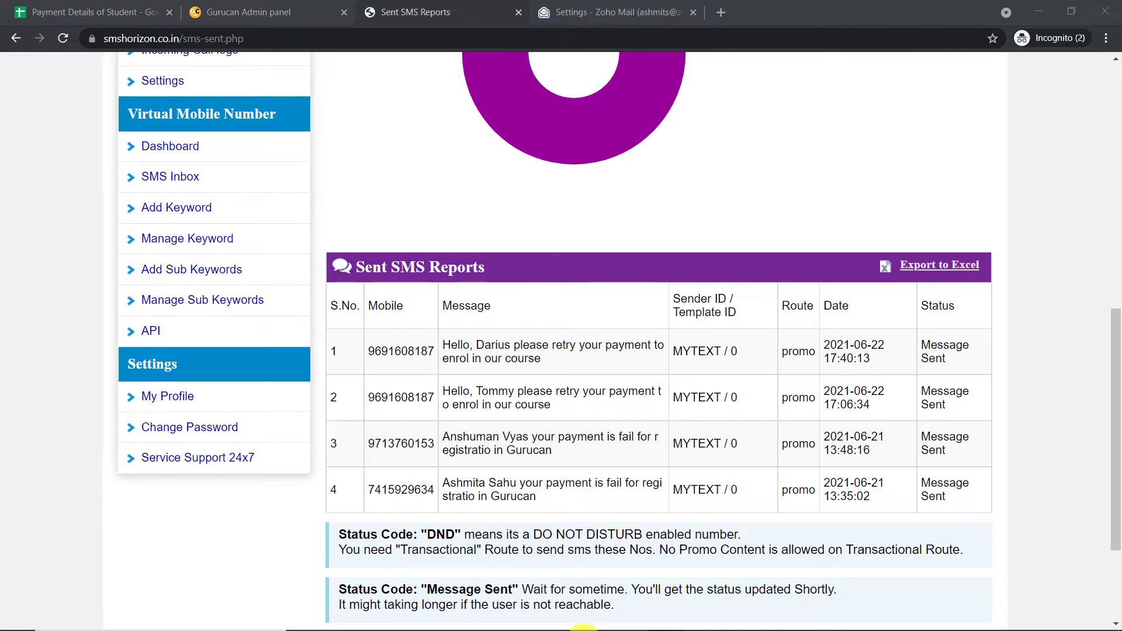
mouse_move(559, 624)
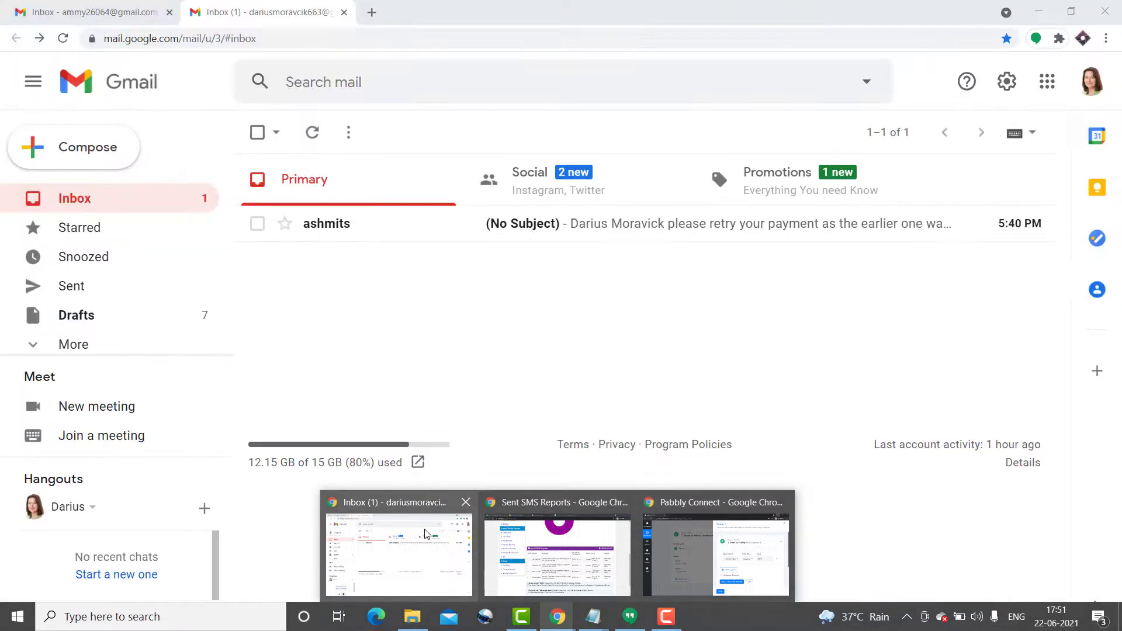
Switch to Gmail, confirm the inbox account, and open the no-subject retry-payment email.
click(426, 533)
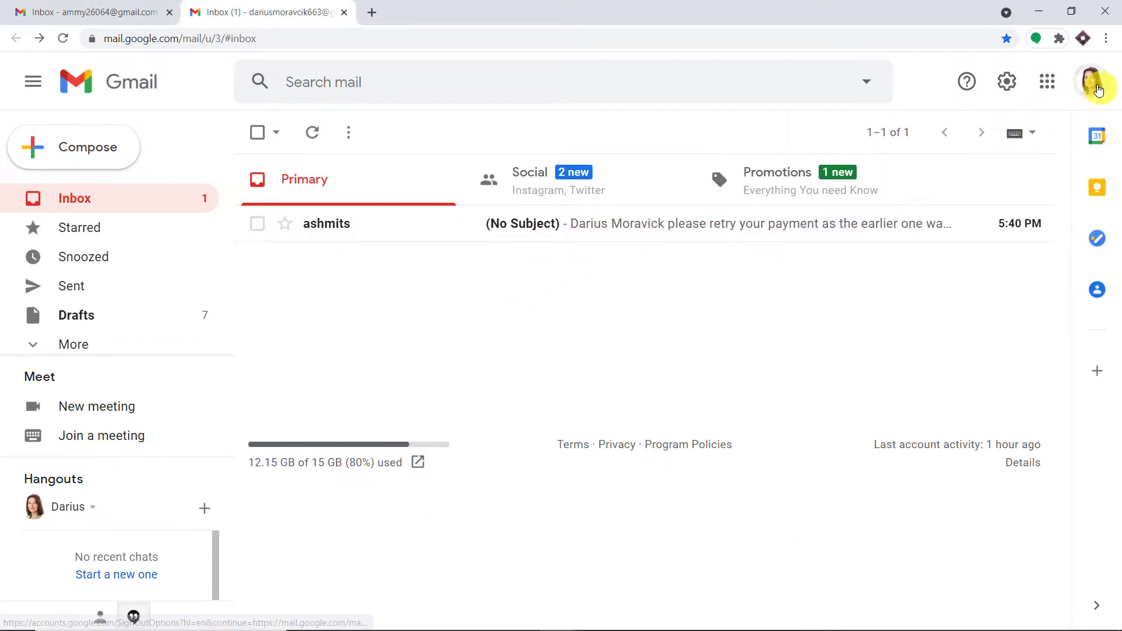
click(1091, 82)
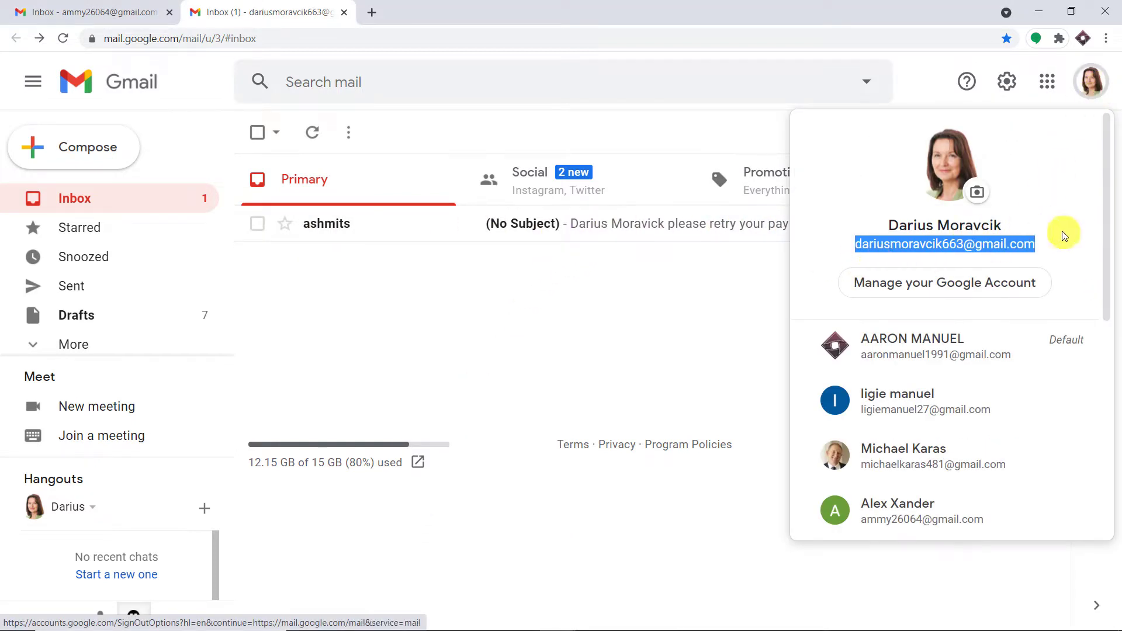
click(583, 292)
click(596, 225)
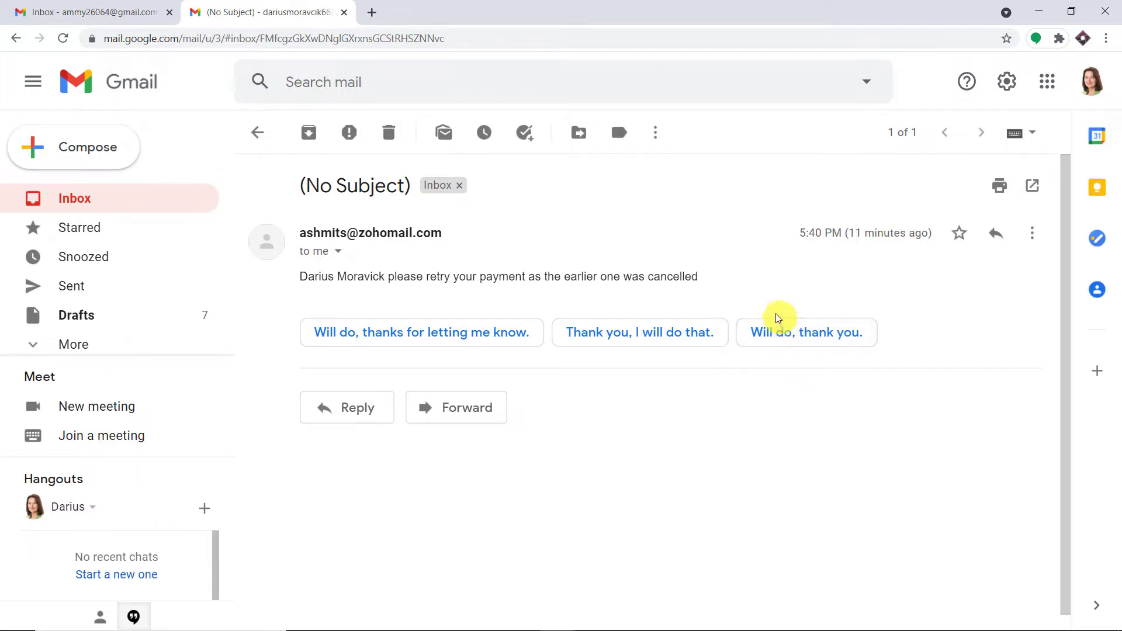
mouse_move(517, 625)
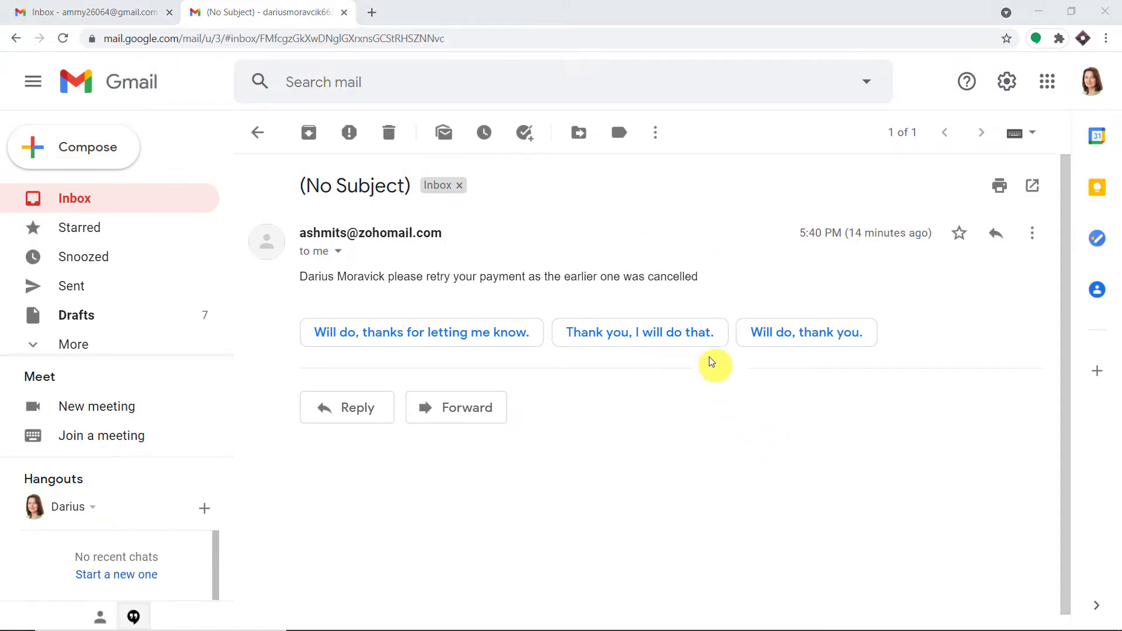
mouse_move(554, 629)
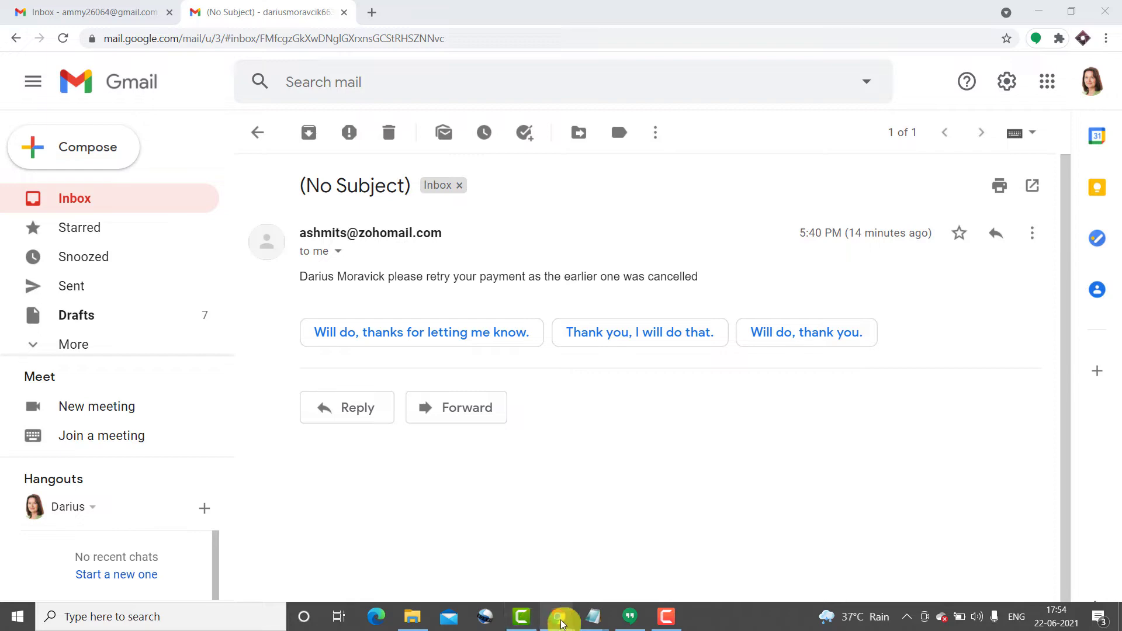
Bring the payment details spreadsheet forward and start entering pabbly.com in a new browser tab.
click(586, 575)
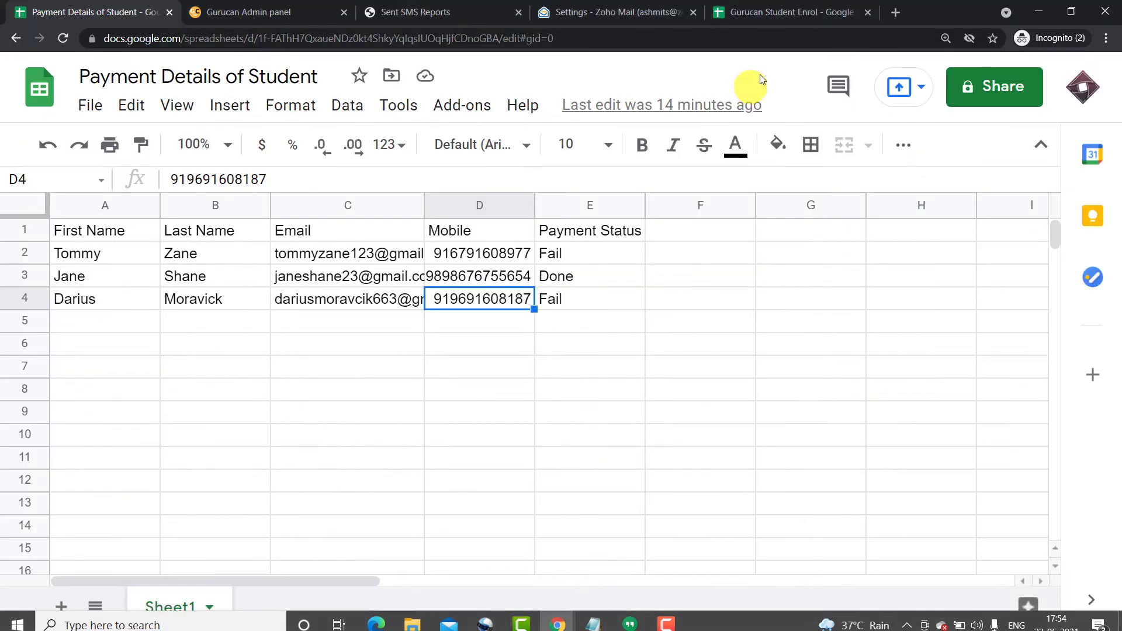
click(899, 11)
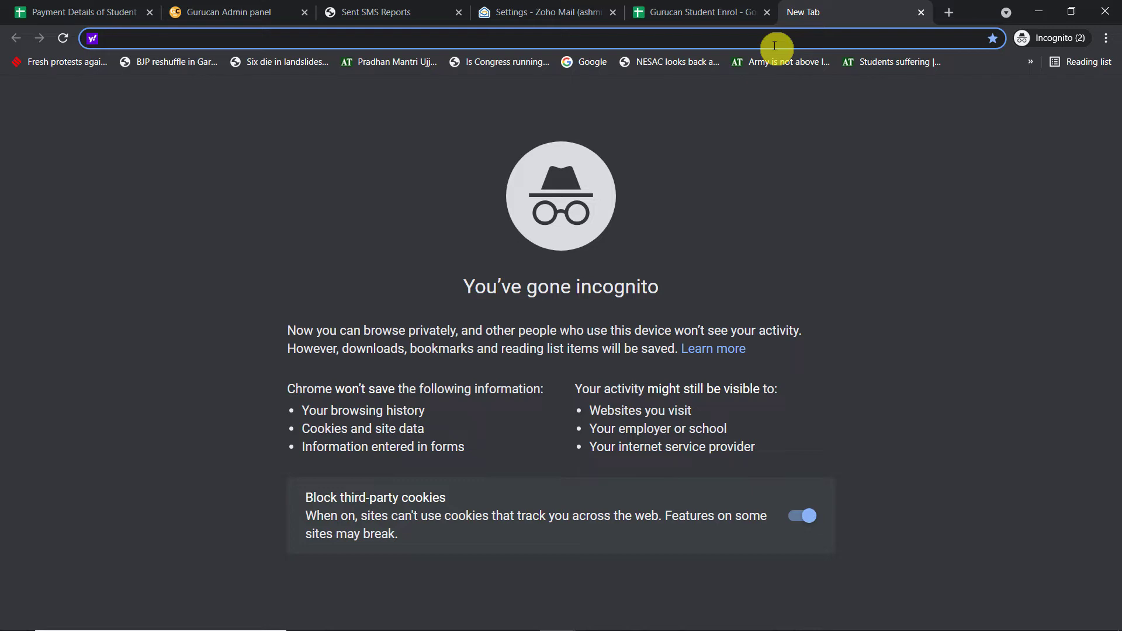
text(pabbly.com)
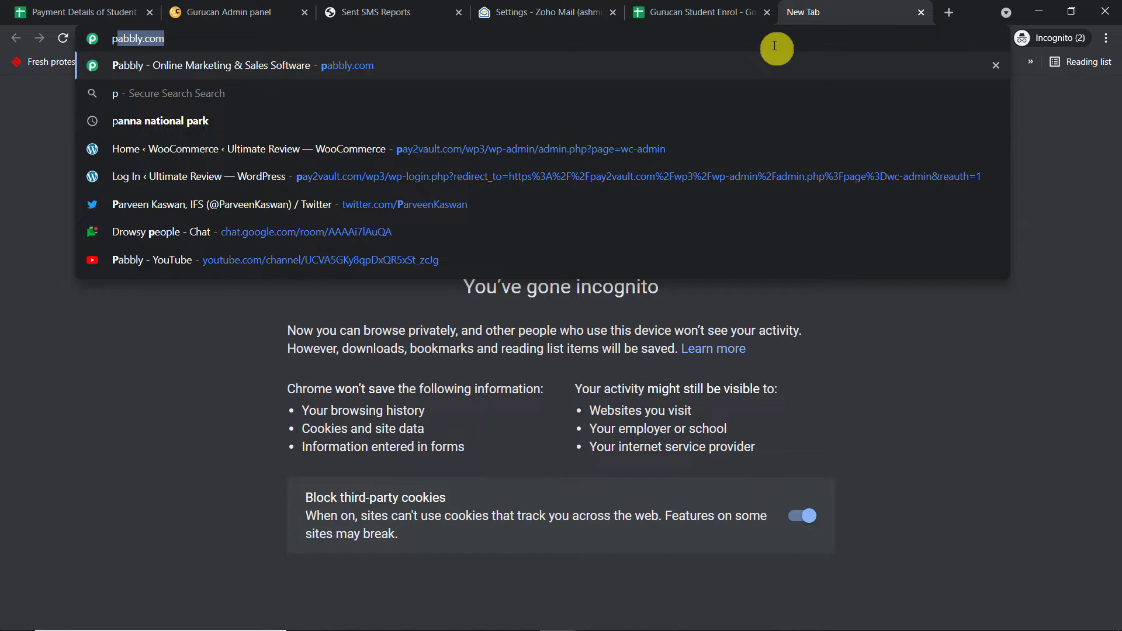
Load pabbly.com, go to the Connect product, sign in and access the Pabbly Connect dashboard.
key(Return)
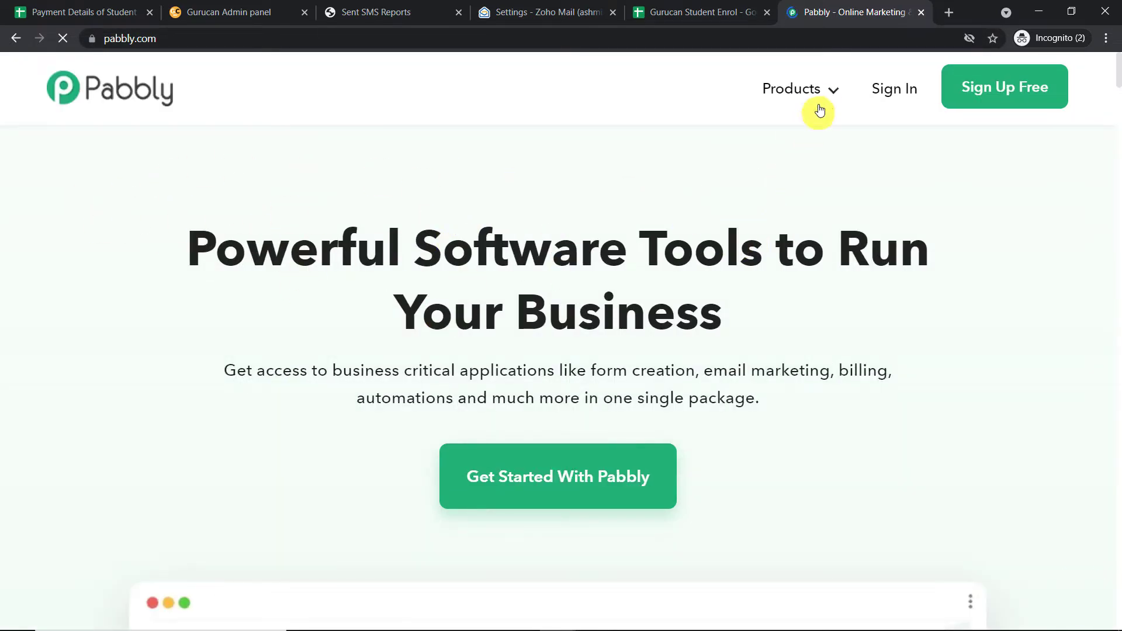
mouse_move(812, 108)
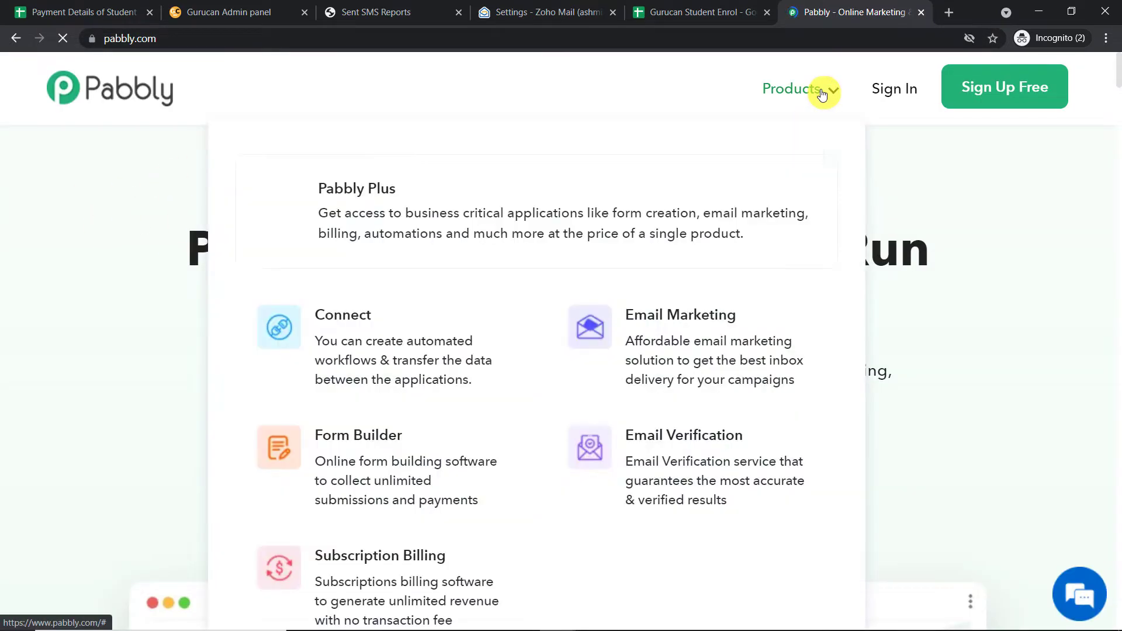
click(398, 323)
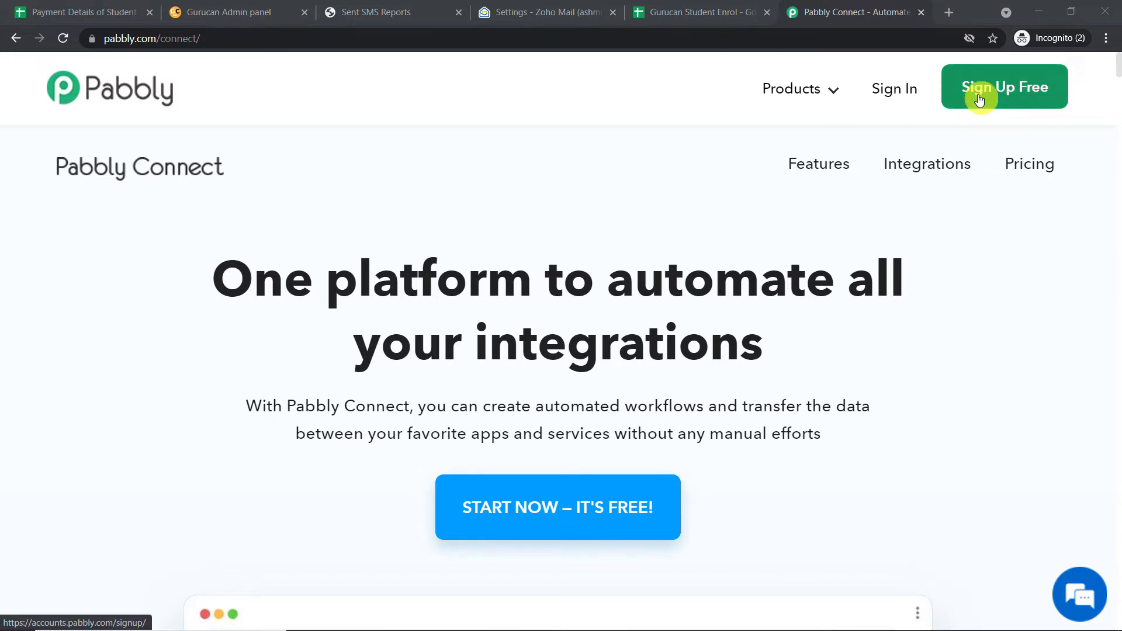
click(888, 89)
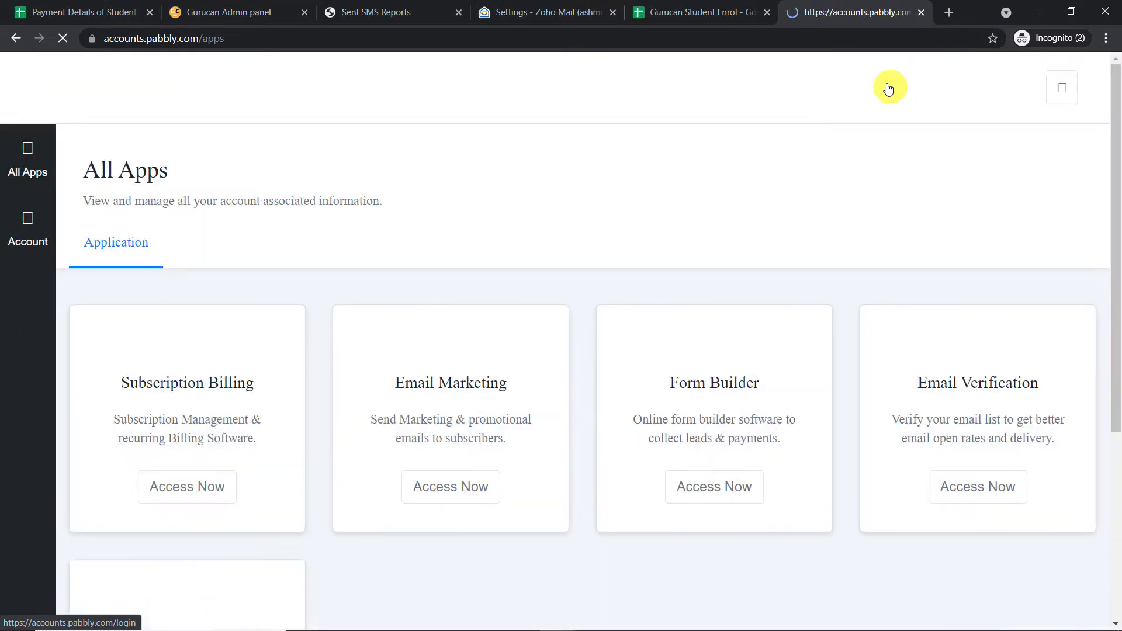
scroll(818, 200, down, 5)
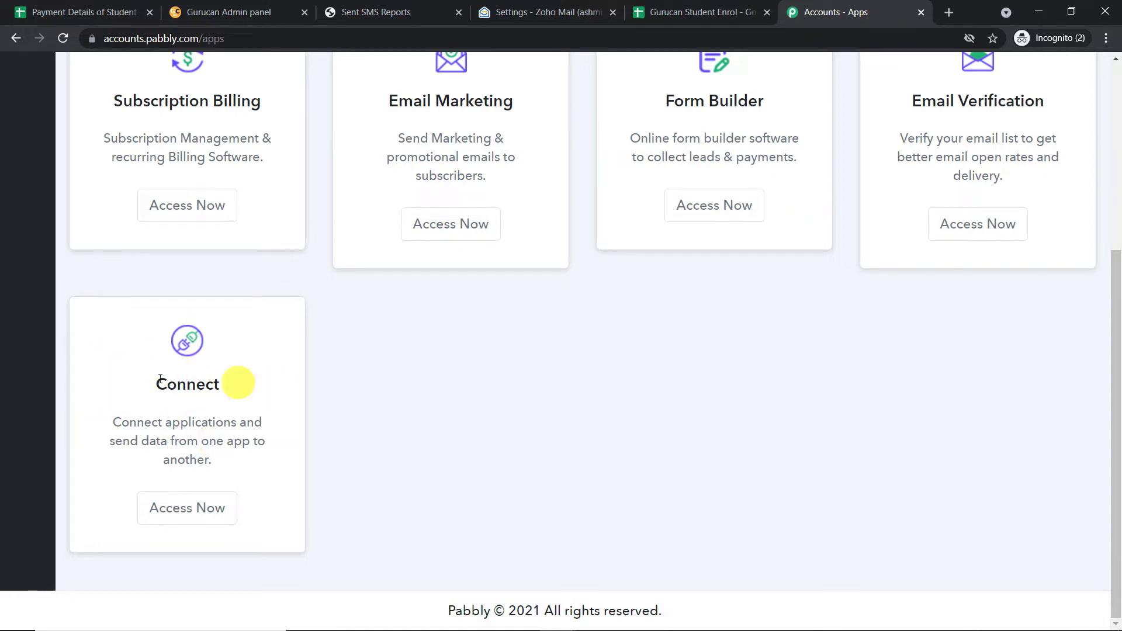
click(198, 508)
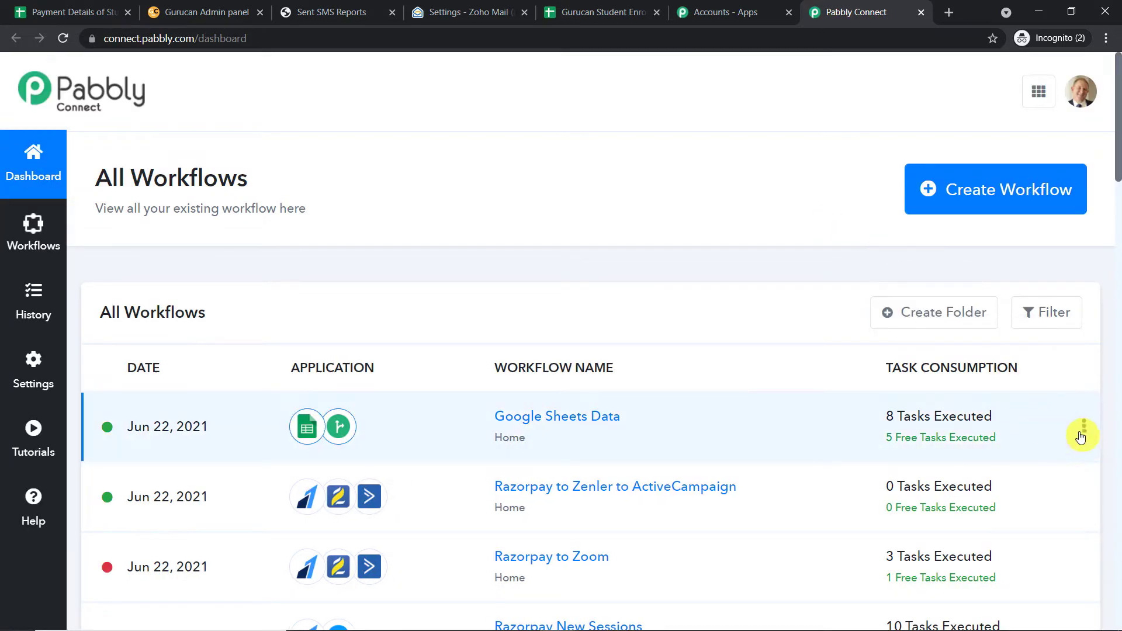
Disable the Google Sheets Data workflow and create 'Google Sheets to Gurucan to Sms Horizon to Zoho Email'.
click(1082, 428)
click(1014, 383)
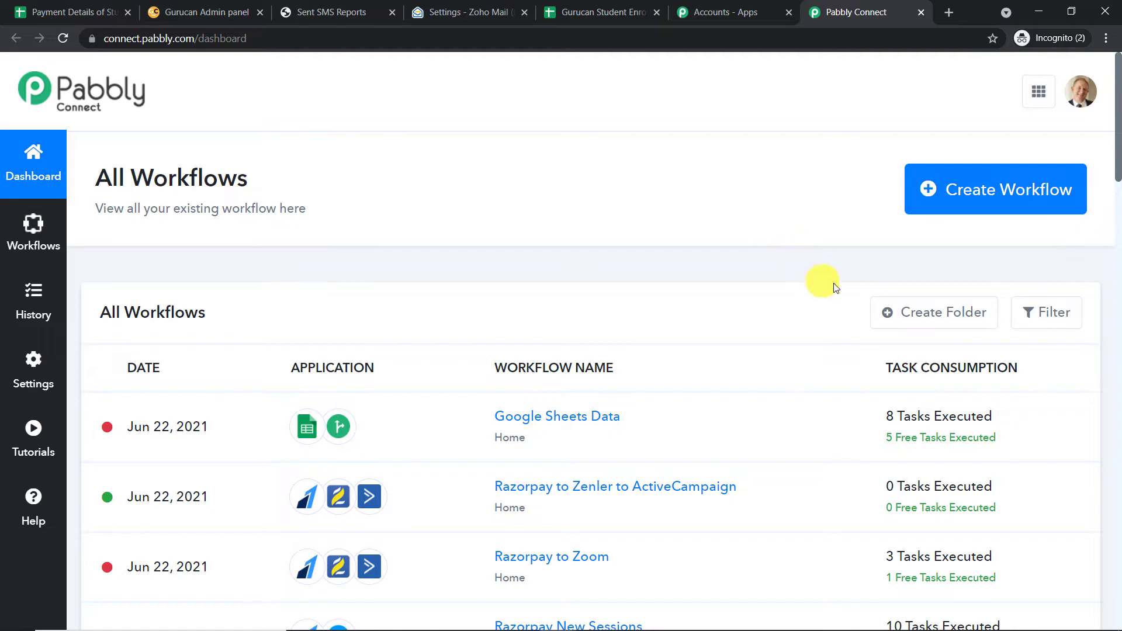
click(1025, 208)
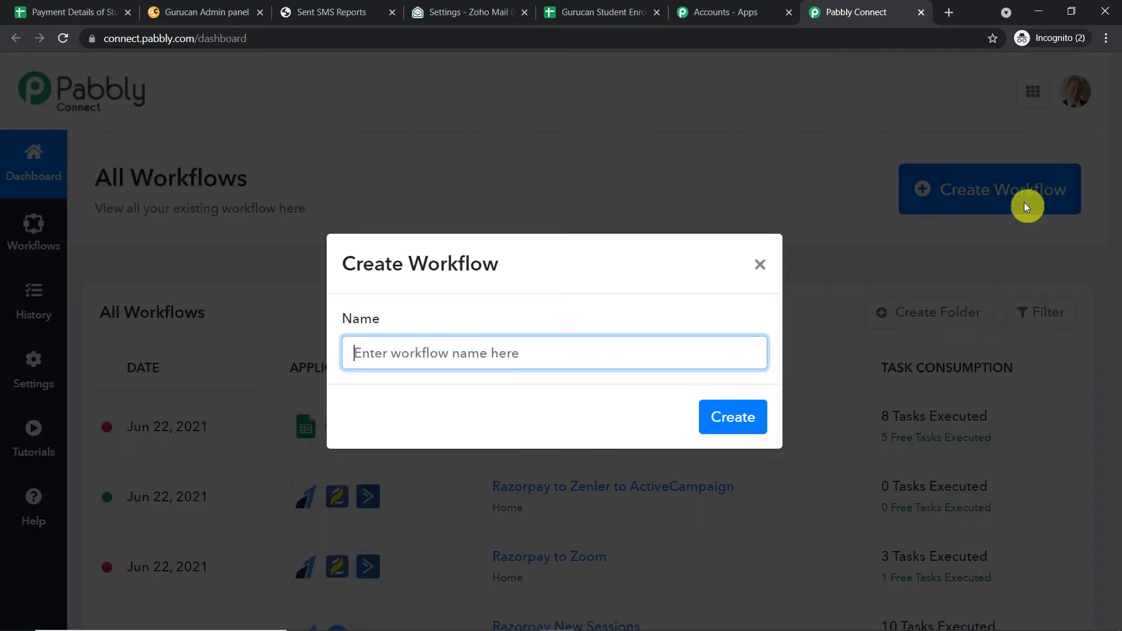
text(G)
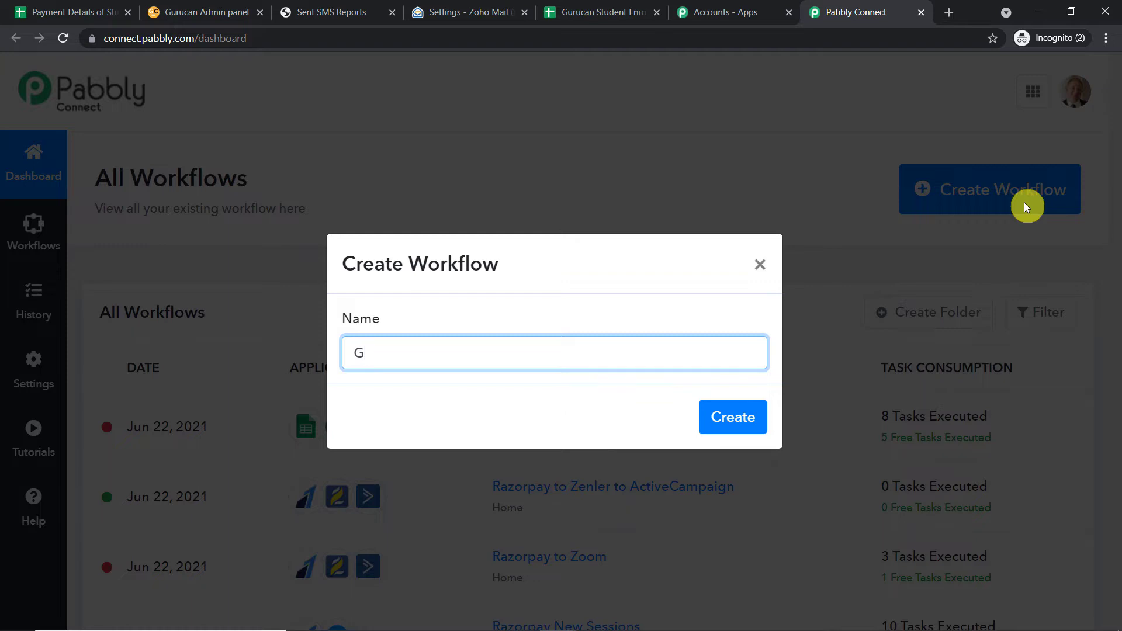
text(oogle Sheets to Guruc)
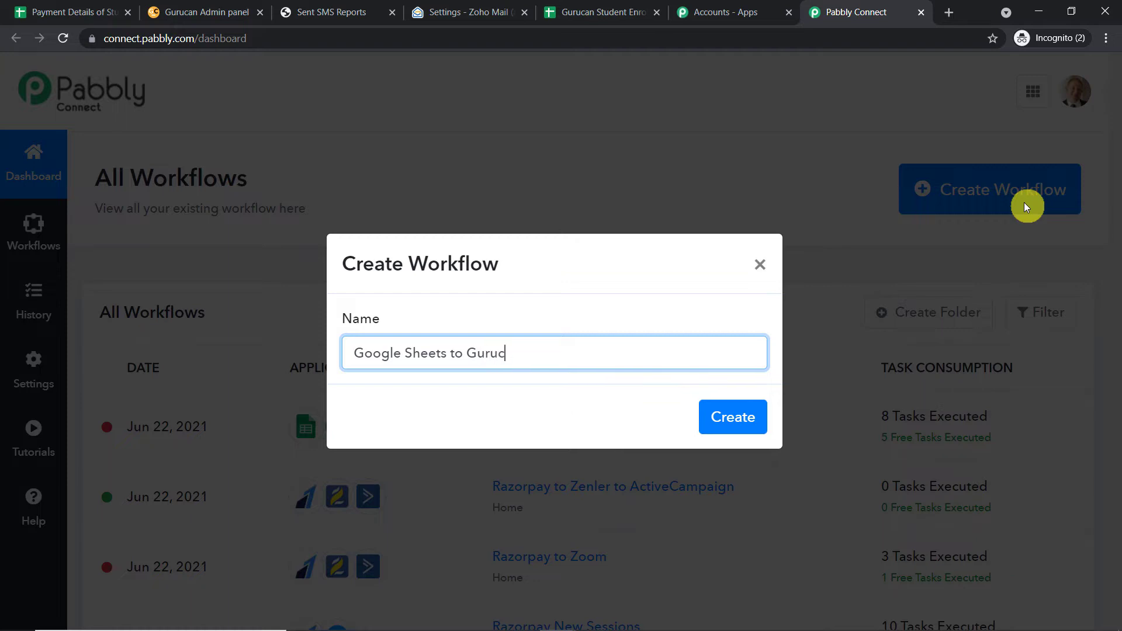
text(an to Sms Hori)
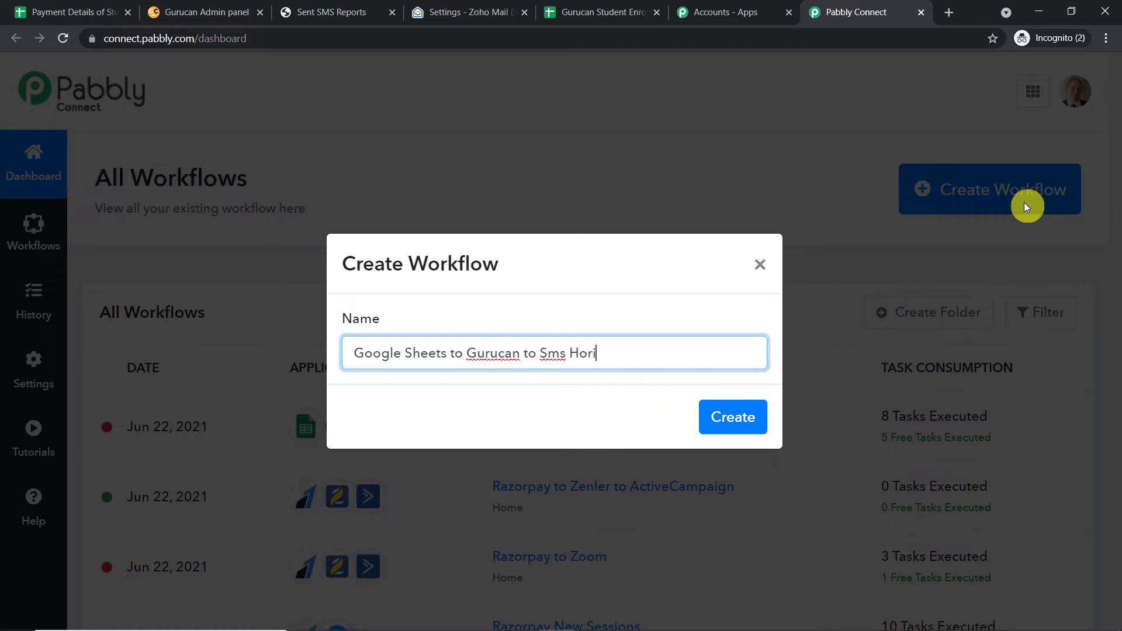
text(zon to Zoho Email)
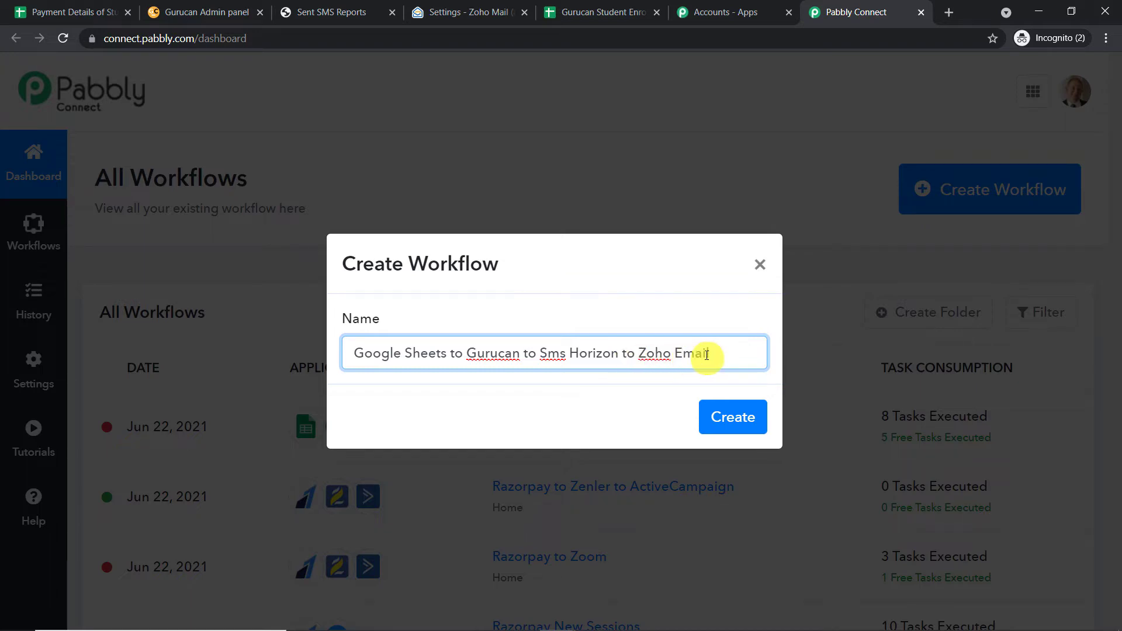
click(735, 416)
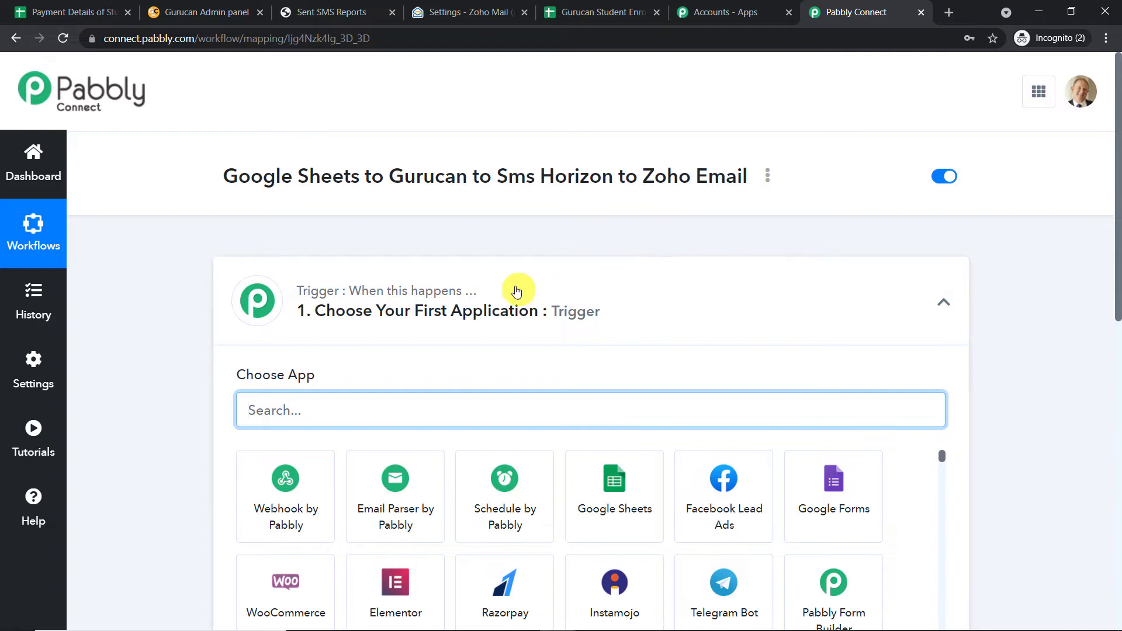
Make Google Sheets' New Spreadsheet Row the workflow trigger, then switch to the Gurucan Student Enrol sheet.
click(548, 316)
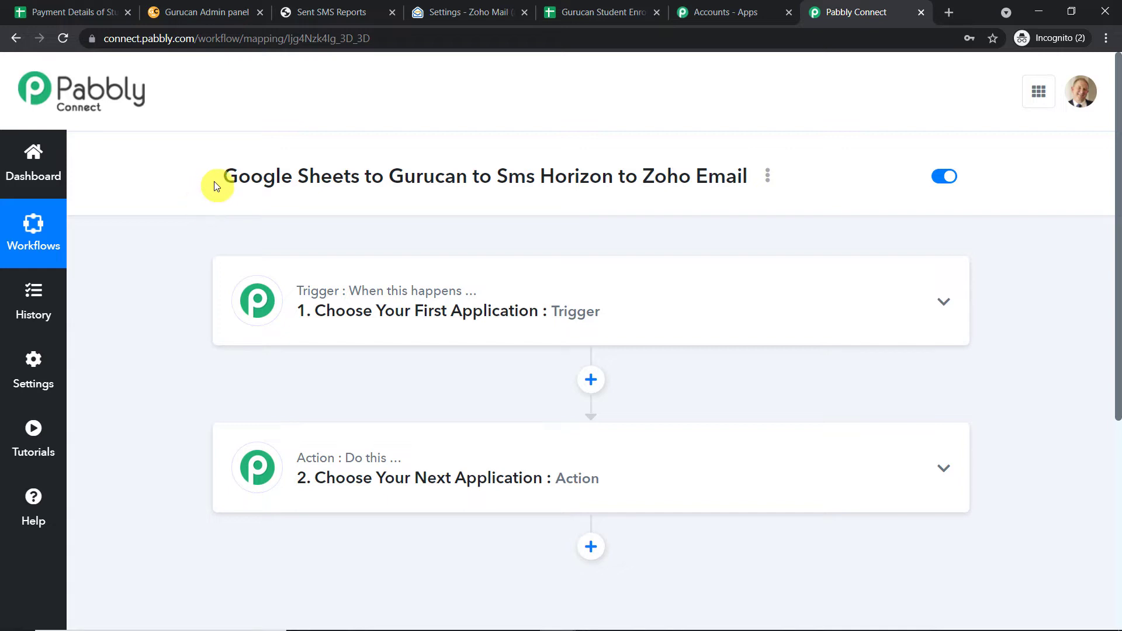
drag(215, 183, 750, 190)
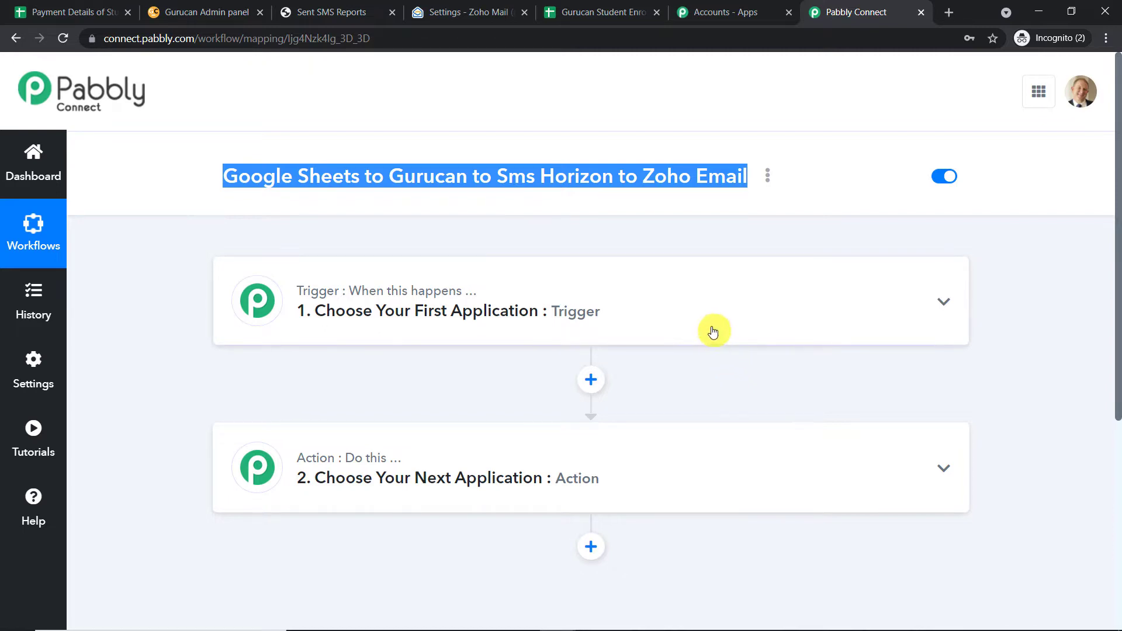
click(497, 302)
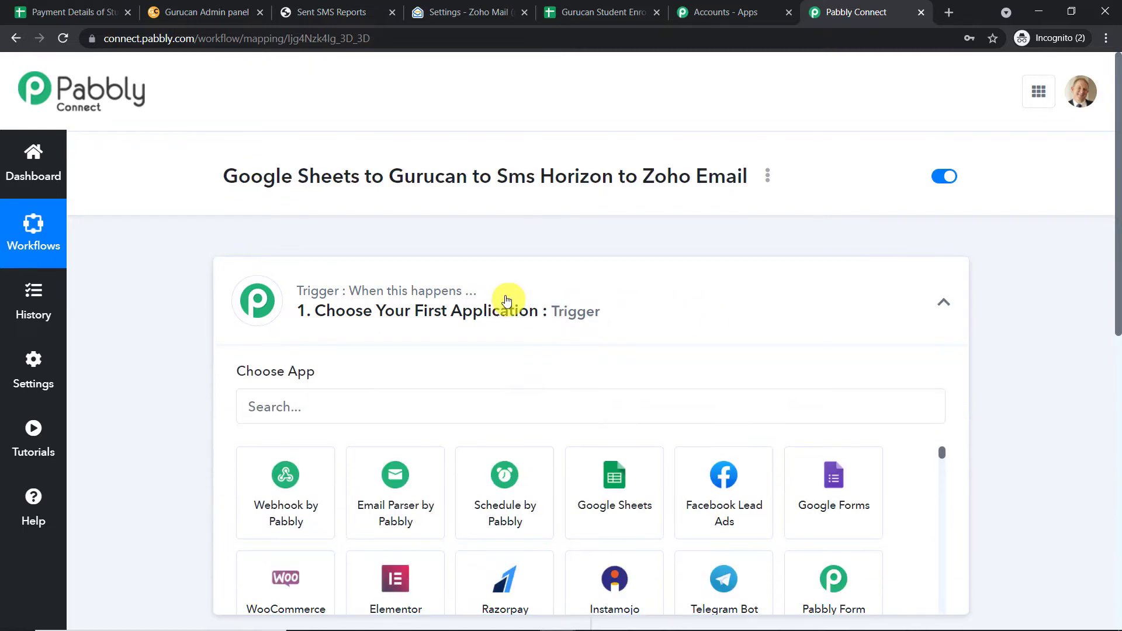
scroll(496, 304, down, 2)
click(408, 266)
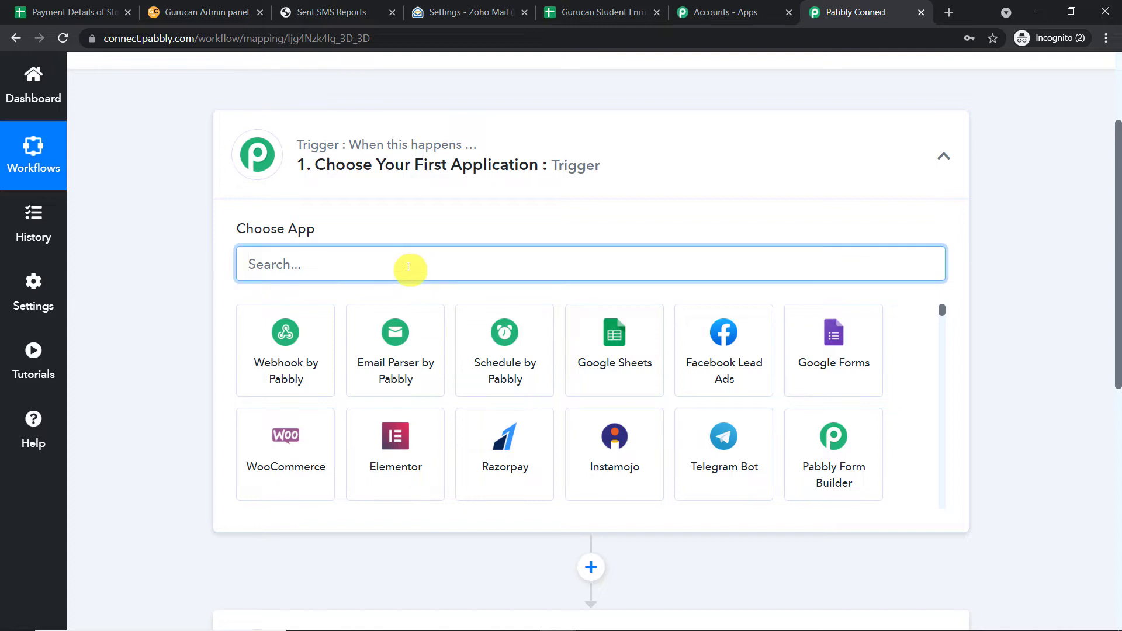
text(google)
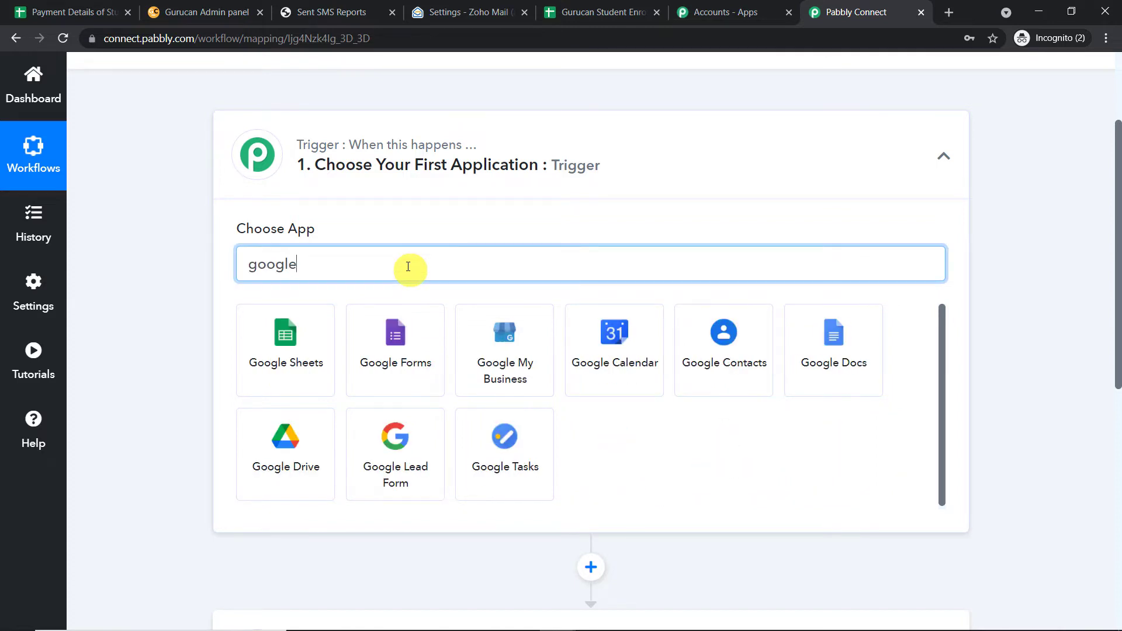
click(315, 331)
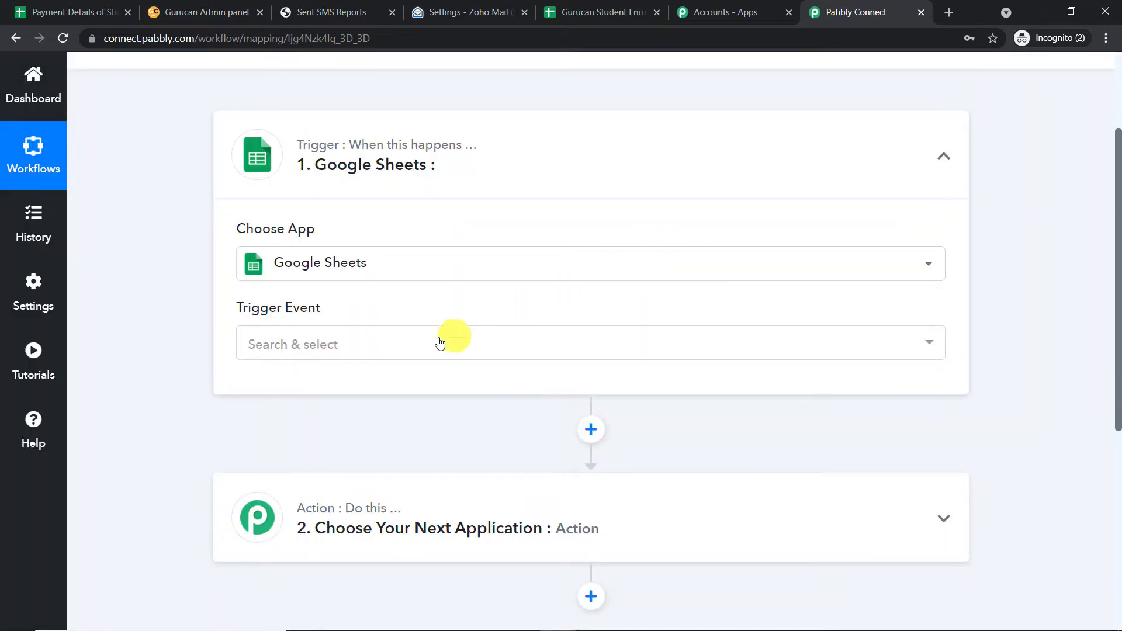
click(398, 345)
click(351, 425)
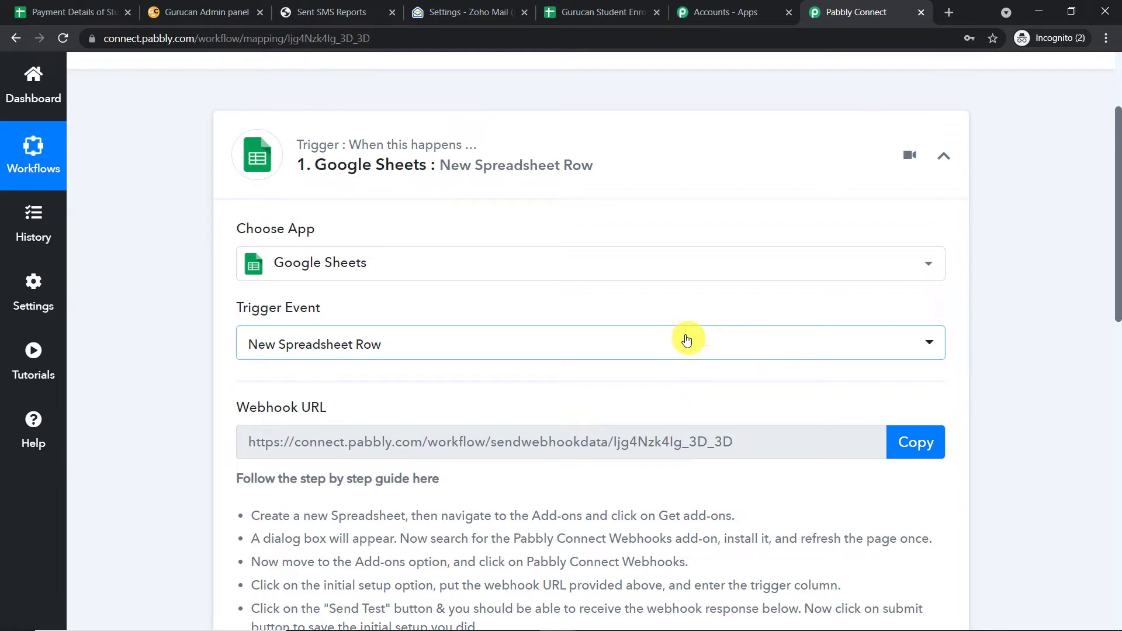
click(606, 11)
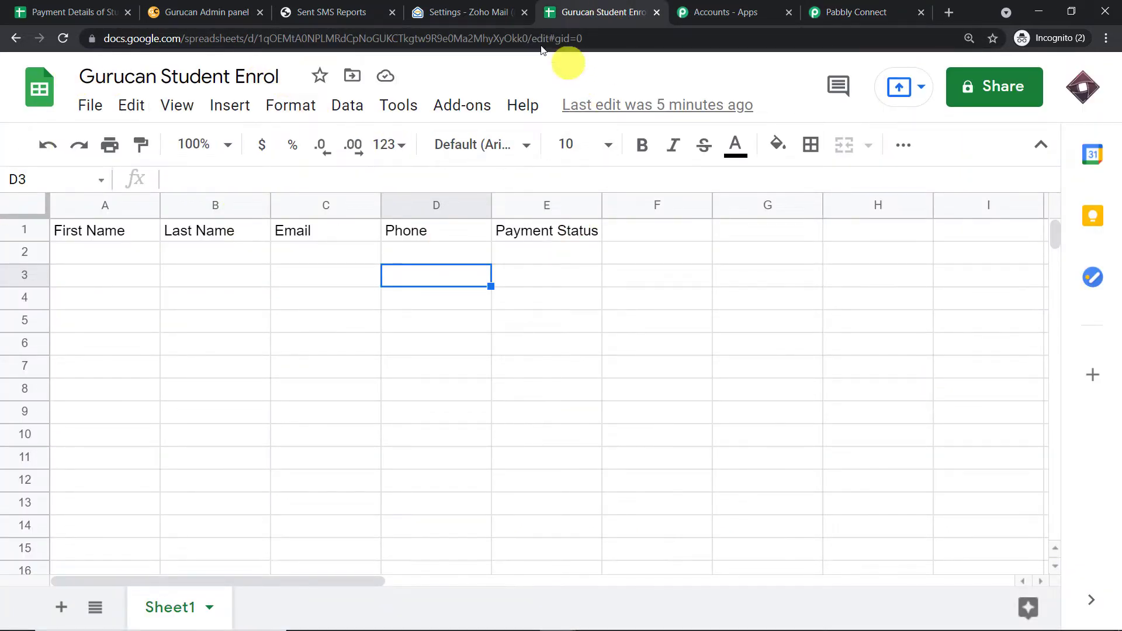
click(456, 107)
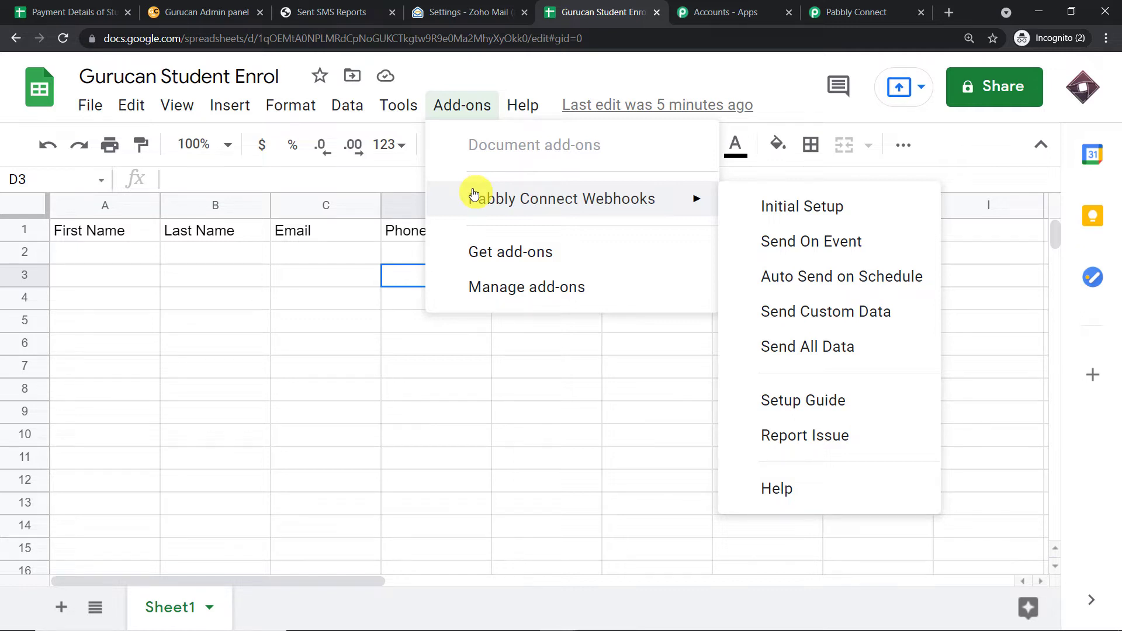
click(481, 254)
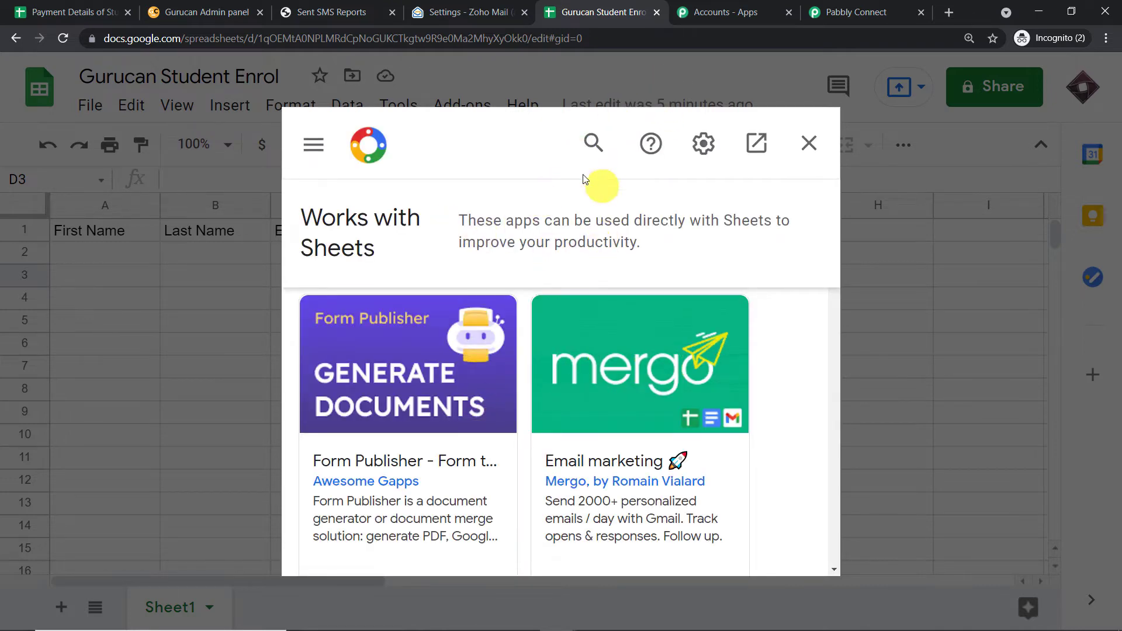
click(595, 139)
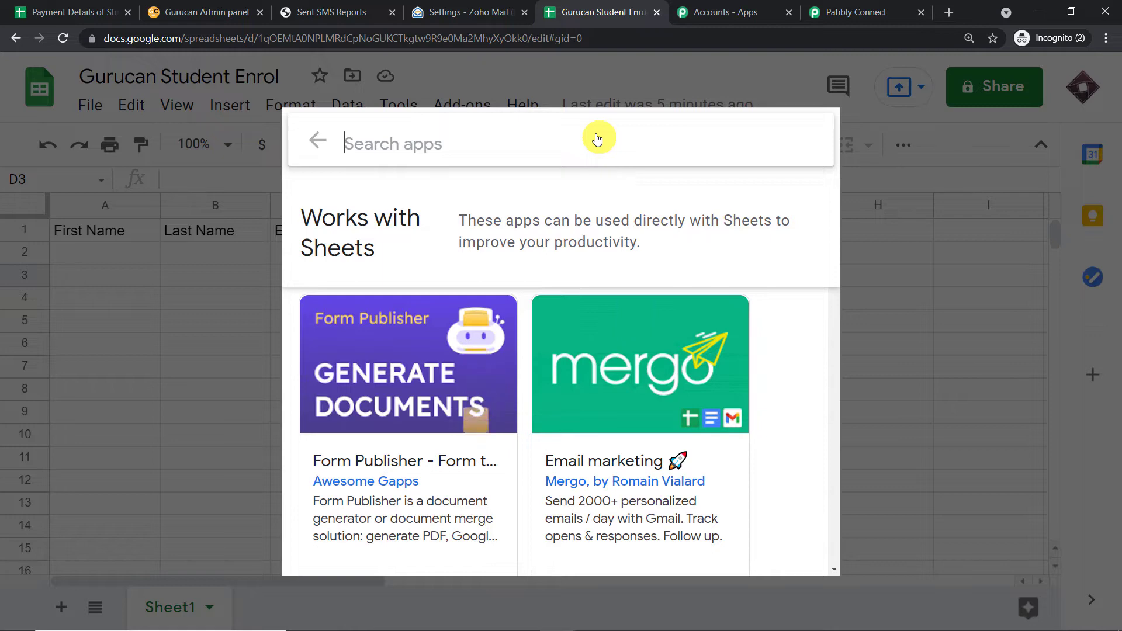
text(pa)
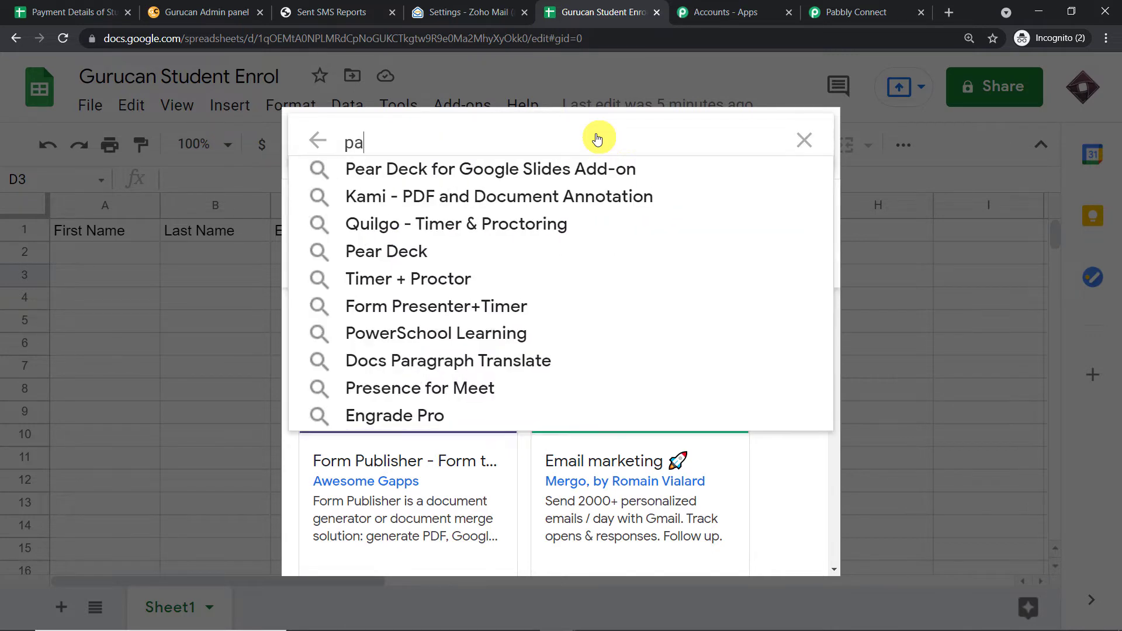
text(bbl)
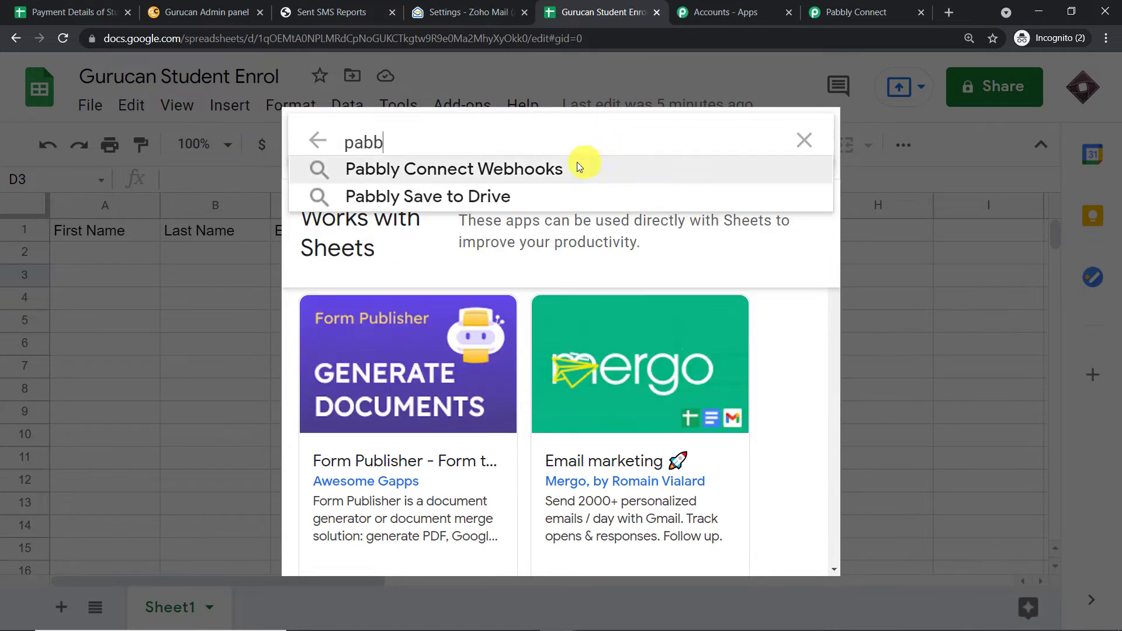
click(575, 166)
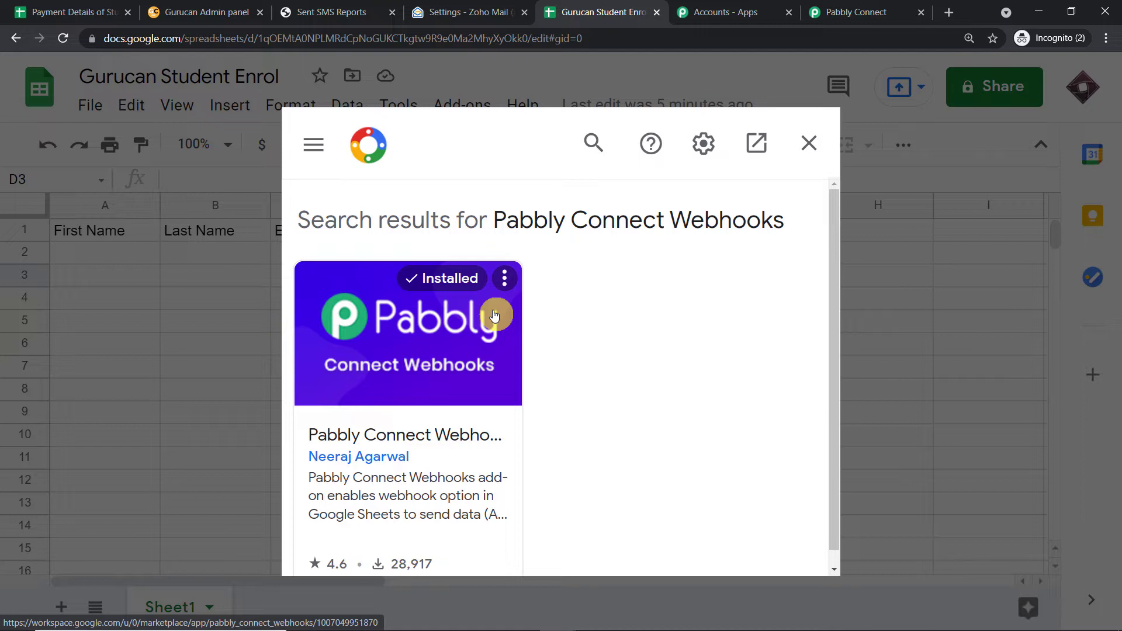
click(810, 149)
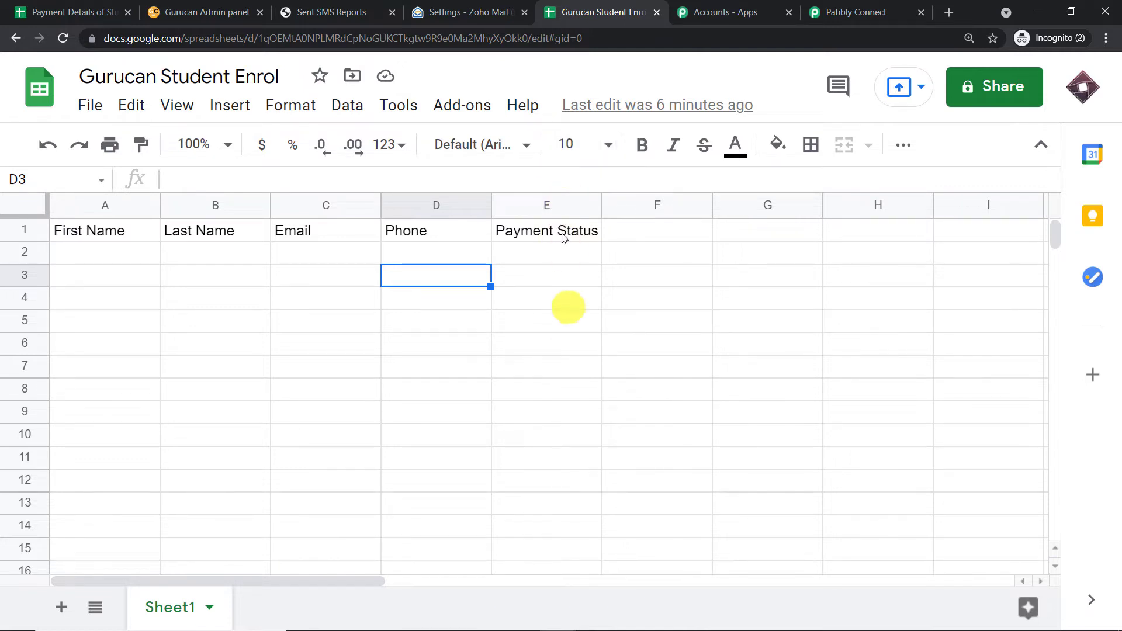
Submit the Pabbly Connect Webhooks initial setup with the copied webhook URL and trigger column E.
click(464, 107)
mouse_move(486, 210)
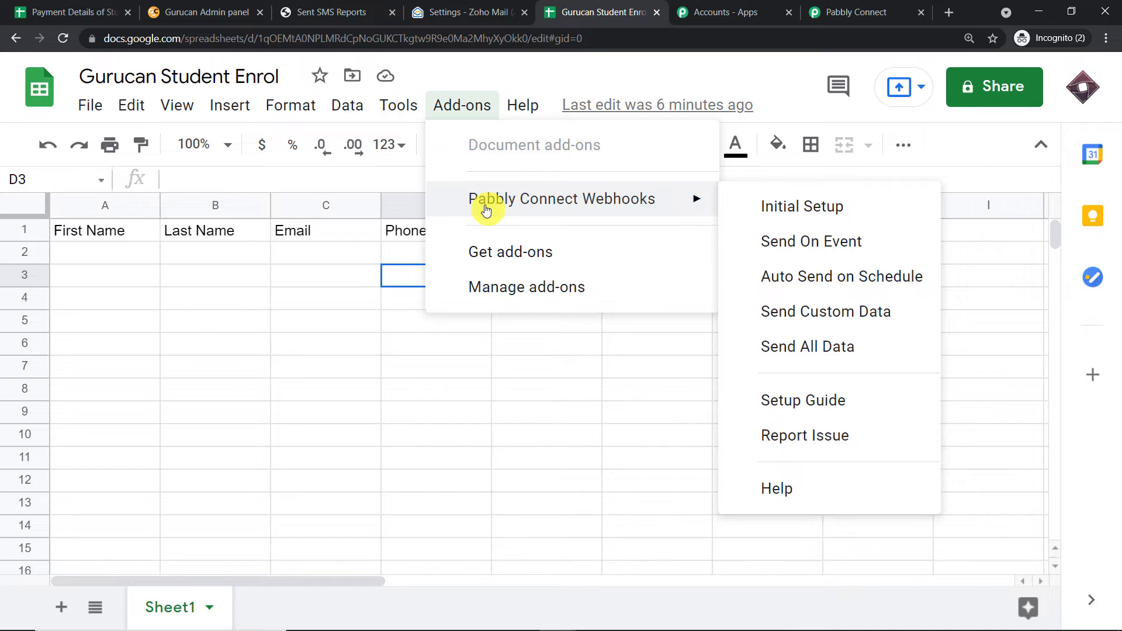
click(779, 208)
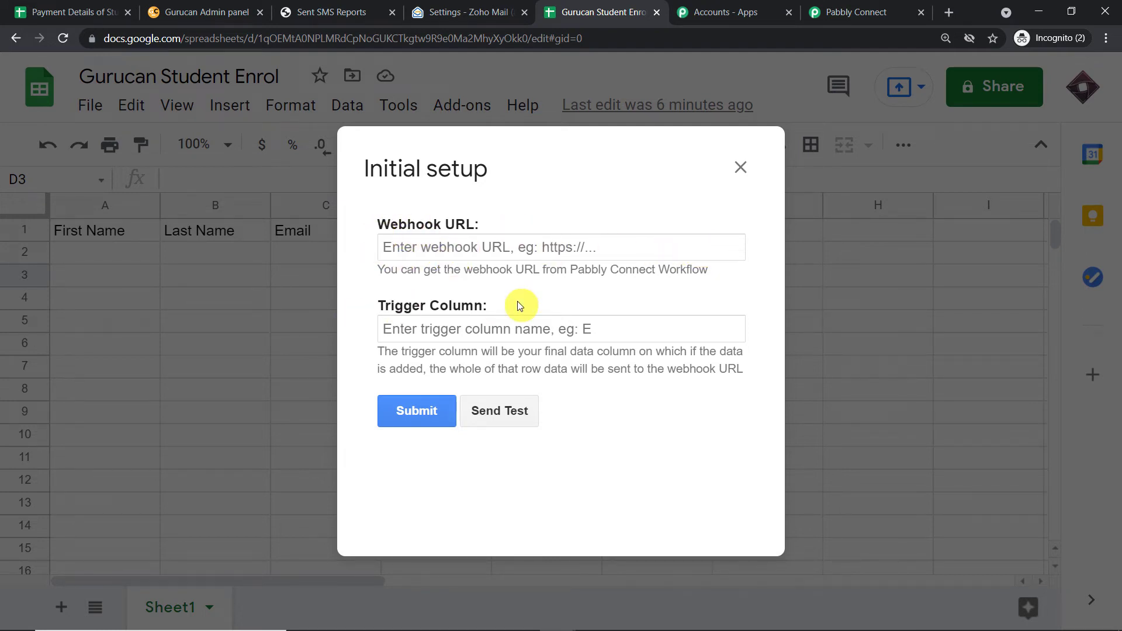
click(839, 12)
click(915, 442)
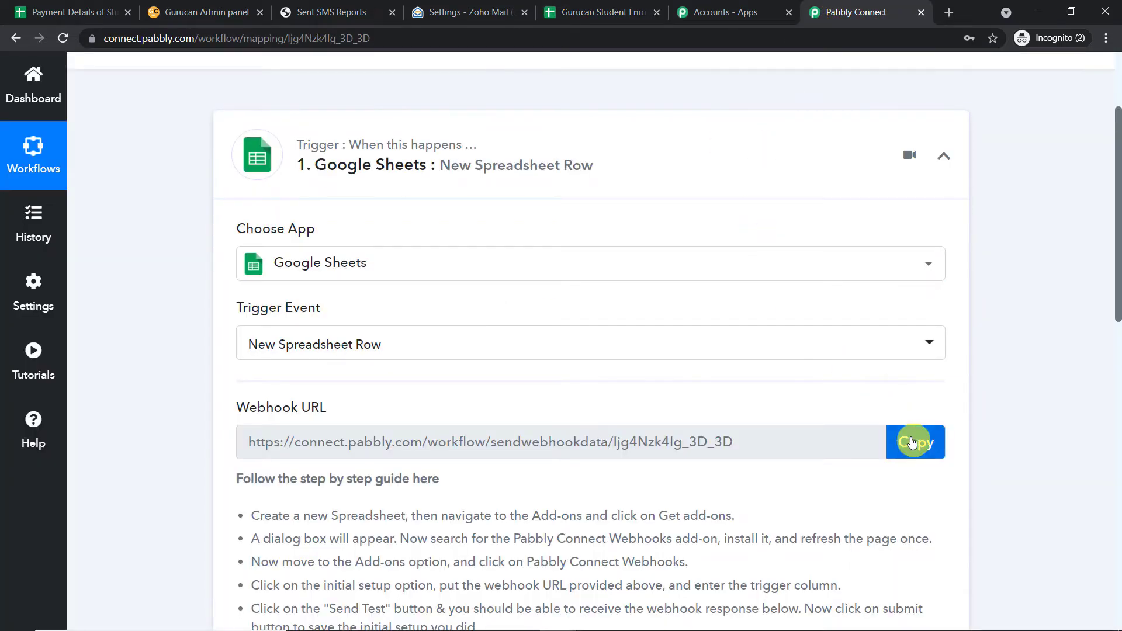
click(621, 14)
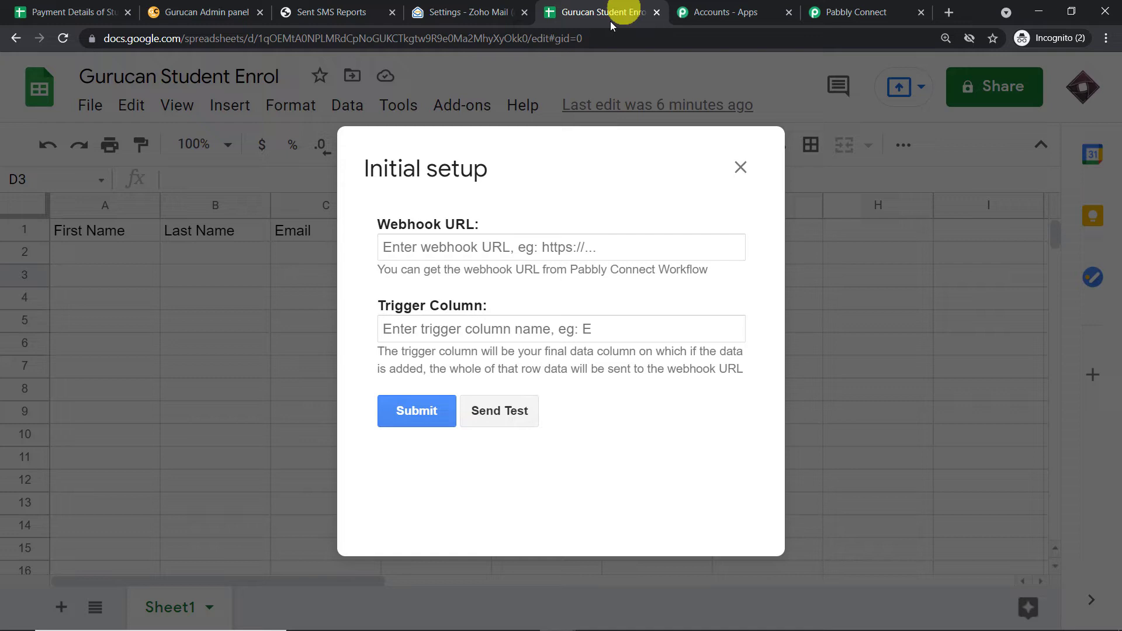
click(517, 246)
right_click(514, 247)
click(550, 363)
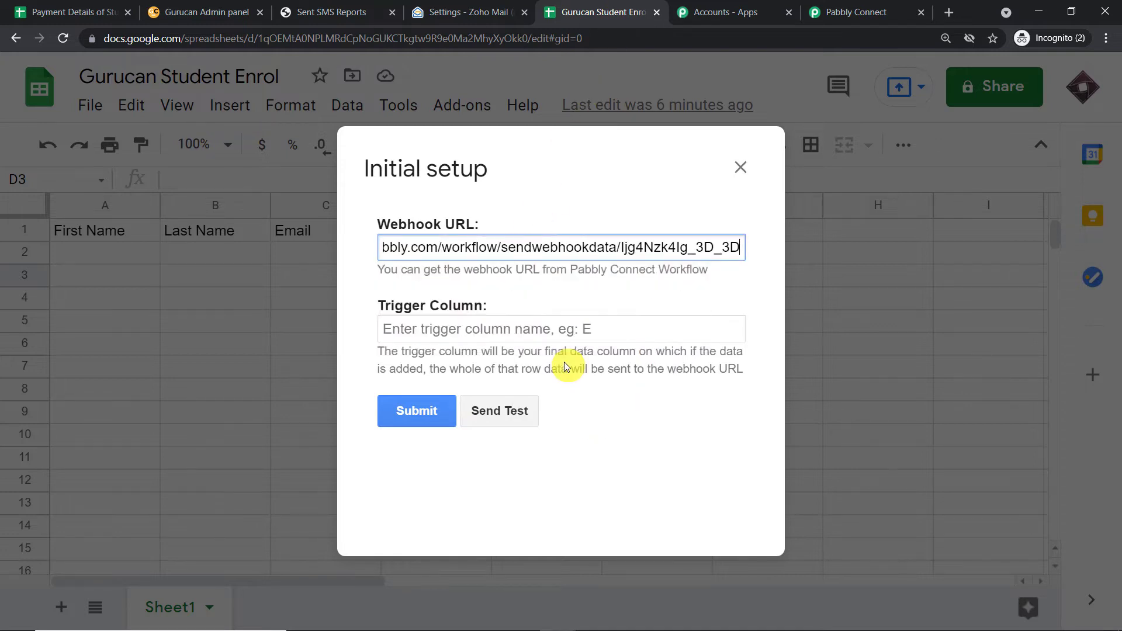
click(448, 326)
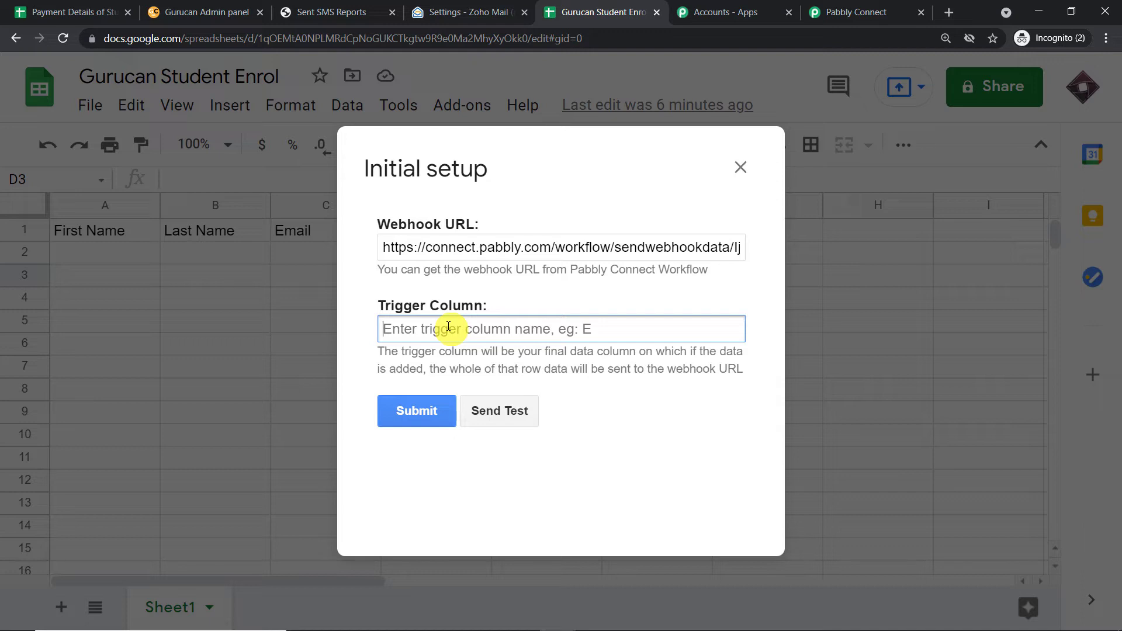
text(E)
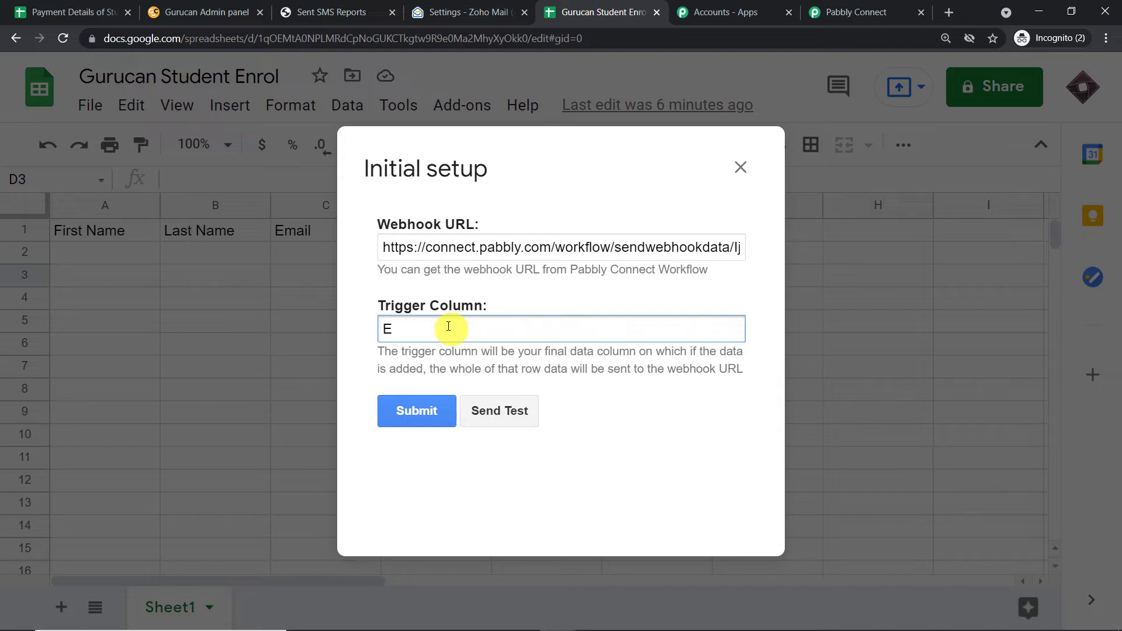
click(433, 410)
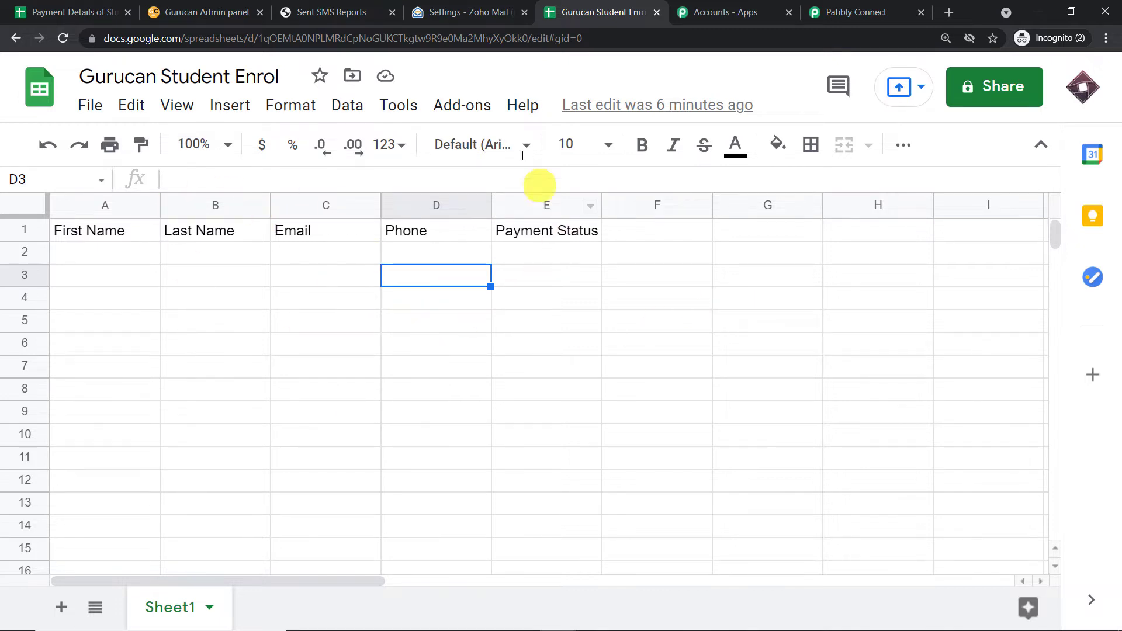
Set the Pabbly Connect Webhooks add-on to Send On Event.
click(480, 110)
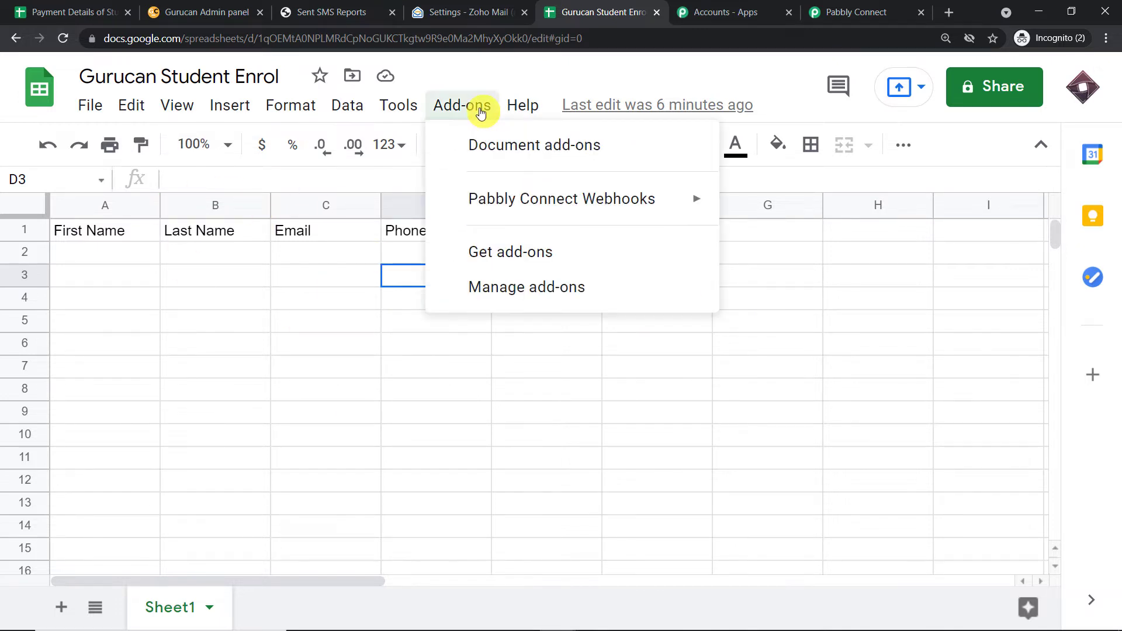
mouse_move(484, 197)
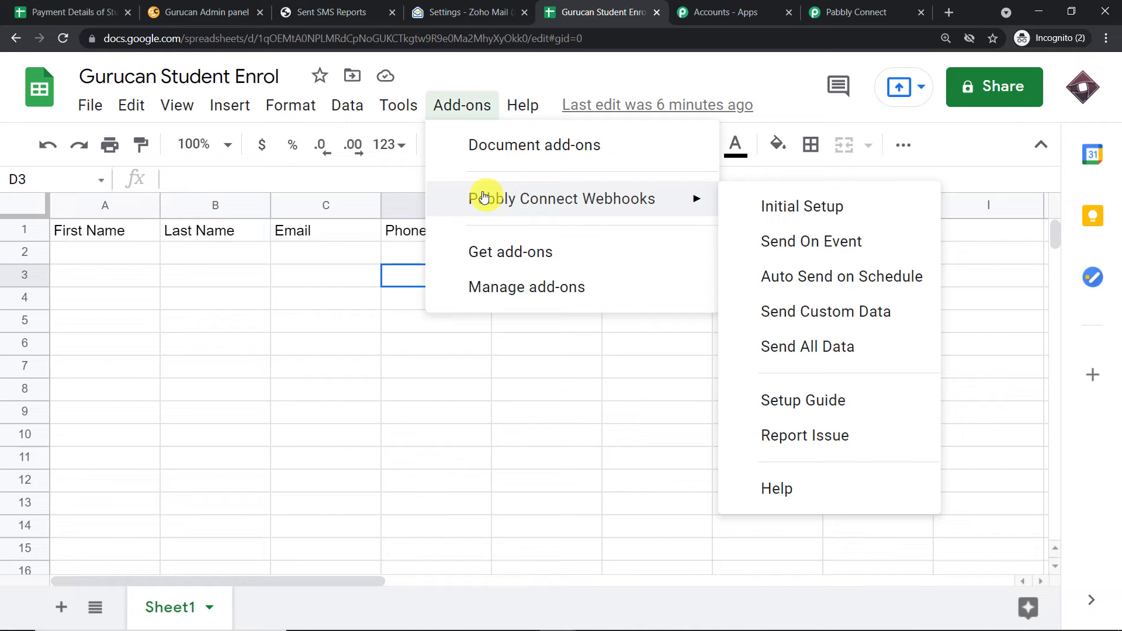
click(797, 242)
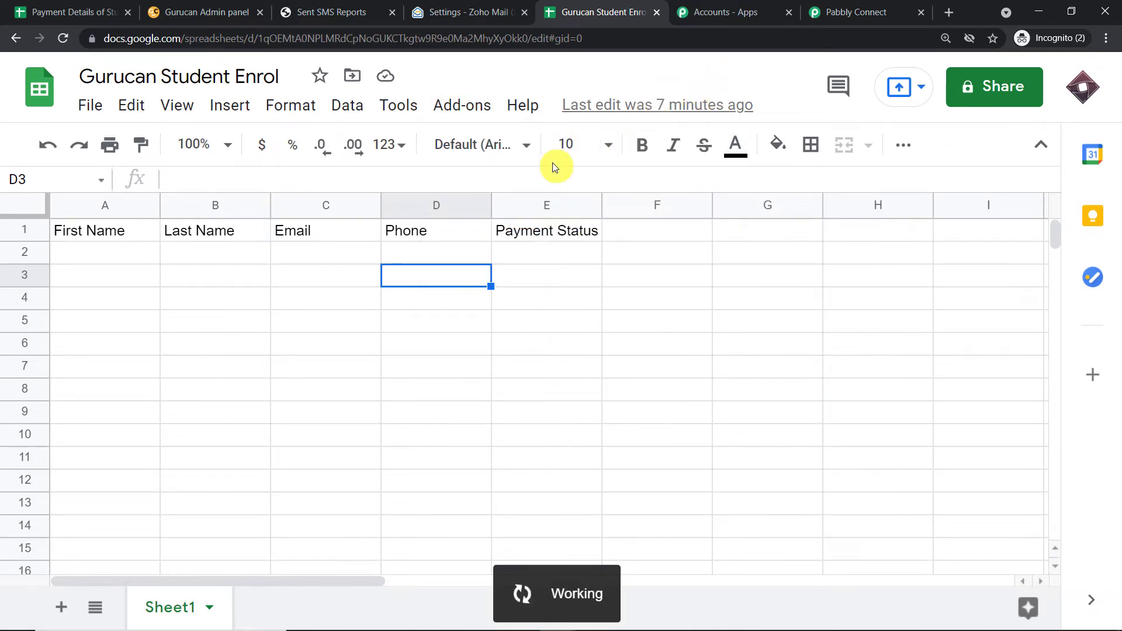
click(826, 7)
scroll(633, 243, down, 6)
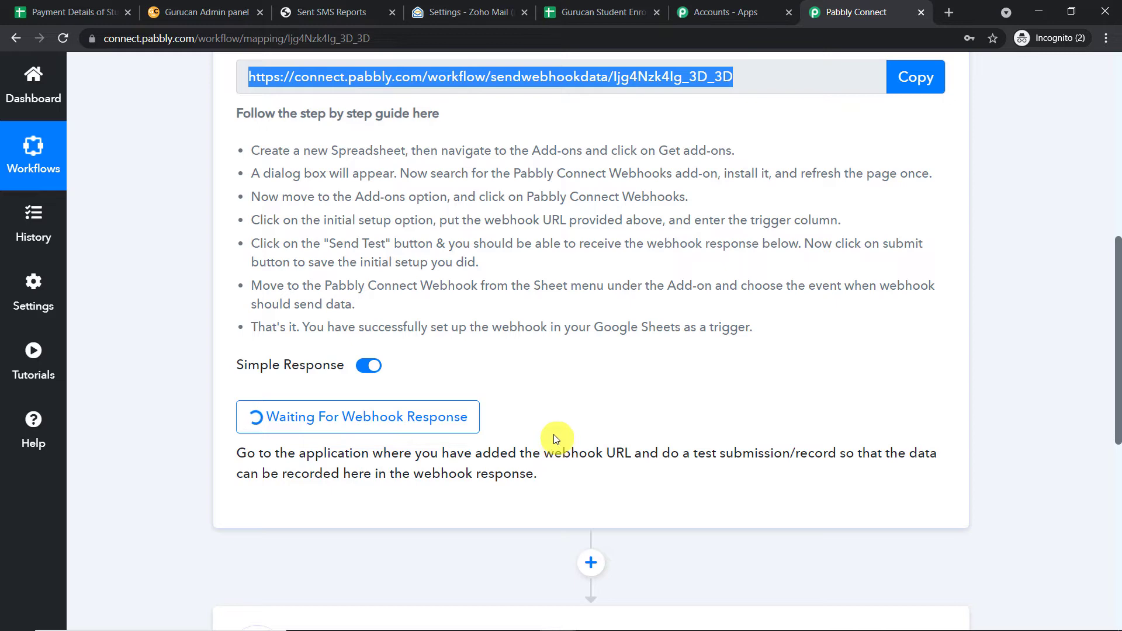
click(602, 11)
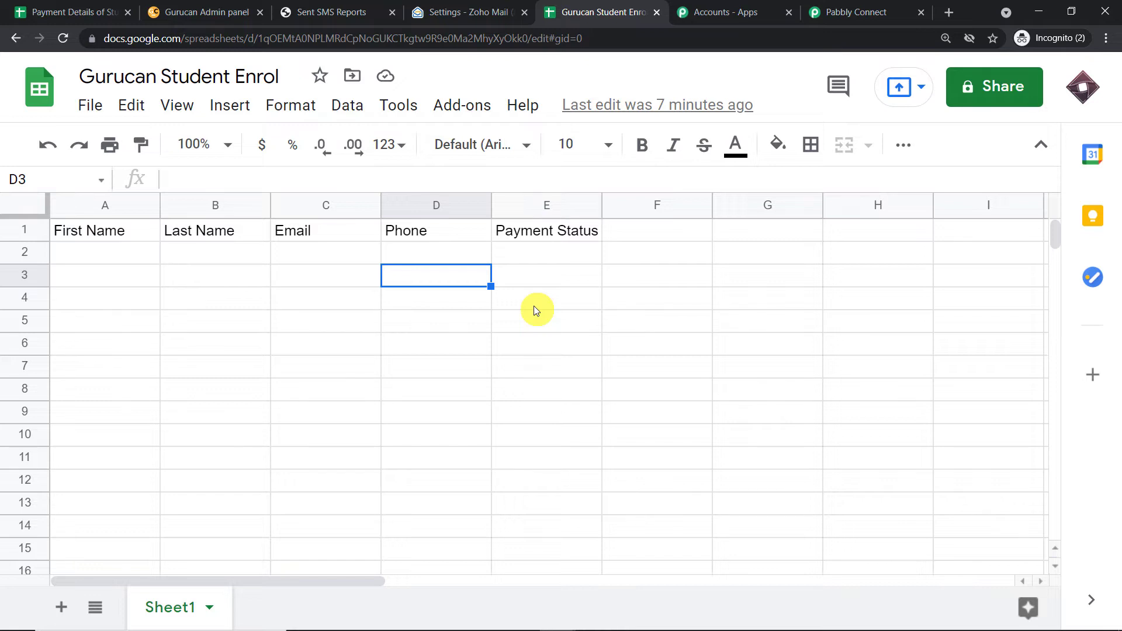
click(69, 256)
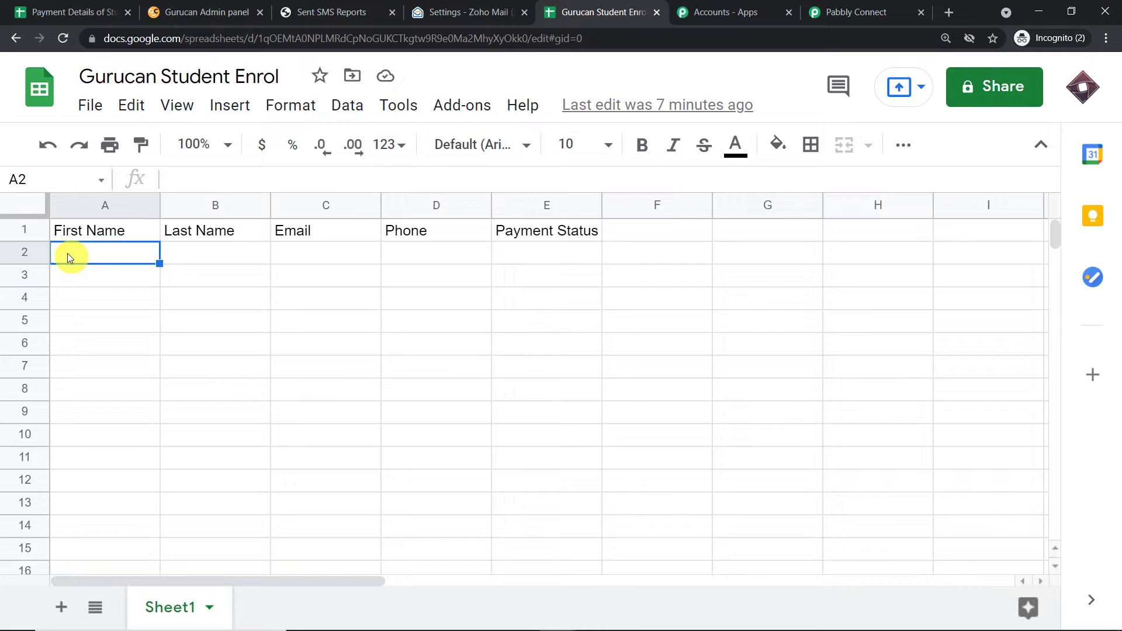
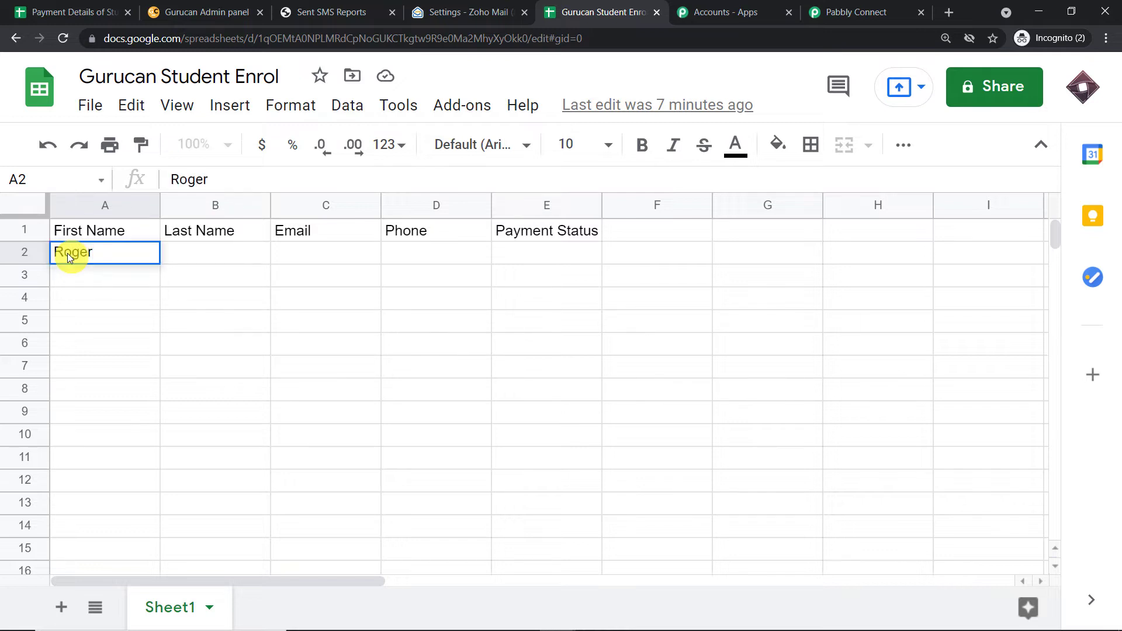
Enter the test student's last name and email address in row 2 of the sheet.
click(211, 260)
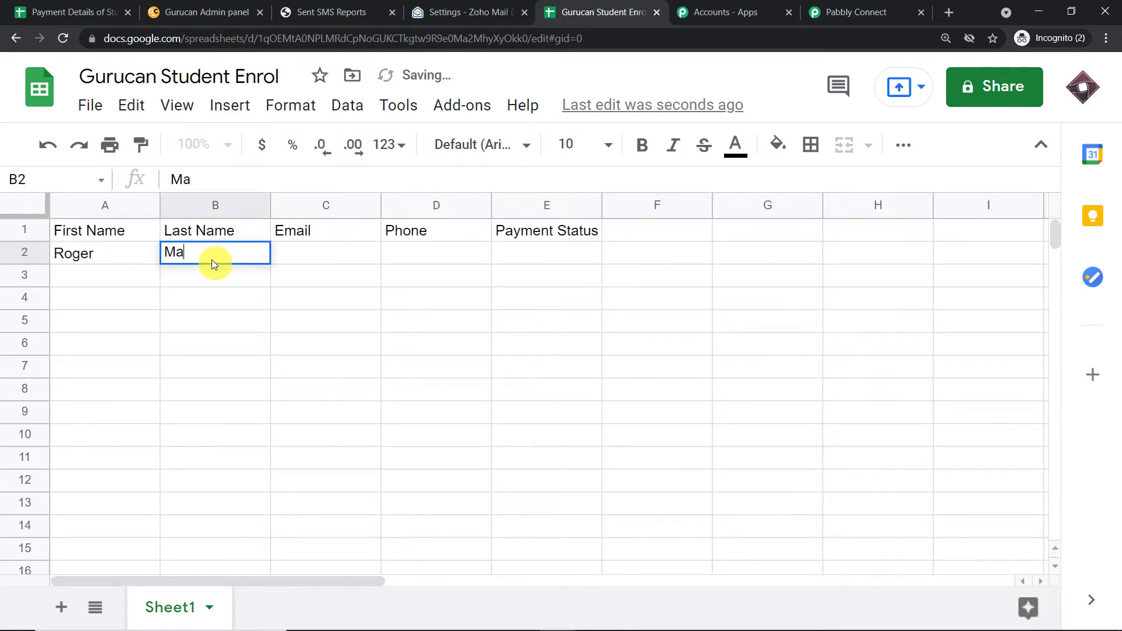
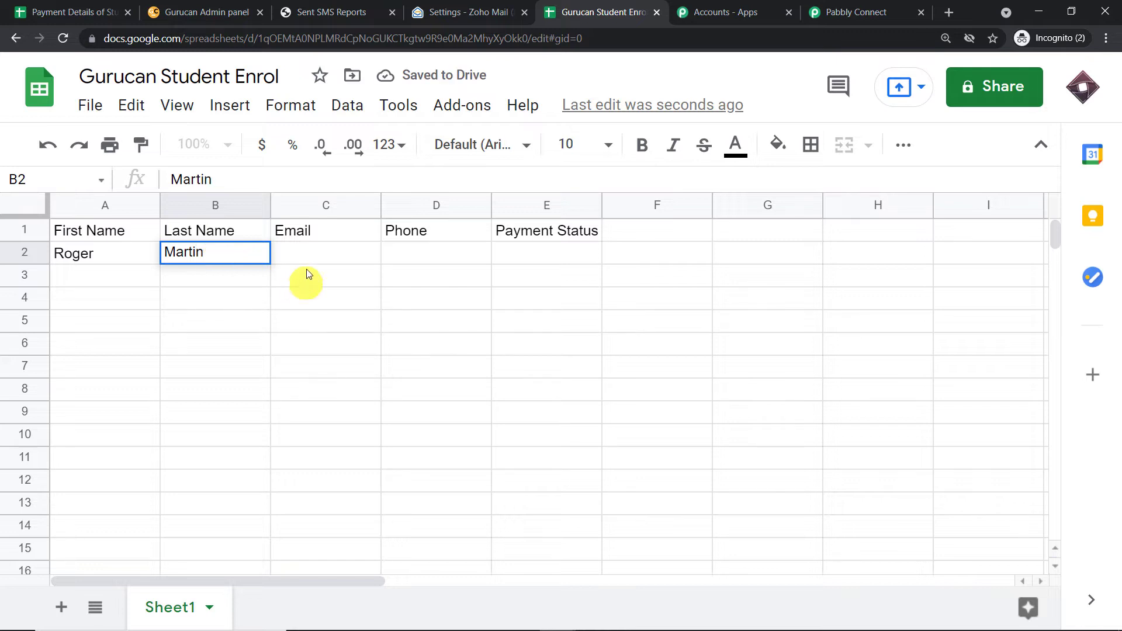
click(308, 261)
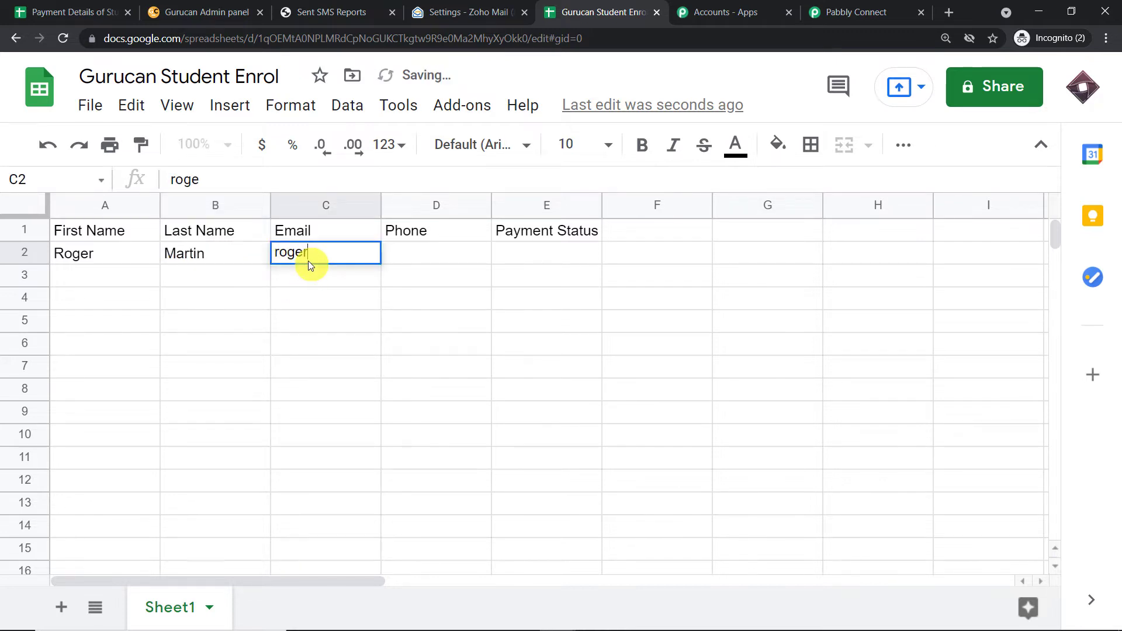
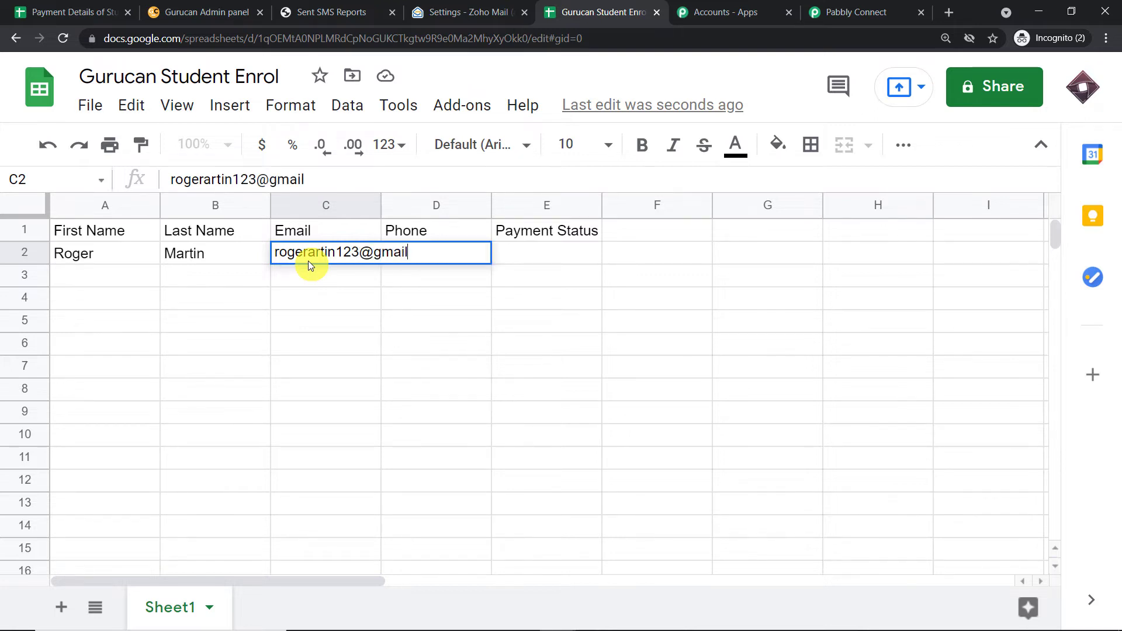
key(Return)
Enter the student's phone number in D2 and set Payment Status in E2 to Done.
click(430, 251)
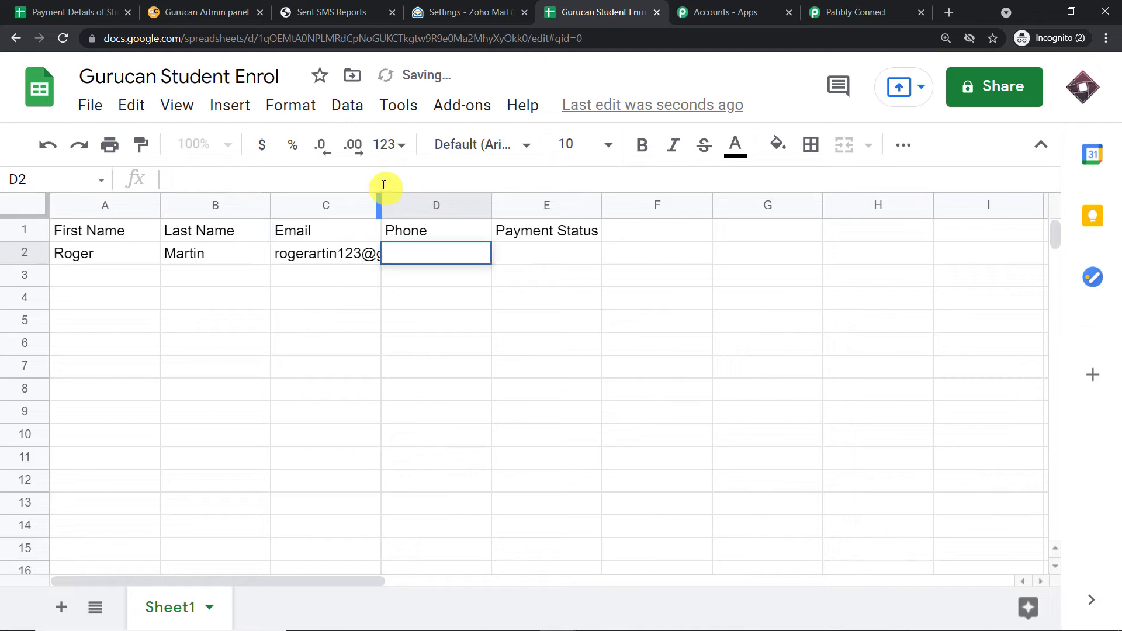
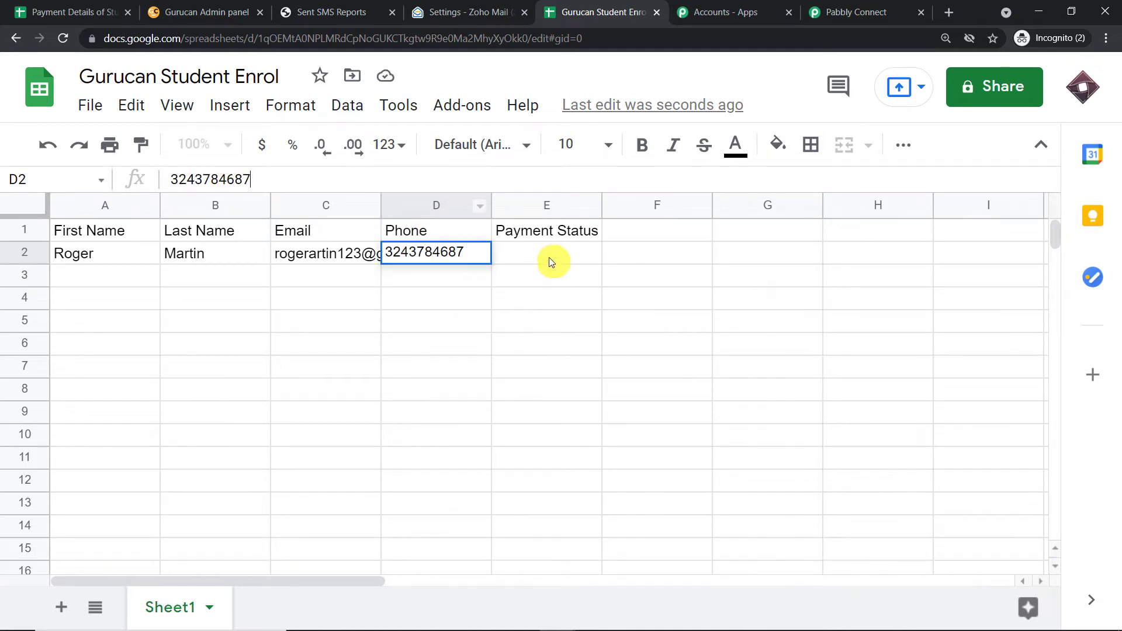
click(549, 259)
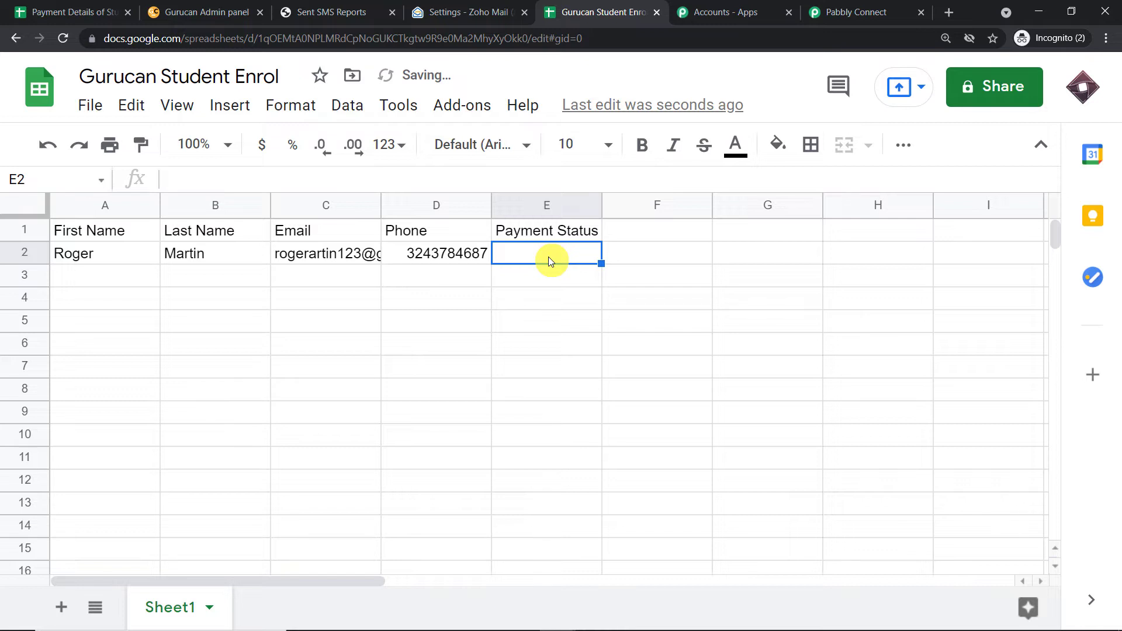
text(Done)
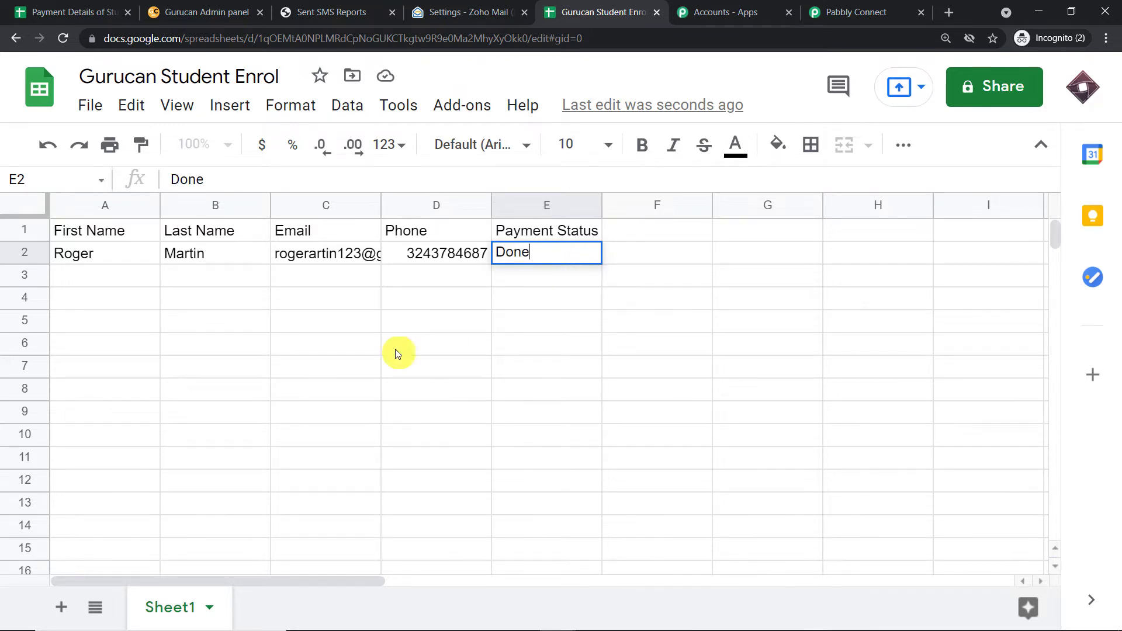
click(421, 339)
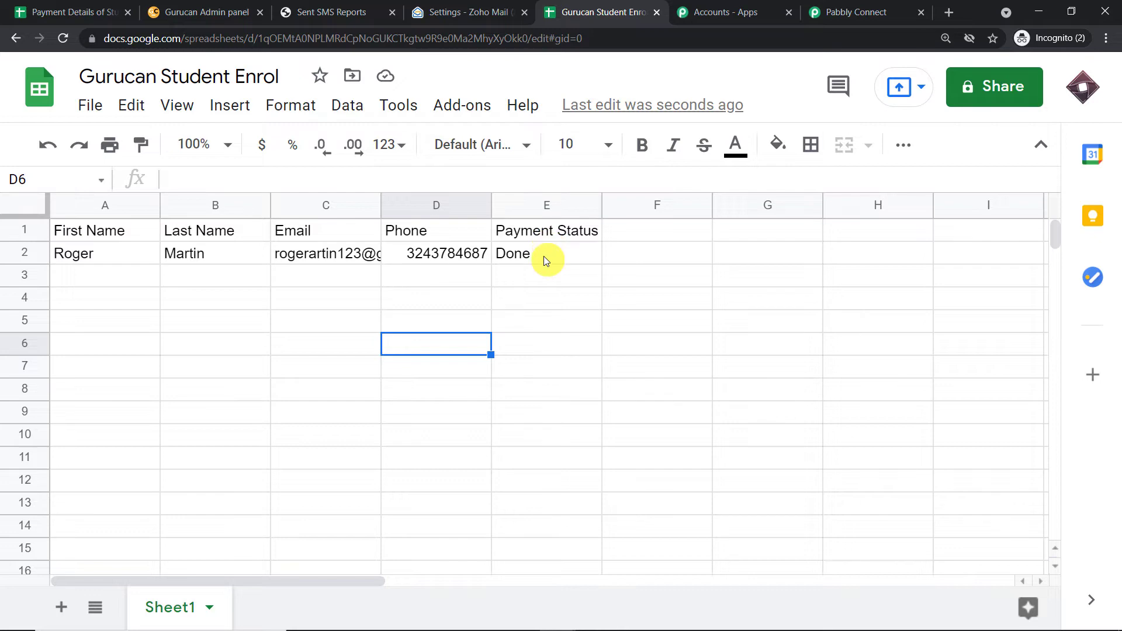
Check that the Pabbly trigger's Response Received shows the test row with Payment Status Done.
click(849, 5)
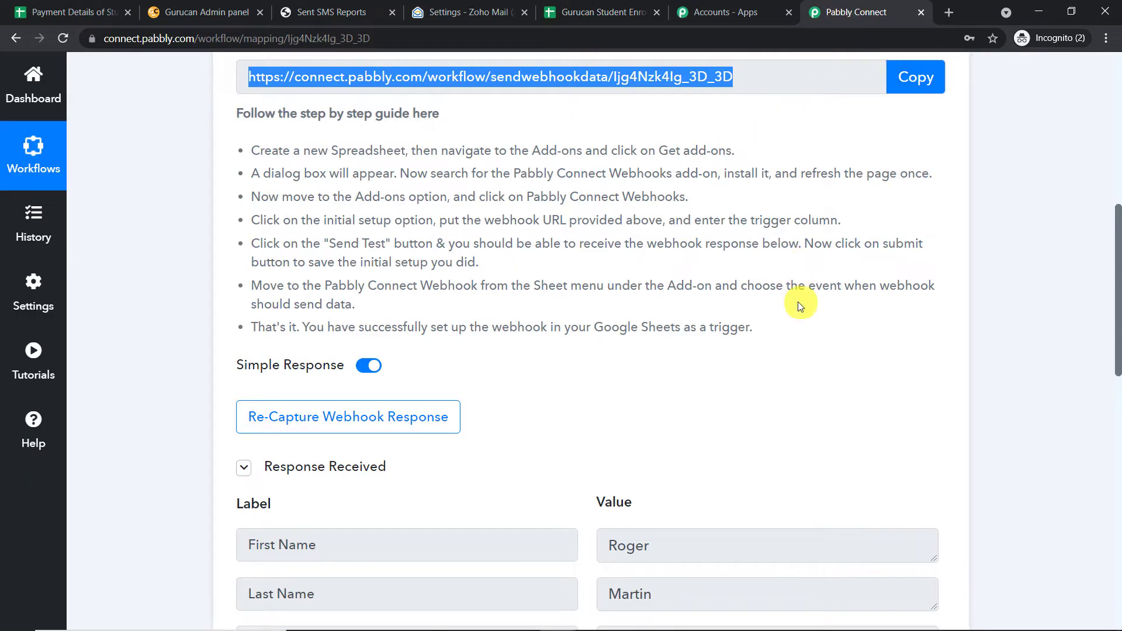
scroll(799, 303, down, 5)
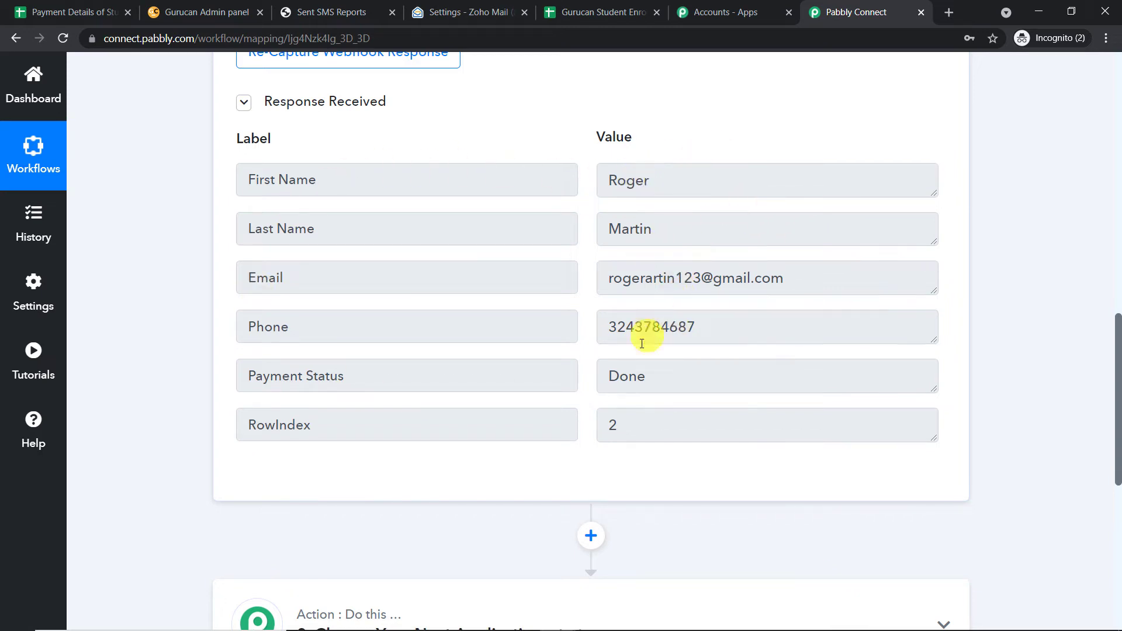
click(672, 382)
key(ctrl+a)
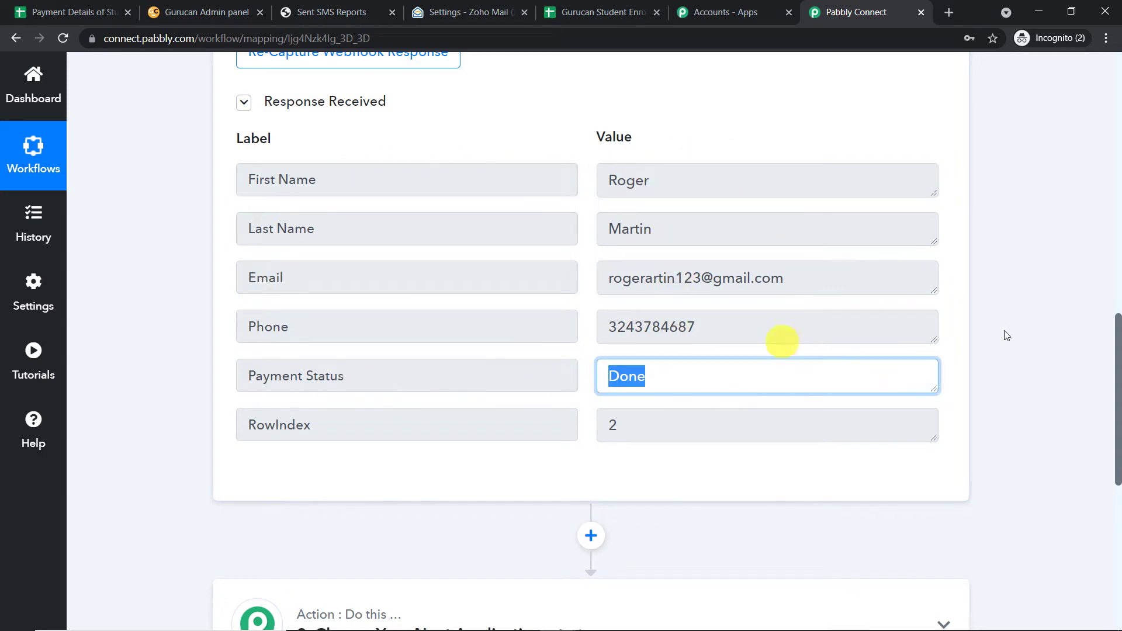
drag(1118, 345, 1119, 383)
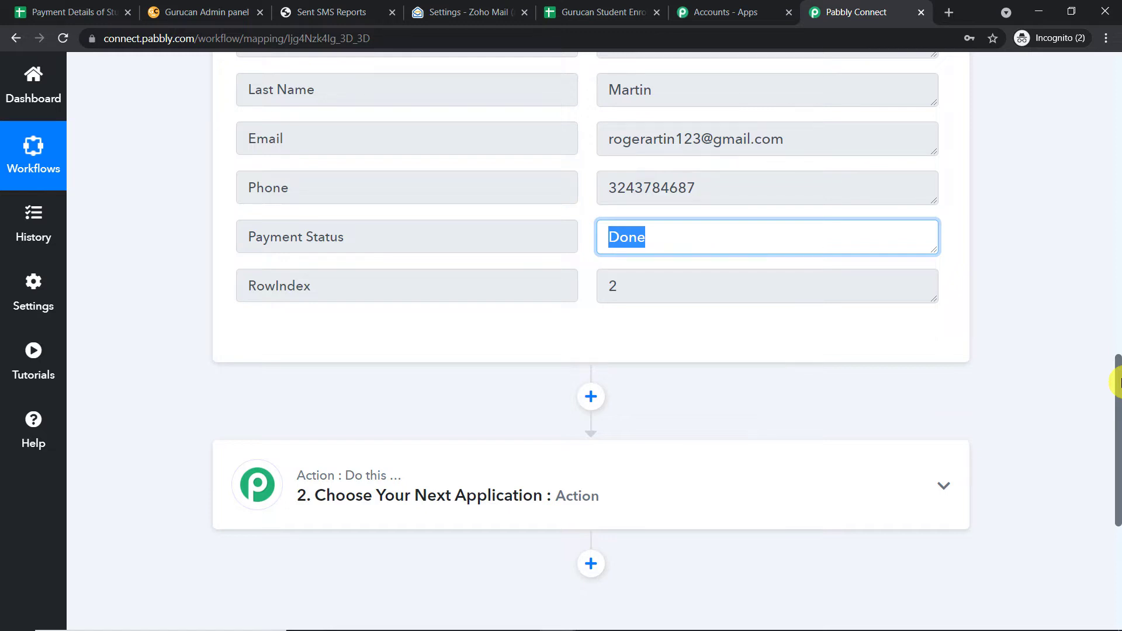
scroll(754, 296, down, 3)
click(541, 351)
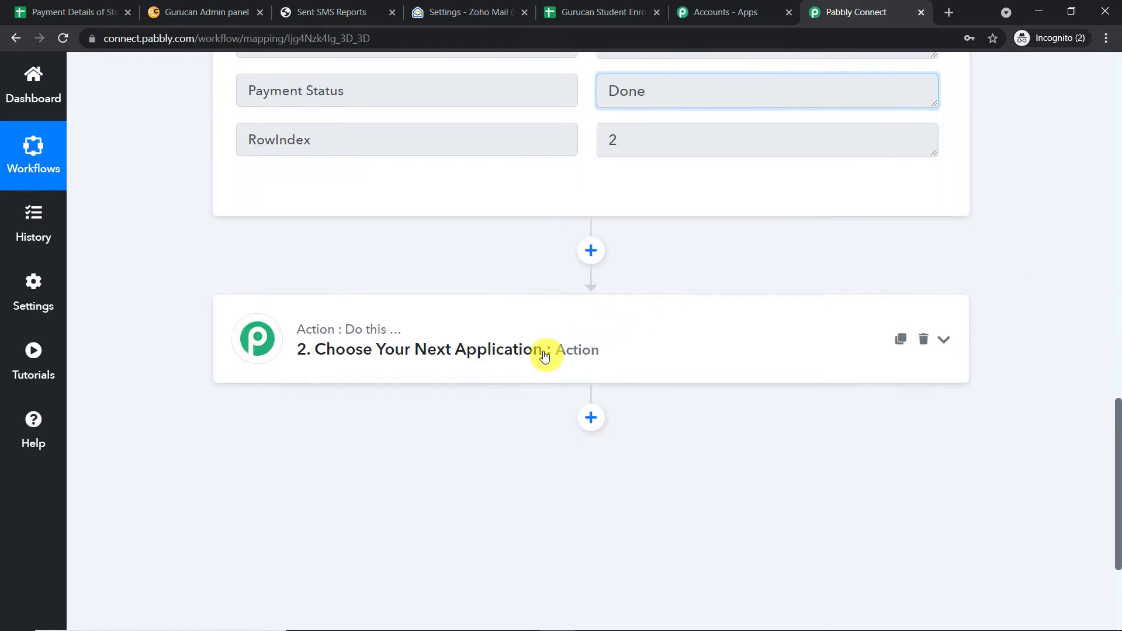
Add Router by Pabbly as the workflow's next step.
scroll(535, 350, down, 1)
scroll(535, 350, down, 1)
click(395, 291)
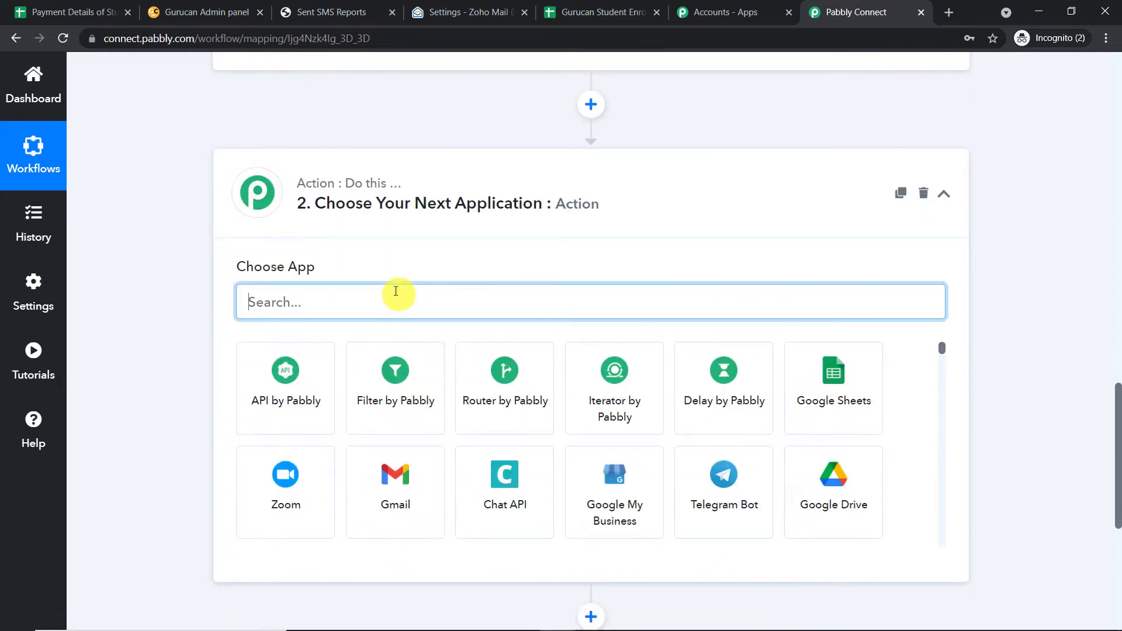
text(rout)
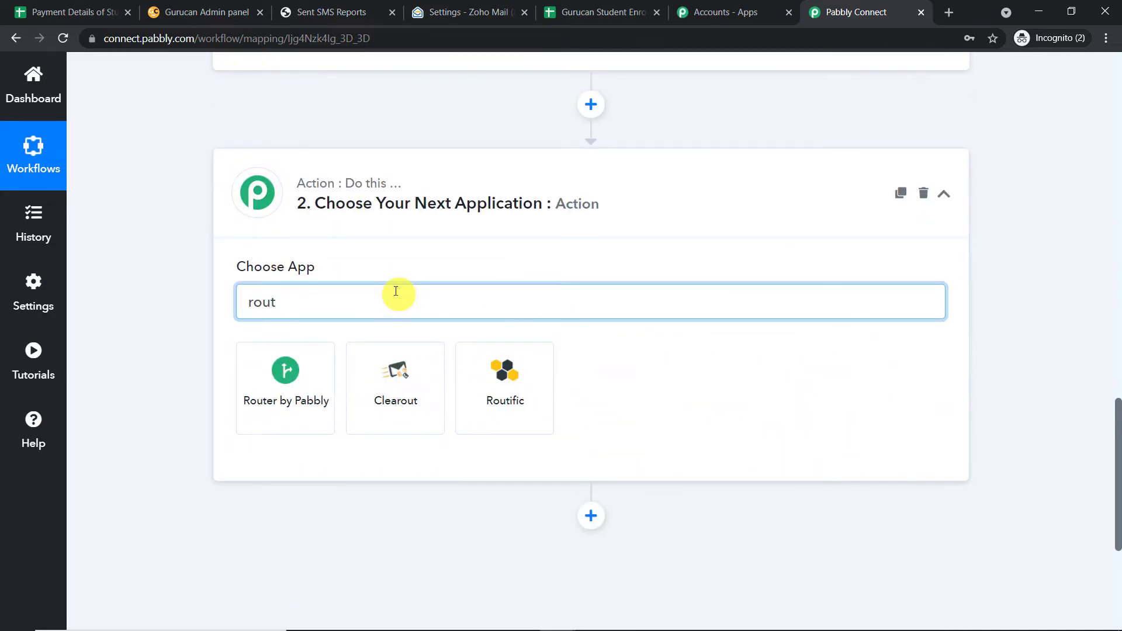
click(252, 386)
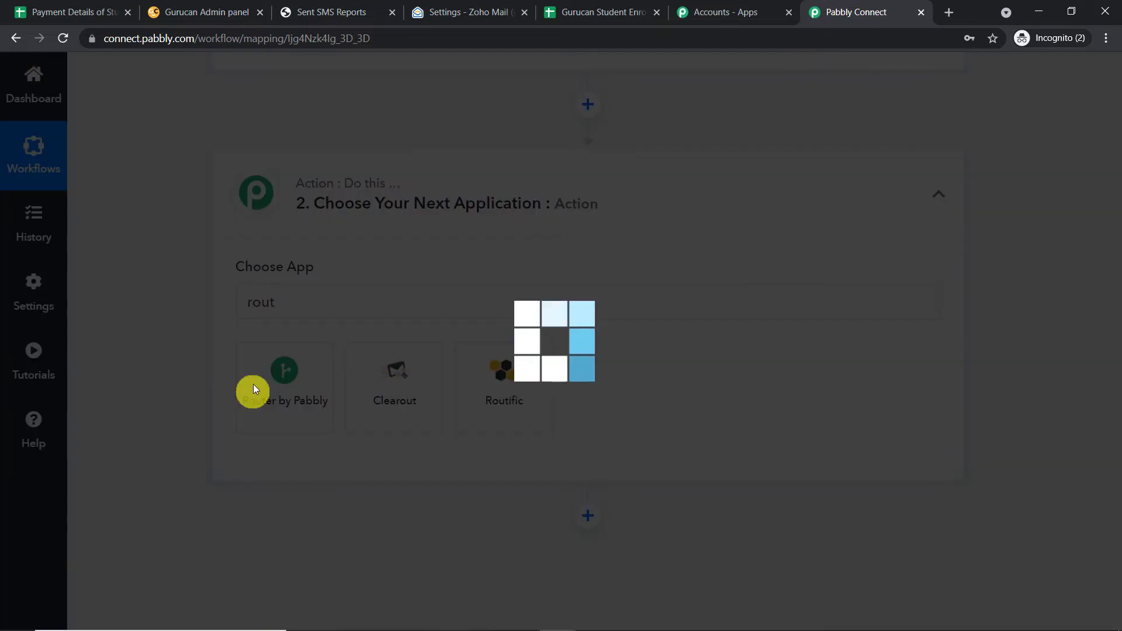
scroll(786, 209, down, 2)
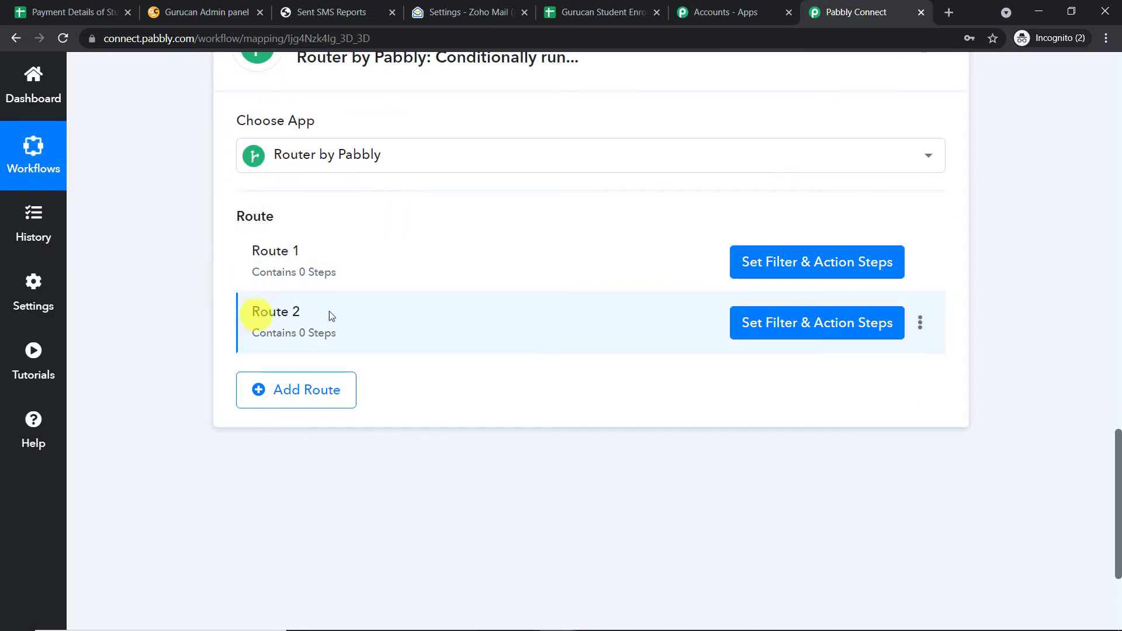
scroll(416, 301, up, 1)
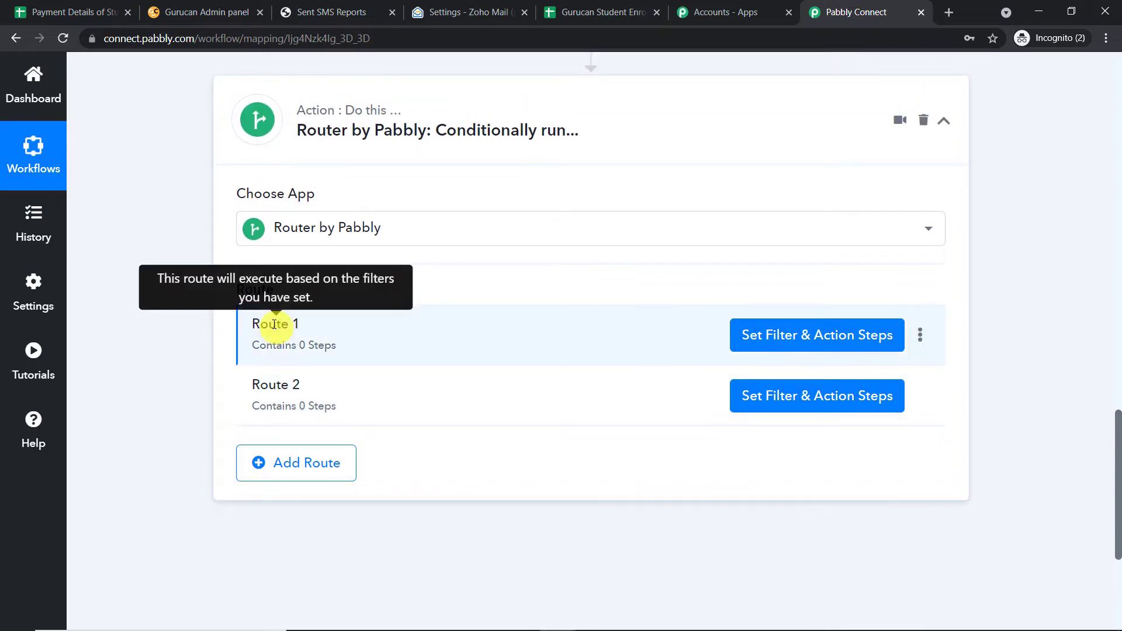
Rename the router's Route 1 to Payment Done.
click(922, 338)
click(851, 361)
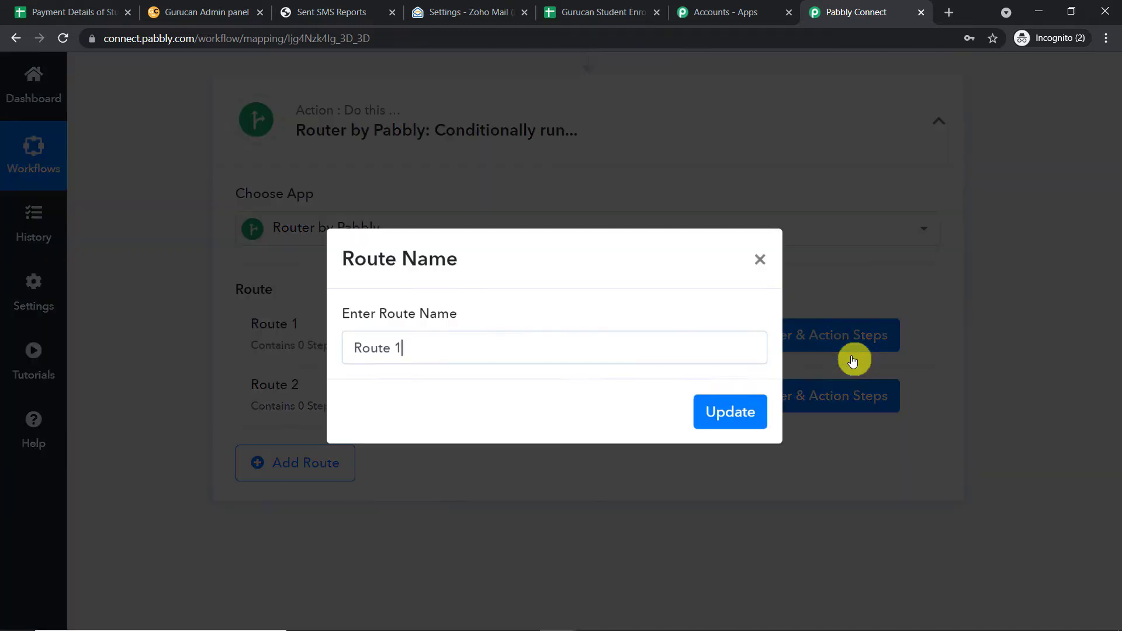
key(BackSpace)
key(BackSpace)
key(BackSpace)
key(BackSpace)
key(BackSpace)
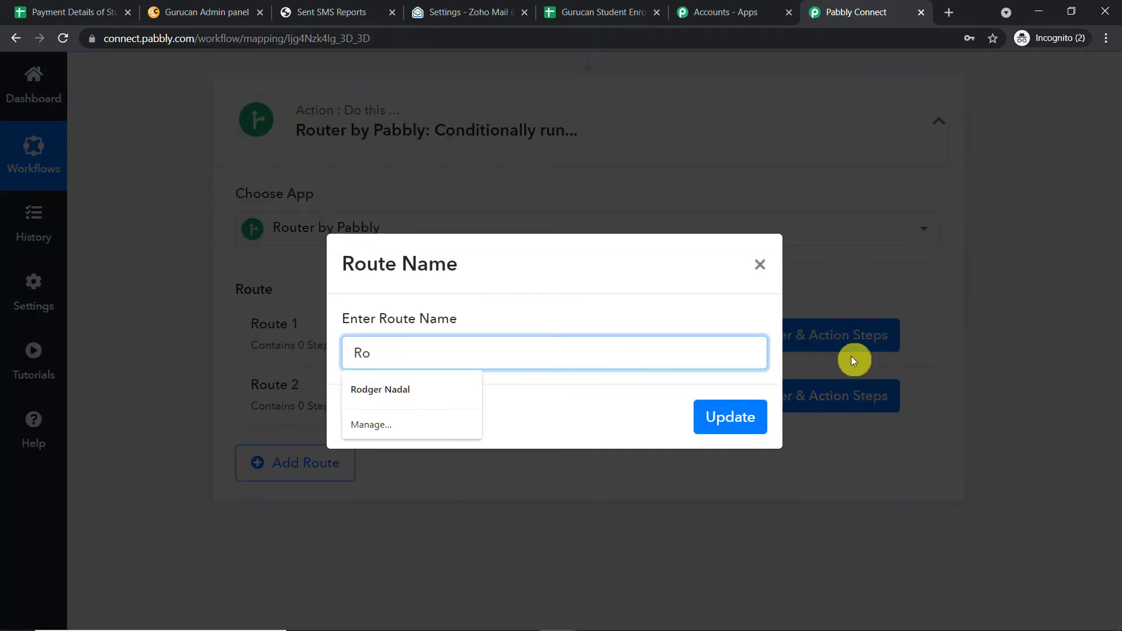
text(Pay)
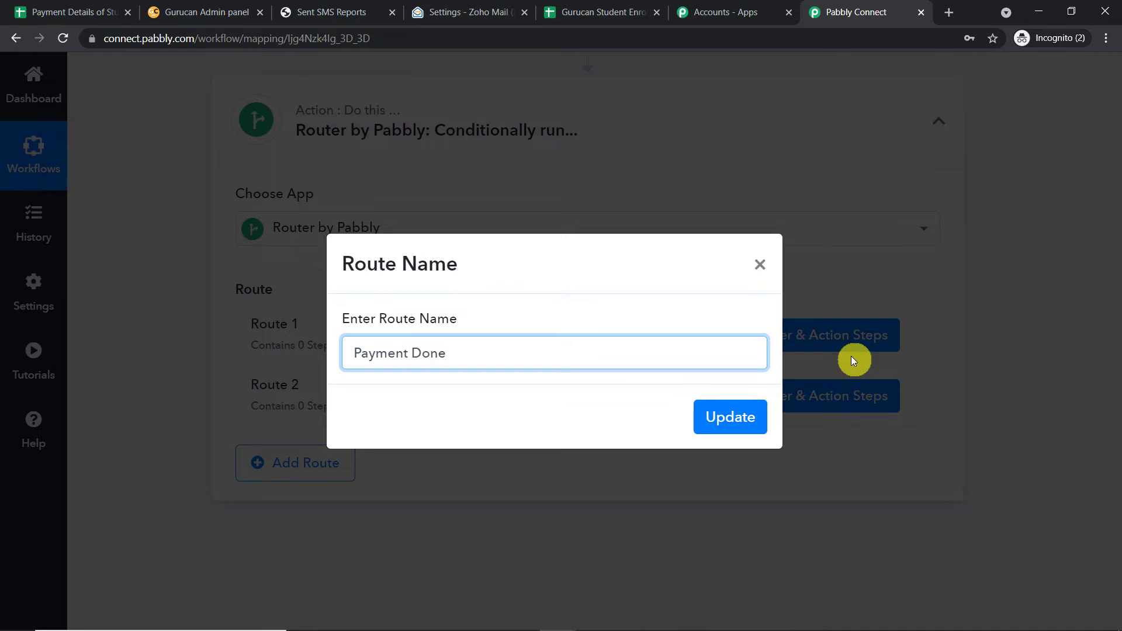
text(ment Done)
click(737, 419)
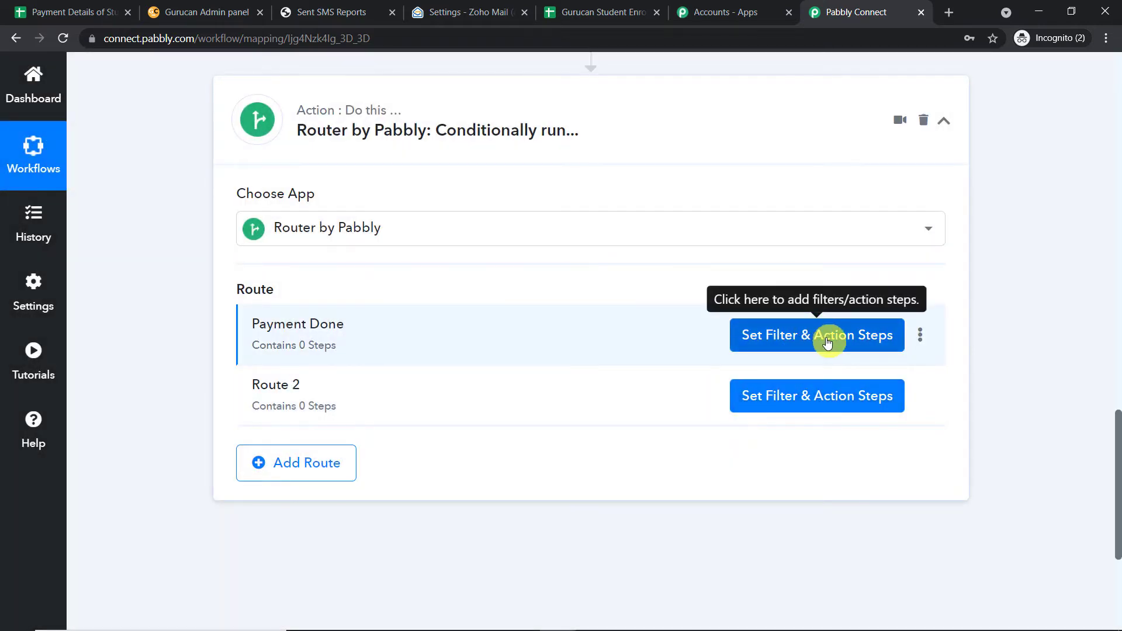
Filter Payment Done on Payment Status equal to Done and test it (Condition is true).
click(827, 343)
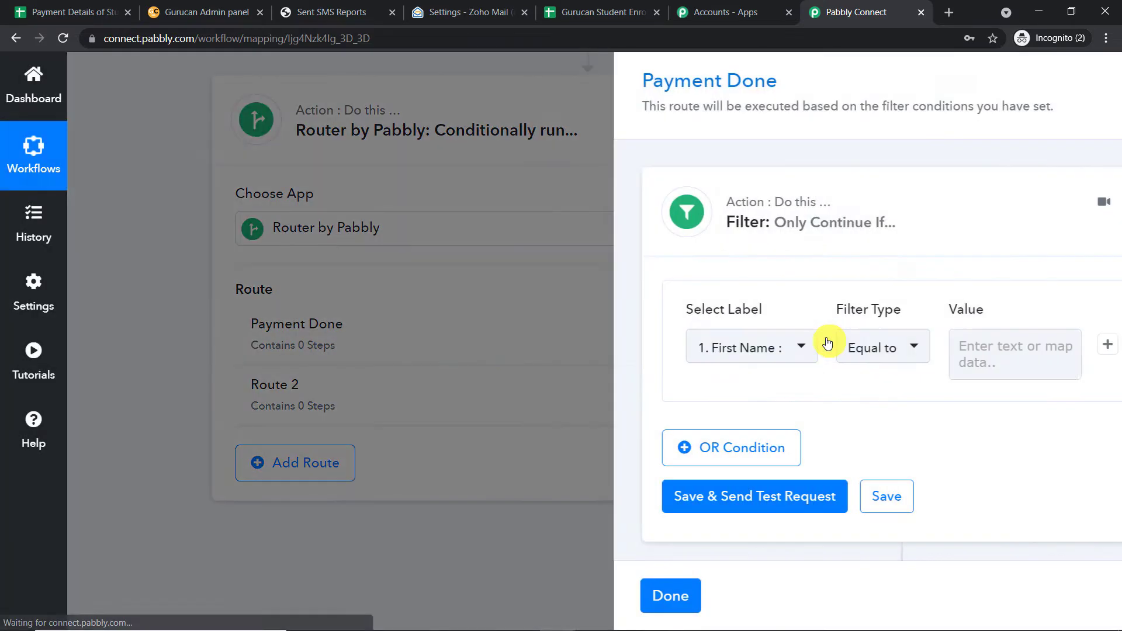
click(695, 348)
click(727, 438)
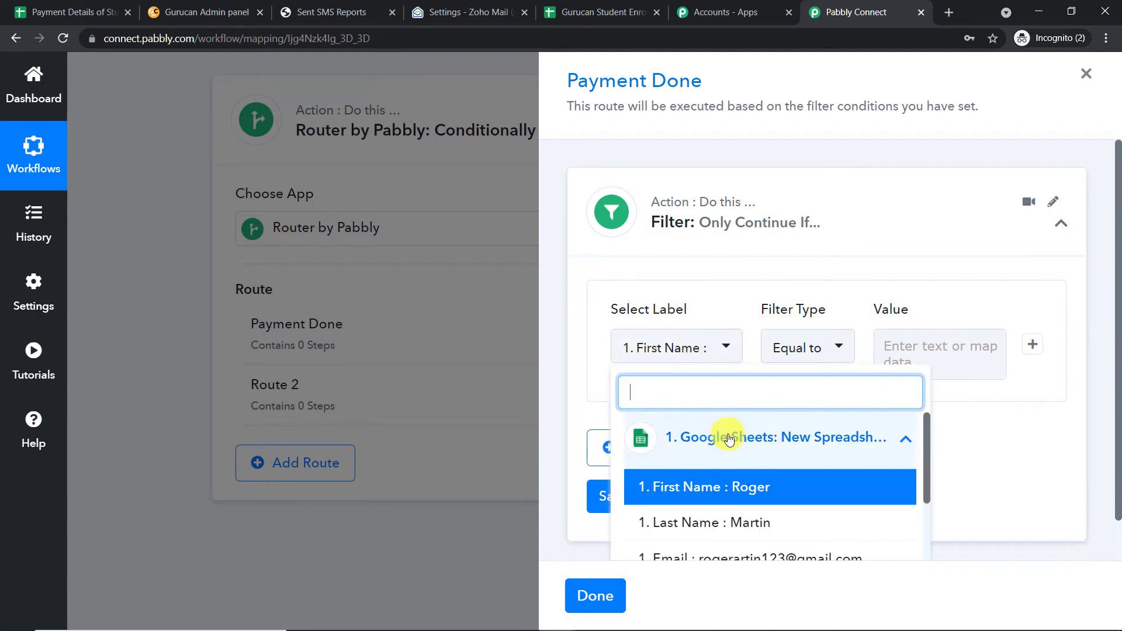
scroll(731, 444, down, 3)
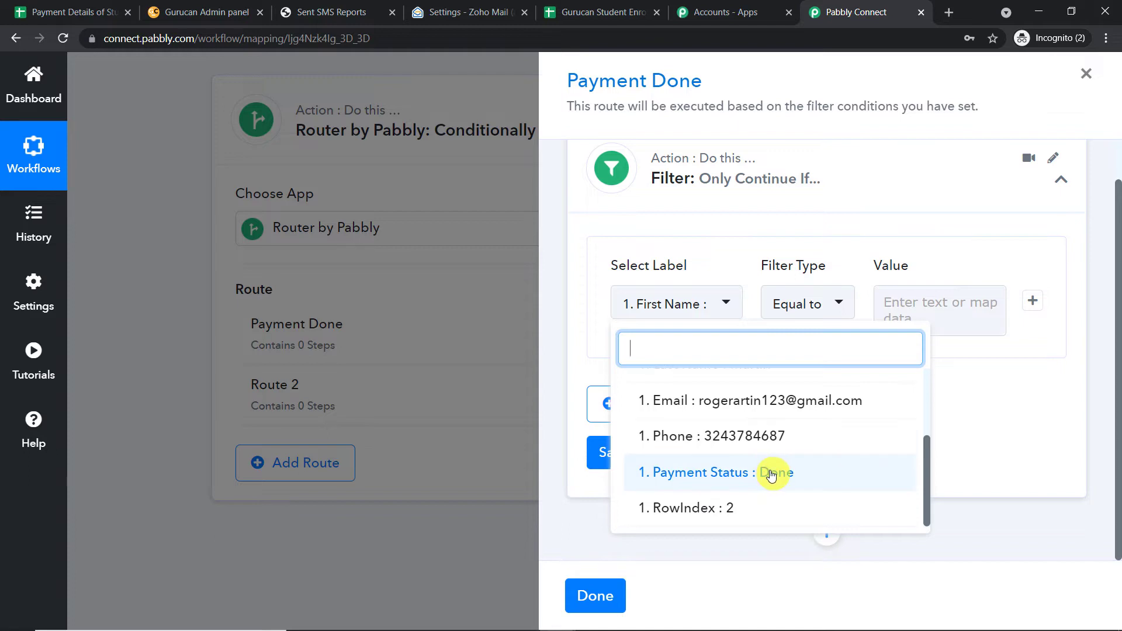
click(772, 475)
click(911, 305)
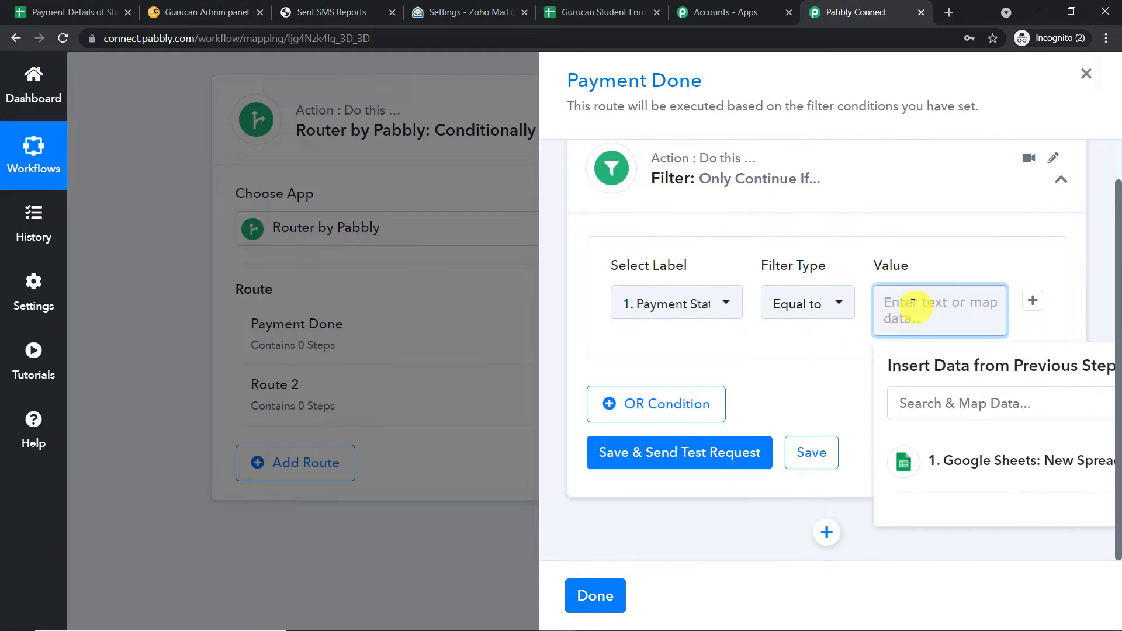
text(Done)
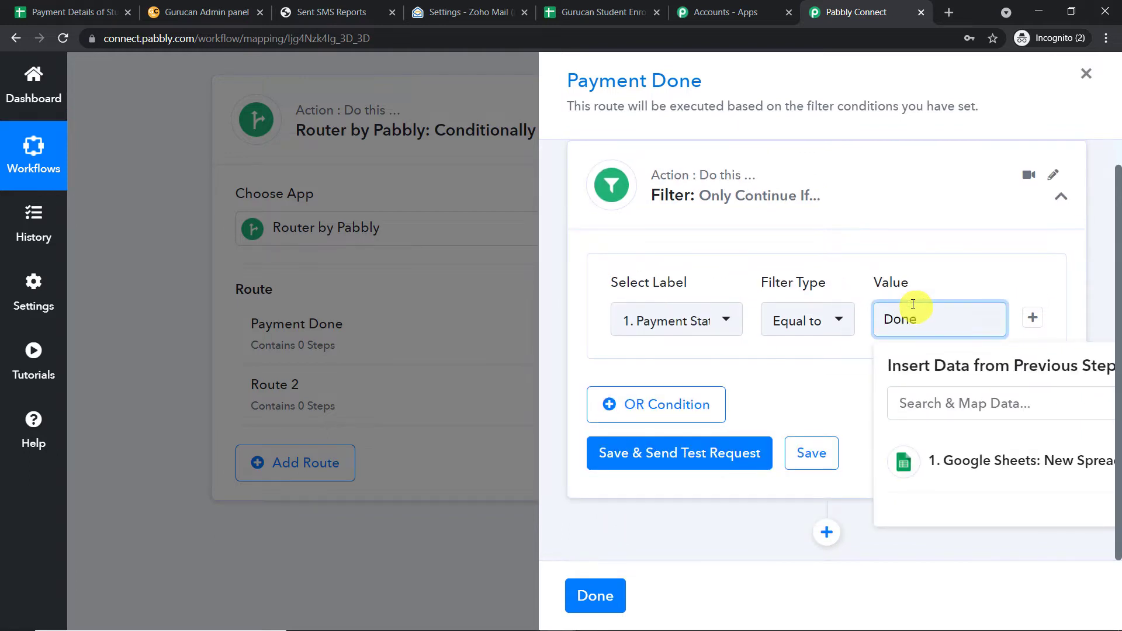
click(1100, 253)
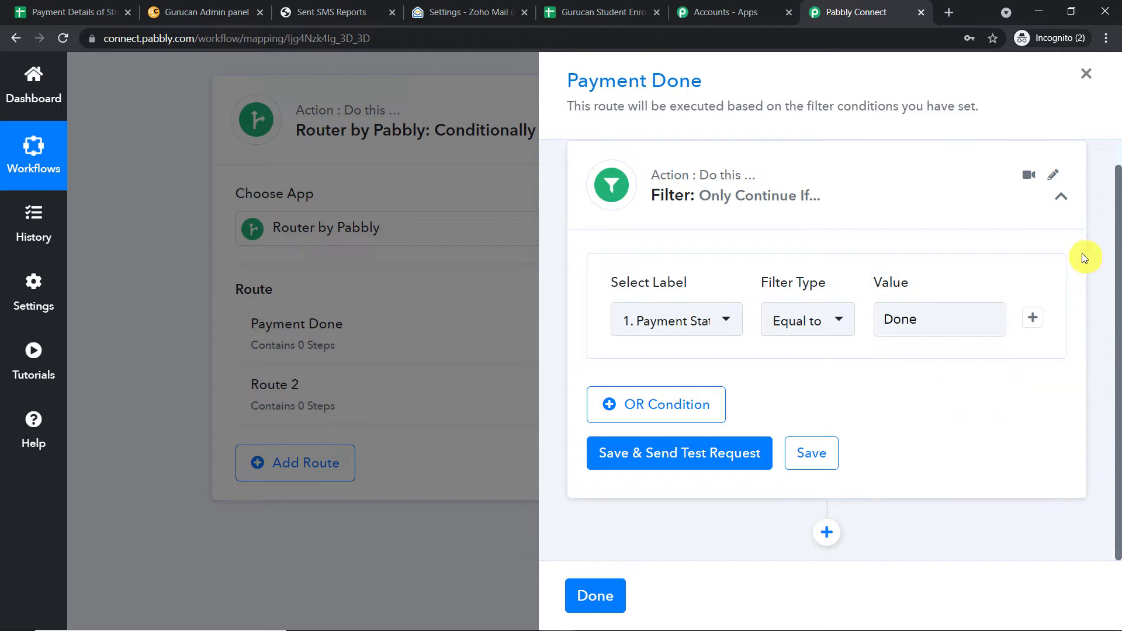
click(701, 461)
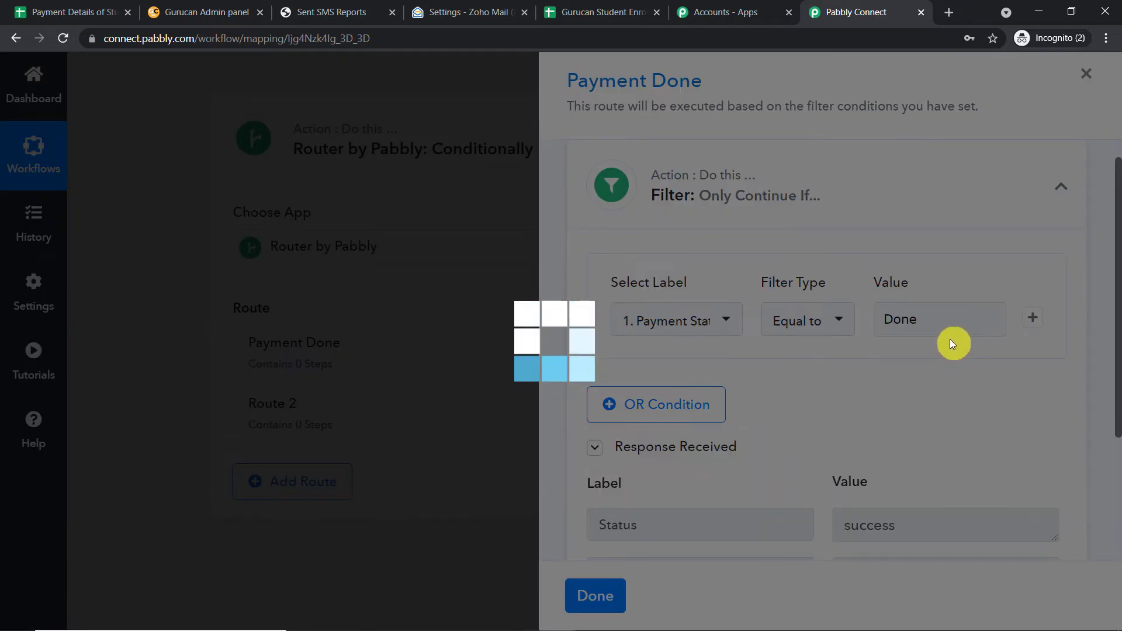
scroll(956, 345, down, 3)
scroll(962, 354, up, 2)
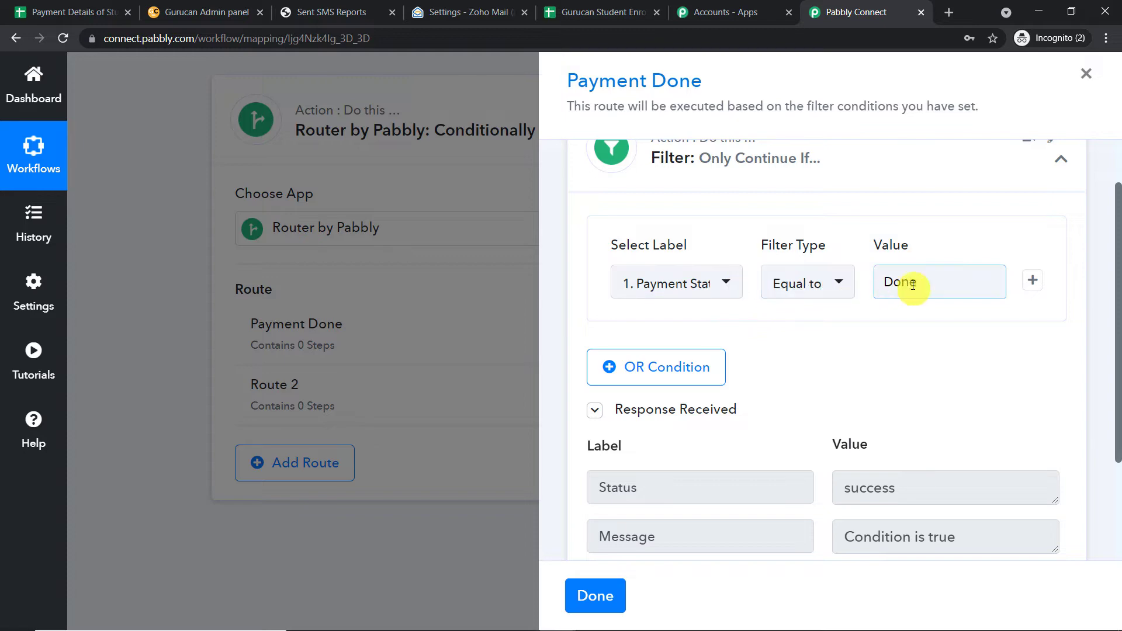
scroll(982, 336, down, 3)
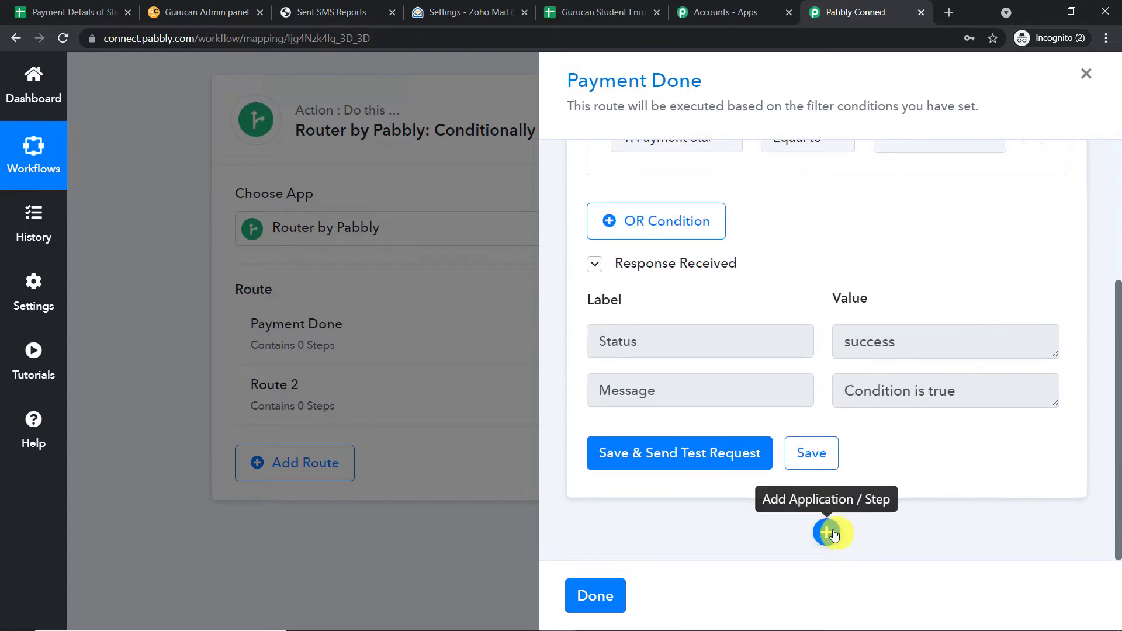
Add a Gurucan Create Student action to the Payment Done route.
click(826, 532)
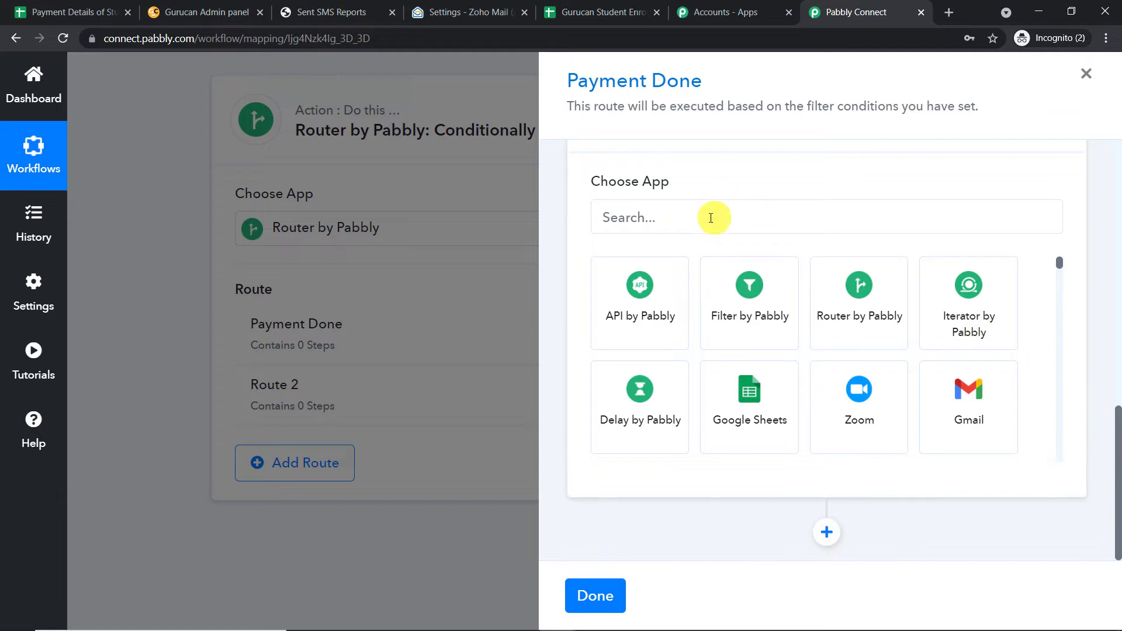
click(711, 218)
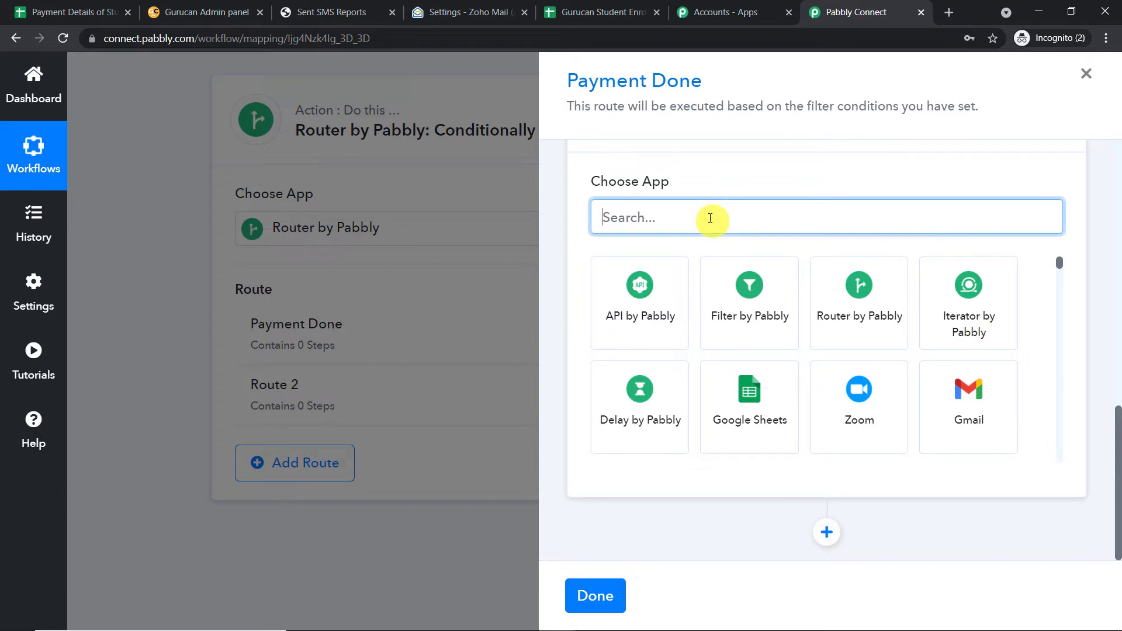
text(Guruc)
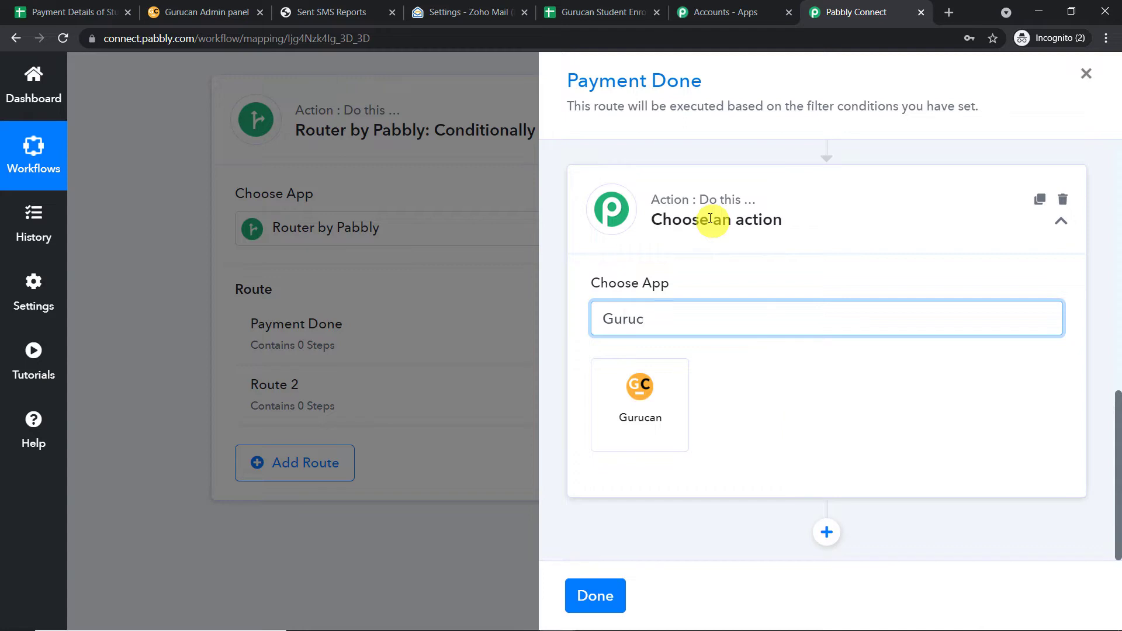
click(666, 392)
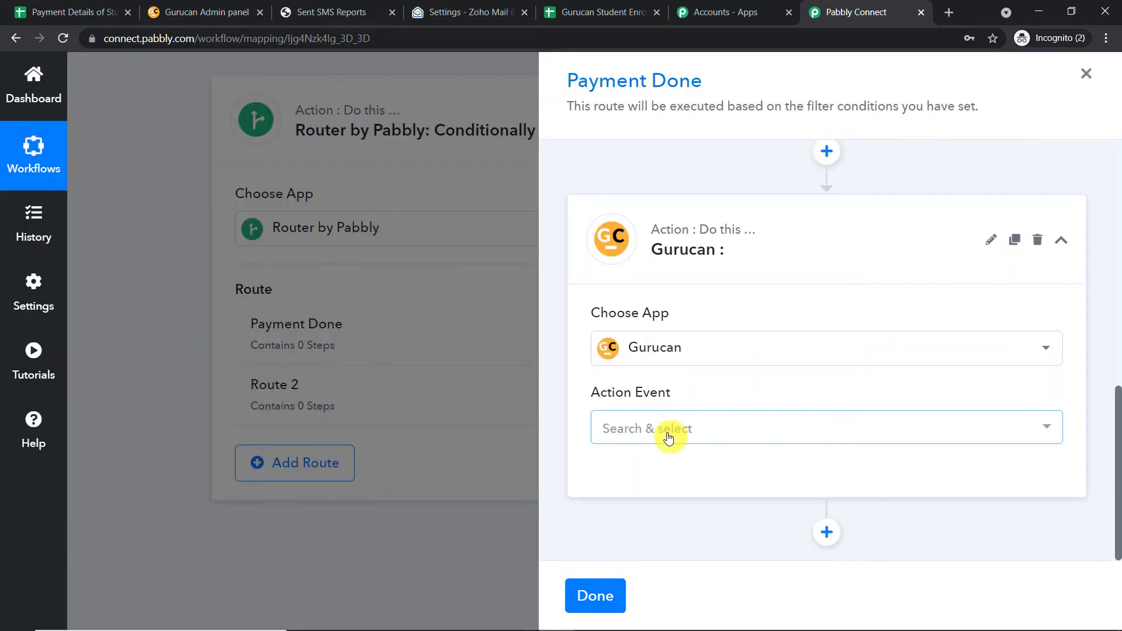
click(667, 430)
click(647, 269)
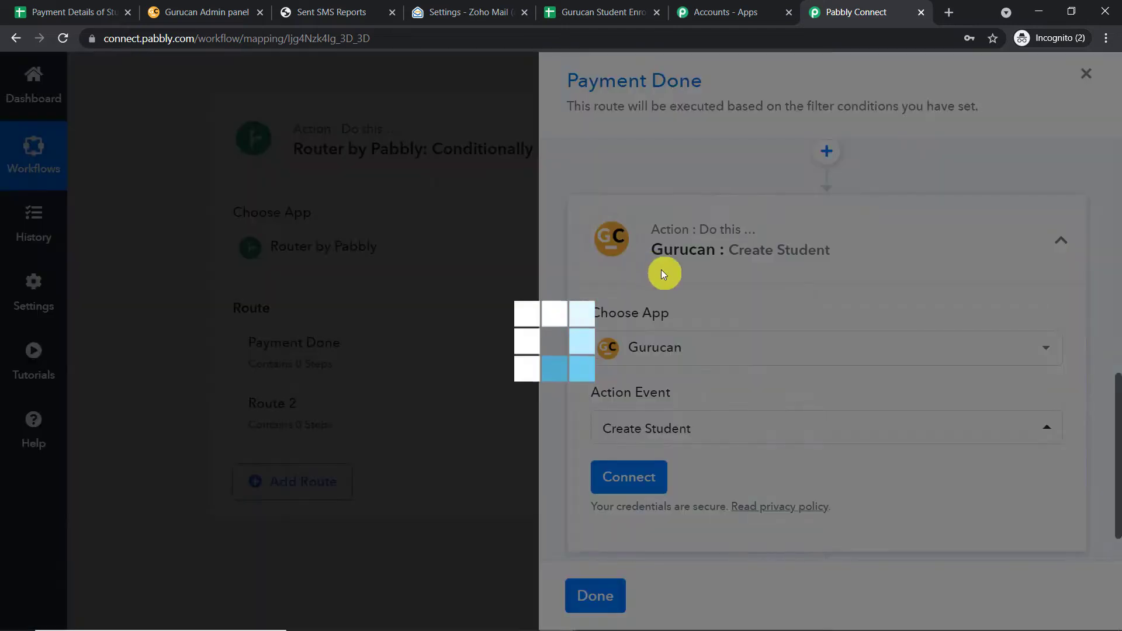
Start a new Gurucan account connection for the Create Student step.
click(629, 477)
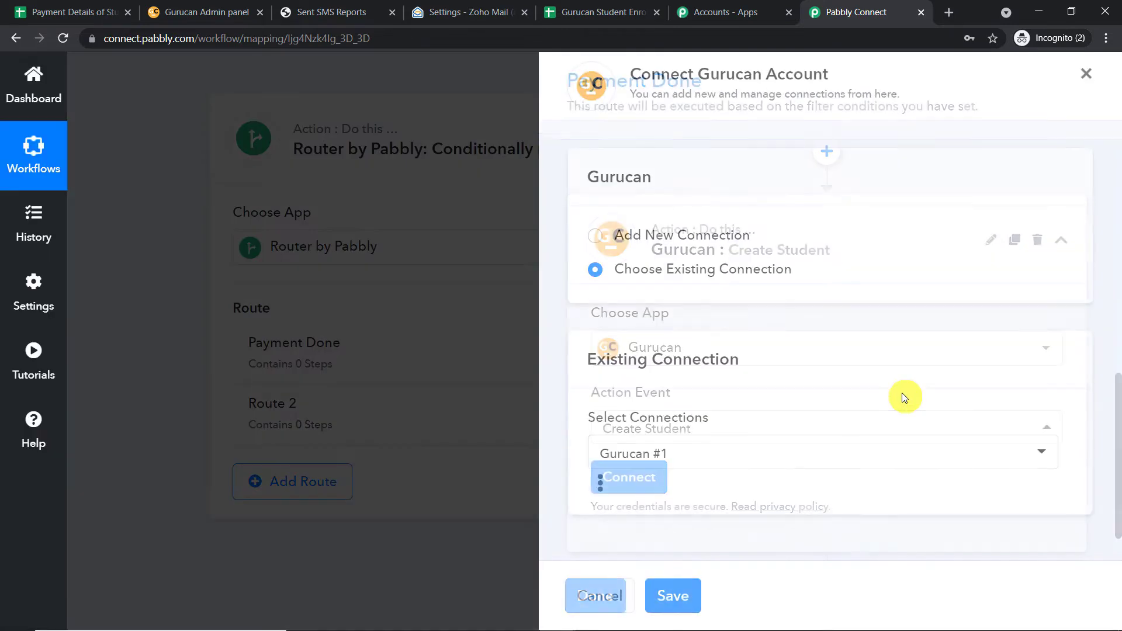
click(596, 236)
scroll(791, 348, down, 3)
scroll(795, 339, down, 1)
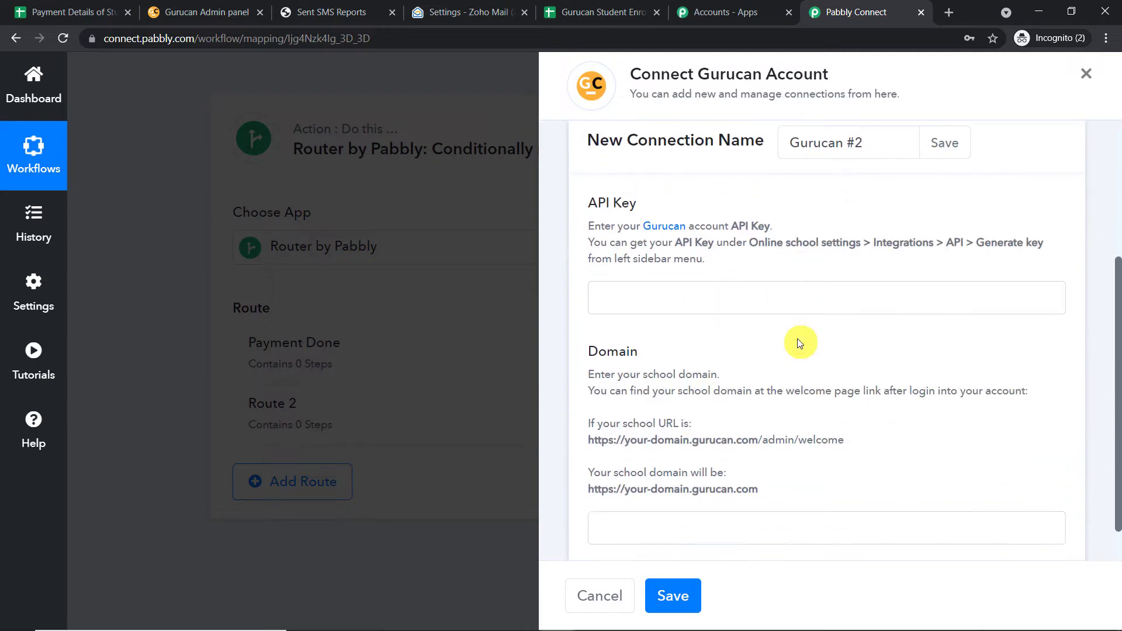
scroll(766, 289, down, 1)
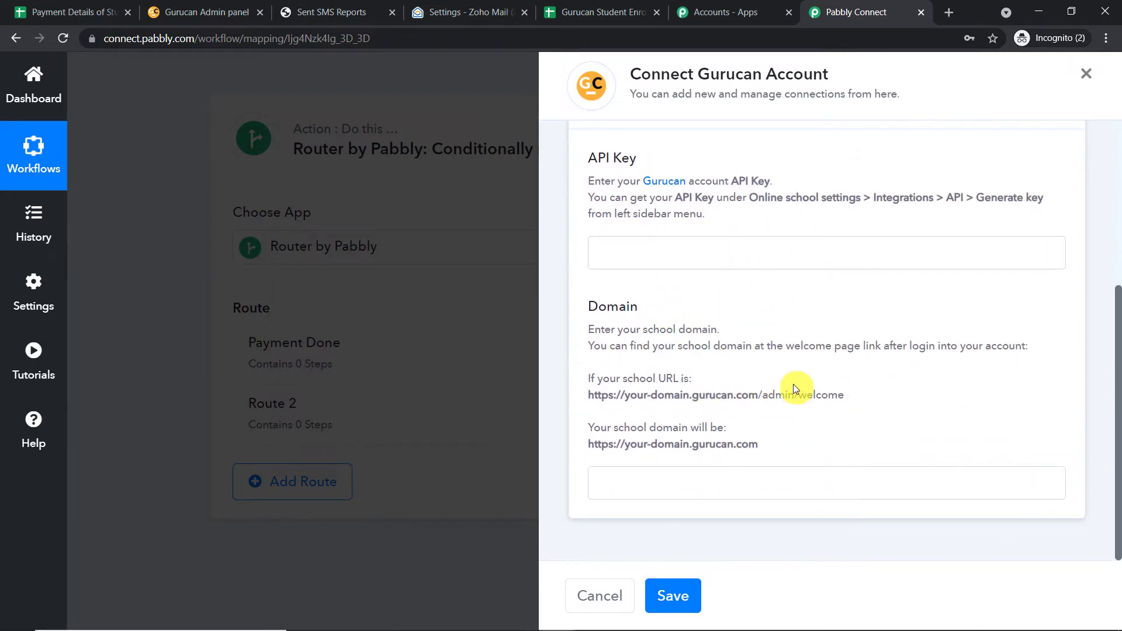
In the Gurucan admin, go to Online school settings > Integrations > Api configuration.
click(181, 17)
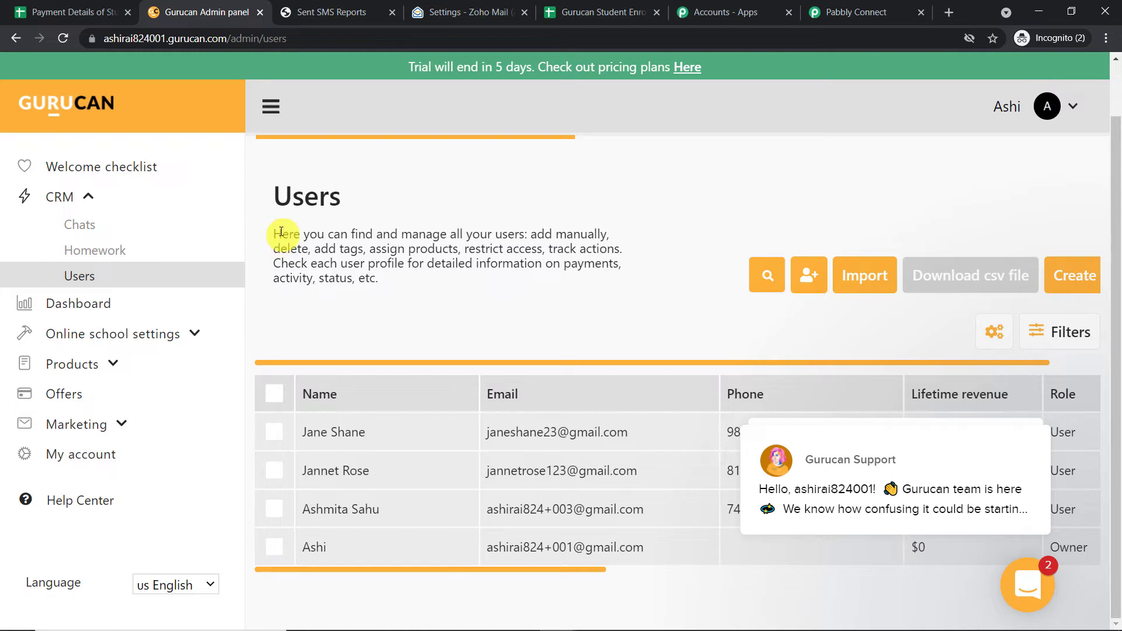
click(842, 11)
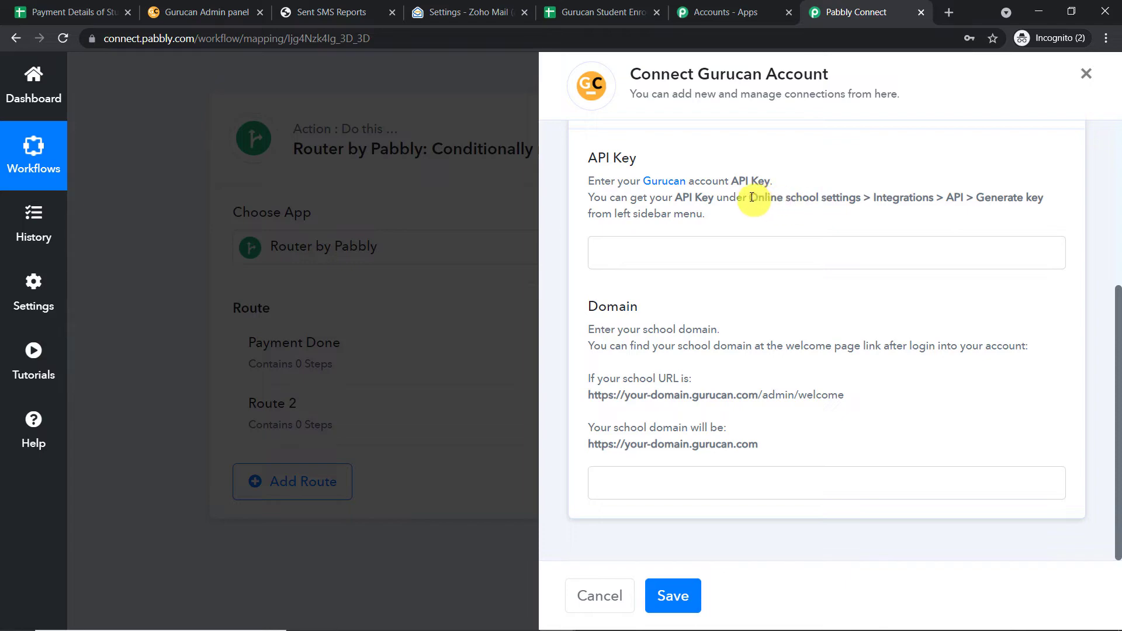
drag(791, 197, 854, 198)
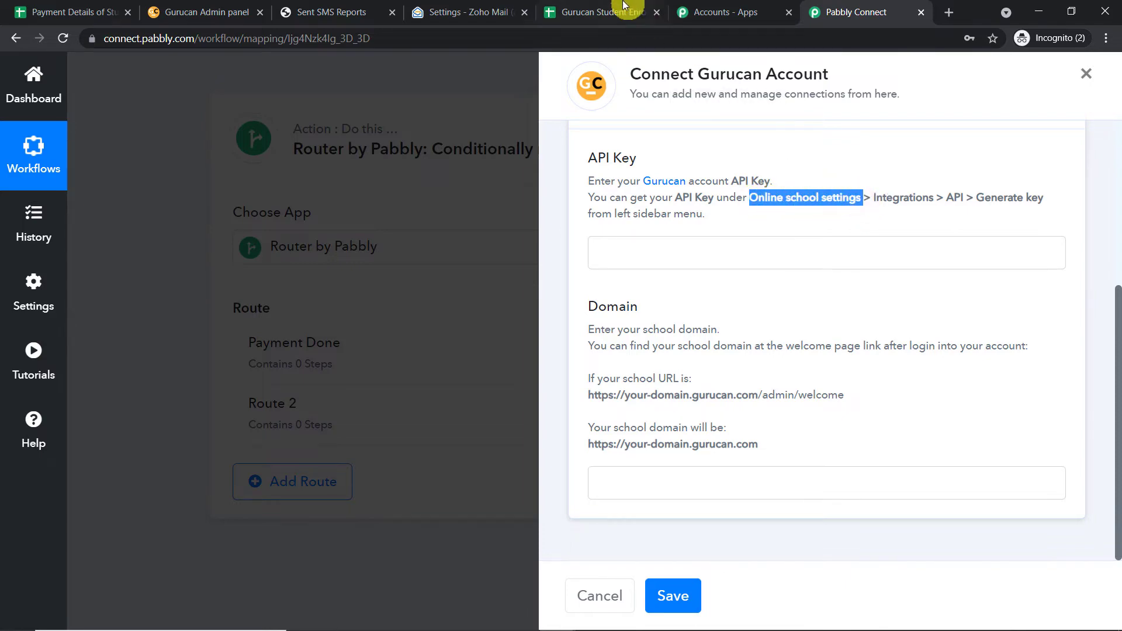
click(206, 12)
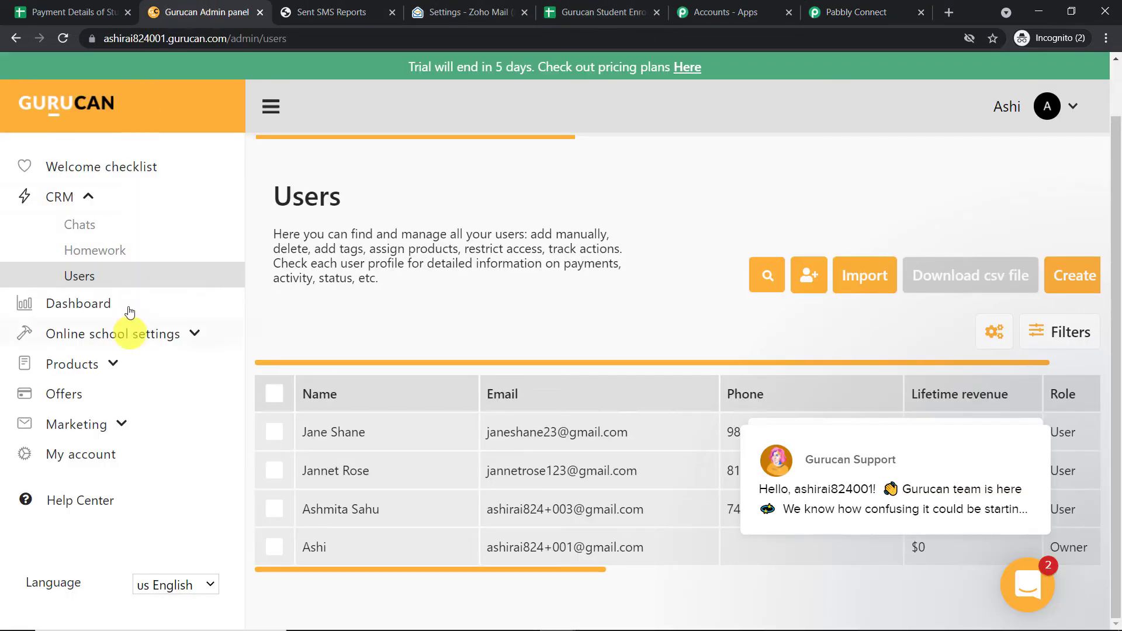
click(113, 454)
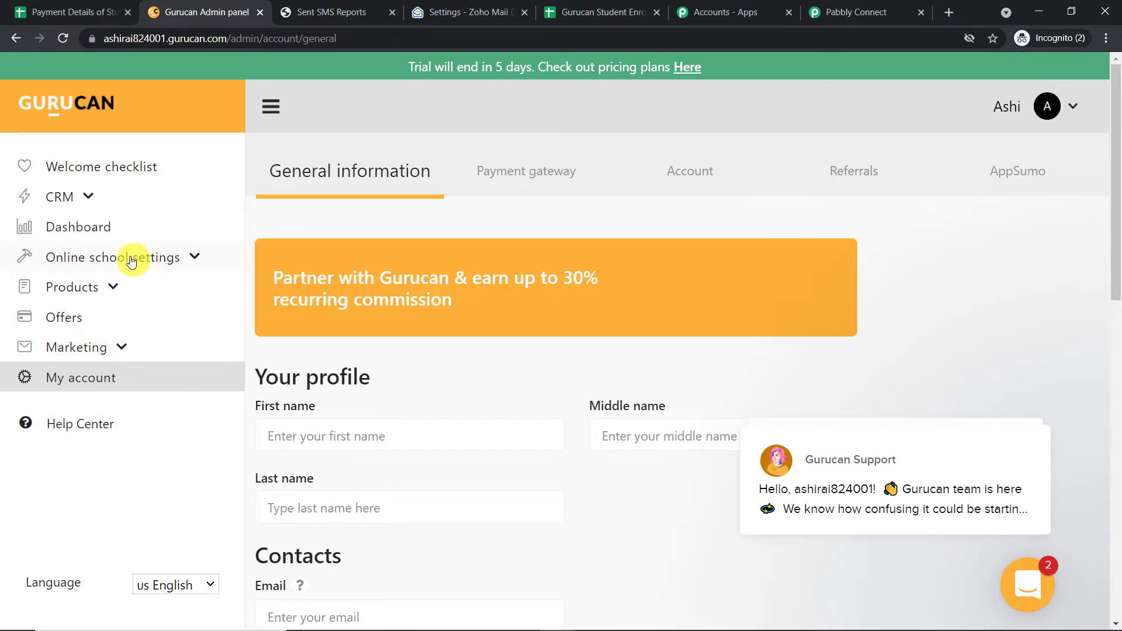
click(131, 259)
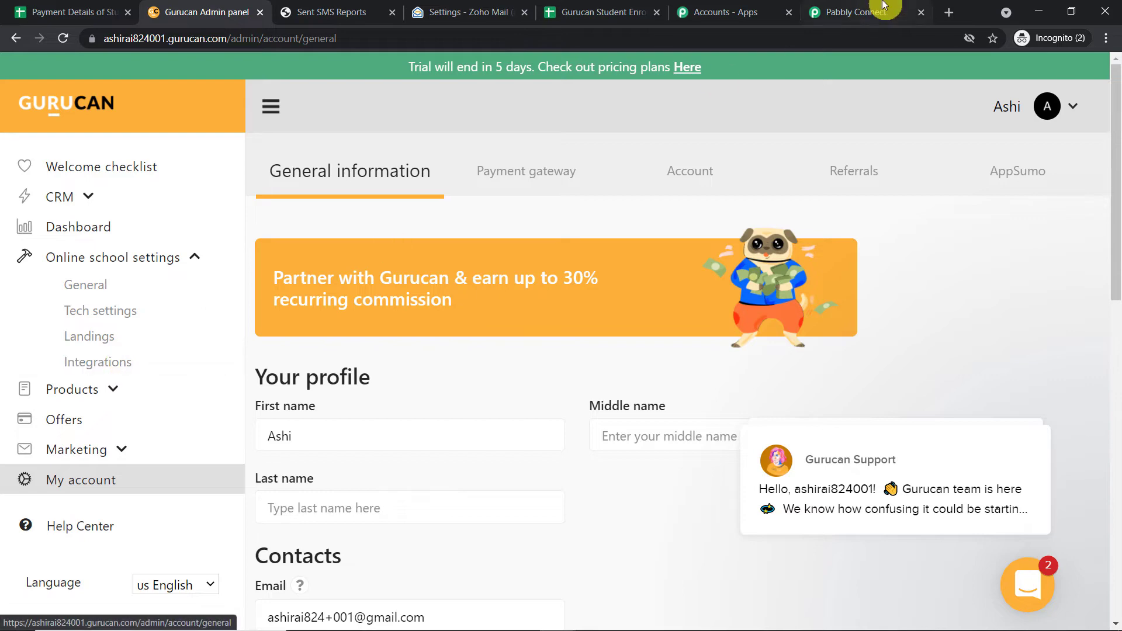
click(865, 12)
drag(875, 199, 973, 199)
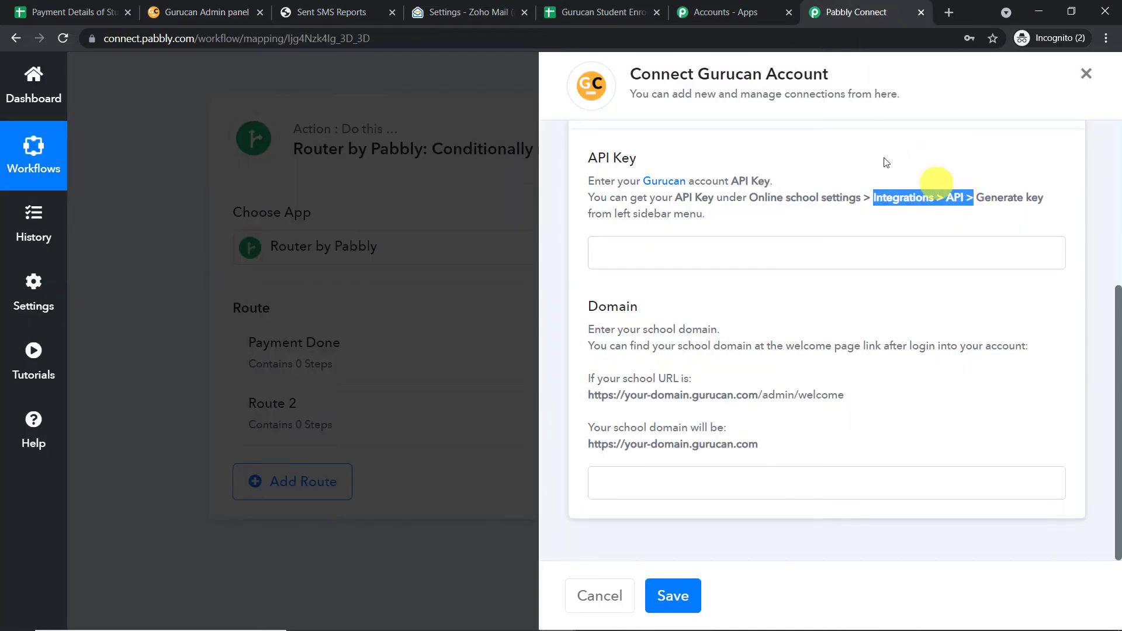
click(210, 13)
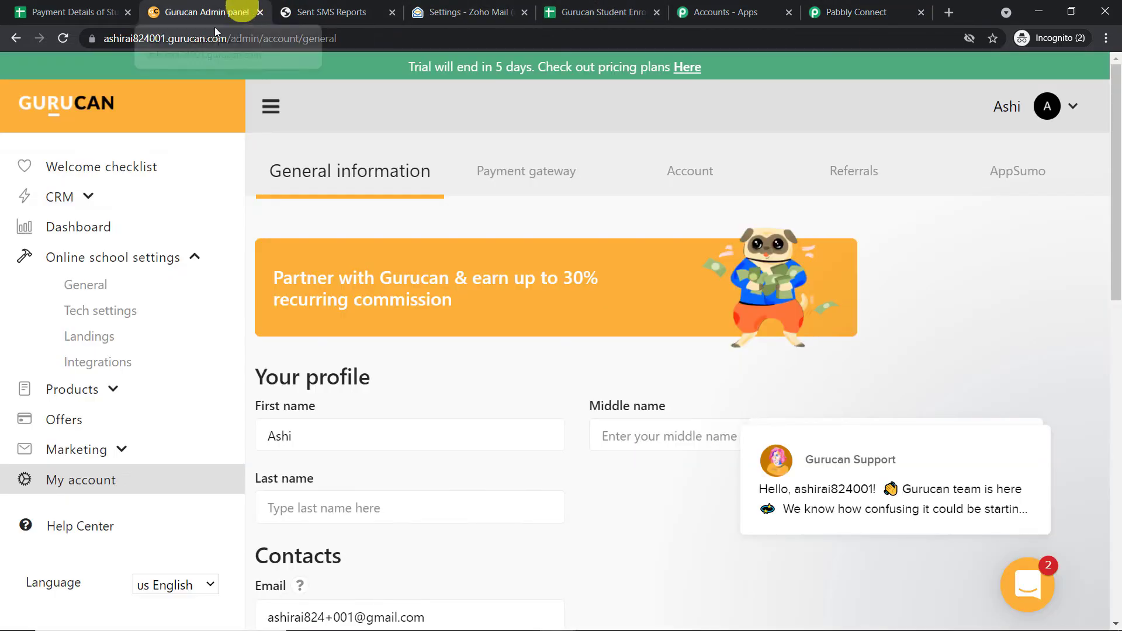
click(109, 367)
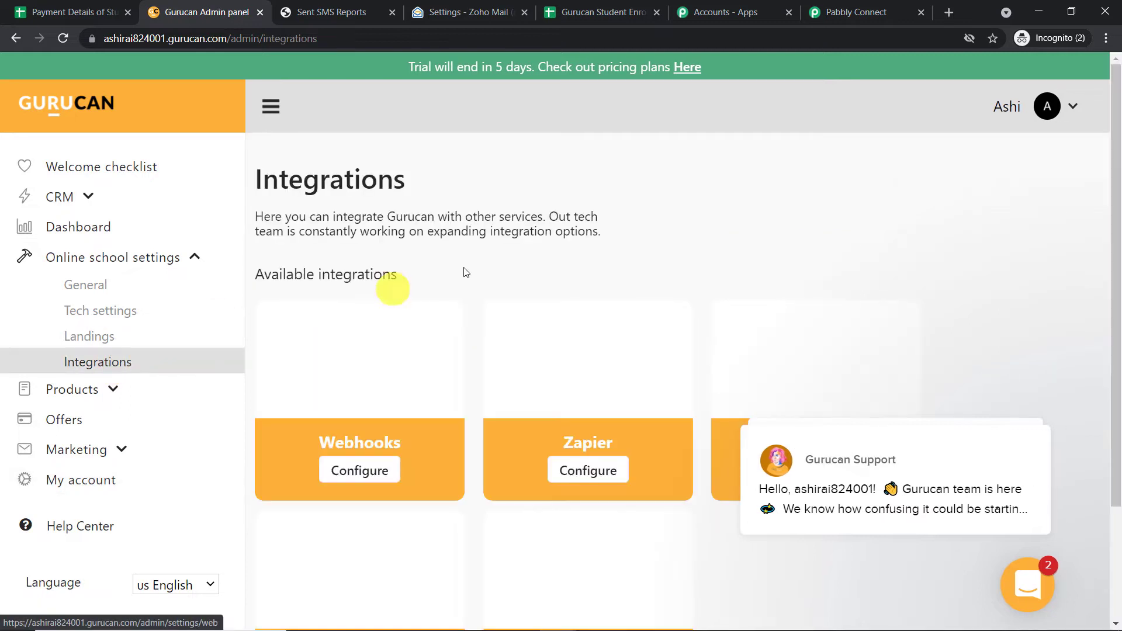
scroll(812, 277, down, 3)
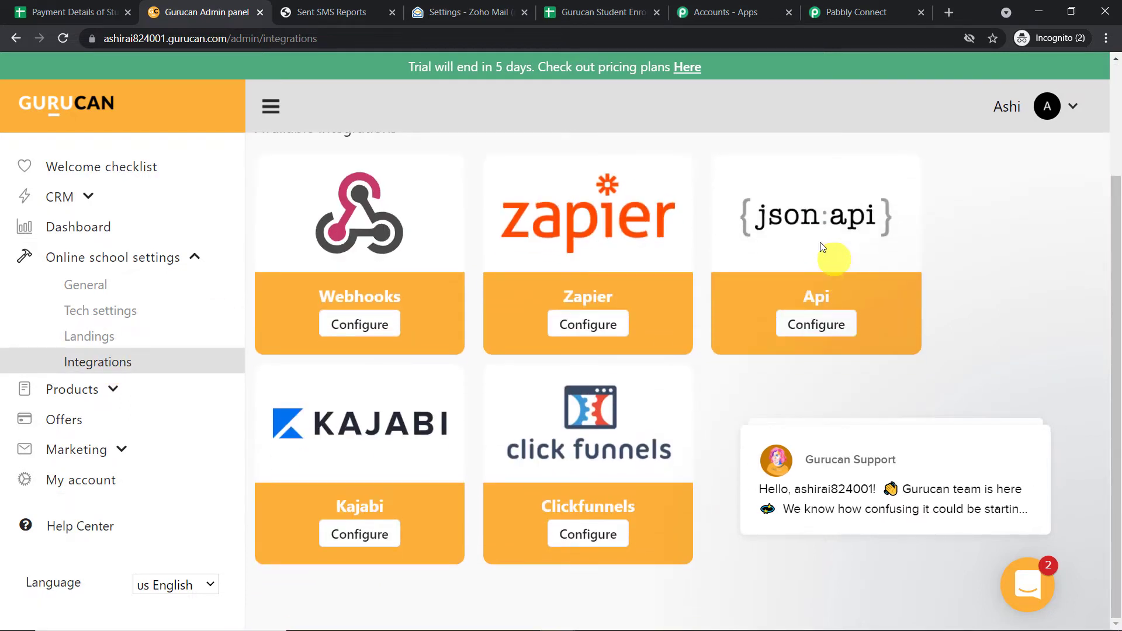
click(834, 324)
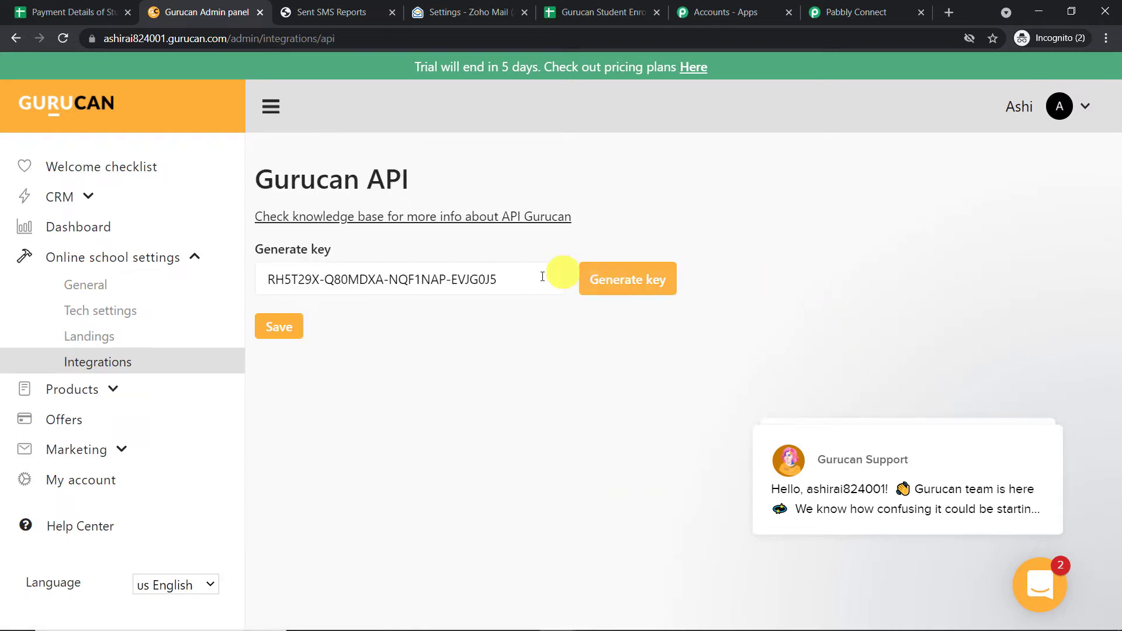
Copy the Gurucan API key and paste it into Pabbly's API Key field.
drag(530, 277, 272, 277)
right_click(288, 278)
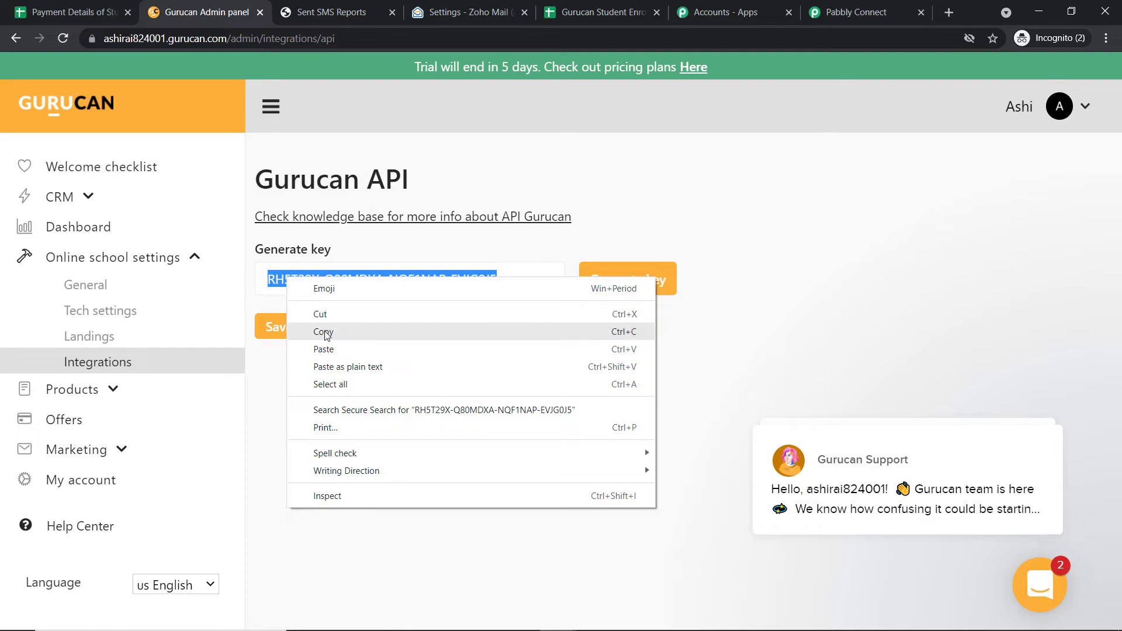
click(318, 328)
click(854, 11)
click(659, 253)
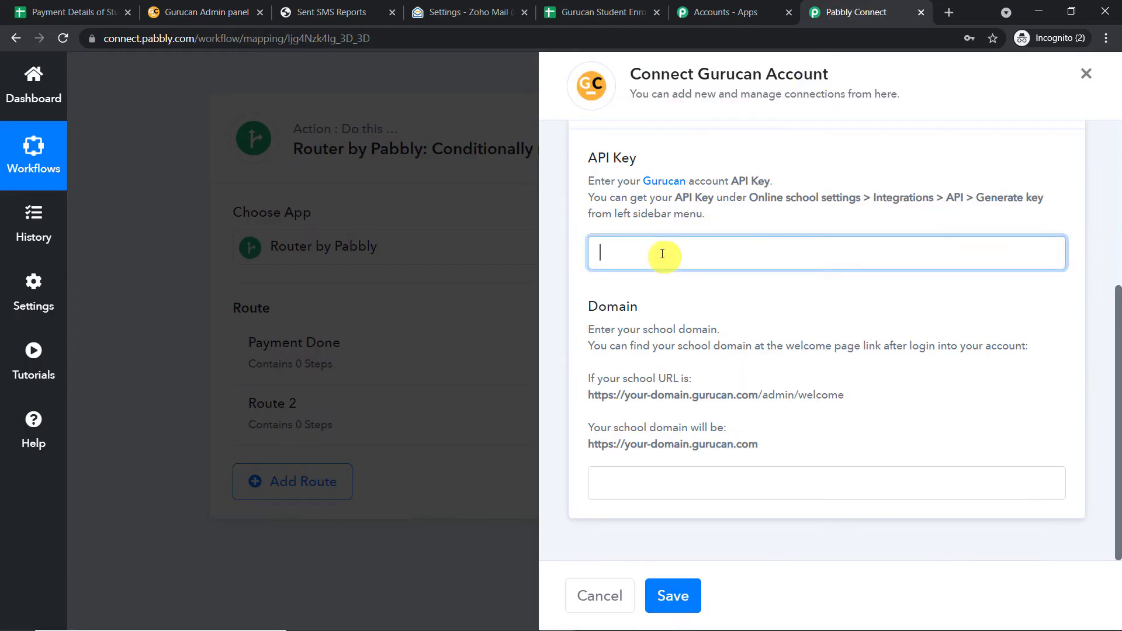
right_click(661, 253)
click(723, 374)
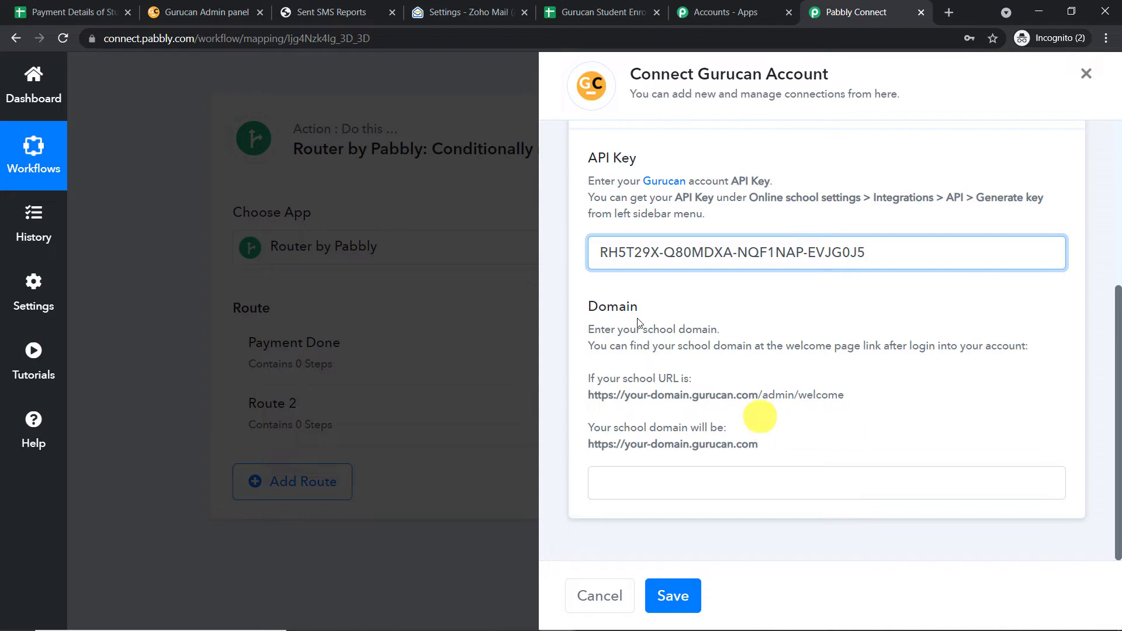
Copy the school's domain from the Gurucan page address for the Domain field.
click(249, 12)
drag(228, 39, 141, 41)
right_click(140, 41)
click(216, 128)
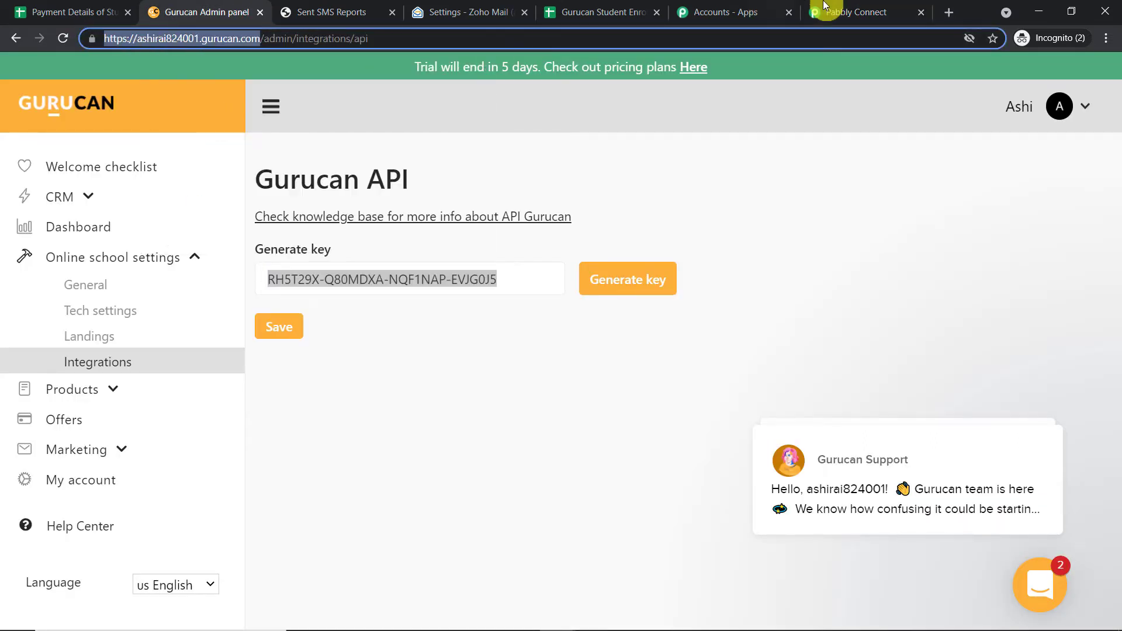
click(826, 12)
click(611, 486)
right_click(608, 486)
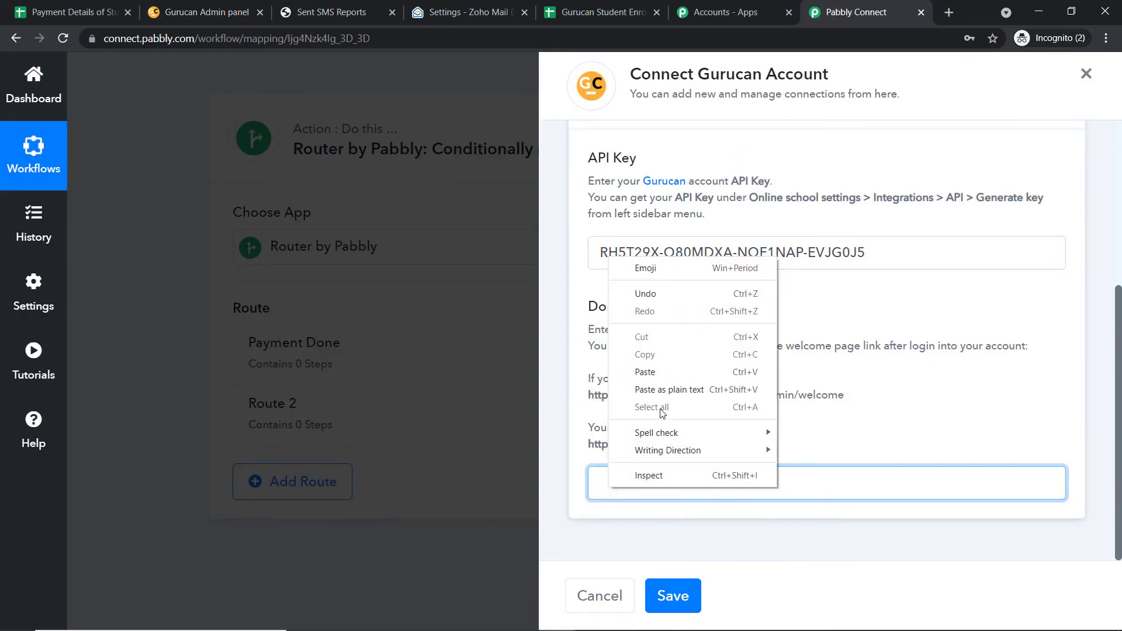
Paste the school domain into the Domain field and save the Gurucan connection.
click(646, 372)
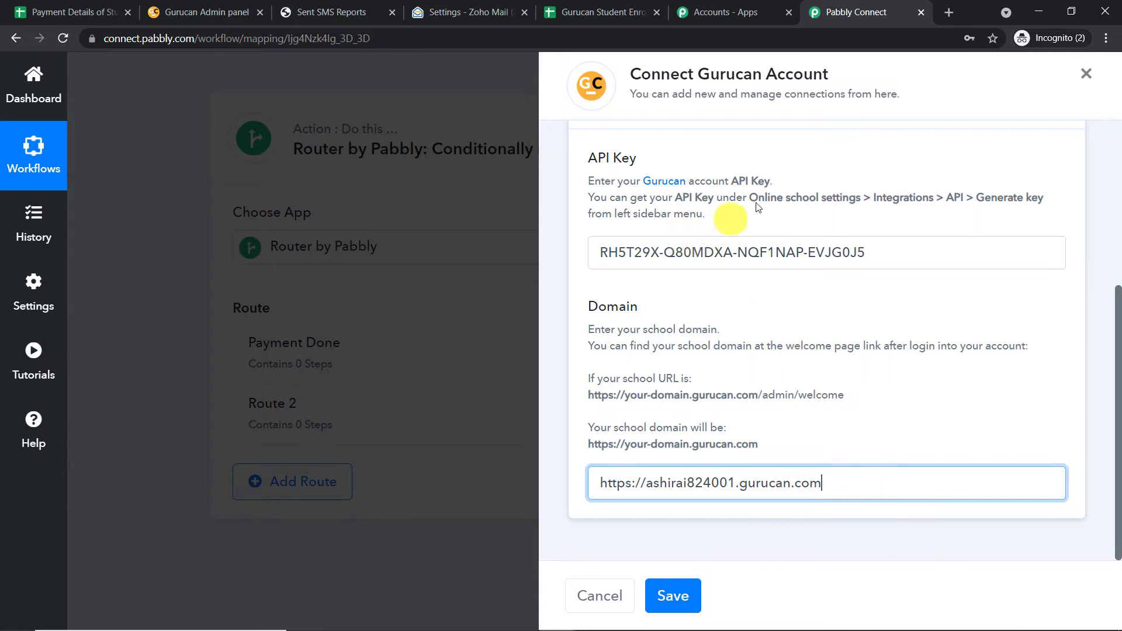
click(672, 595)
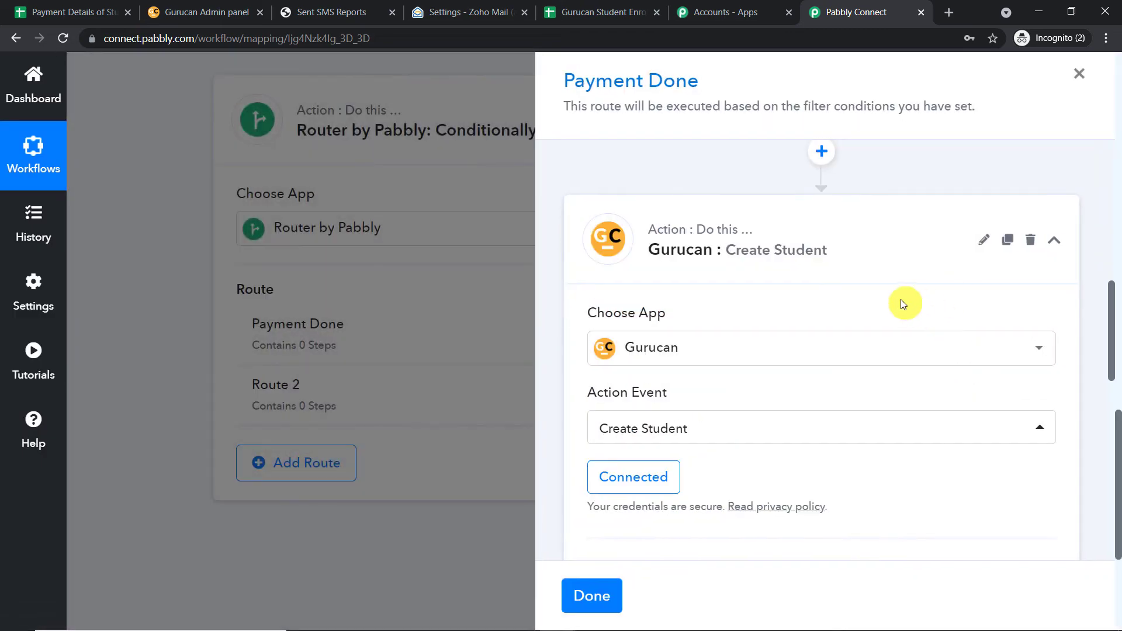
Map the sheet's Email column into the Gurucan Email field.
scroll(897, 300, down, 5)
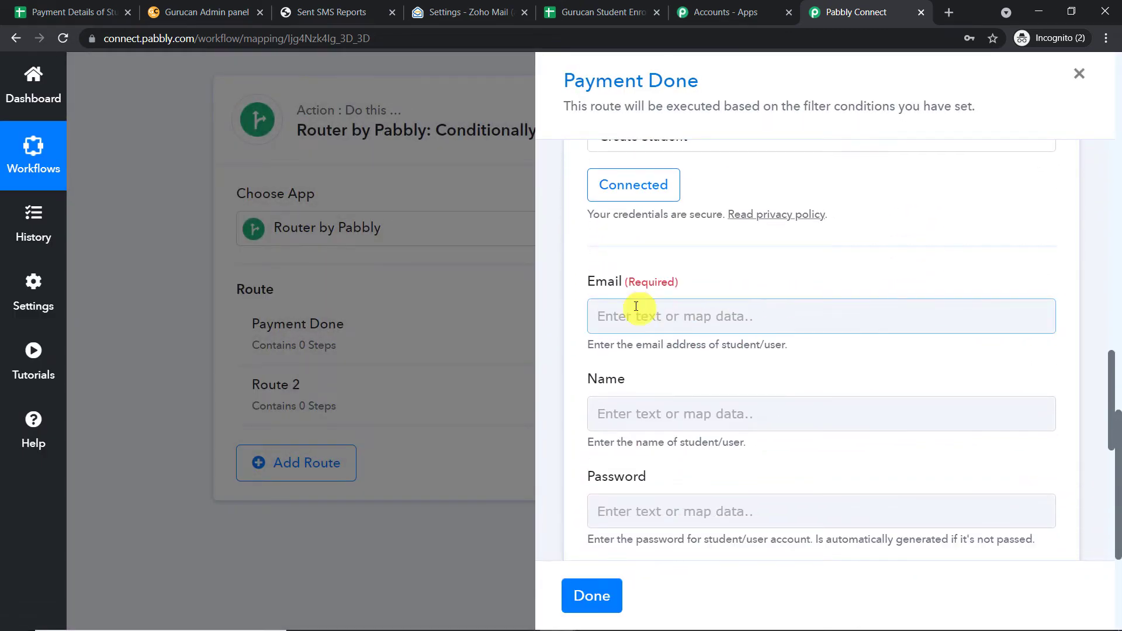
scroll(709, 392, down, 3)
scroll(708, 442, down, 3)
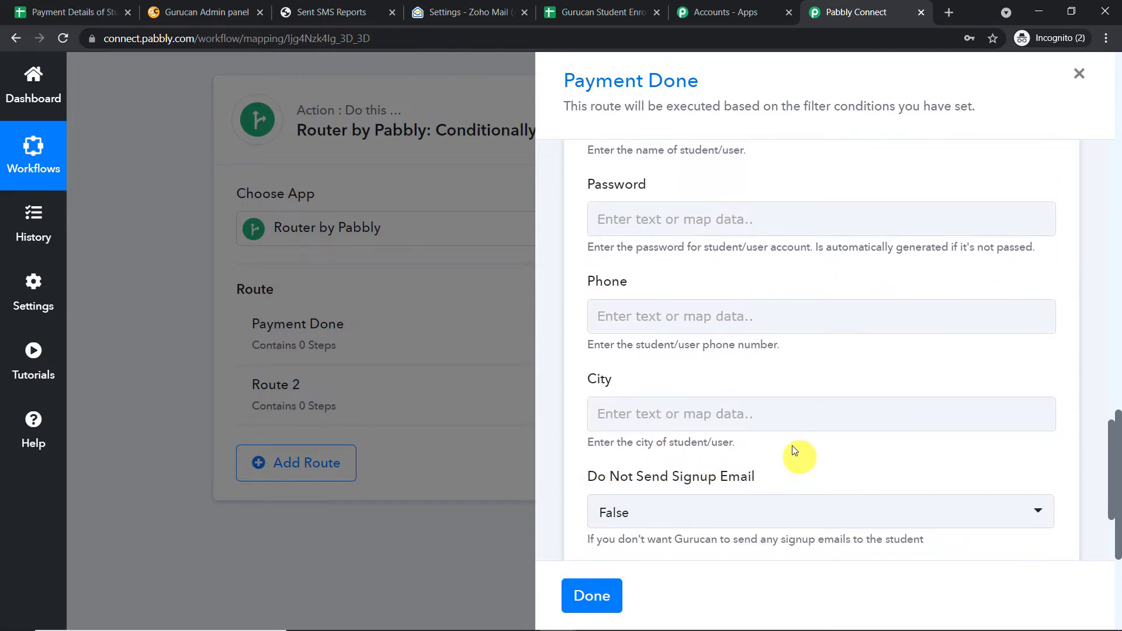
scroll(719, 300, up, 3)
scroll(739, 413, down, 1)
scroll(744, 395, up, 4)
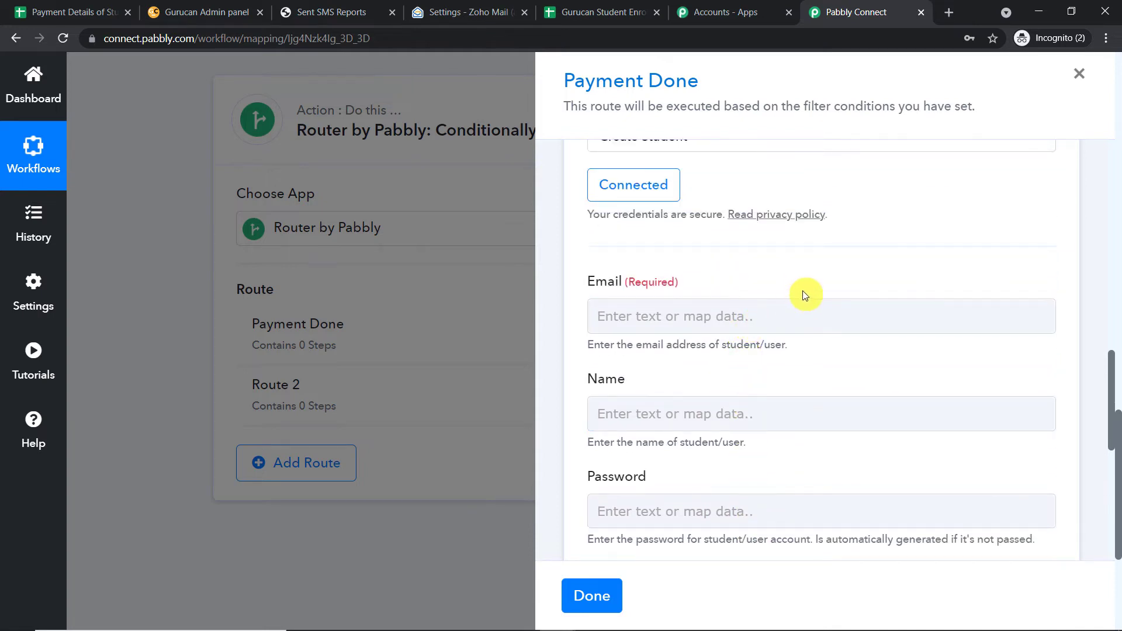
click(781, 307)
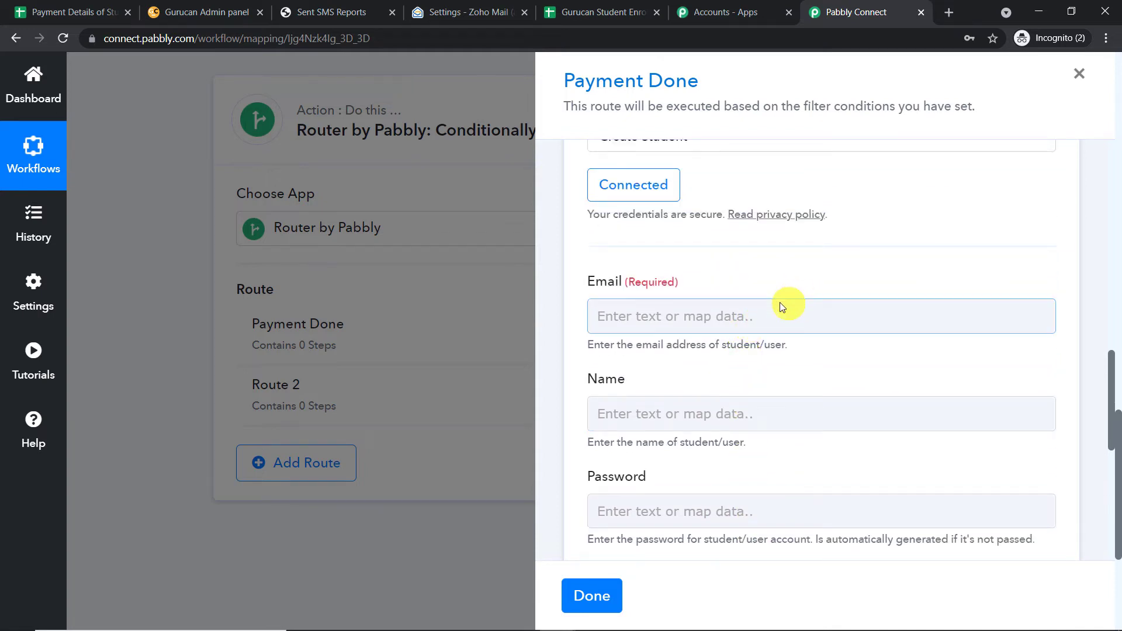
click(715, 318)
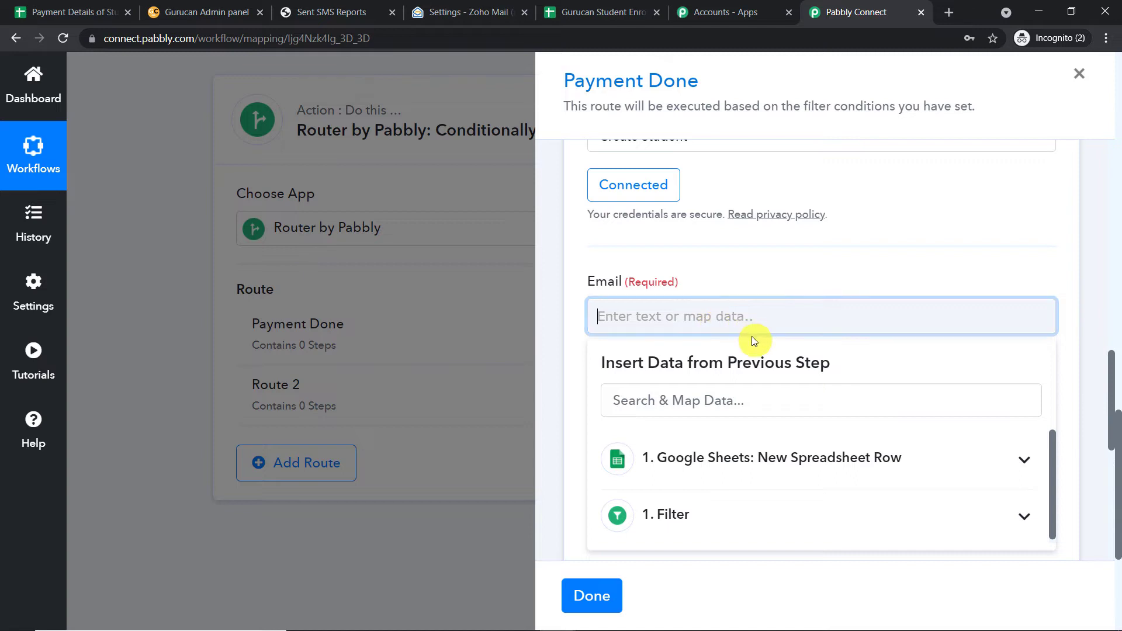
scroll(754, 342, down, 3)
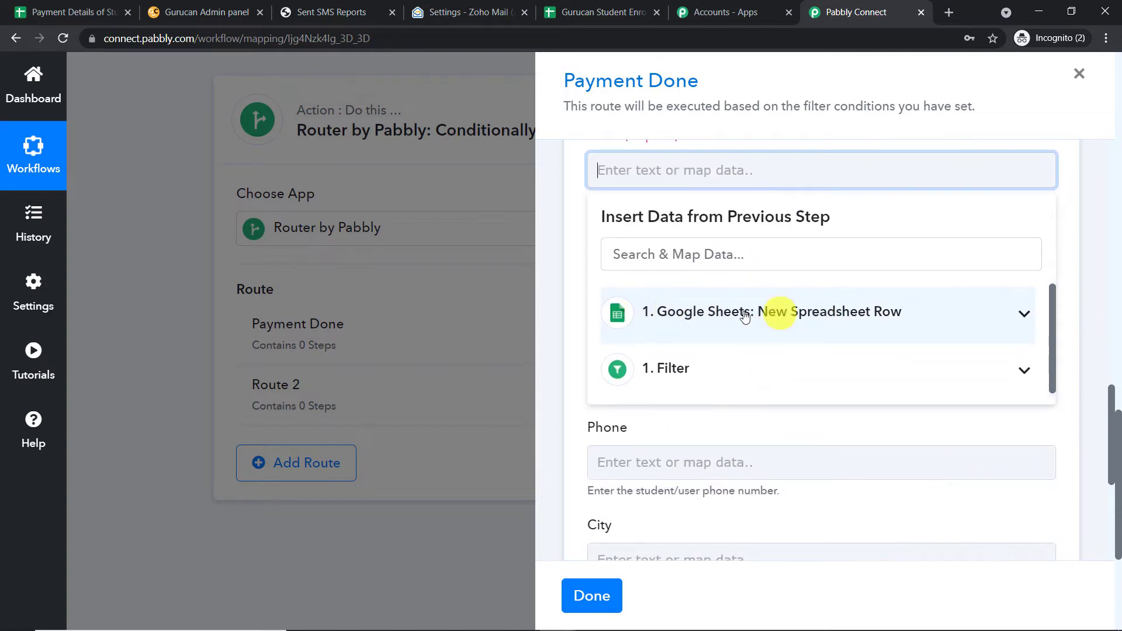
click(758, 319)
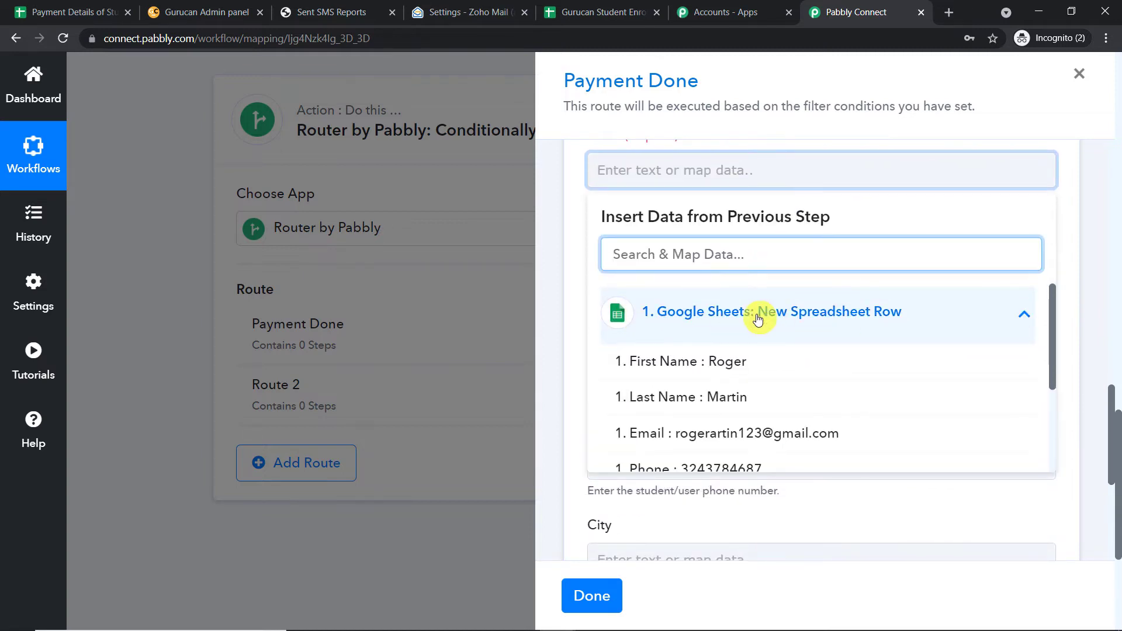
click(740, 434)
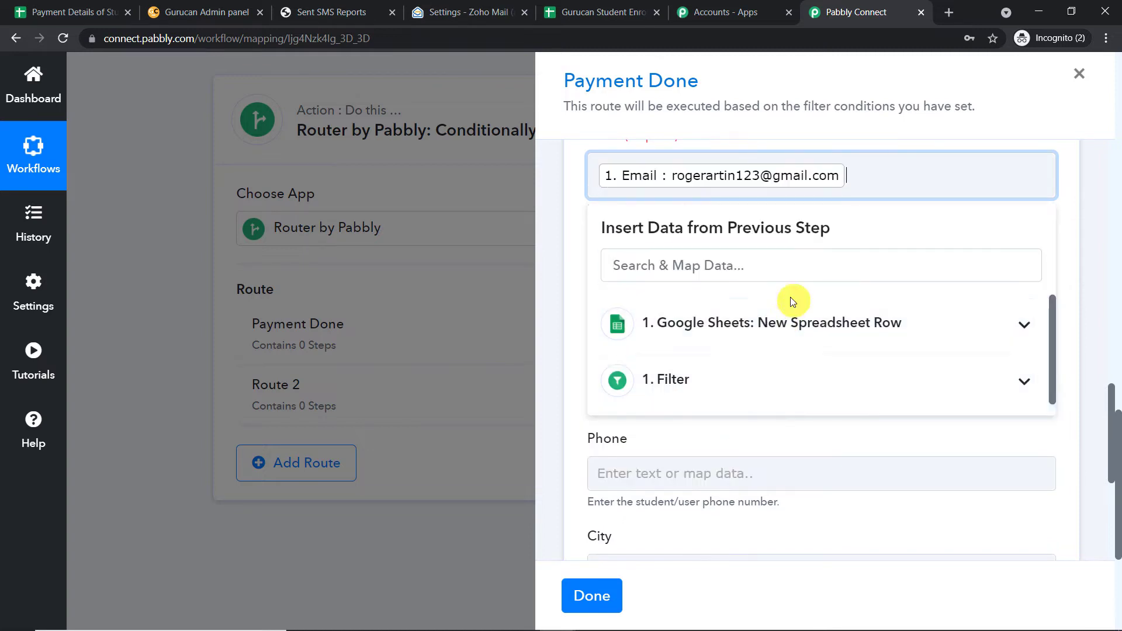
scroll(612, 275, up, 3)
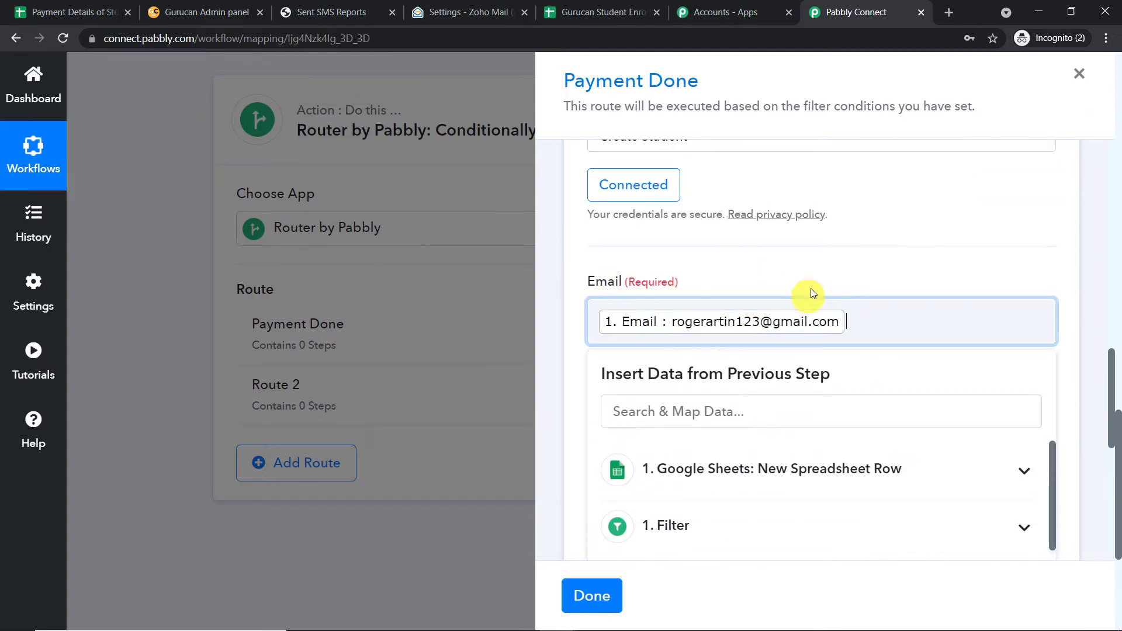
scroll(827, 279, down, 1)
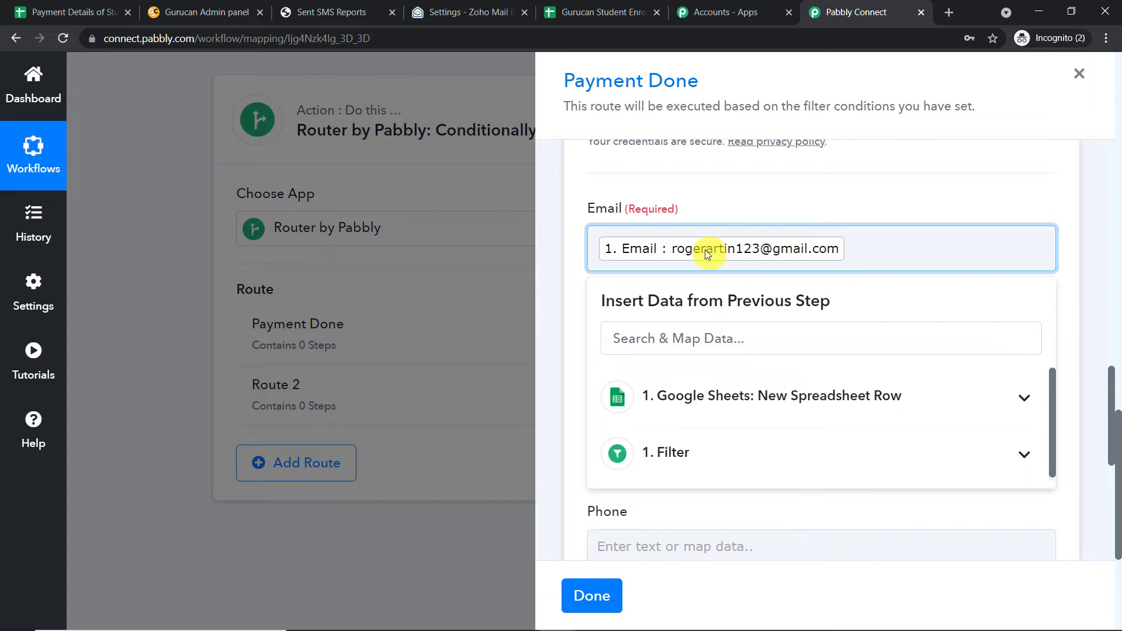
click(847, 199)
Map the sheet's First Name and Last Name into the Name field.
scroll(845, 207, down, 2)
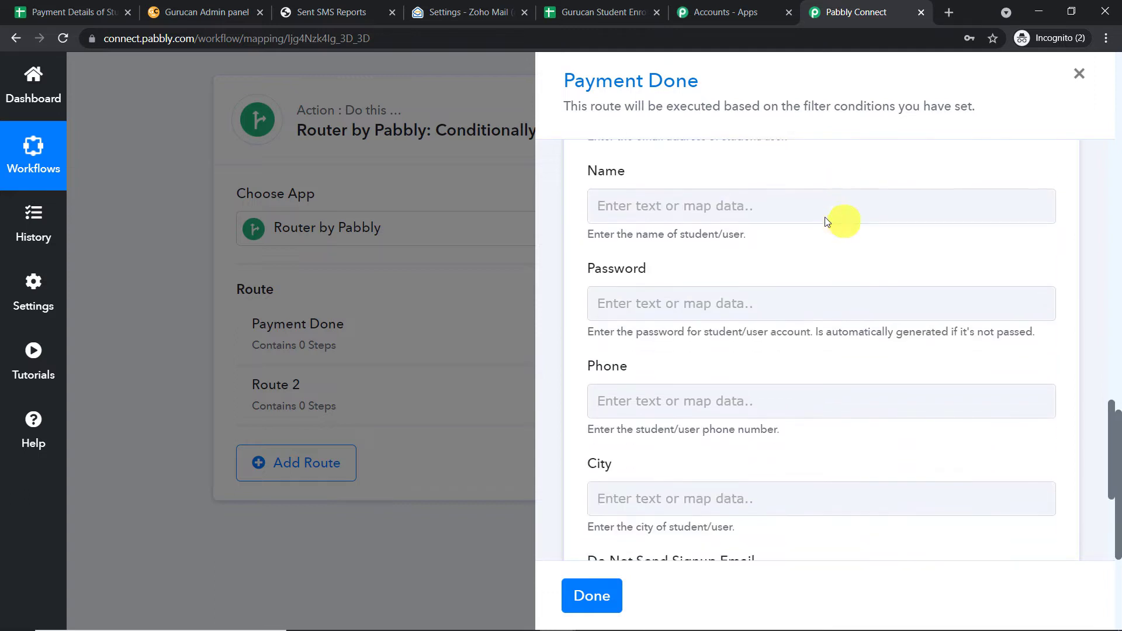
click(729, 212)
click(643, 346)
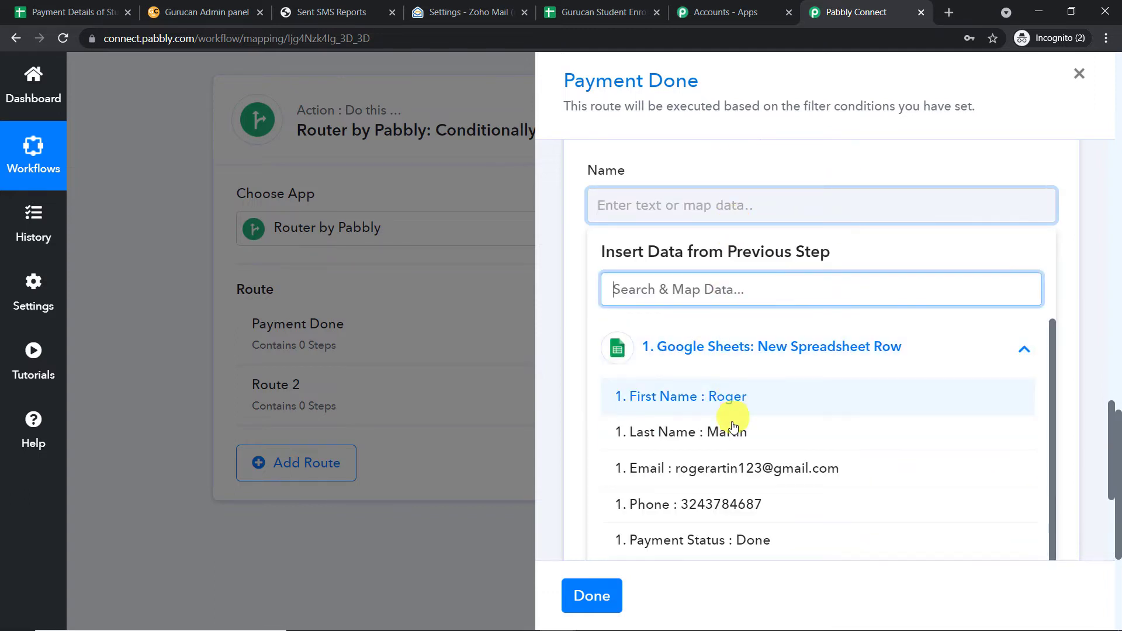
click(736, 398)
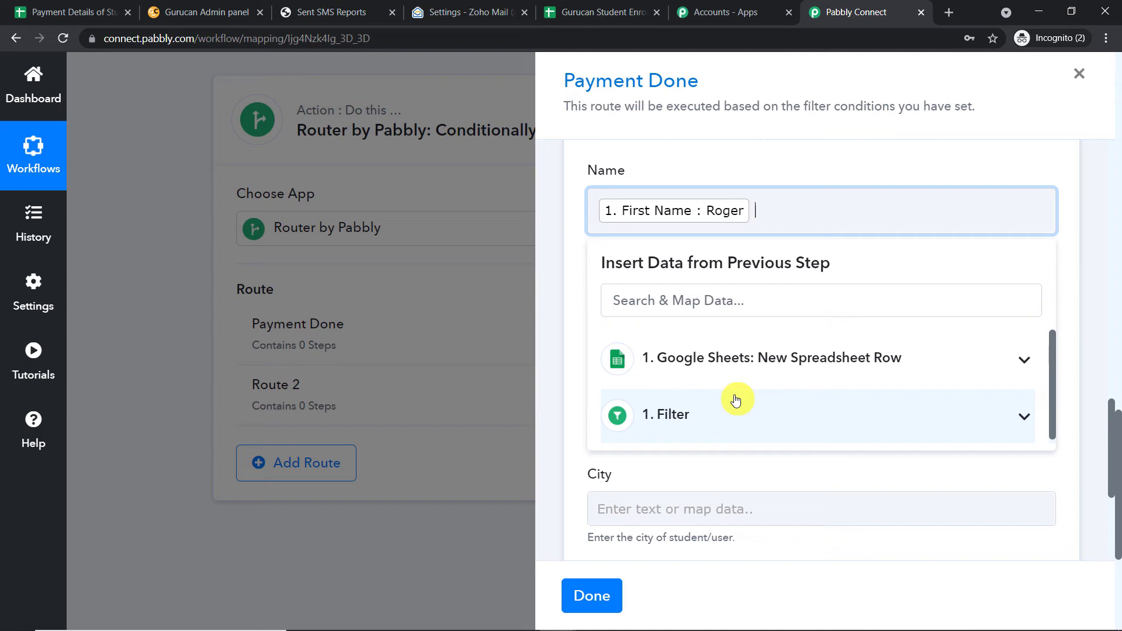
click(739, 359)
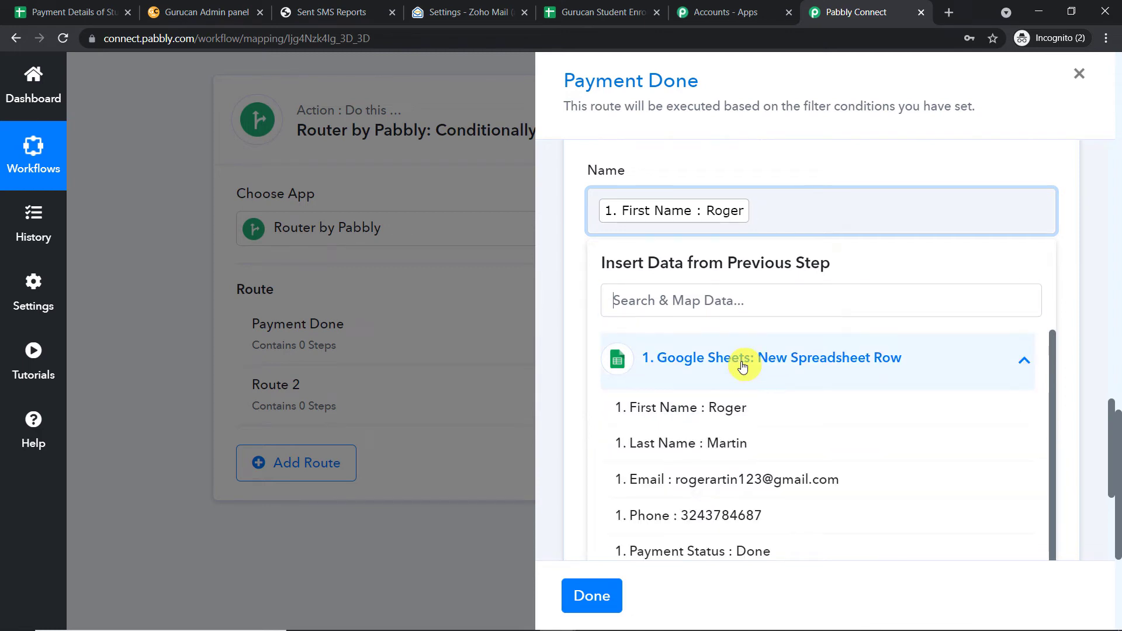
click(744, 443)
click(808, 143)
Map the sheet's Phone column into the Phone field.
scroll(789, 195, down, 3)
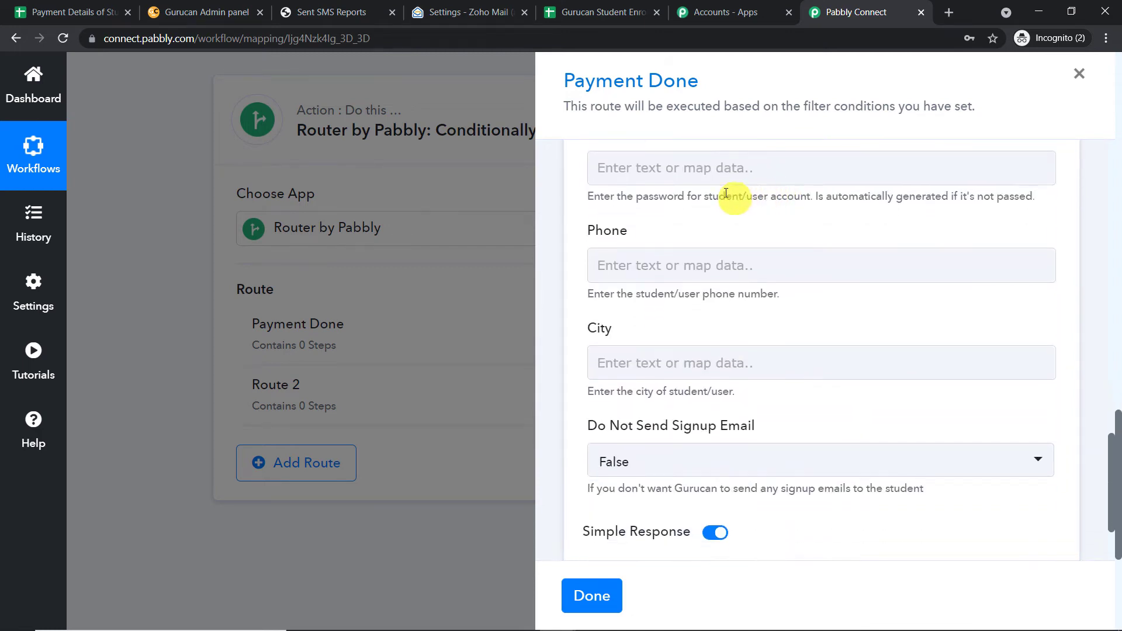
click(698, 266)
click(751, 431)
scroll(753, 437, down, 1)
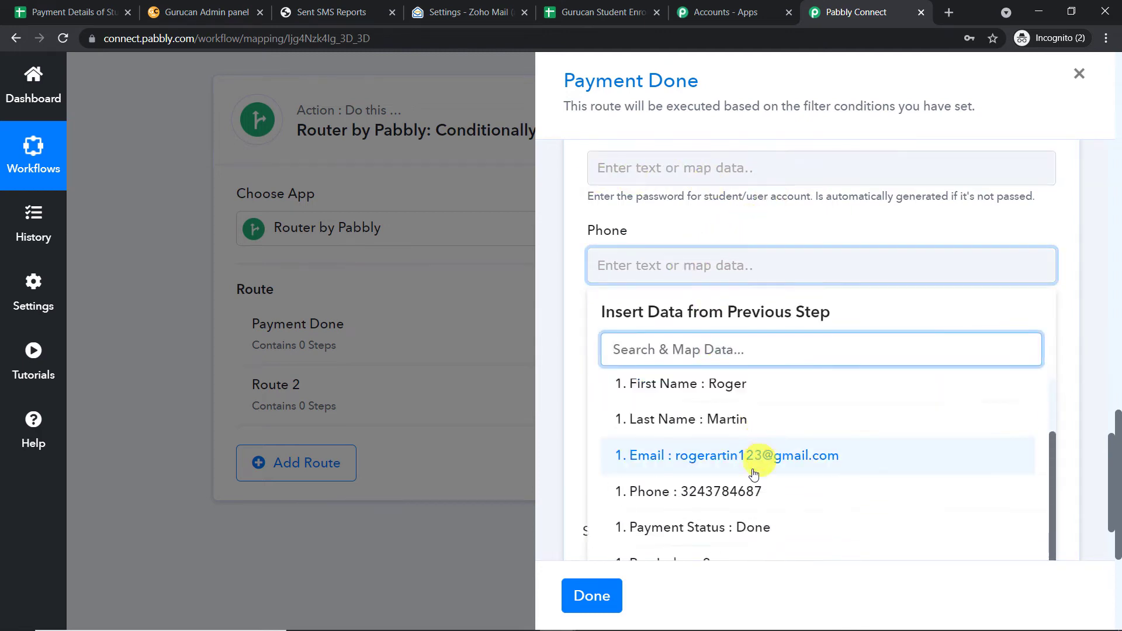
click(751, 489)
Open the City field's data list with the spreadsheet row fields expanded.
scroll(829, 205, down, 1)
scroll(836, 222, down, 2)
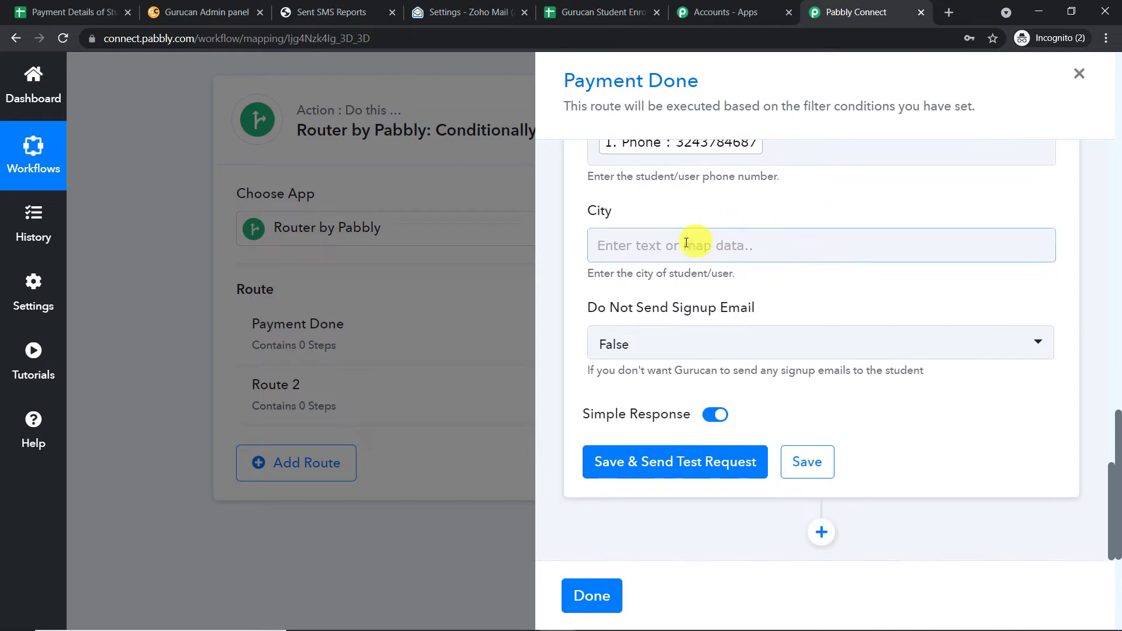
click(672, 244)
click(700, 389)
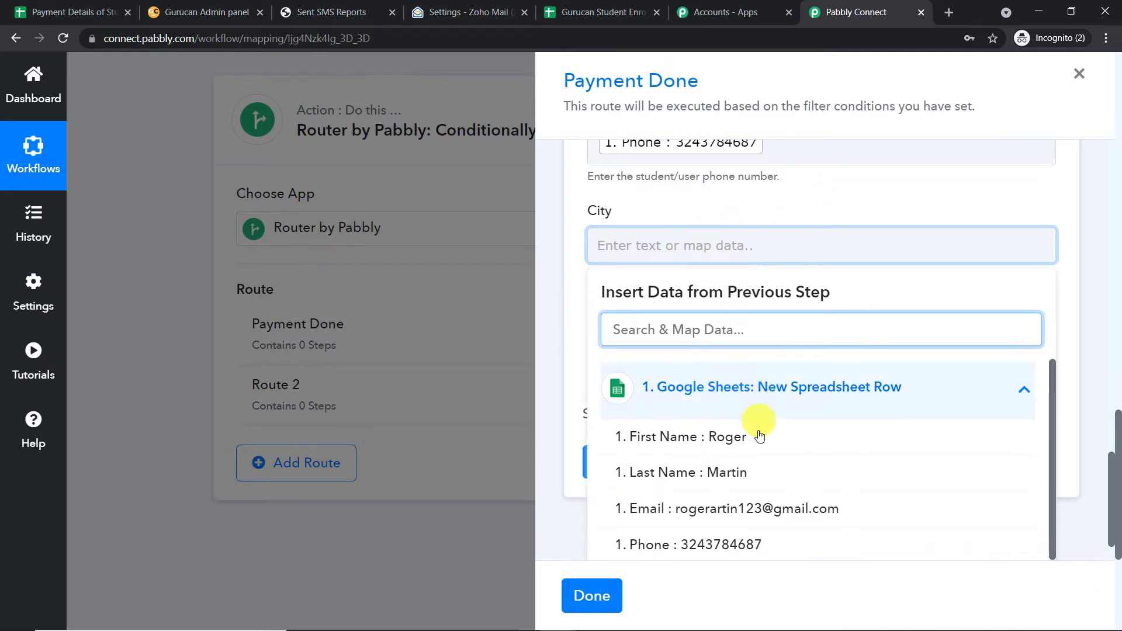
scroll(756, 428, down, 1)
Leave City empty, confirm the Gurucan test returns Status ok, then go to Gurucan admin.
click(834, 211)
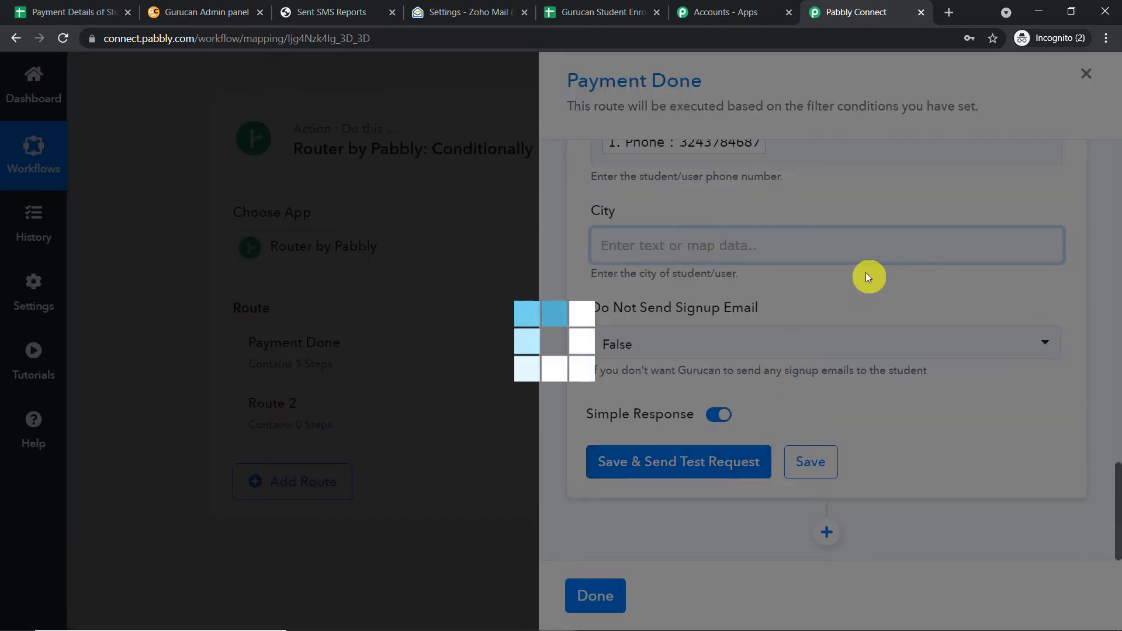
scroll(794, 310, down, 3)
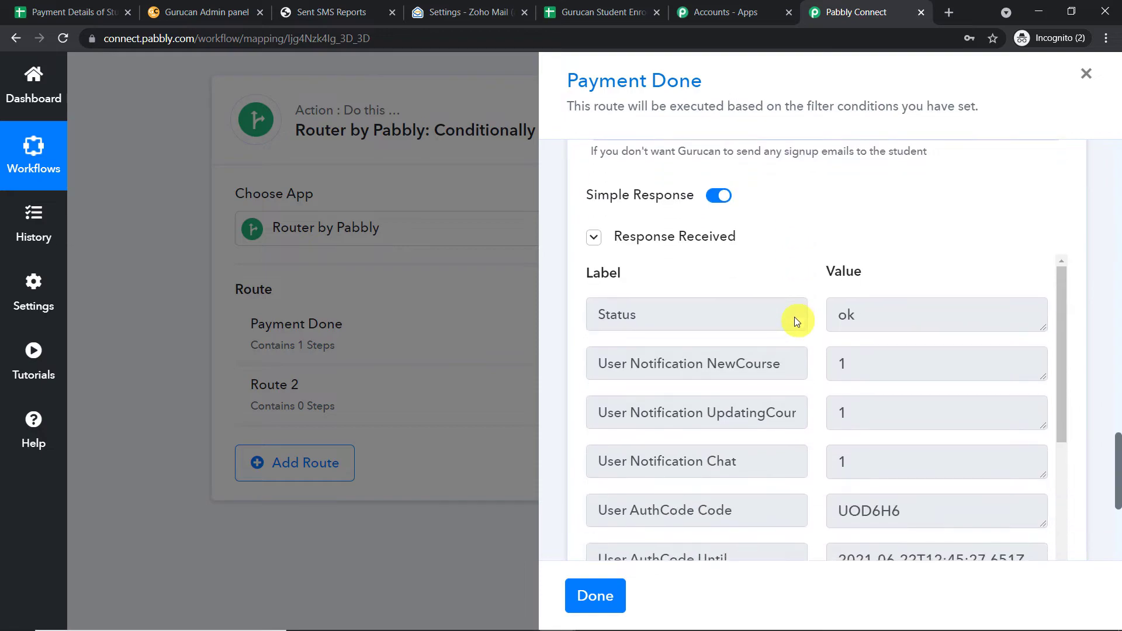
click(225, 12)
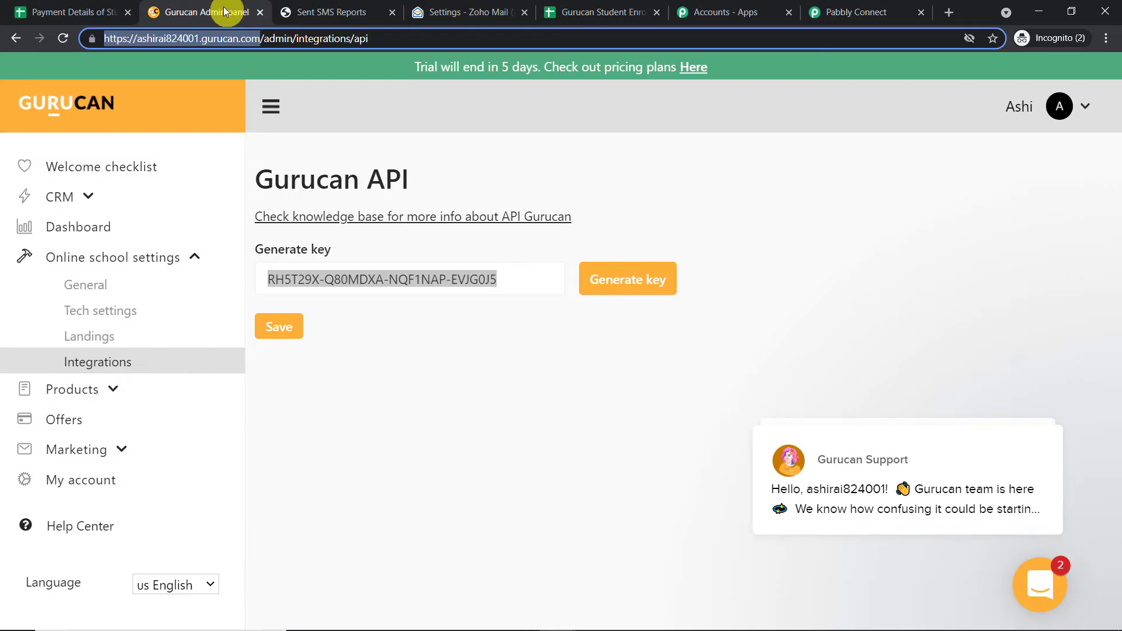
Open Gurucan's CRM > Users list and scroll to find the new student.
click(69, 199)
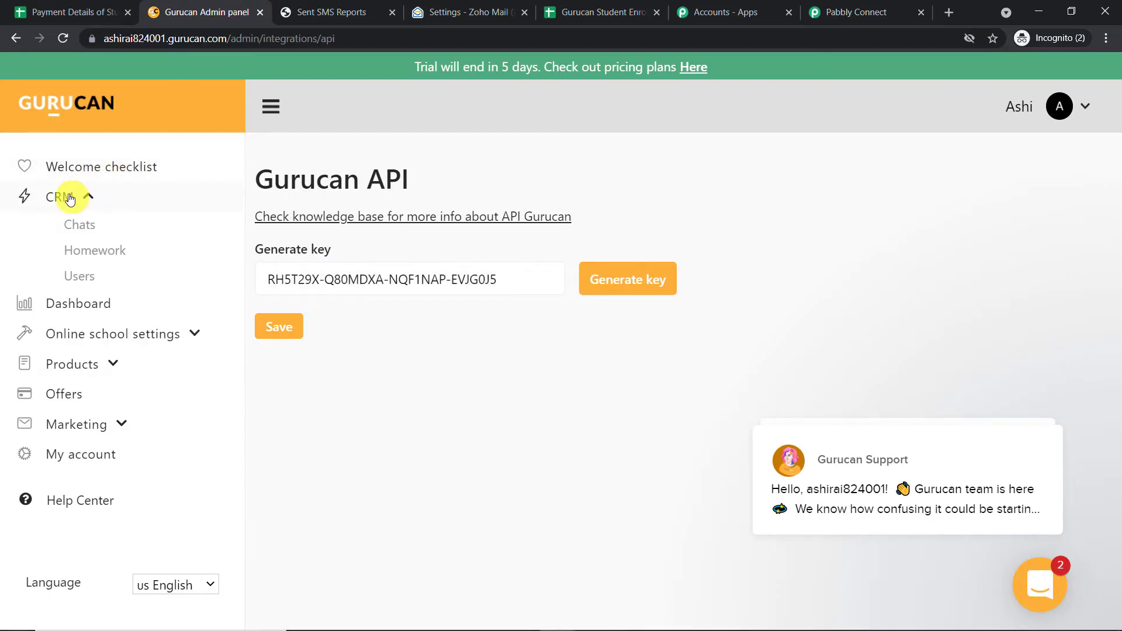
click(87, 230)
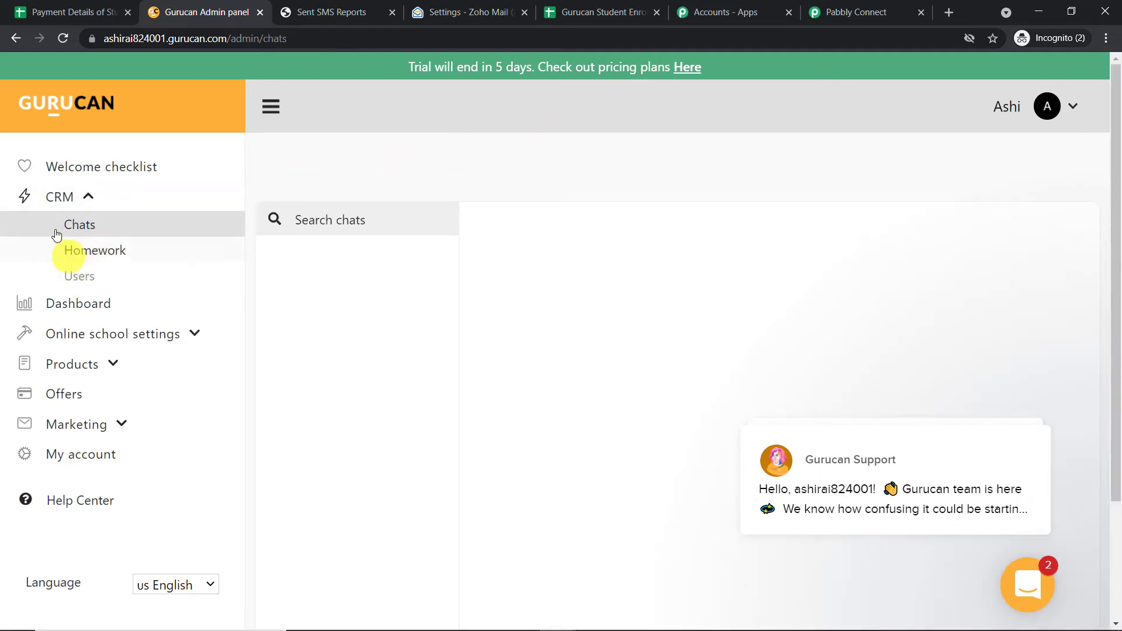
click(60, 199)
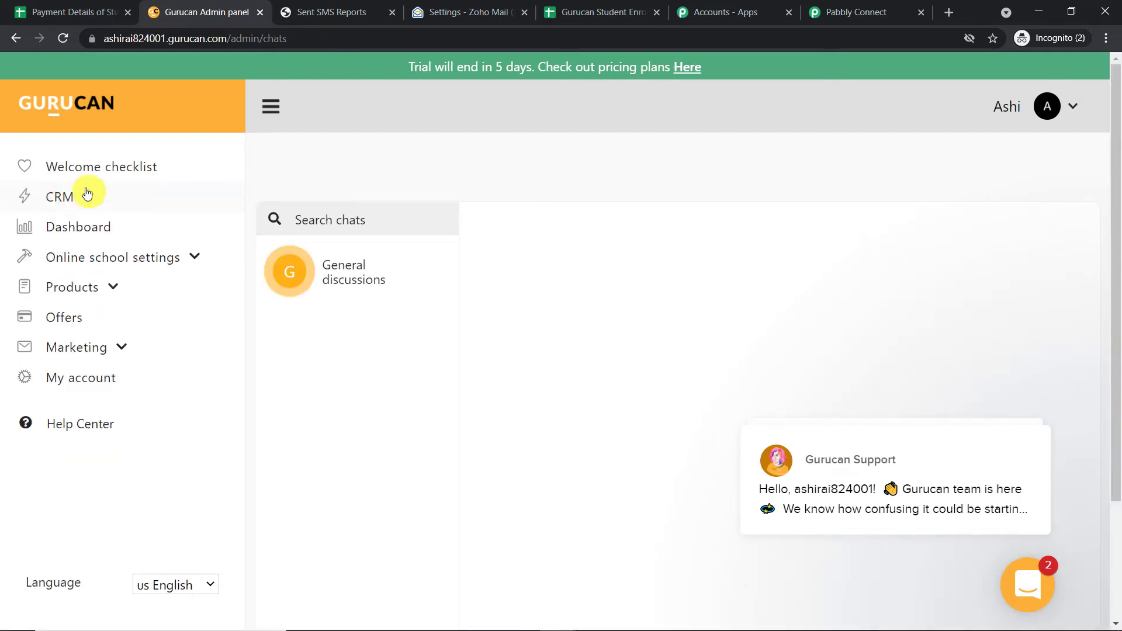
click(88, 196)
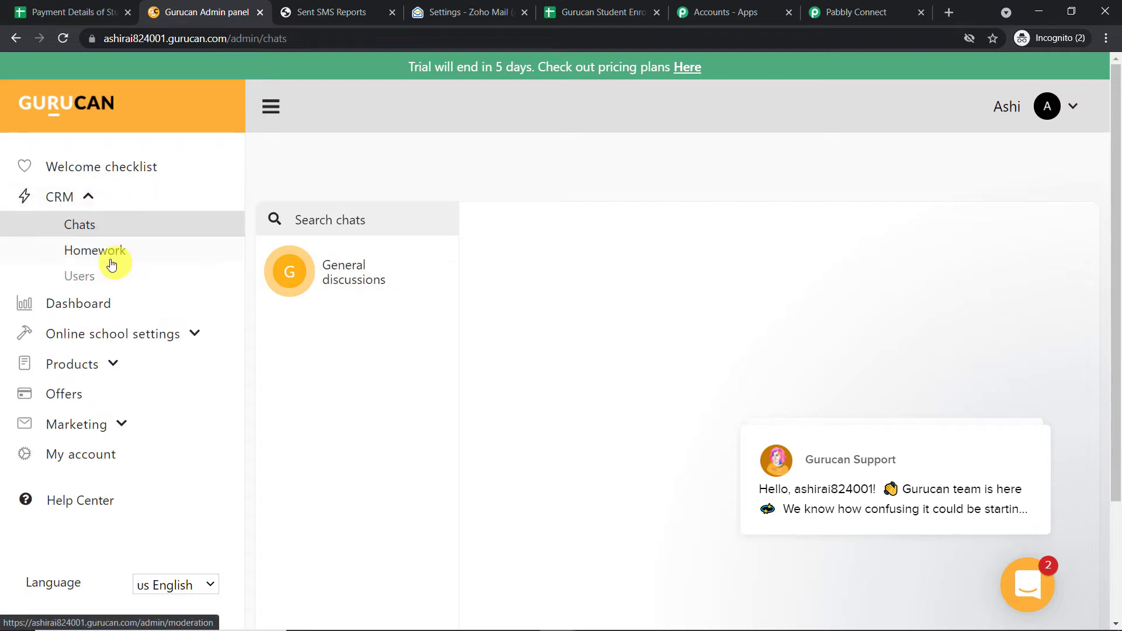
click(89, 277)
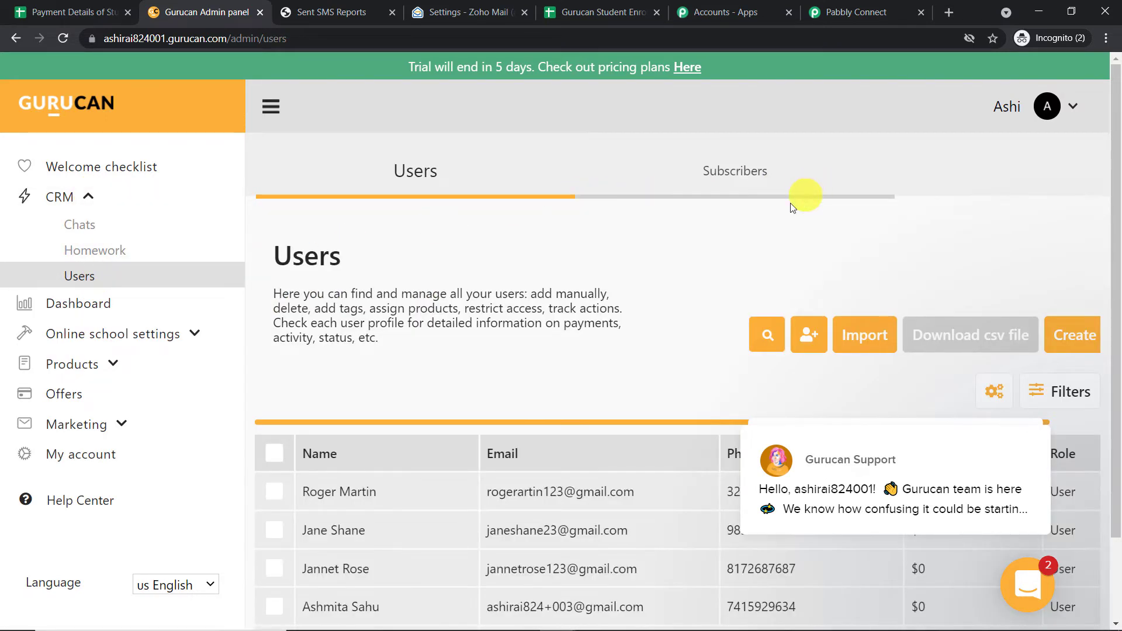
scroll(777, 222, down, 2)
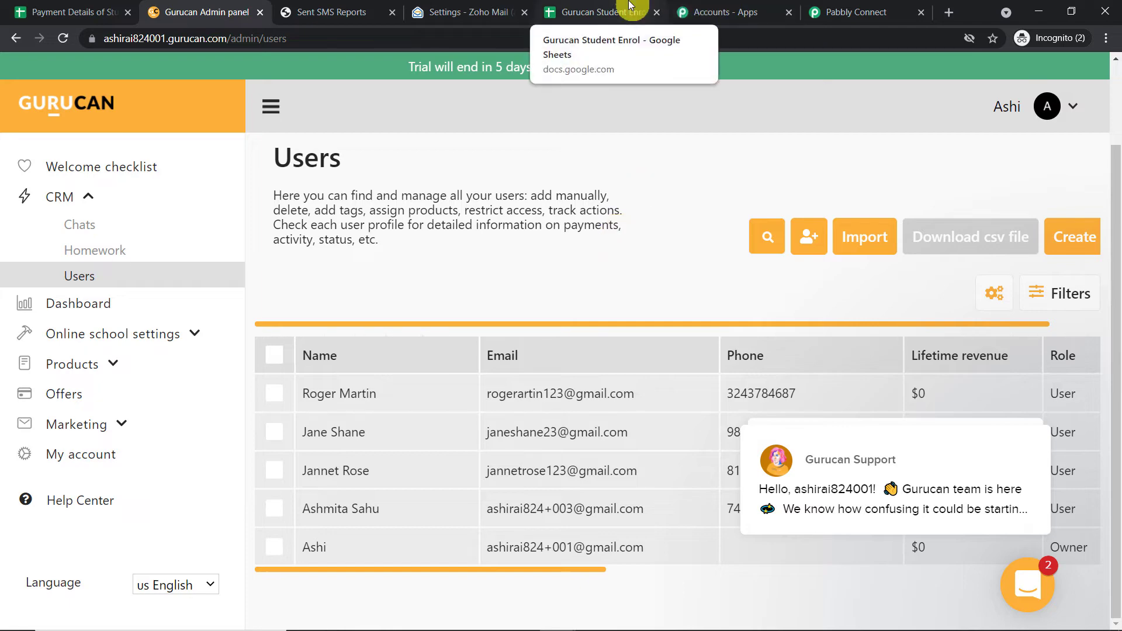
Close the Payment Done route panel and re-capture the Google Sheets trigger's webhook response.
click(818, 12)
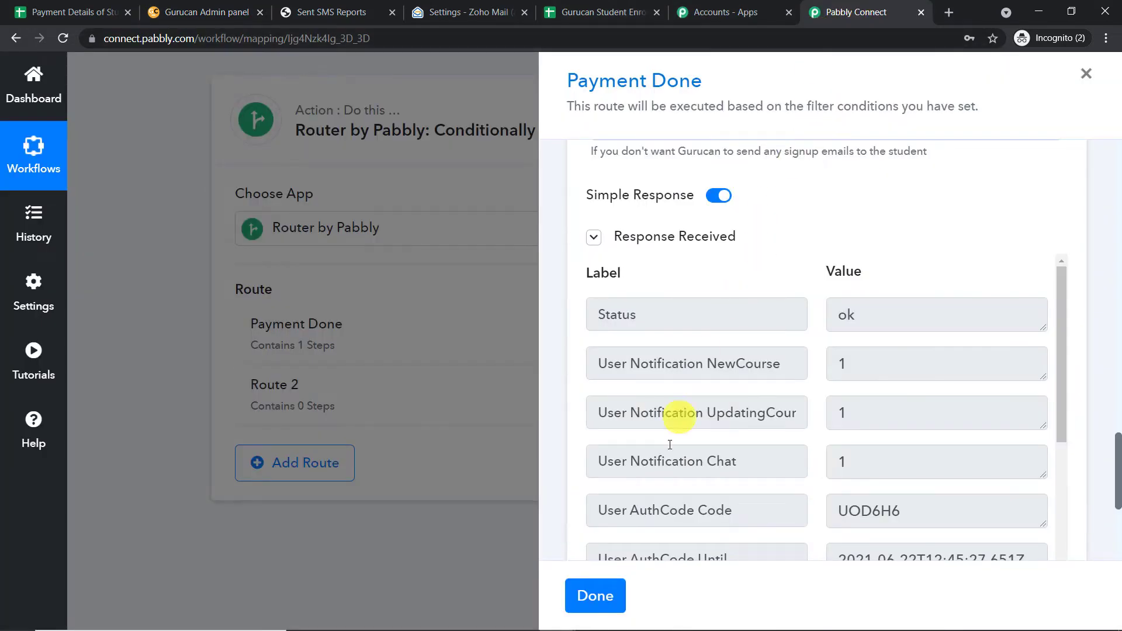
click(595, 596)
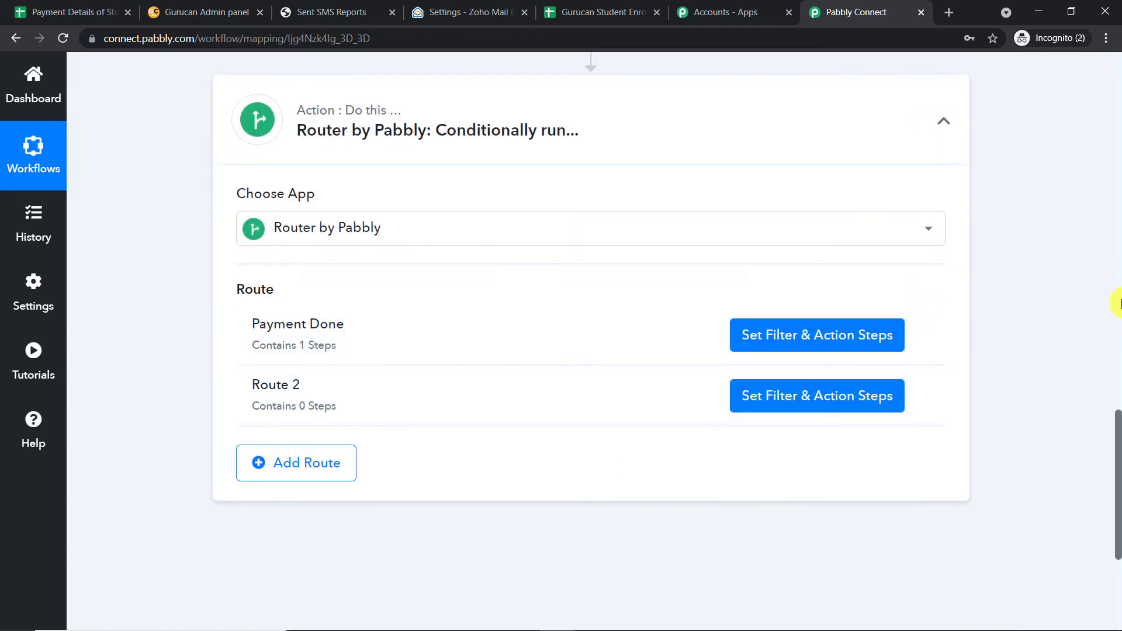
scroll(1117, 308, up, 13)
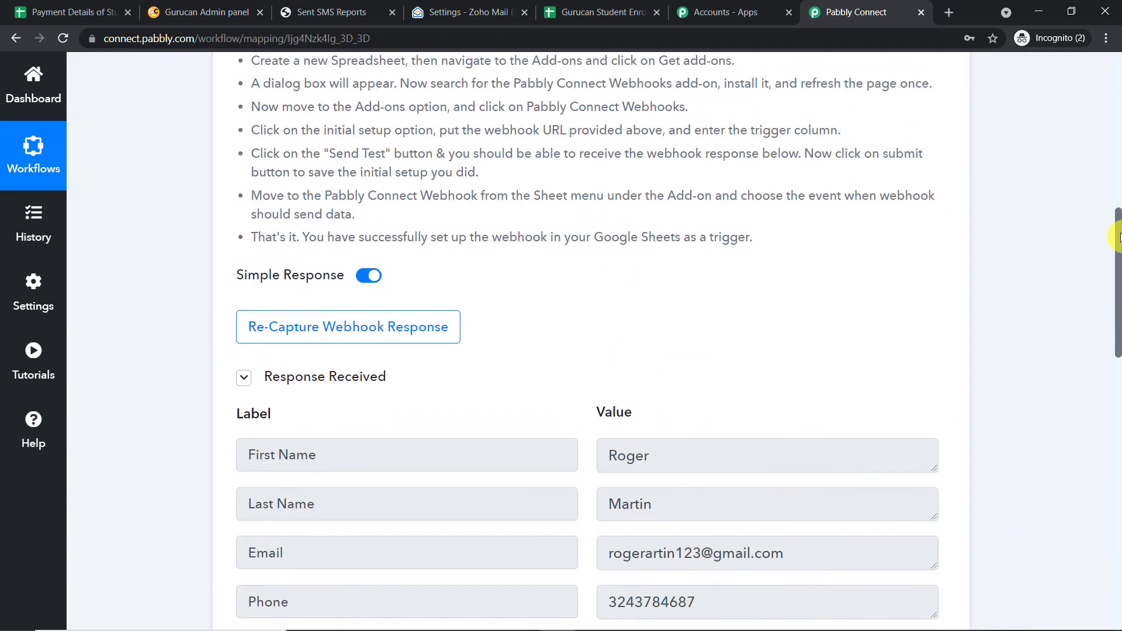
click(316, 341)
click(520, 464)
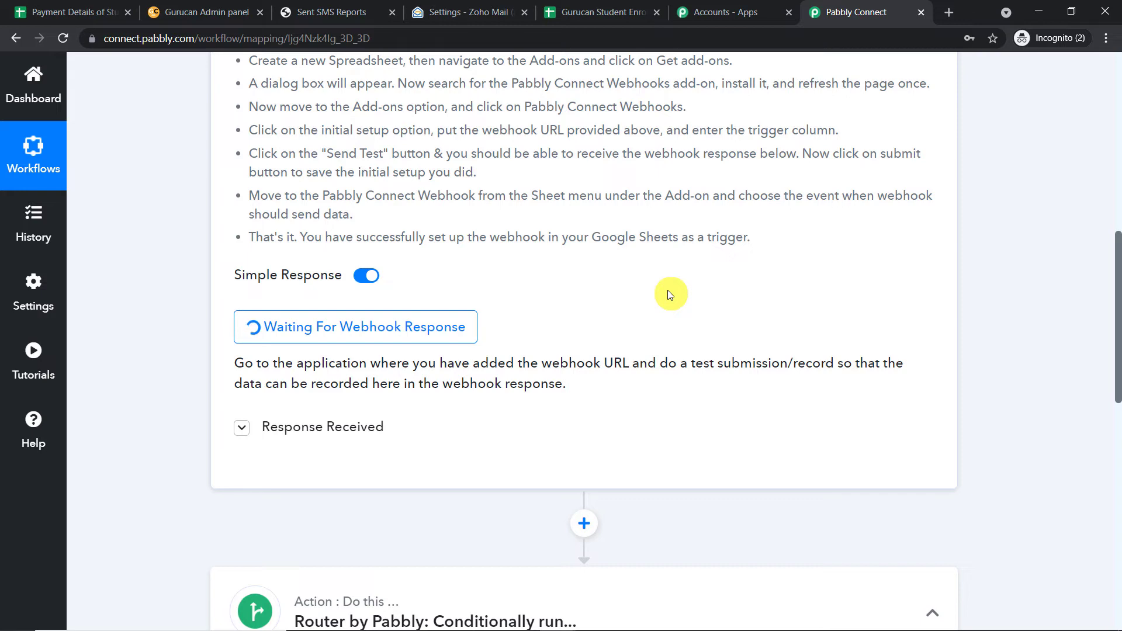
Clear the old student's data from A2:E2 on the Gurucan Student Enrol sheet.
click(32, 13)
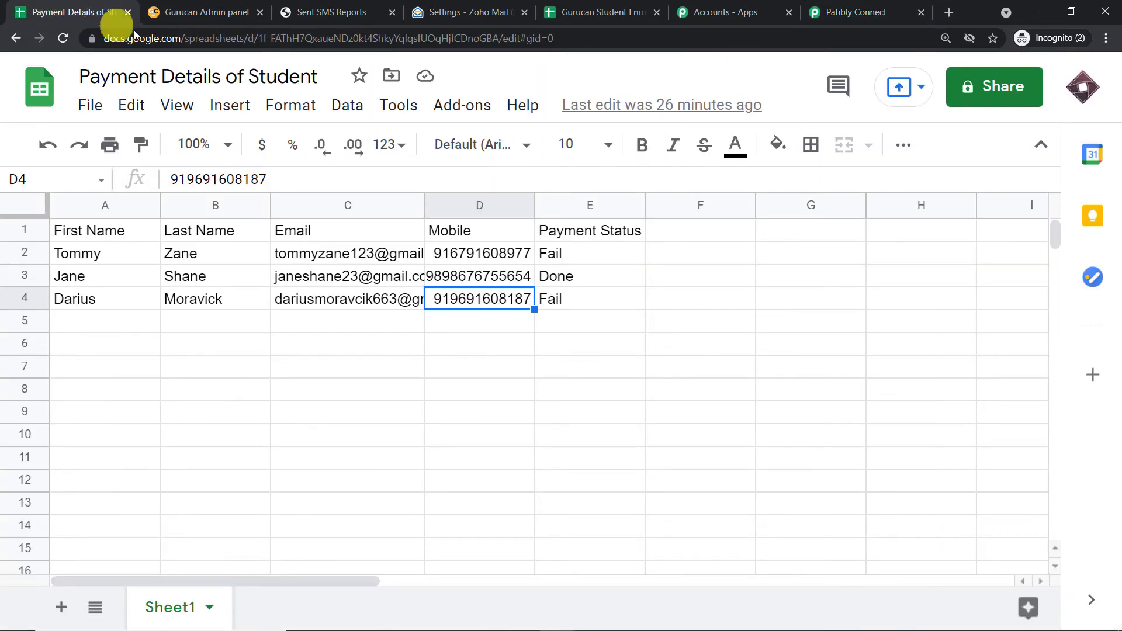
click(554, 12)
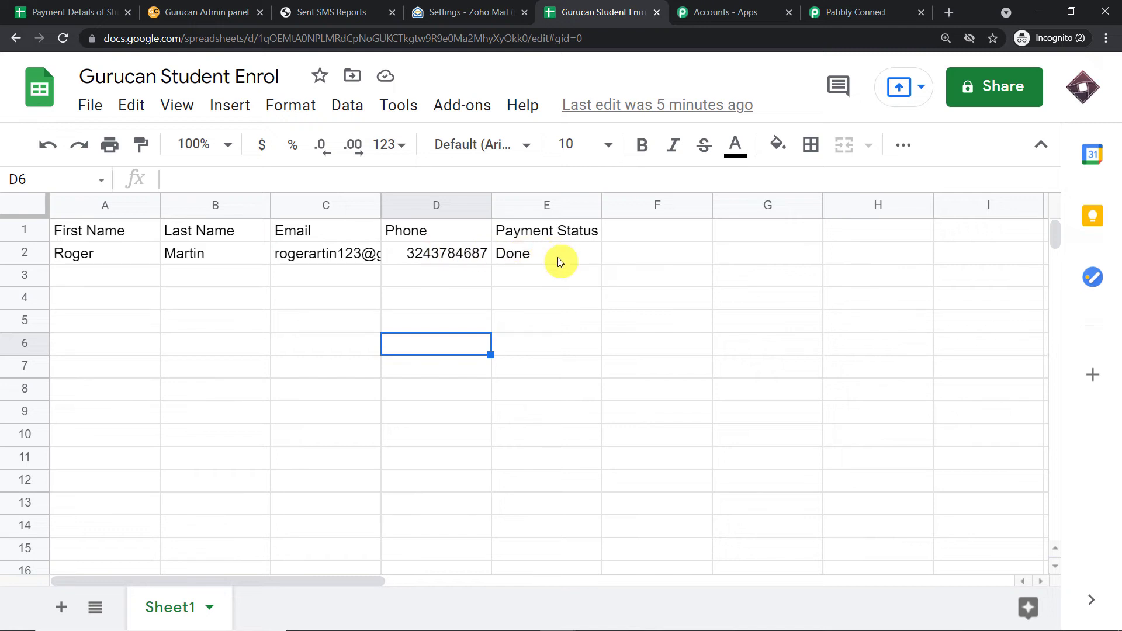
drag(558, 257, 44, 259)
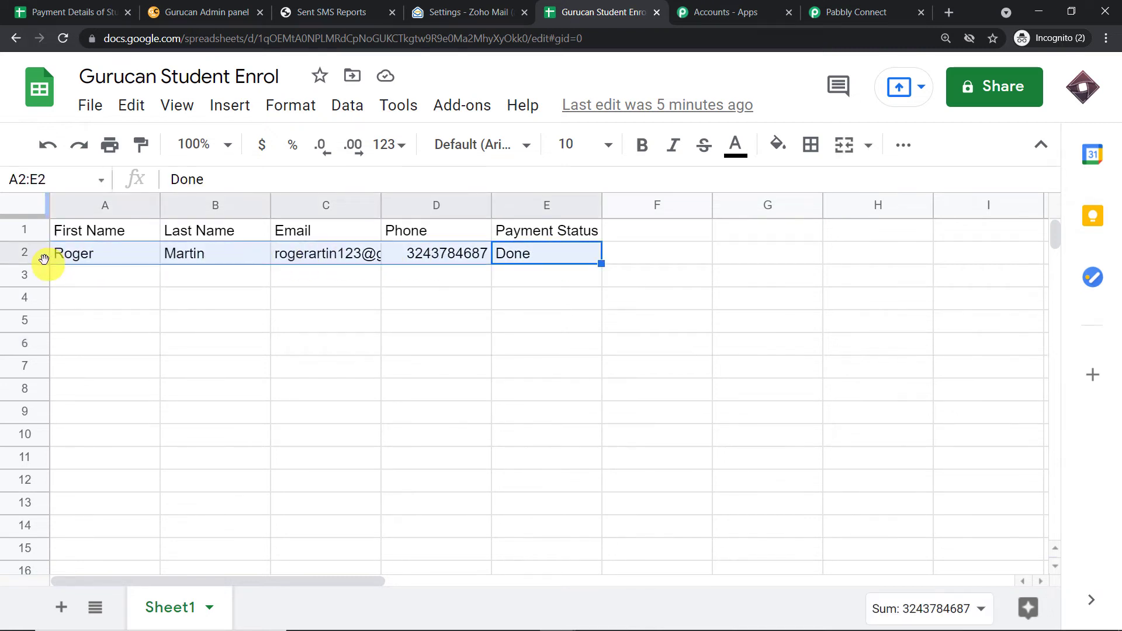
key(Delete)
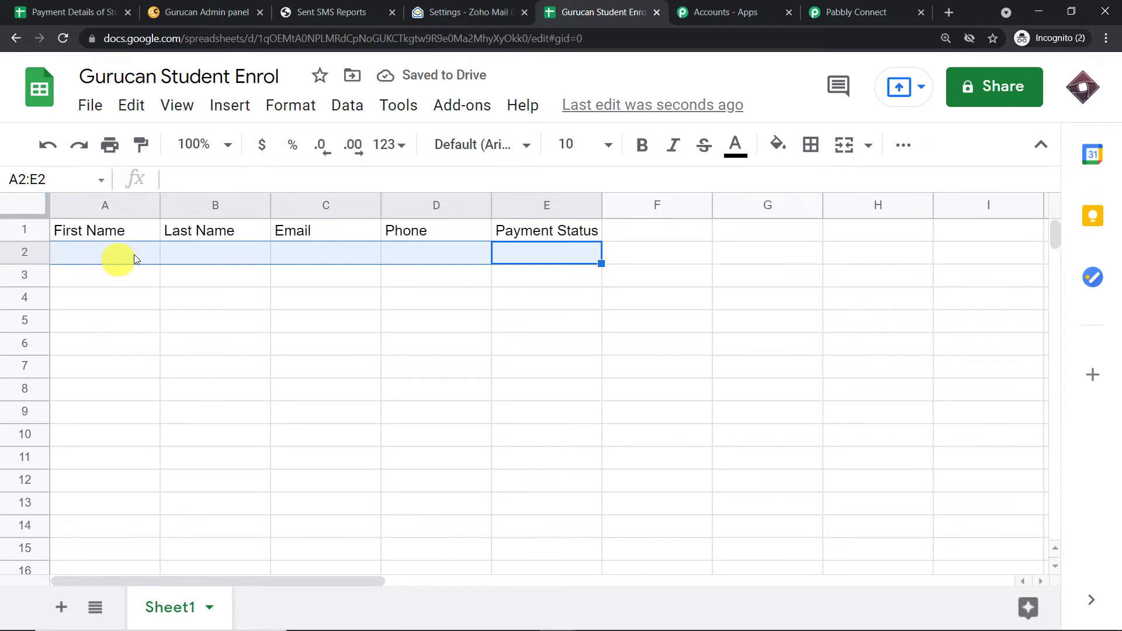
Enter the new student's first name in A2 and last name in B2.
click(101, 257)
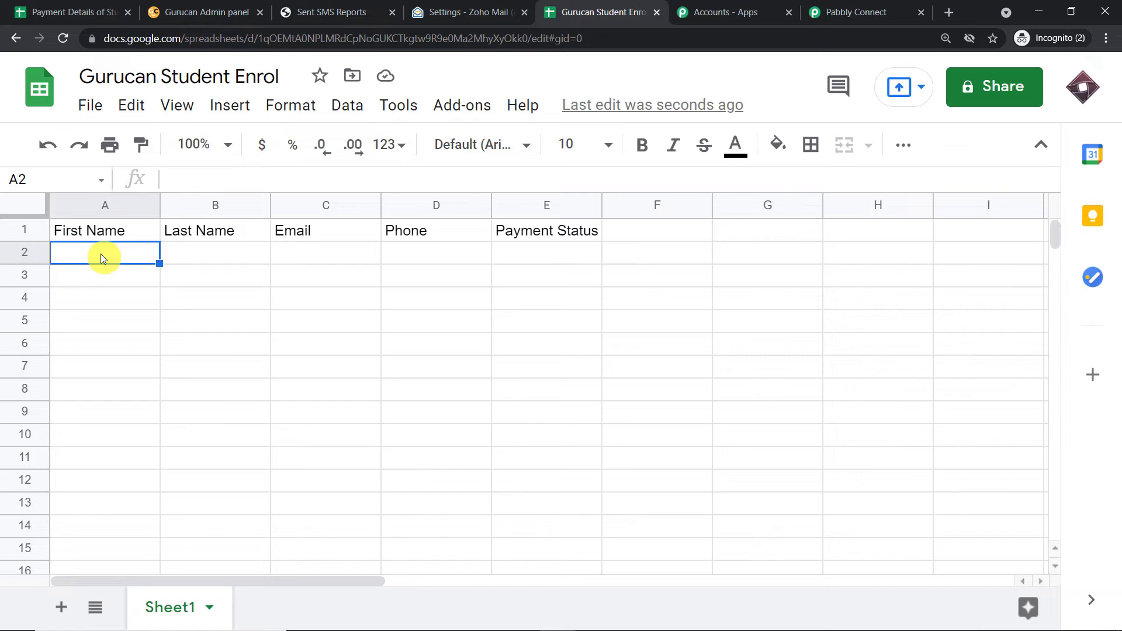
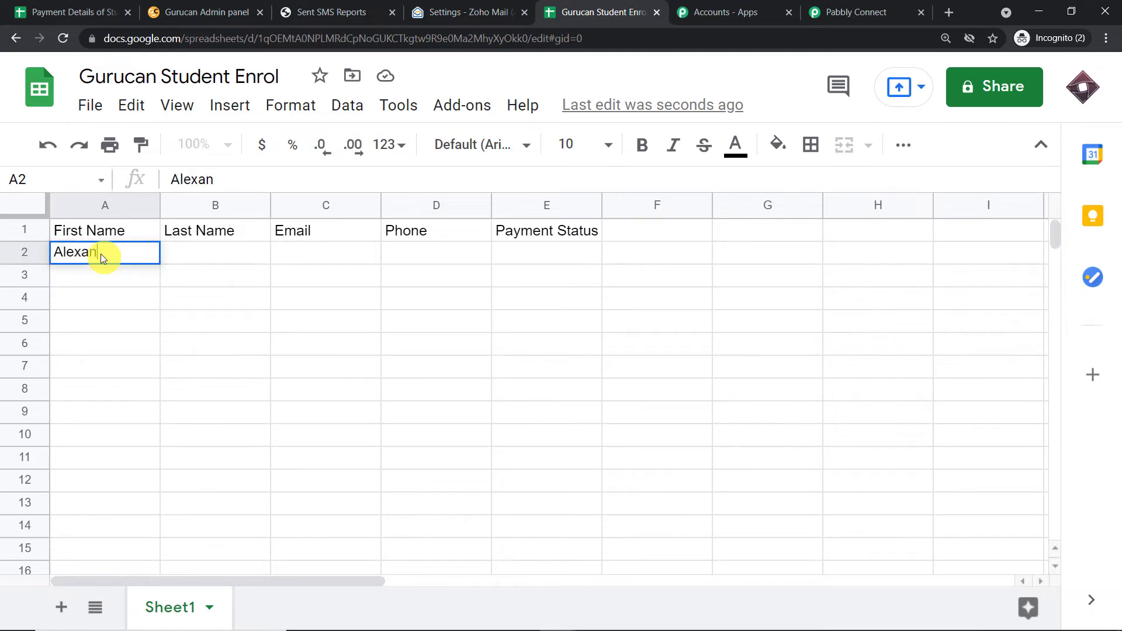
click(222, 256)
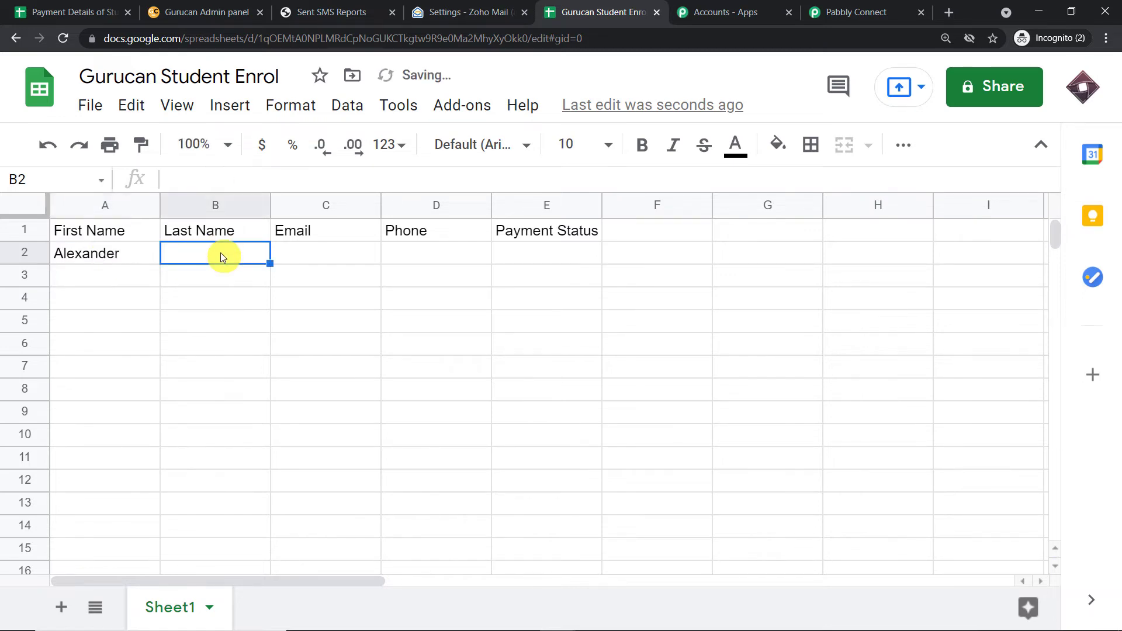
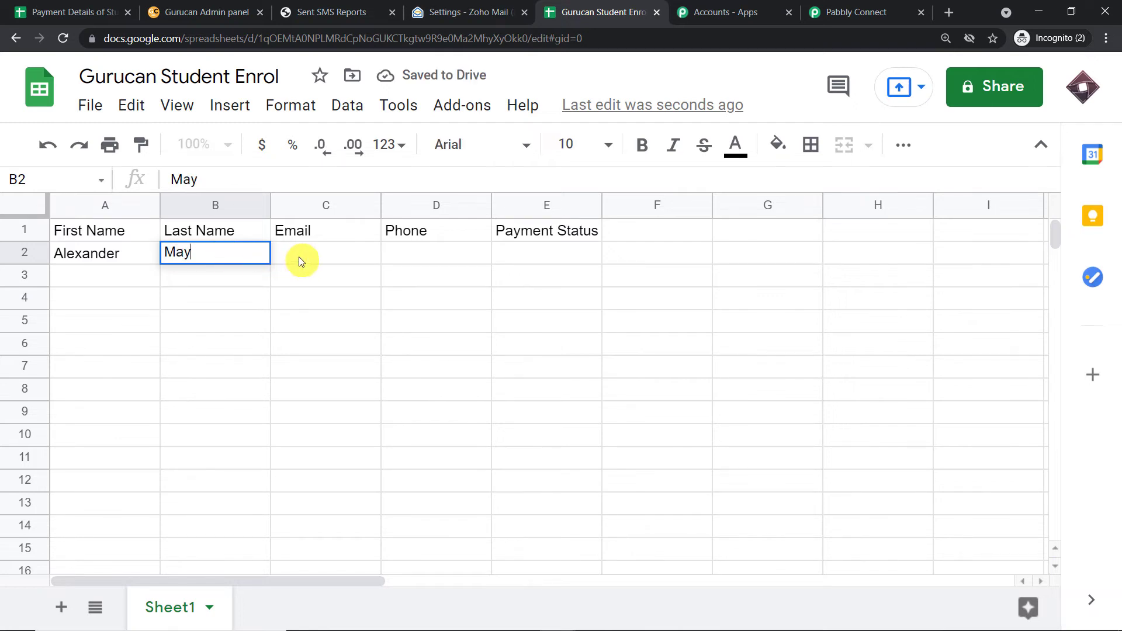
click(317, 268)
Copy the signed-in Gmail account's e-mail address from the account panel, then minimize Gmail.
mouse_move(452, 622)
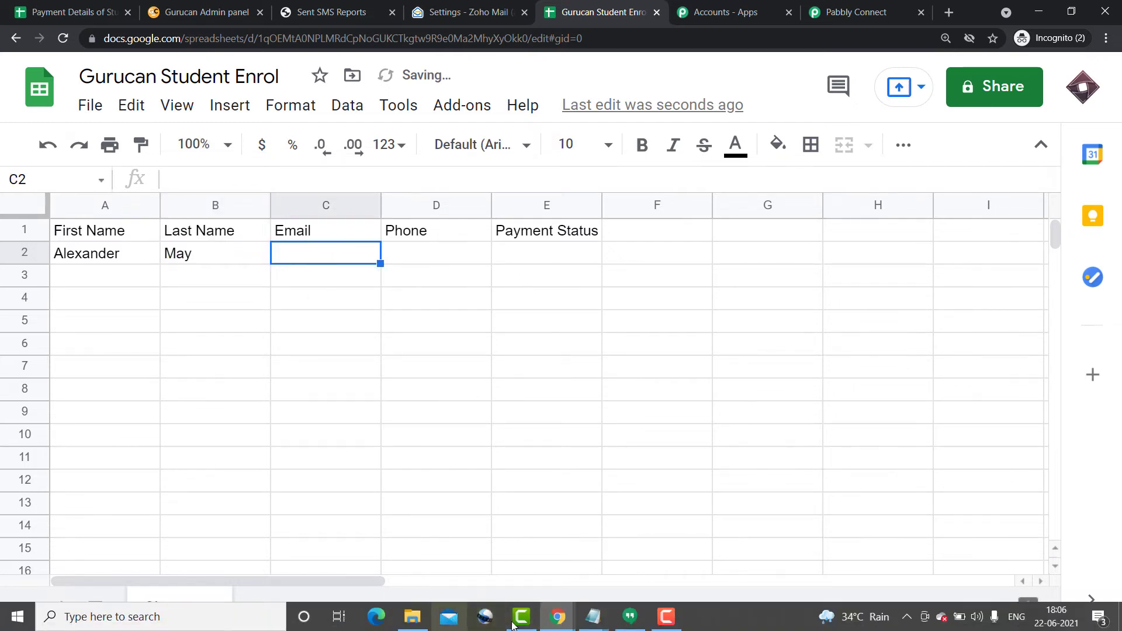
mouse_move(559, 624)
click(459, 575)
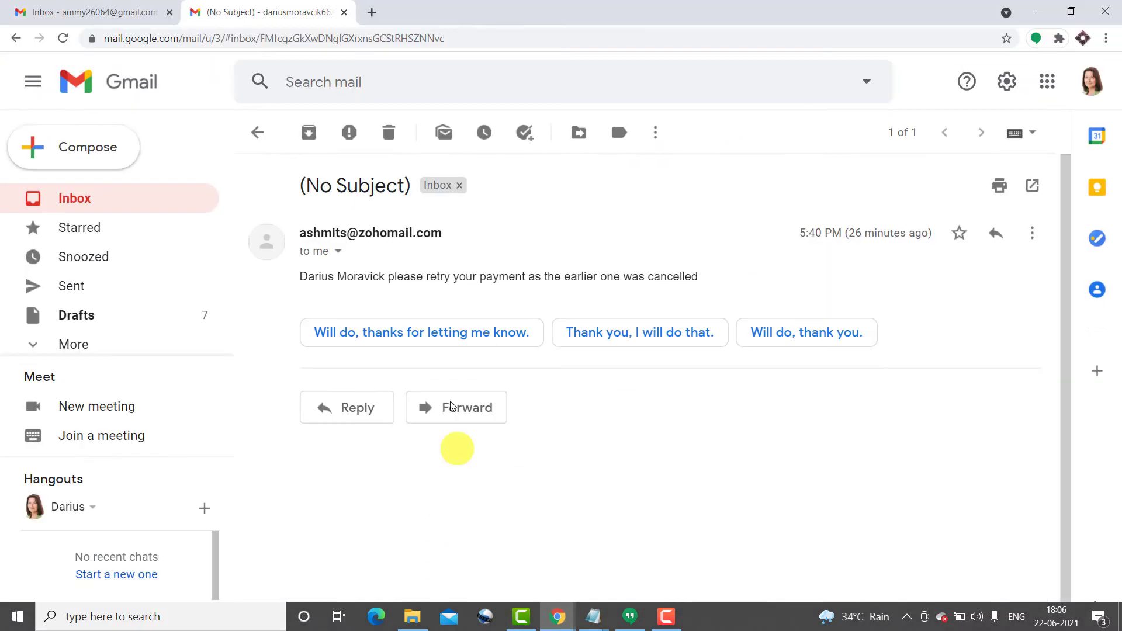
click(79, 17)
click(1088, 83)
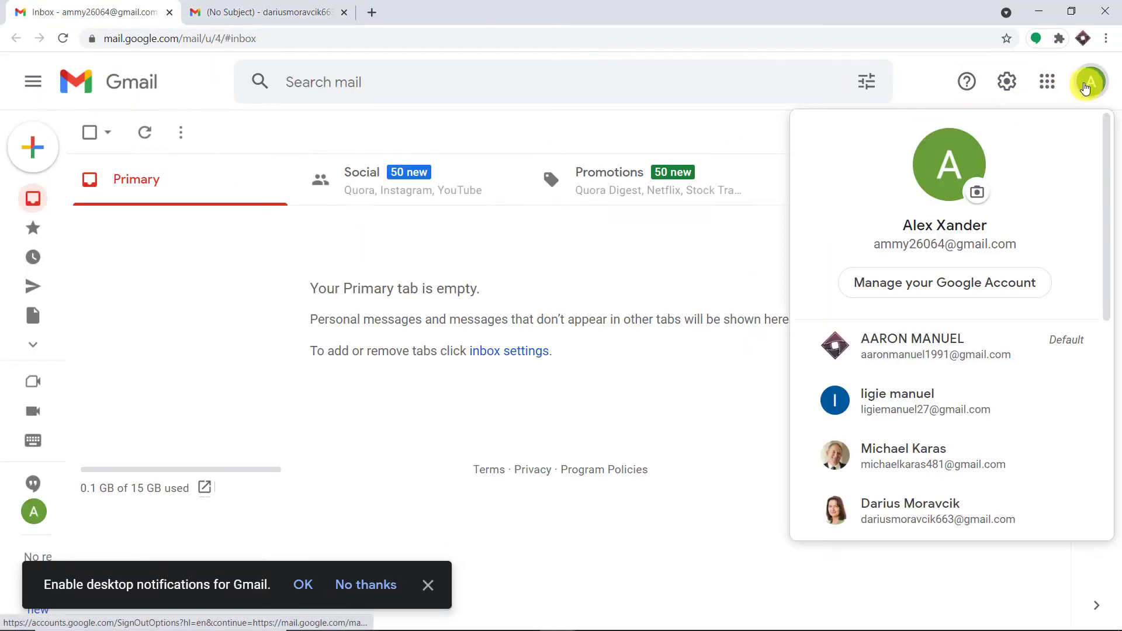
mouse_move(1022, 253)
mouse_down()
mouse_move(882, 252)
mouse_move(1007, 241)
mouse_up()
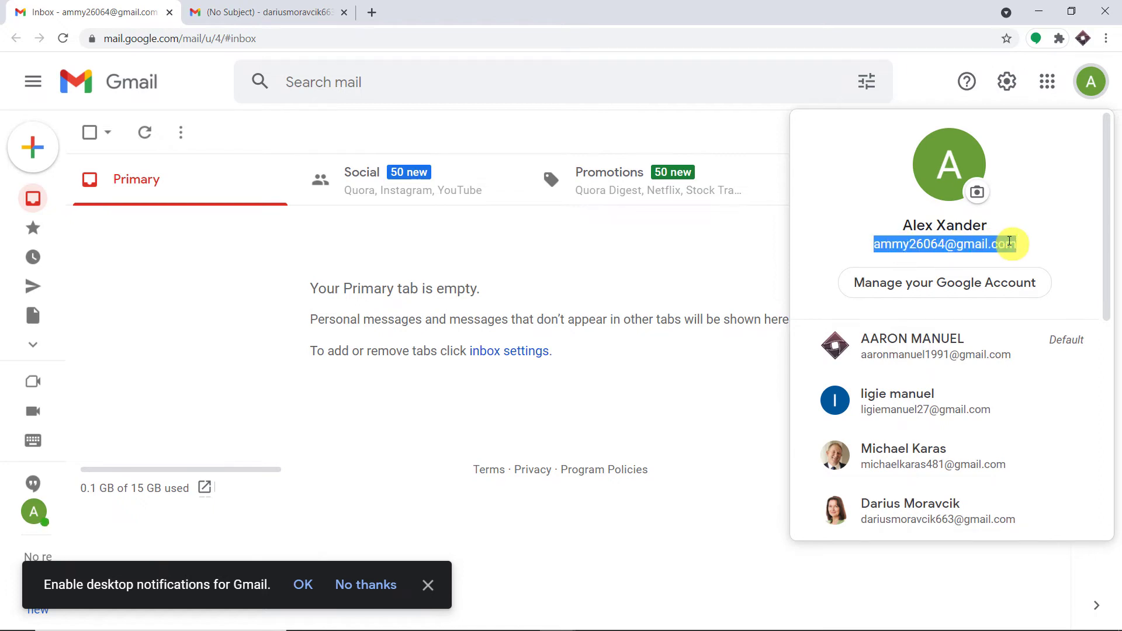
right_click(1009, 241)
click(1006, 251)
click(1039, 11)
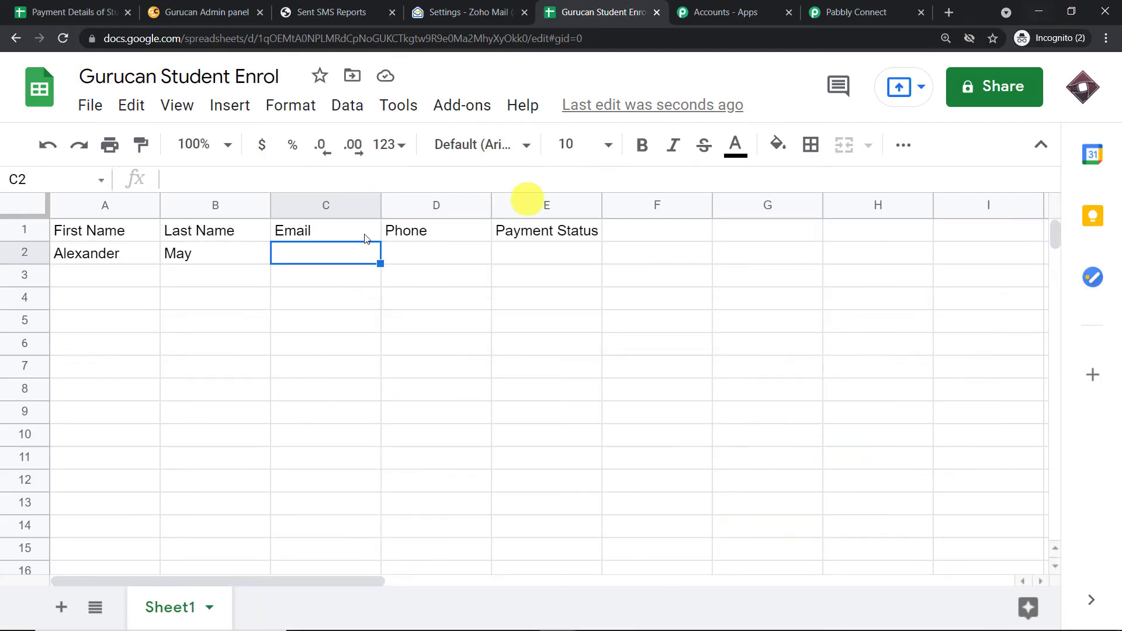
Paste the copied e-mail address into cell C2.
click(215, 179)
key(ctrl+v)
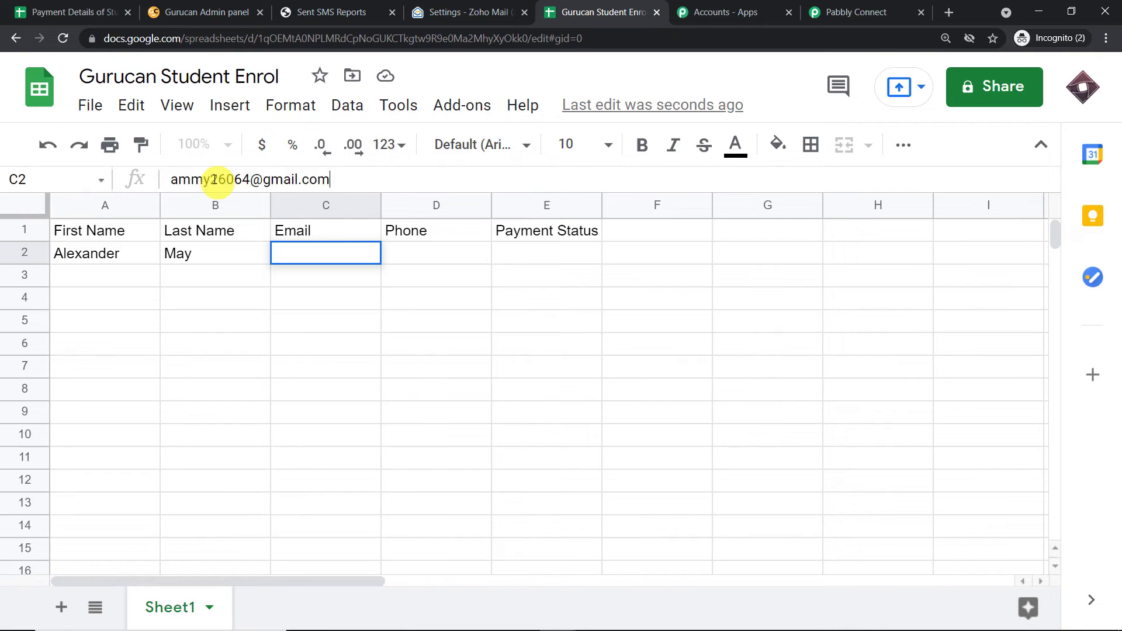
click(215, 324)
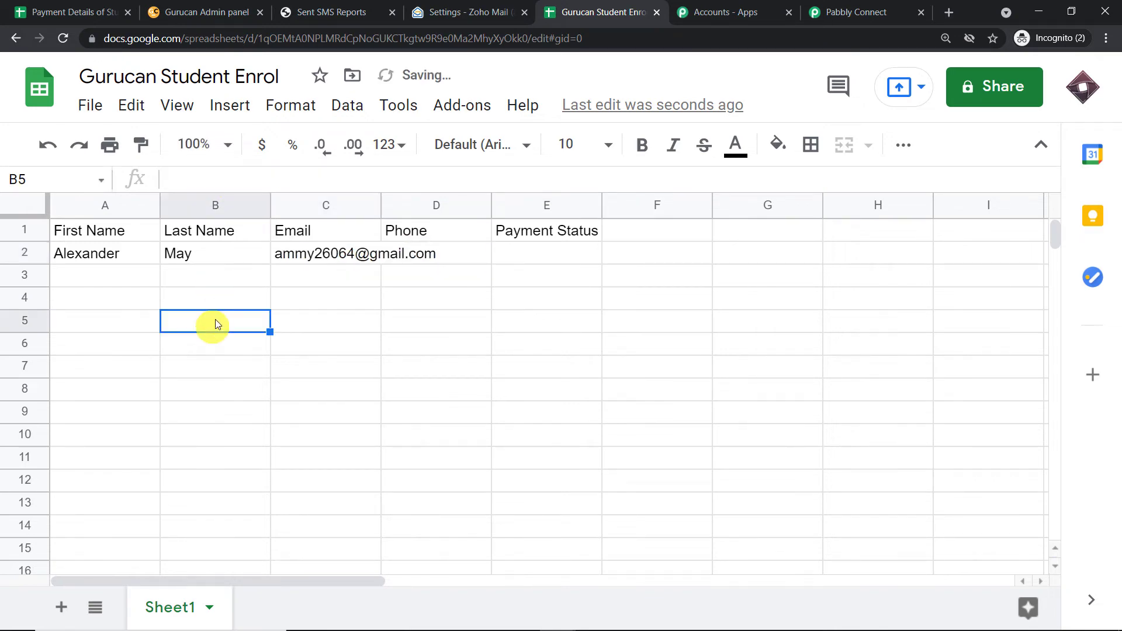
Copy the student's phone number from Notepad and paste it into D2.
click(411, 259)
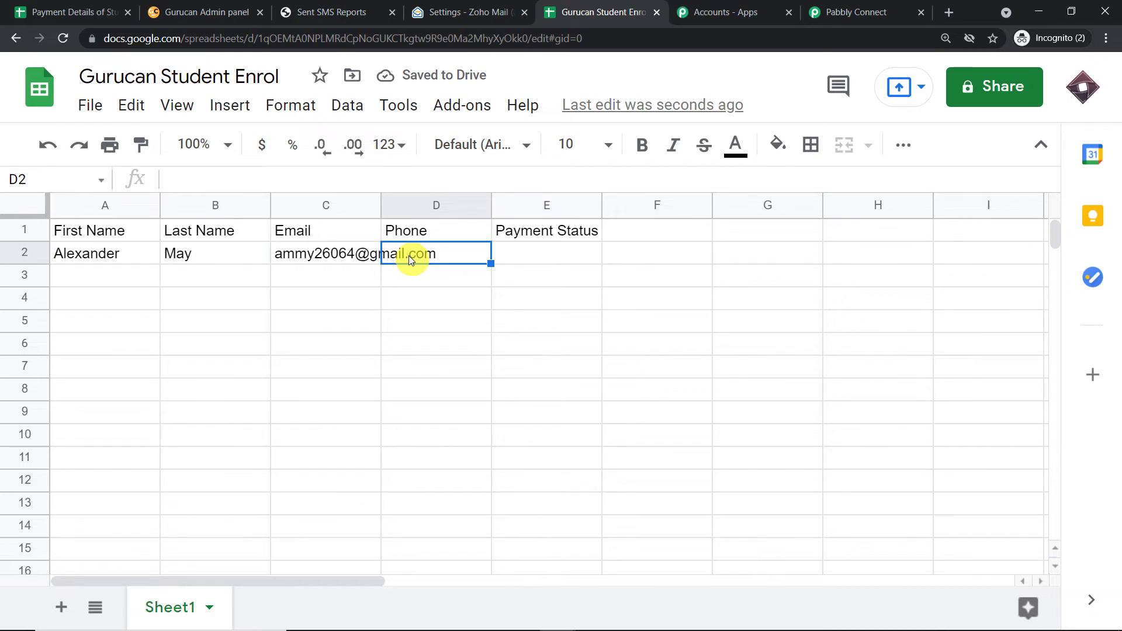
mouse_move(563, 620)
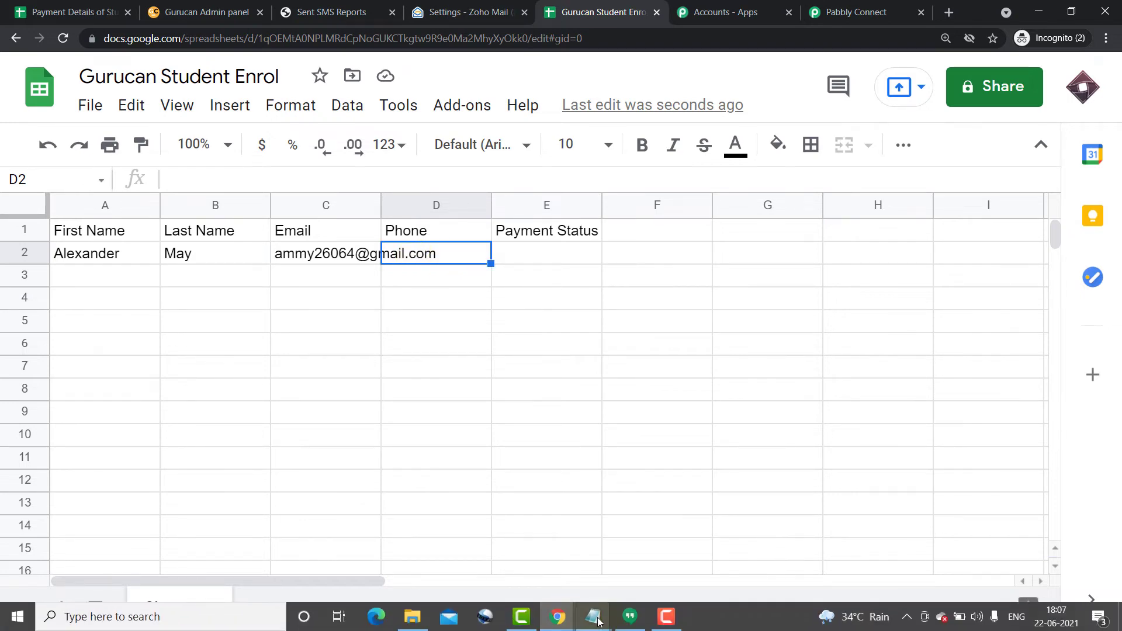
mouse_move(597, 621)
click(602, 567)
right_click(525, 388)
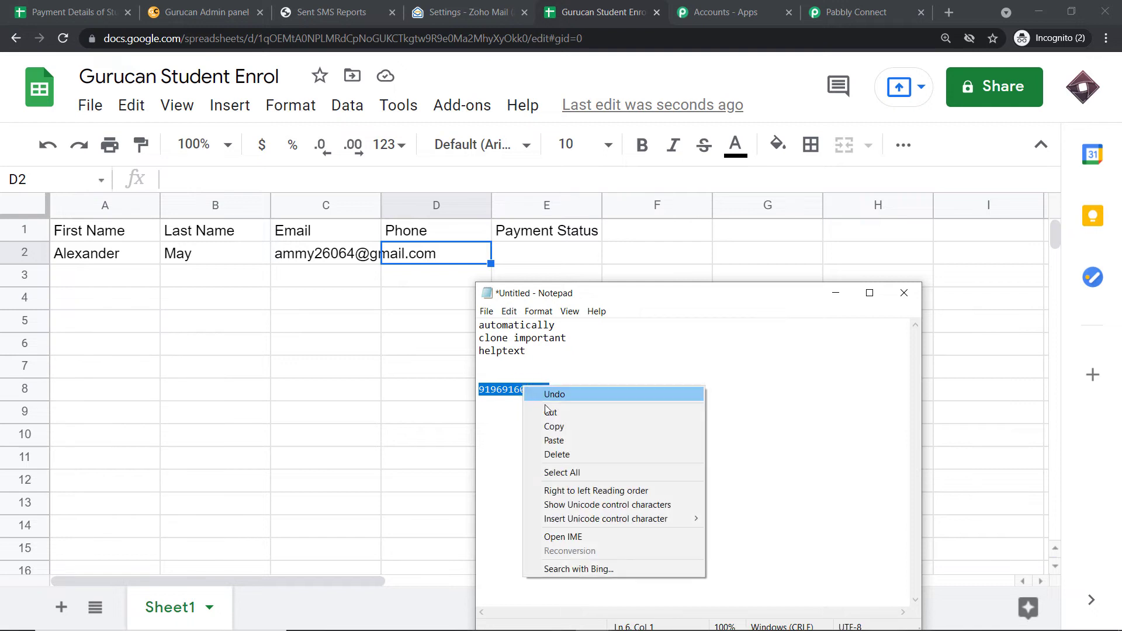
click(558, 427)
click(385, 186)
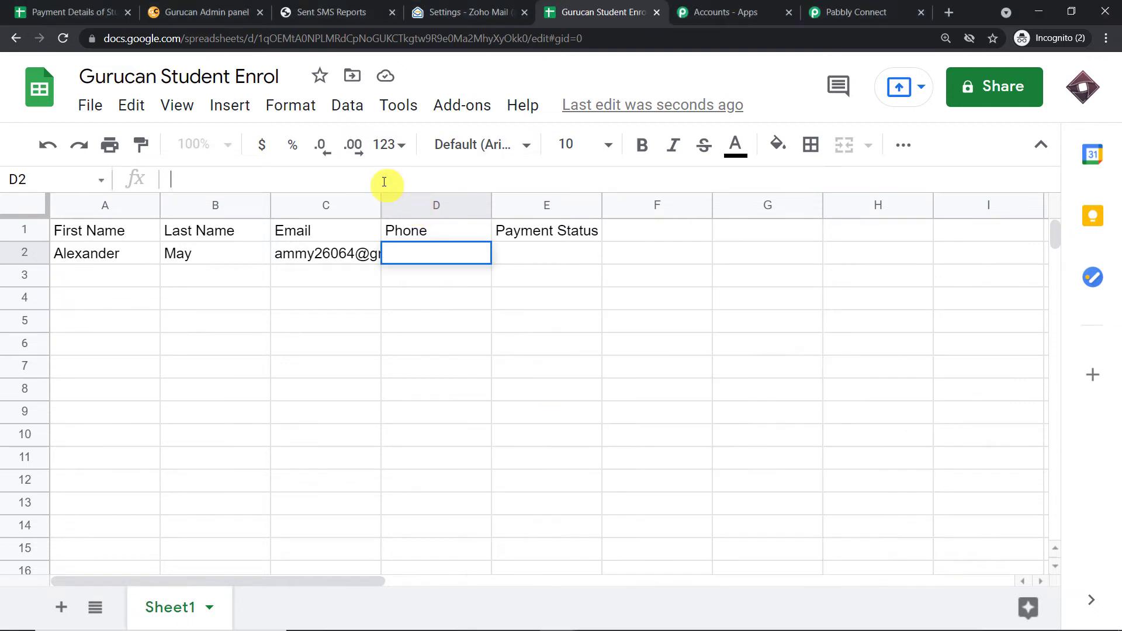
key(ctrl+v)
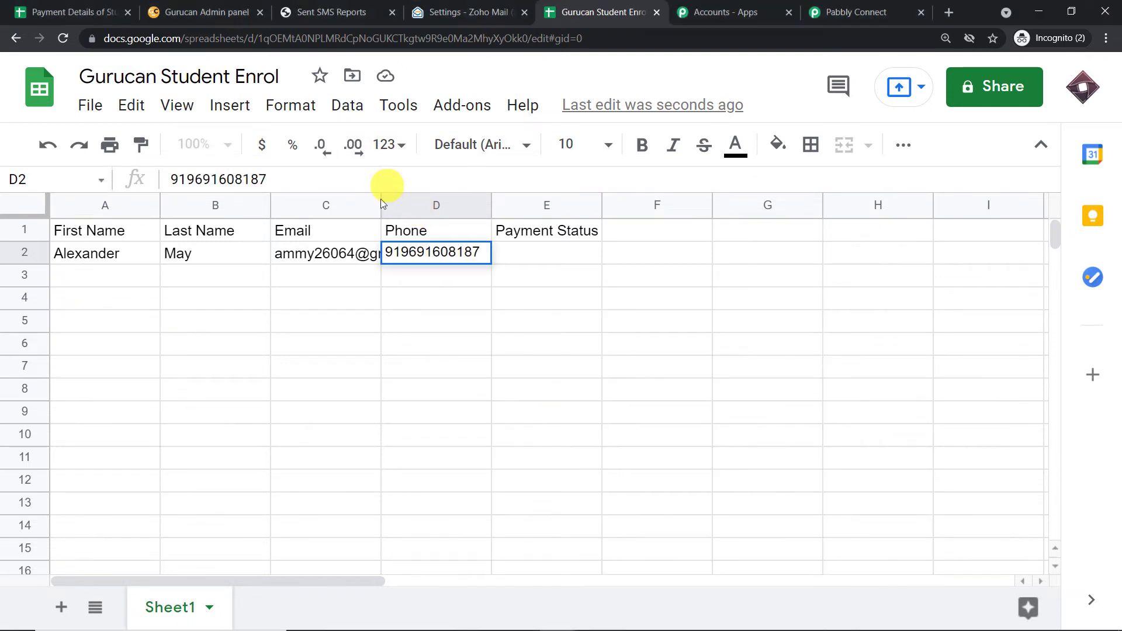
click(388, 328)
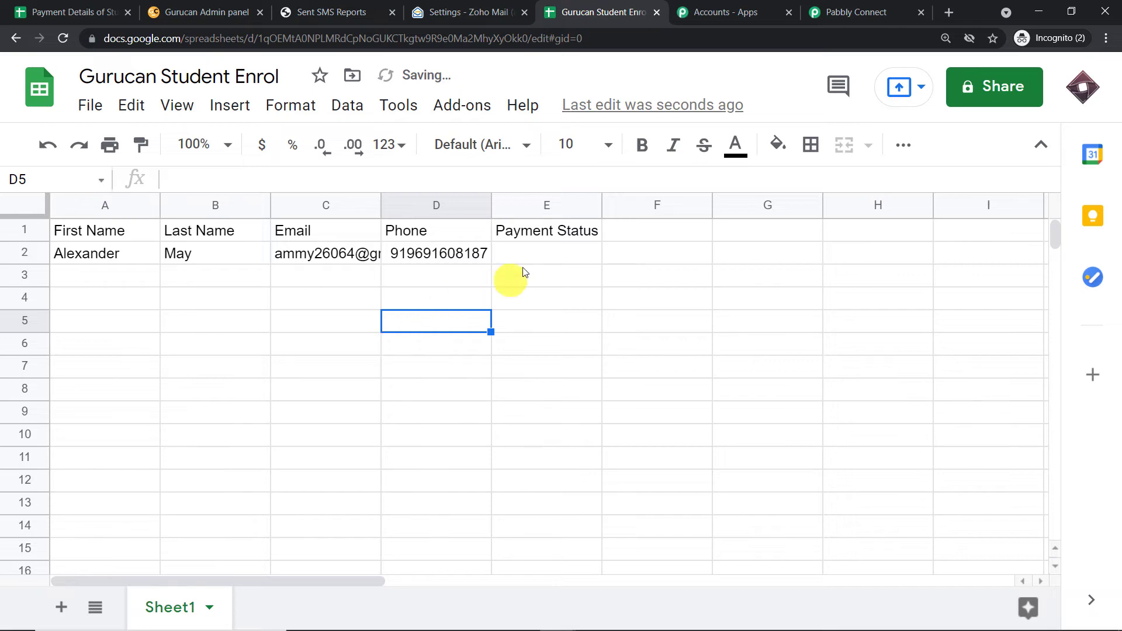
Enter Fail as the Payment Status in E2.
click(535, 257)
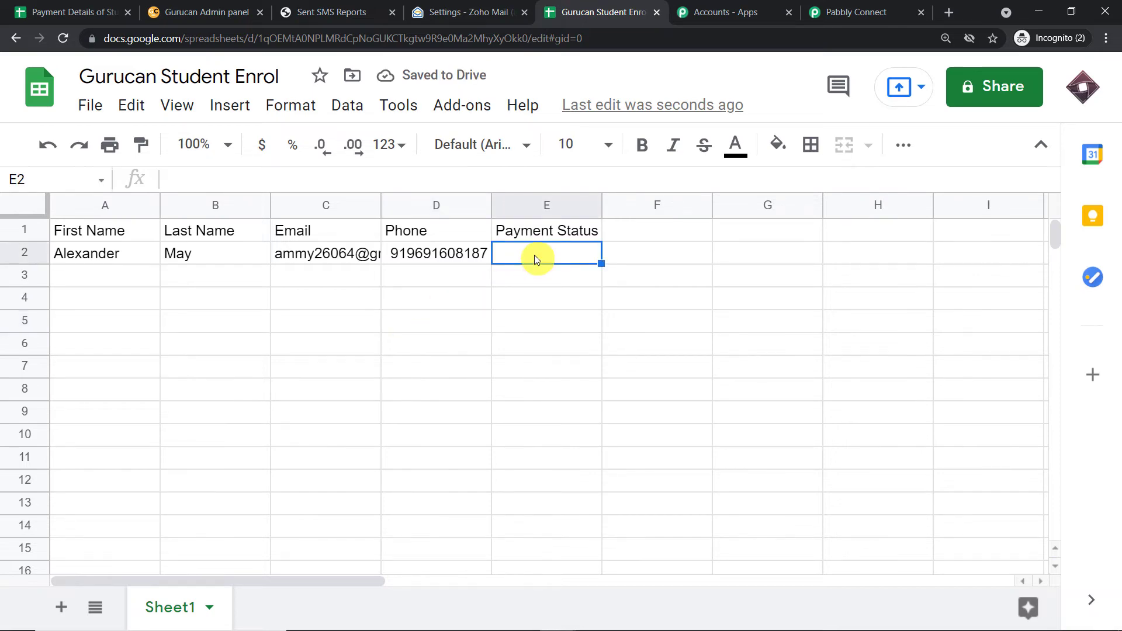
text(Fail)
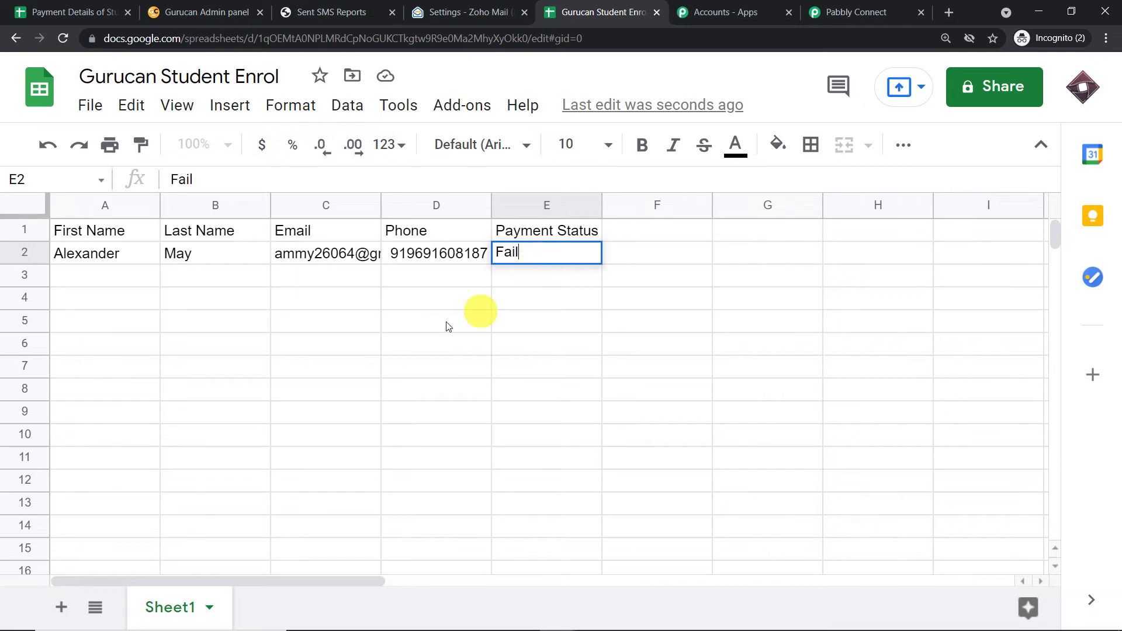
click(417, 329)
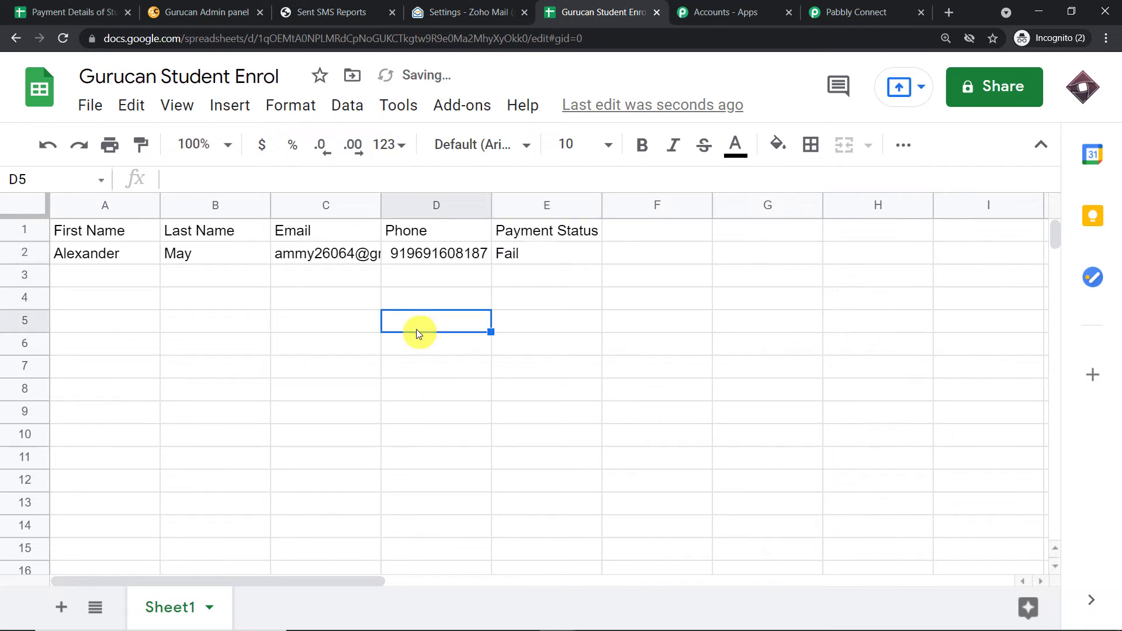
Send row 2 as test data through the Pabbly Connect Webhooks add-on's Initial Setup, keeping trigger column E.
click(470, 116)
mouse_move(508, 198)
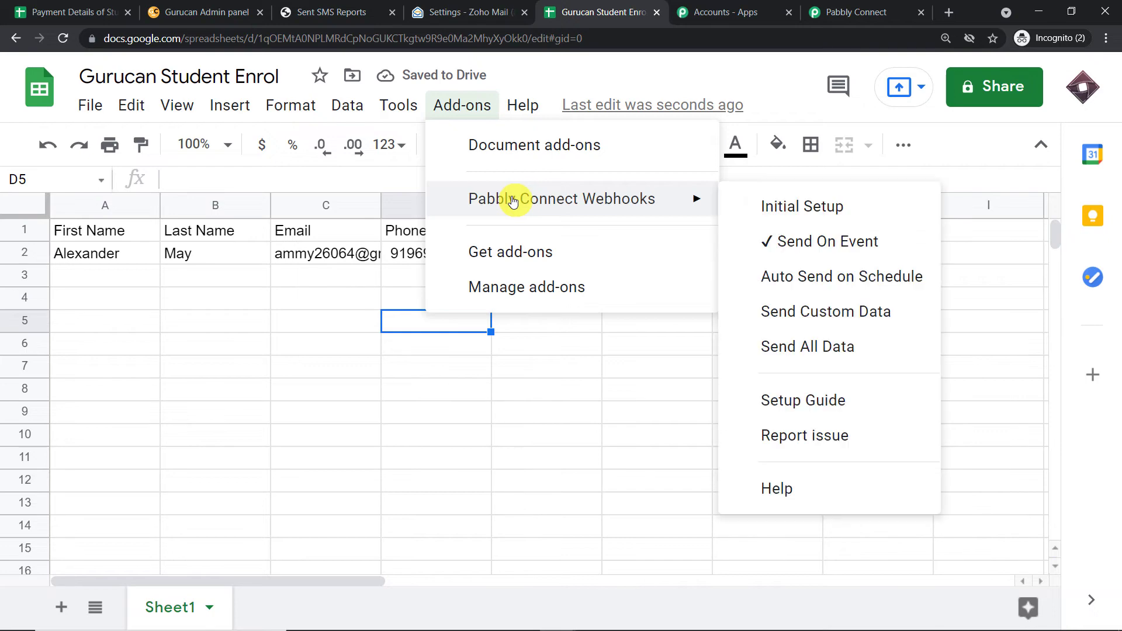
click(806, 217)
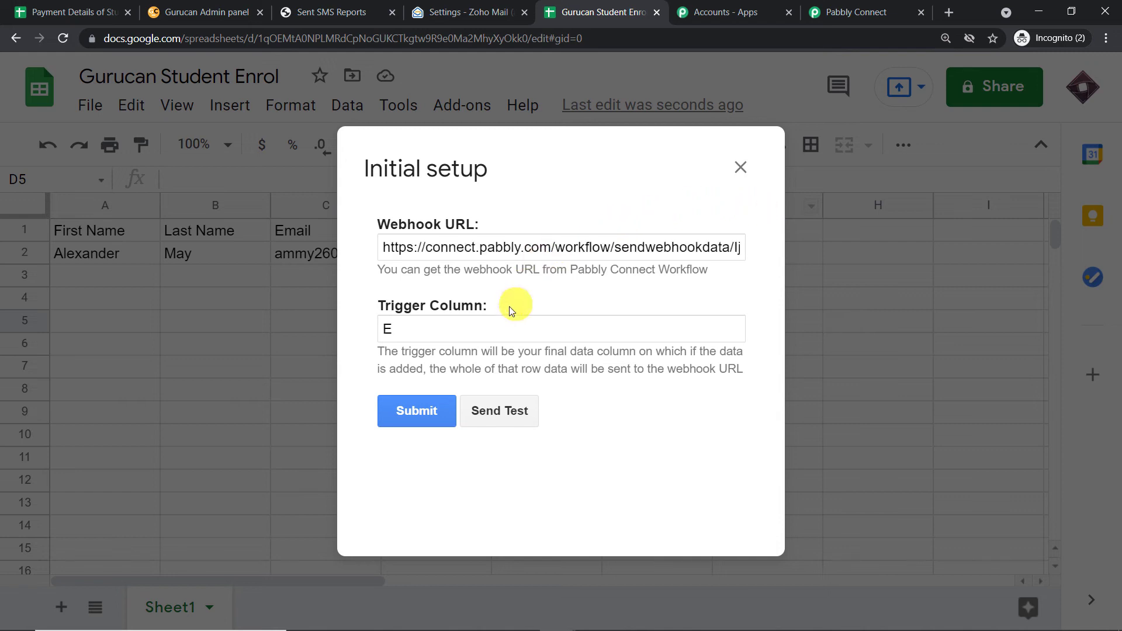
click(500, 416)
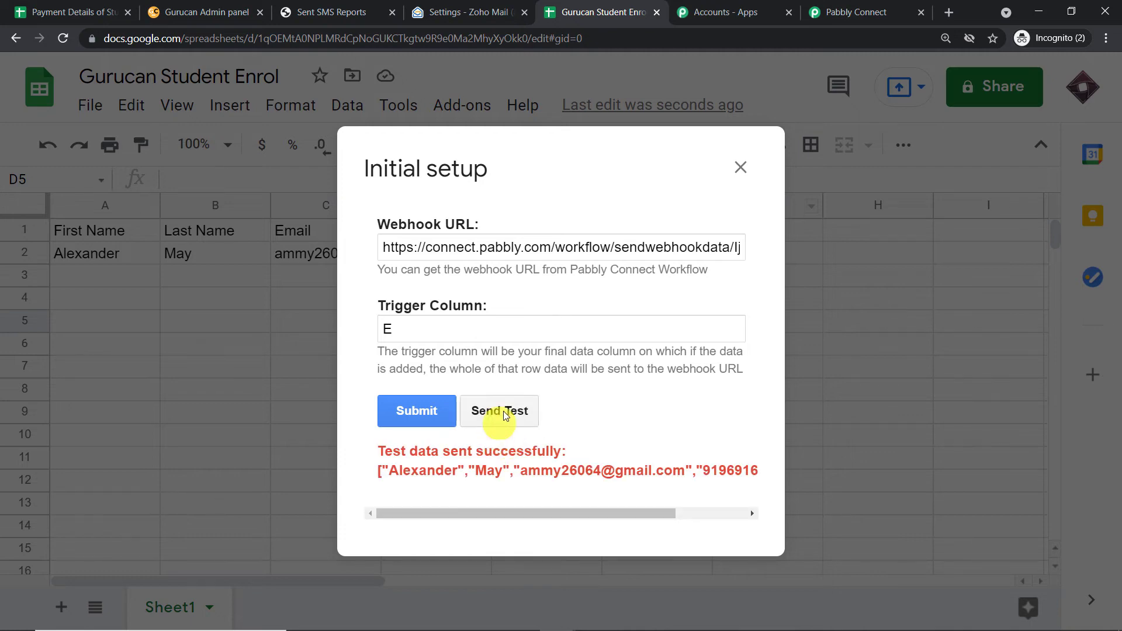
click(855, 16)
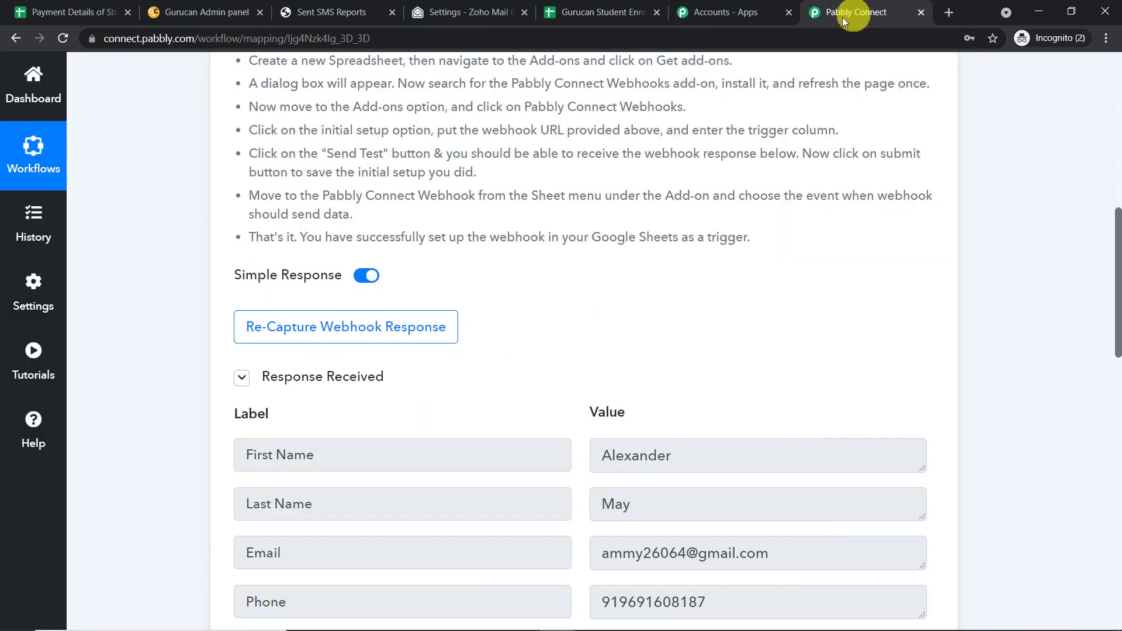
Check that Pabbly Connect's captured response shows Payment Status Fail.
scroll(639, 429, down, 4)
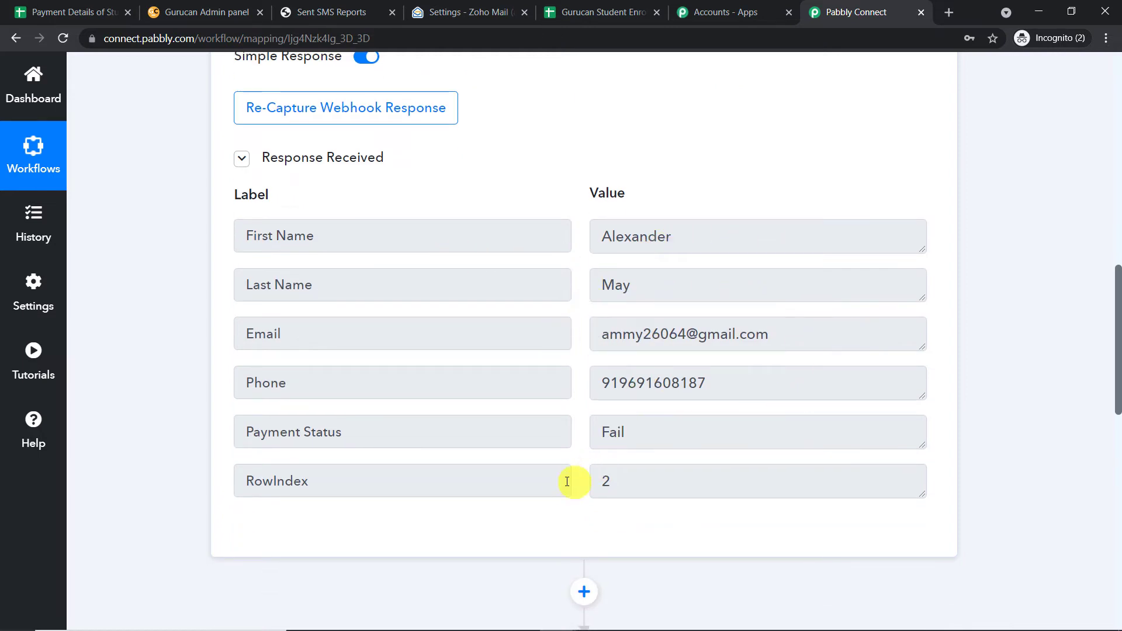
click(609, 432)
key(ctrl+a)
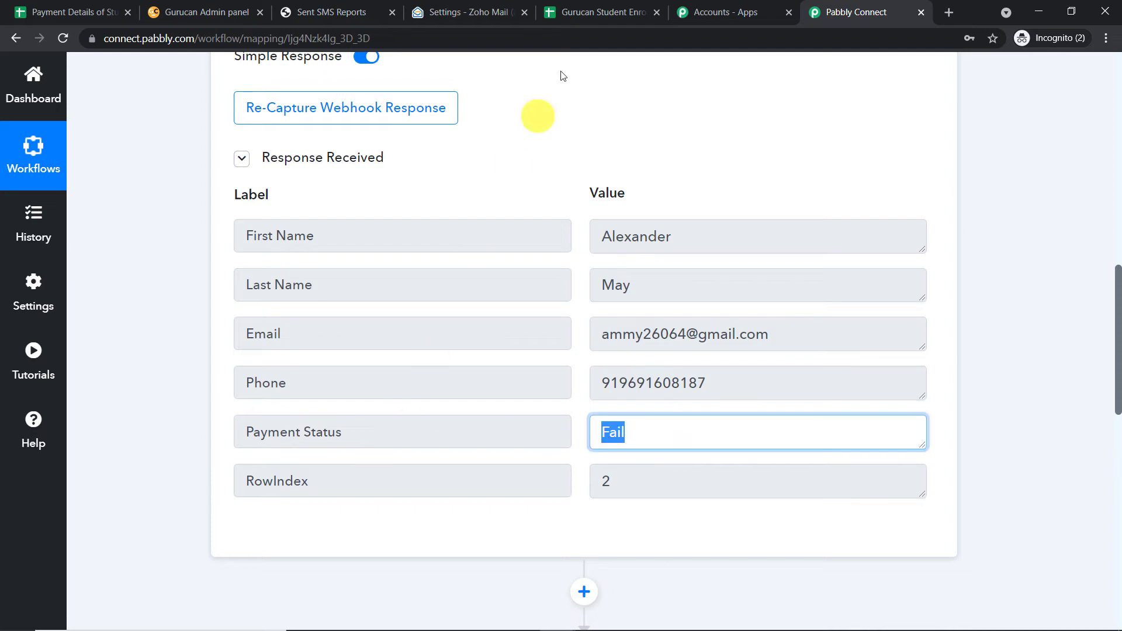
Submit the webhook Initial Setup in Sheets and enable Send On Event.
click(602, 11)
click(422, 413)
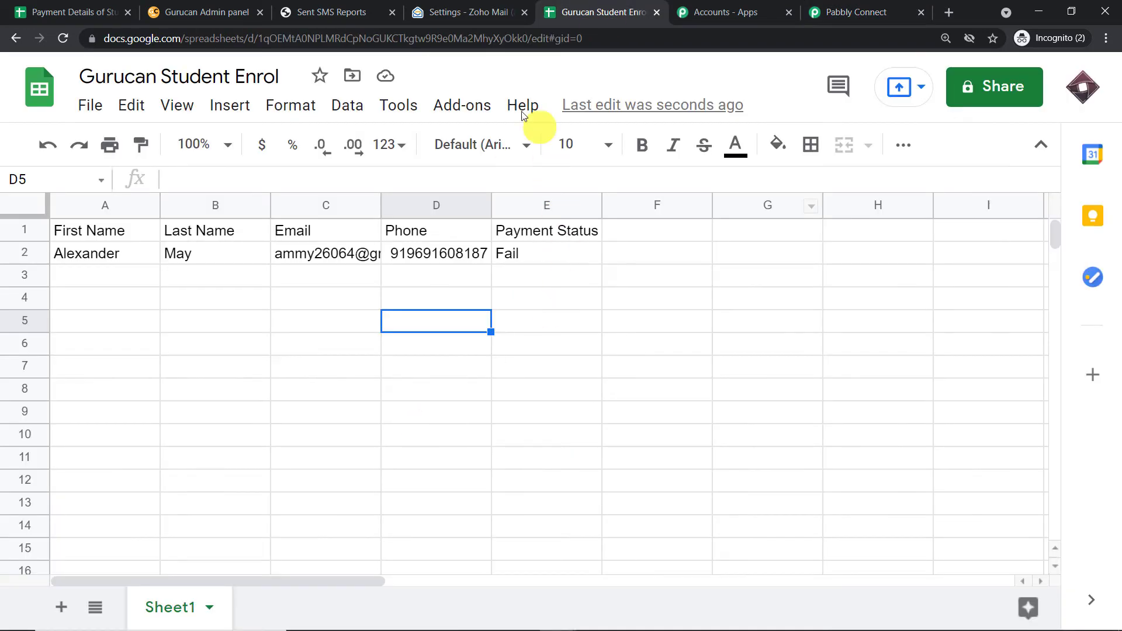
click(465, 103)
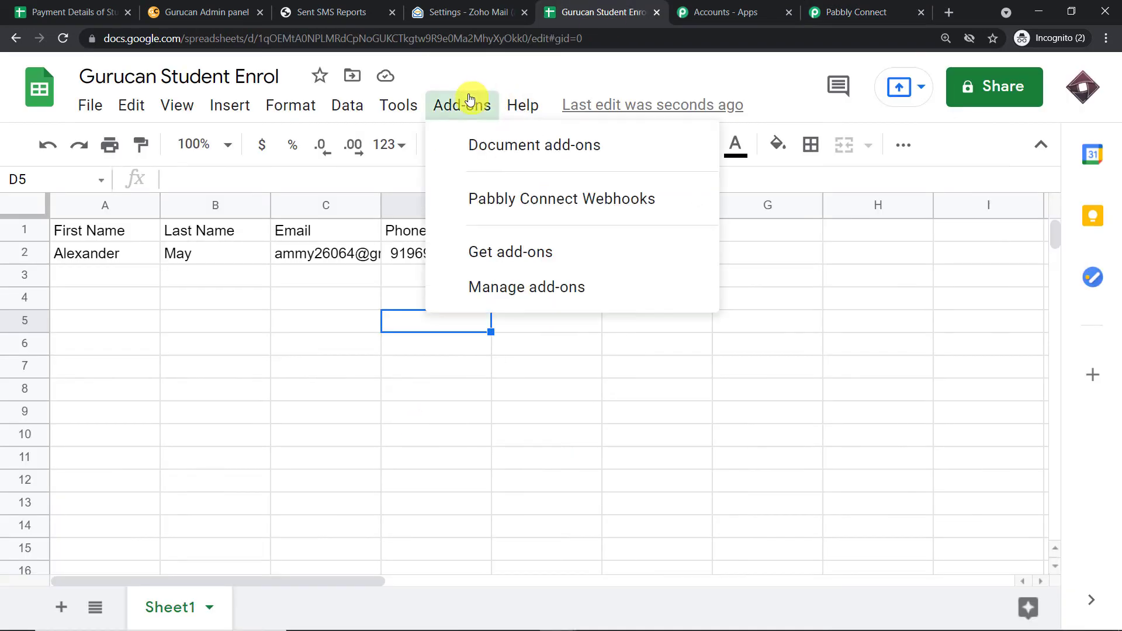
mouse_move(513, 202)
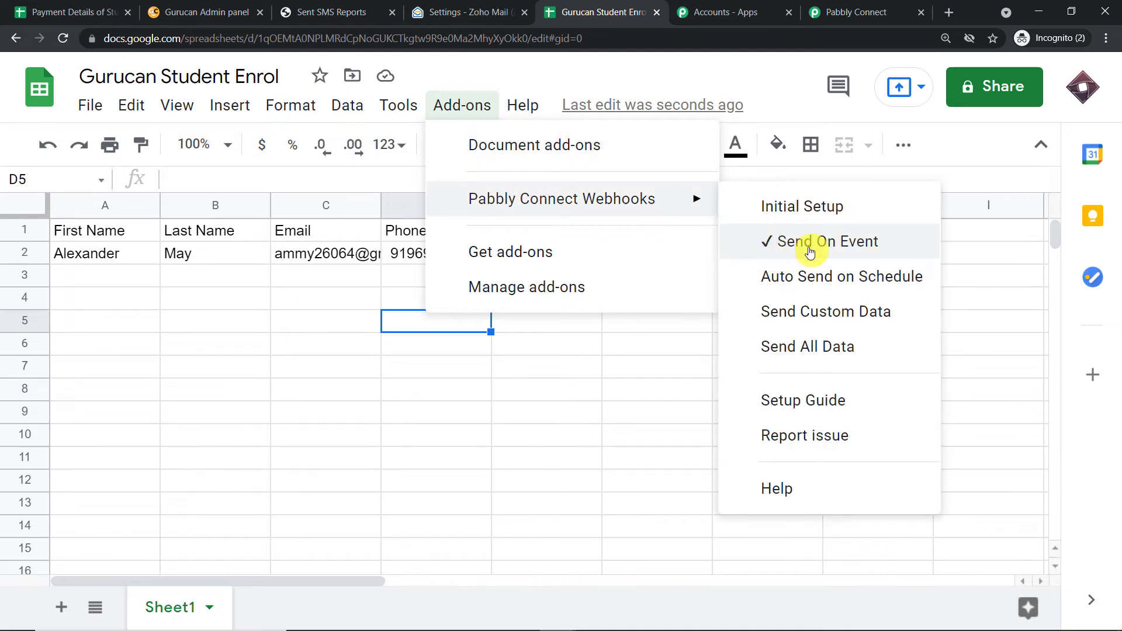
click(757, 82)
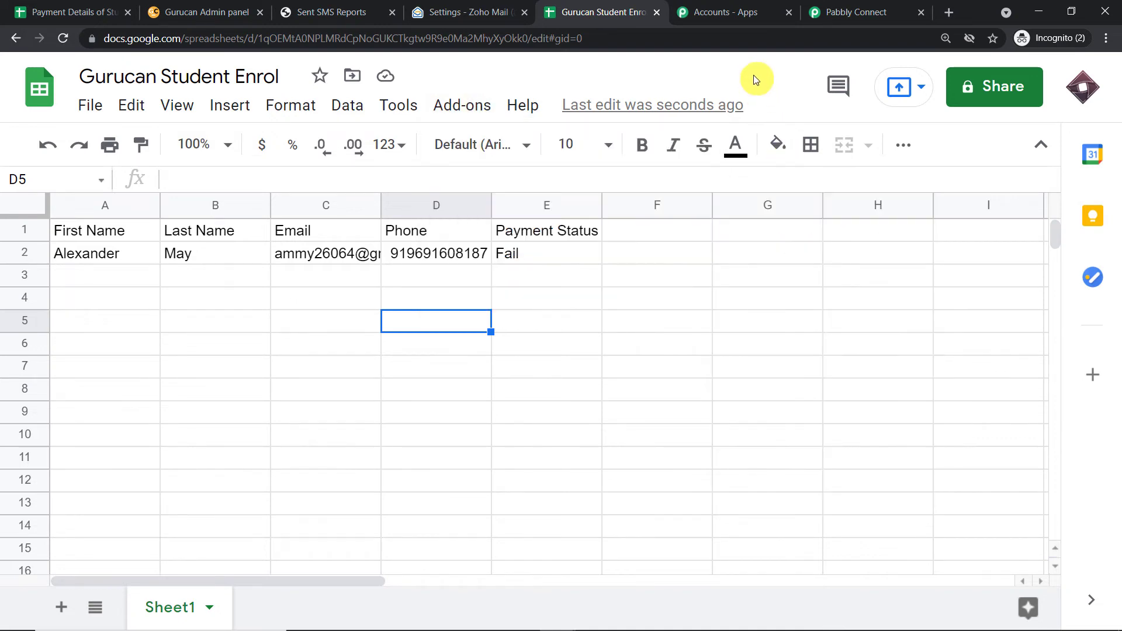
click(869, 6)
Rename the Router's Route 2 to 'Payment Fail' through its options menu.
scroll(1052, 292, down, 4)
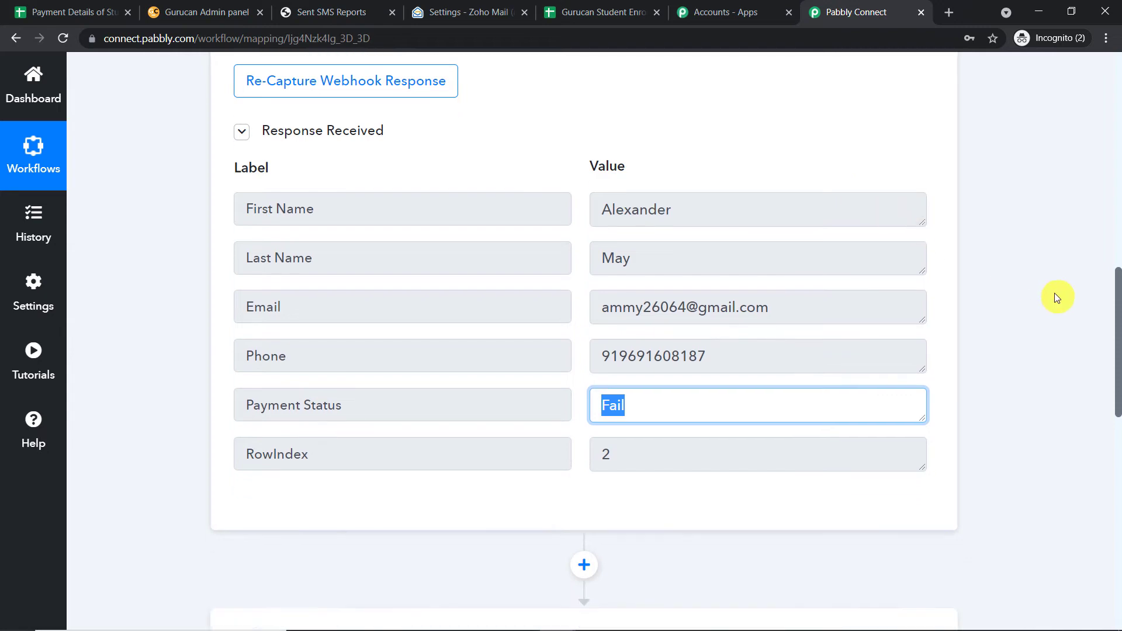
scroll(993, 278, down, 7)
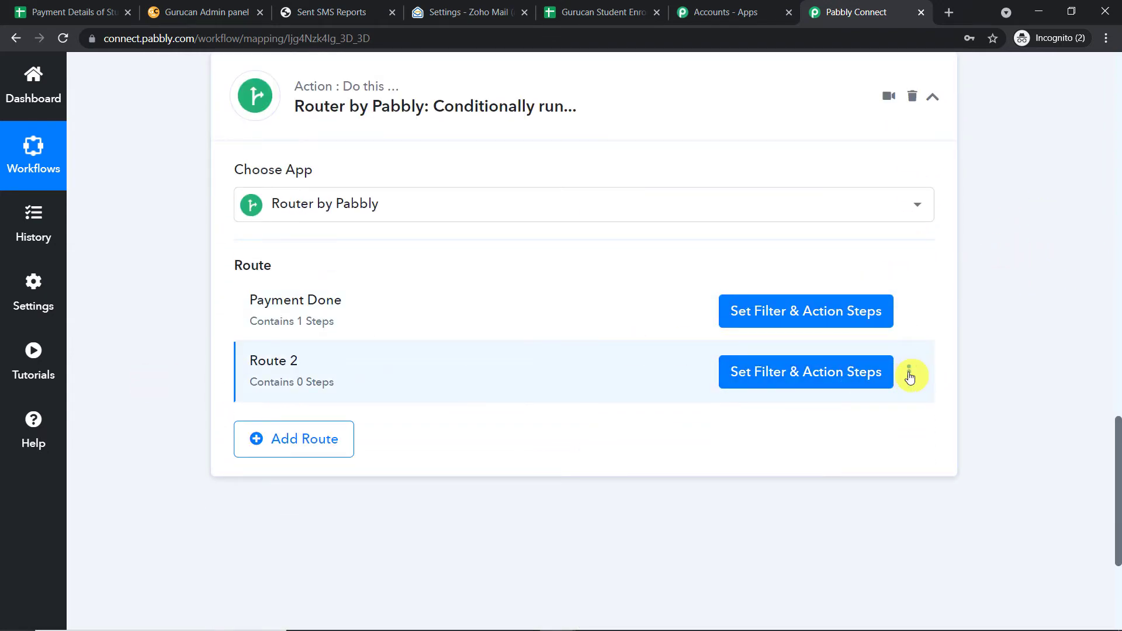
click(909, 374)
click(833, 401)
drag(403, 353, 315, 362)
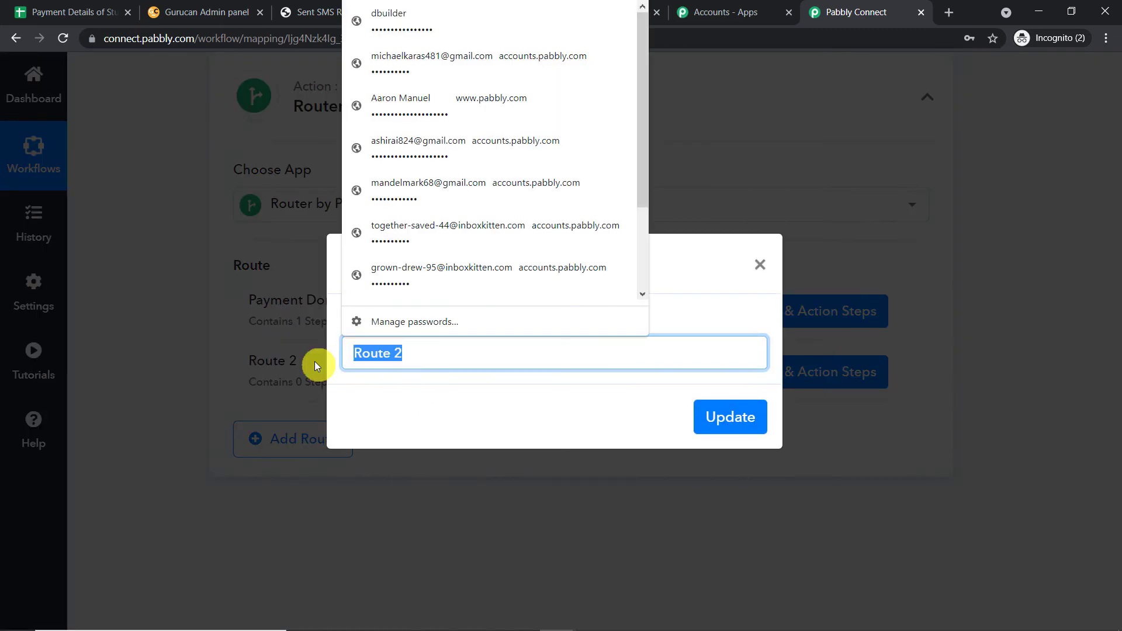
key(BackSpace)
text(Pa)
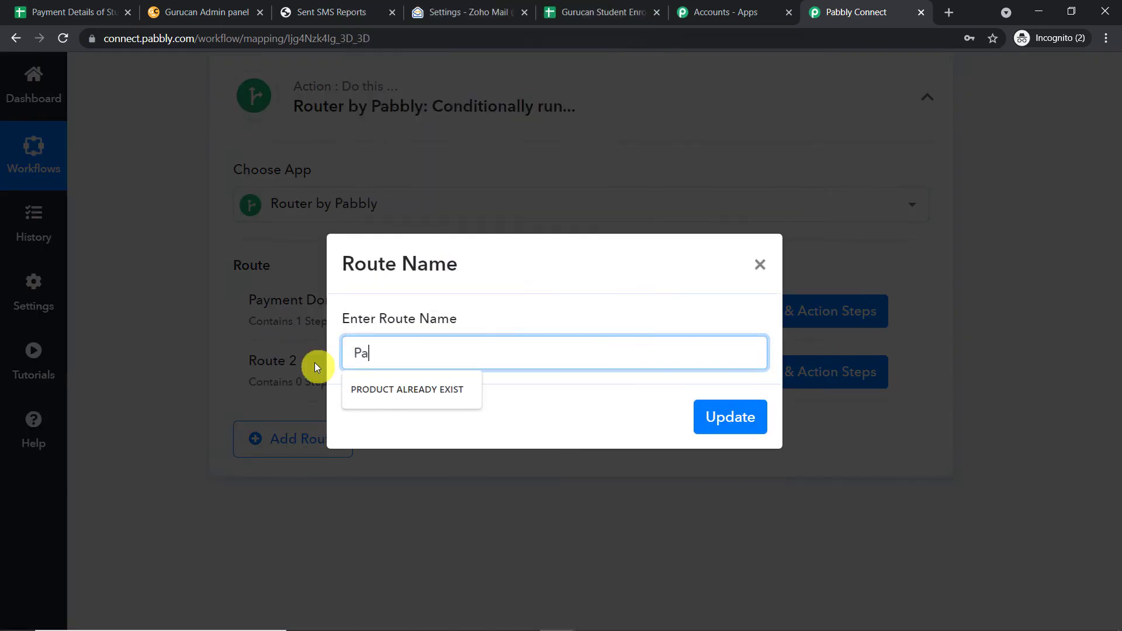
text(yment)
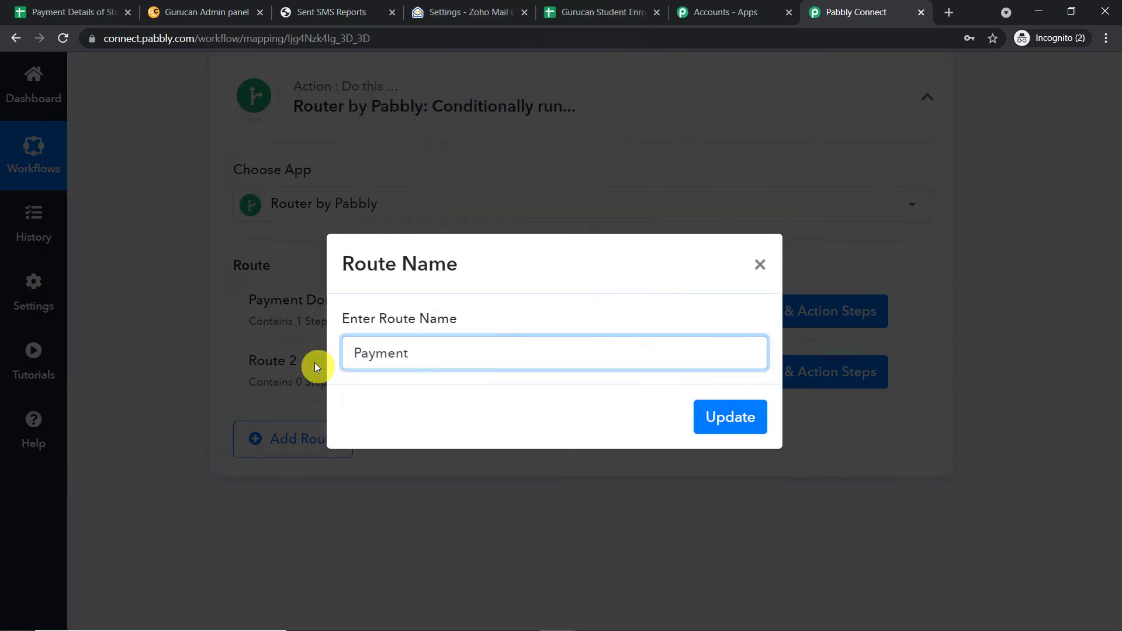
text( Fail)
click(758, 418)
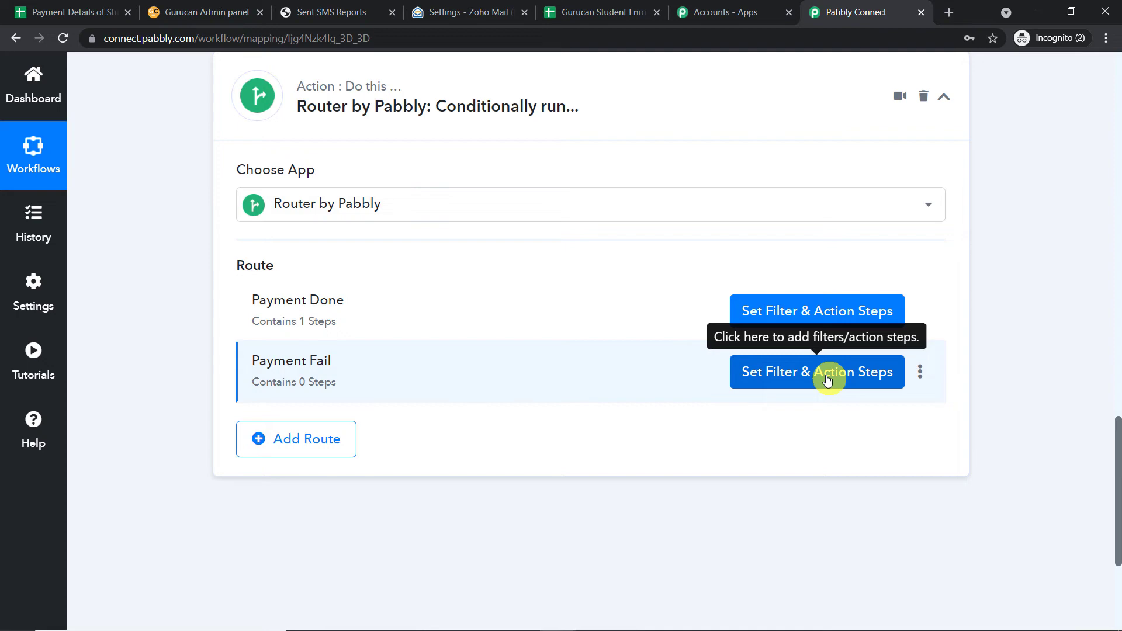
Filter the Payment Fail route on Payment Status equal to Fail, test it, then add an action step.
click(786, 380)
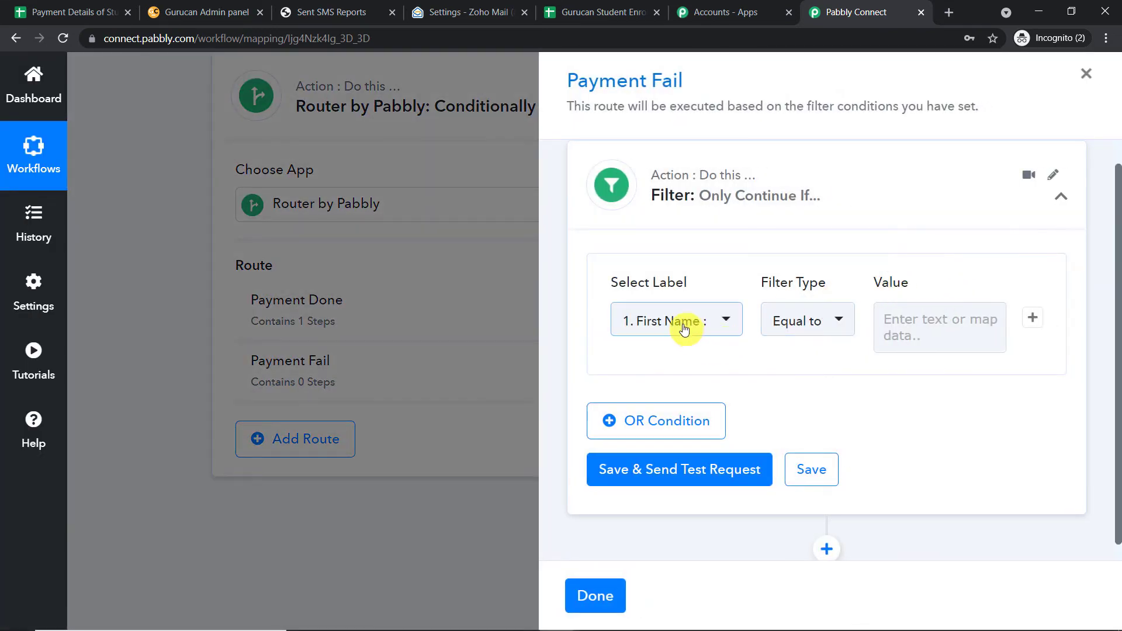
click(685, 327)
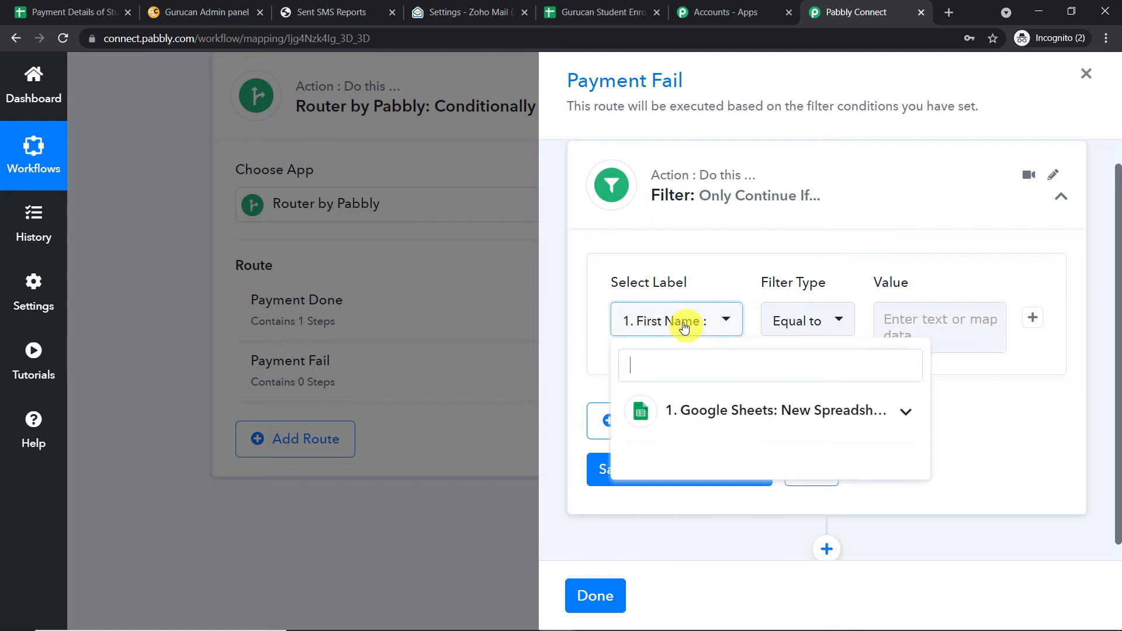
click(723, 419)
scroll(742, 450, down, 2)
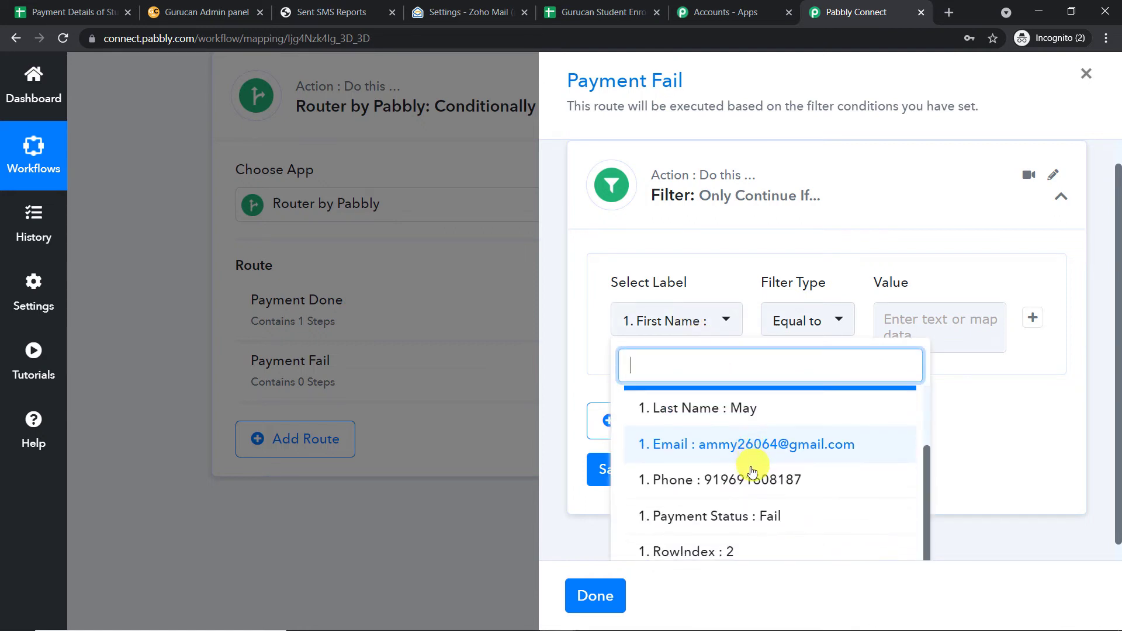
click(753, 517)
click(918, 337)
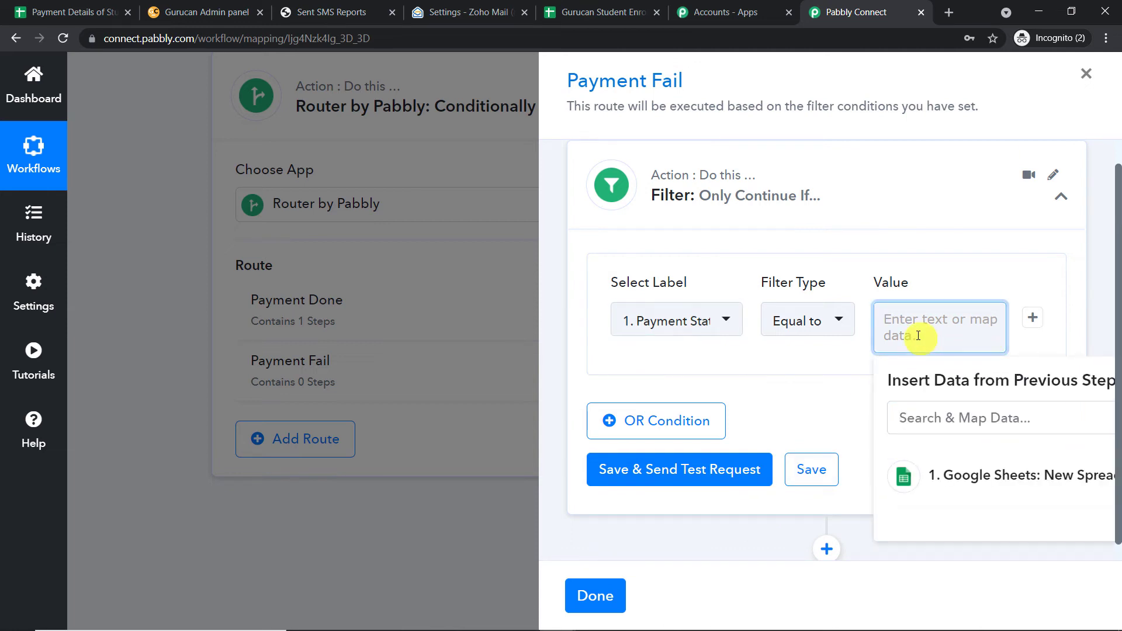
text(Fail)
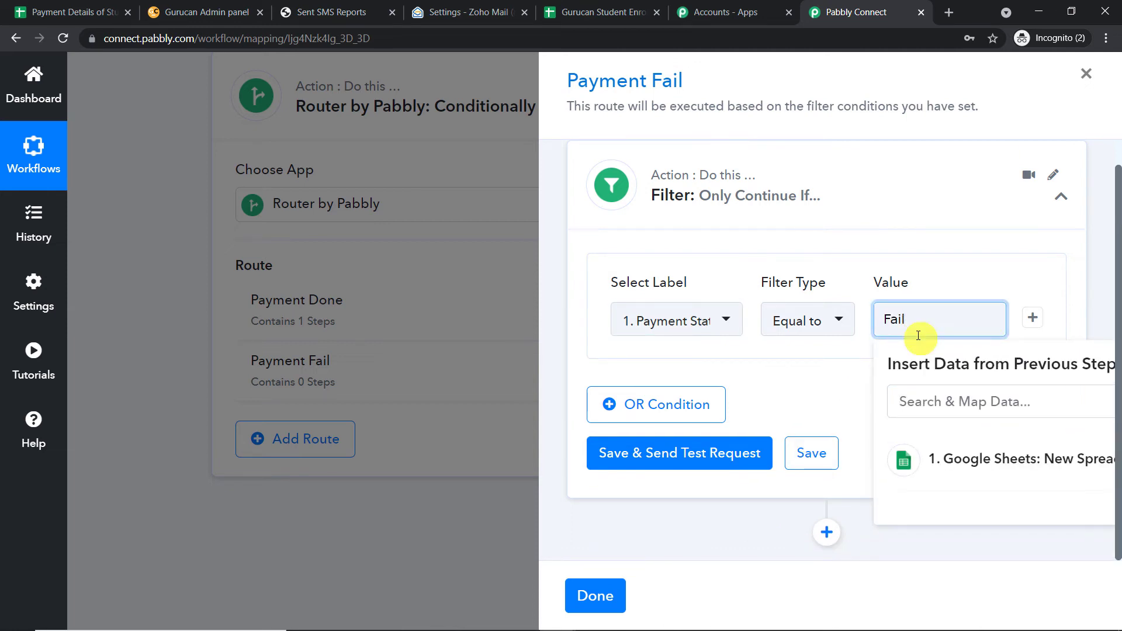
click(1103, 244)
click(718, 450)
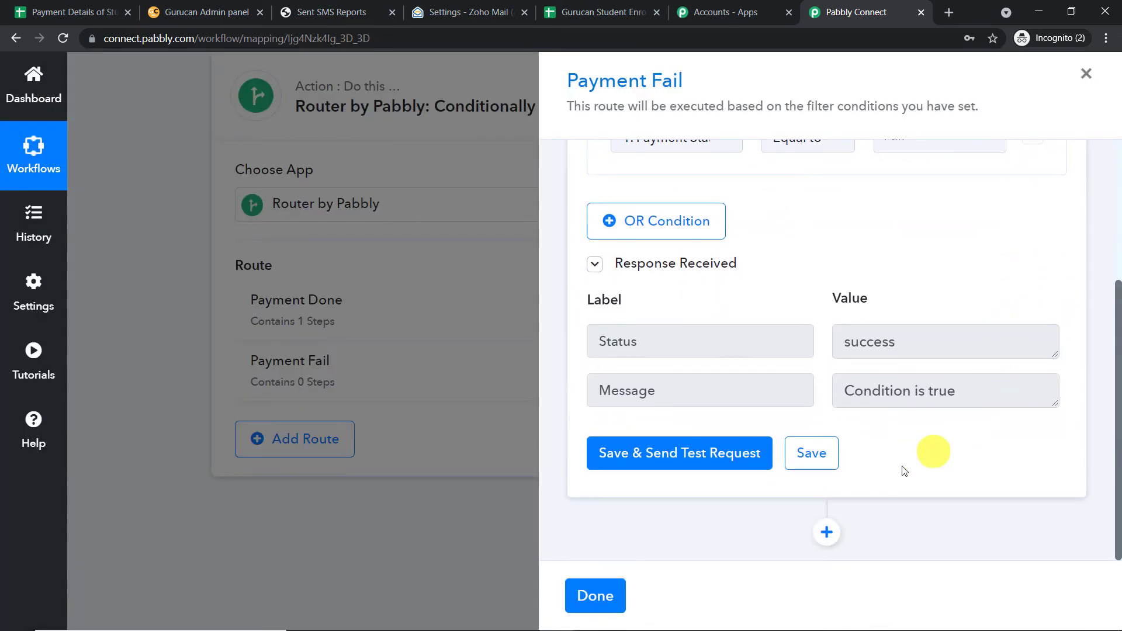
click(834, 539)
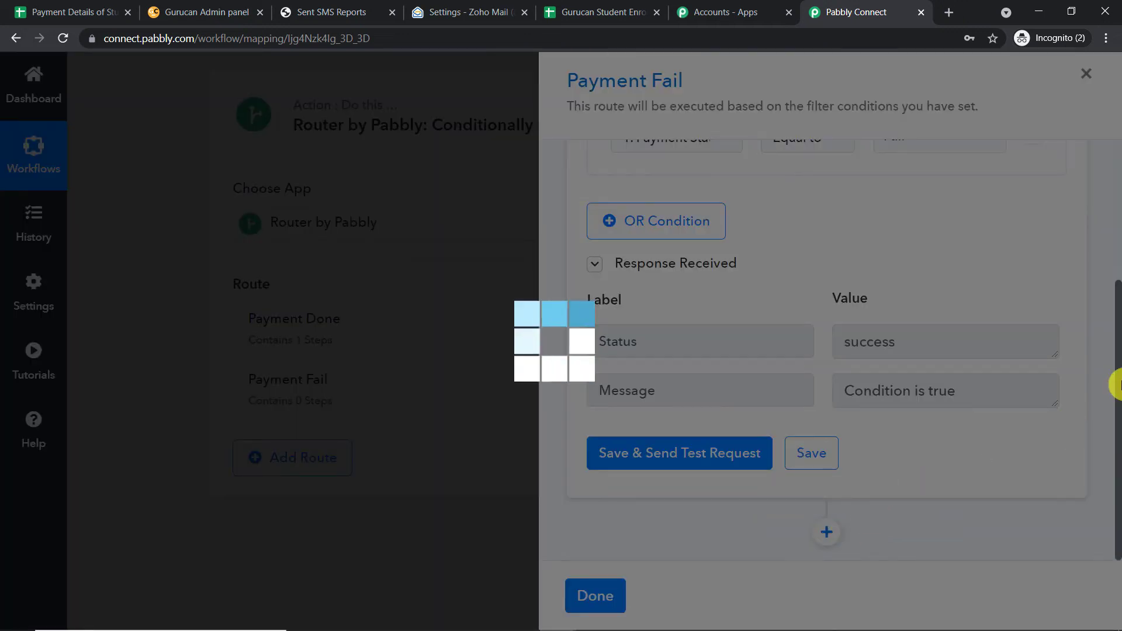
Set the new step to SmsHorizon with action event Send SMS and choose Add New Connection.
scroll(1116, 374, down, 2)
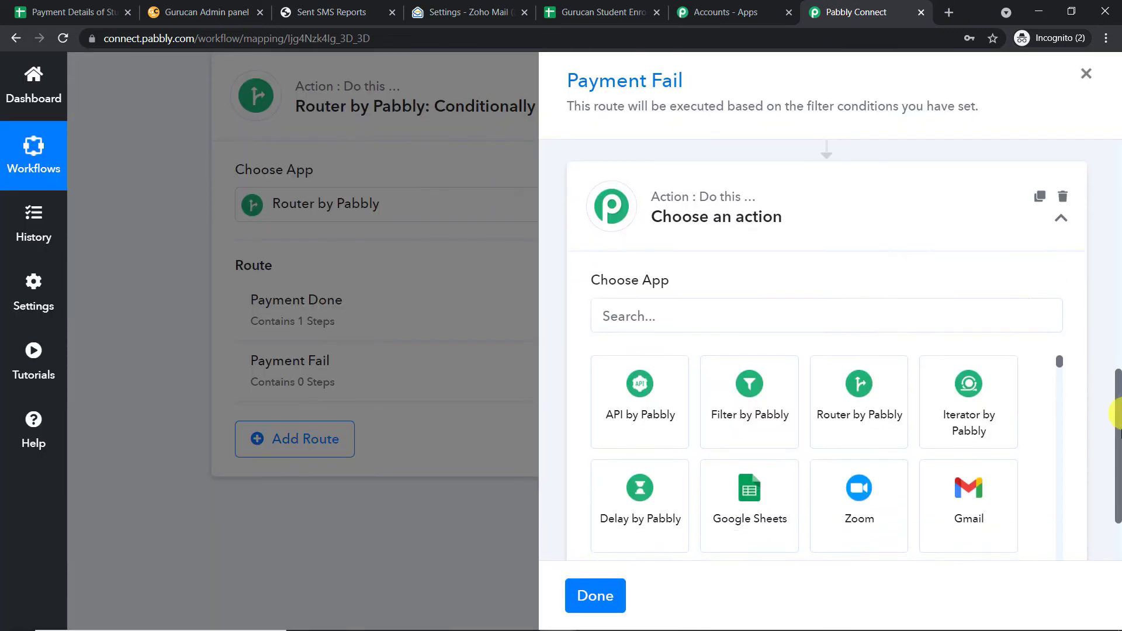
click(728, 215)
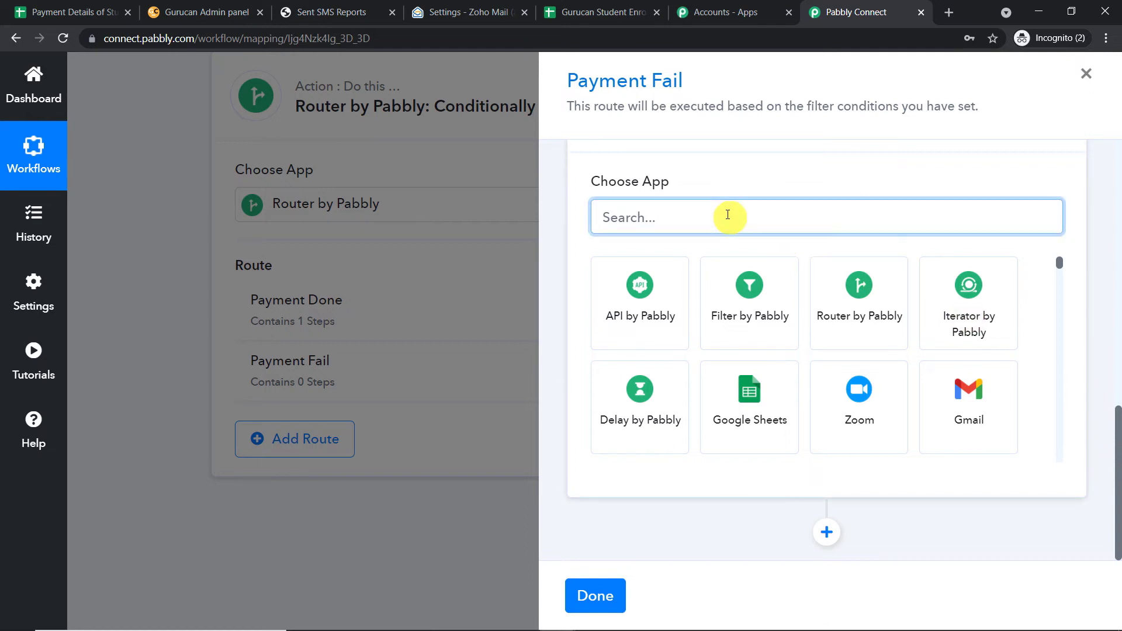
text(sms)
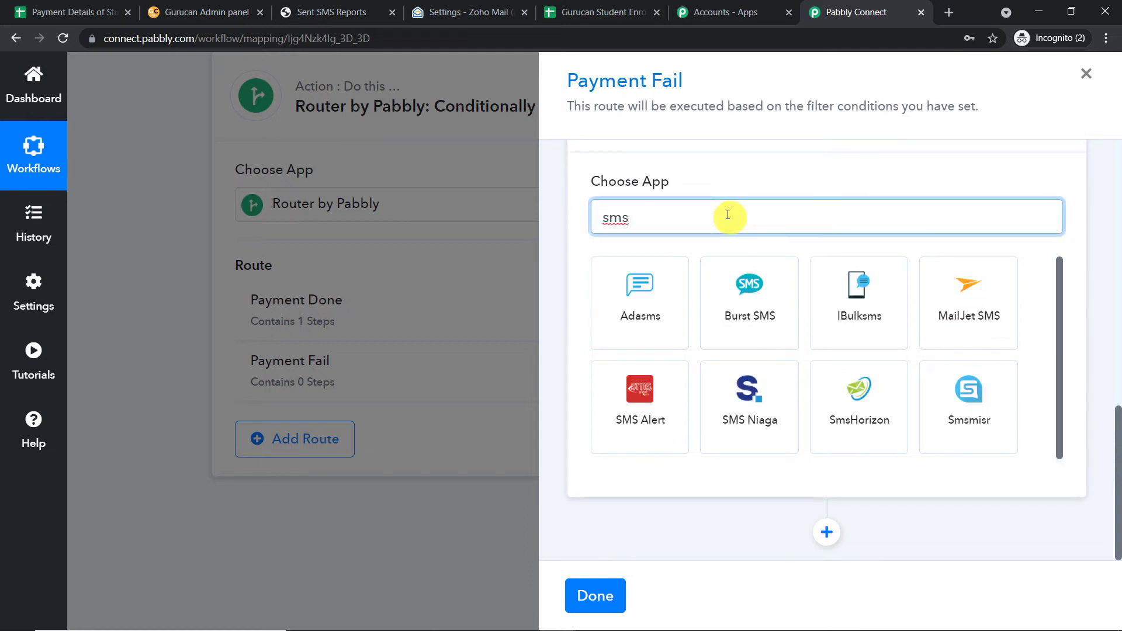
click(870, 390)
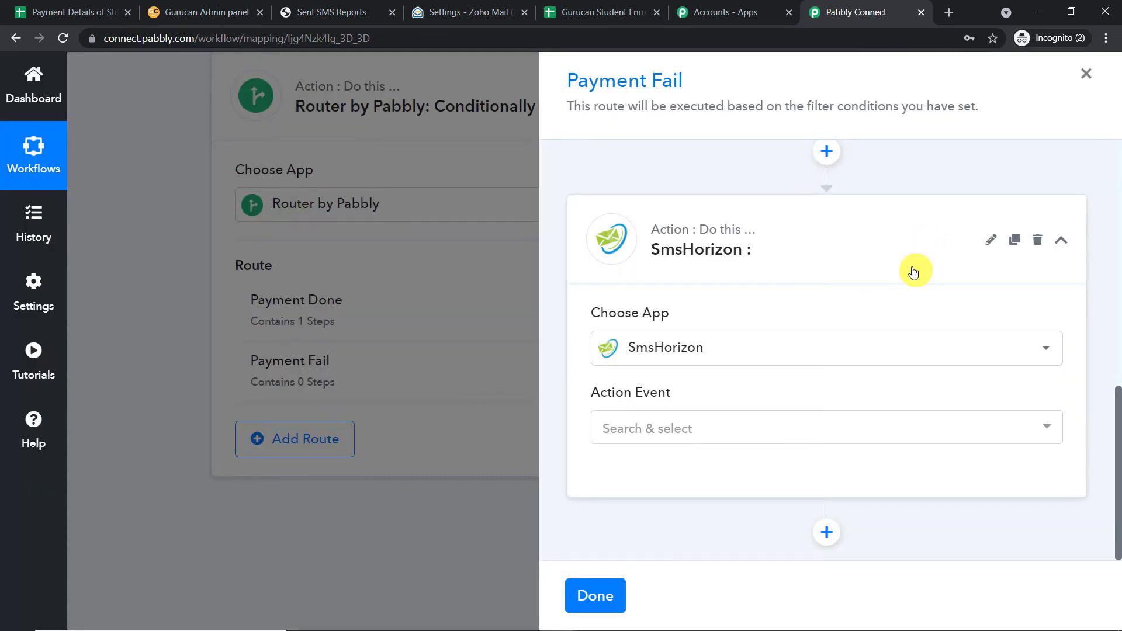
click(705, 426)
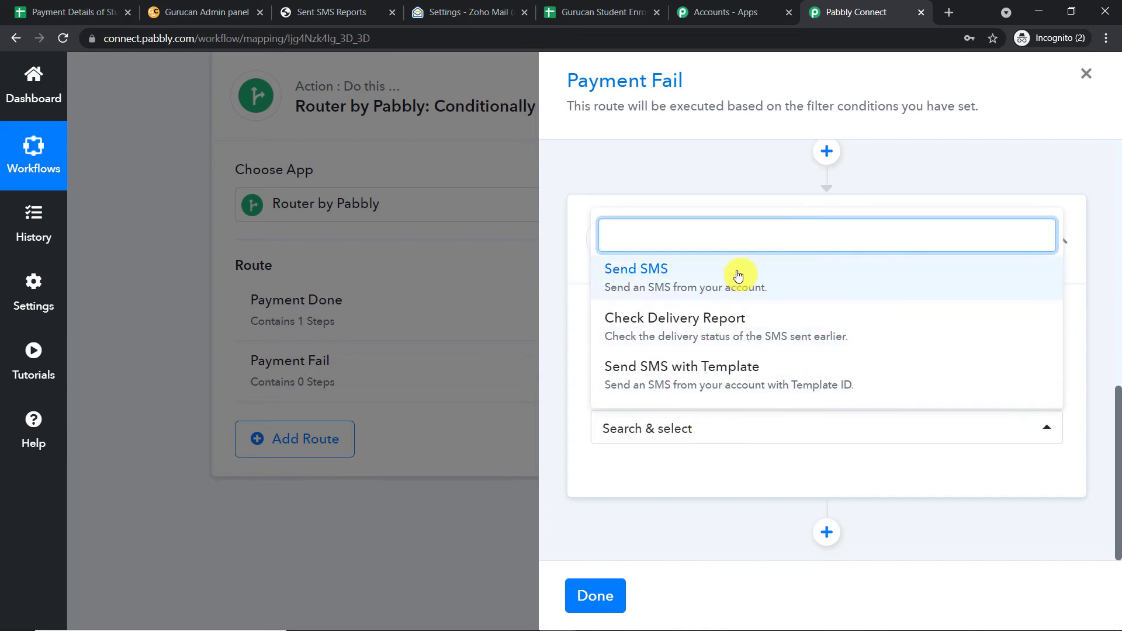
click(738, 273)
click(639, 409)
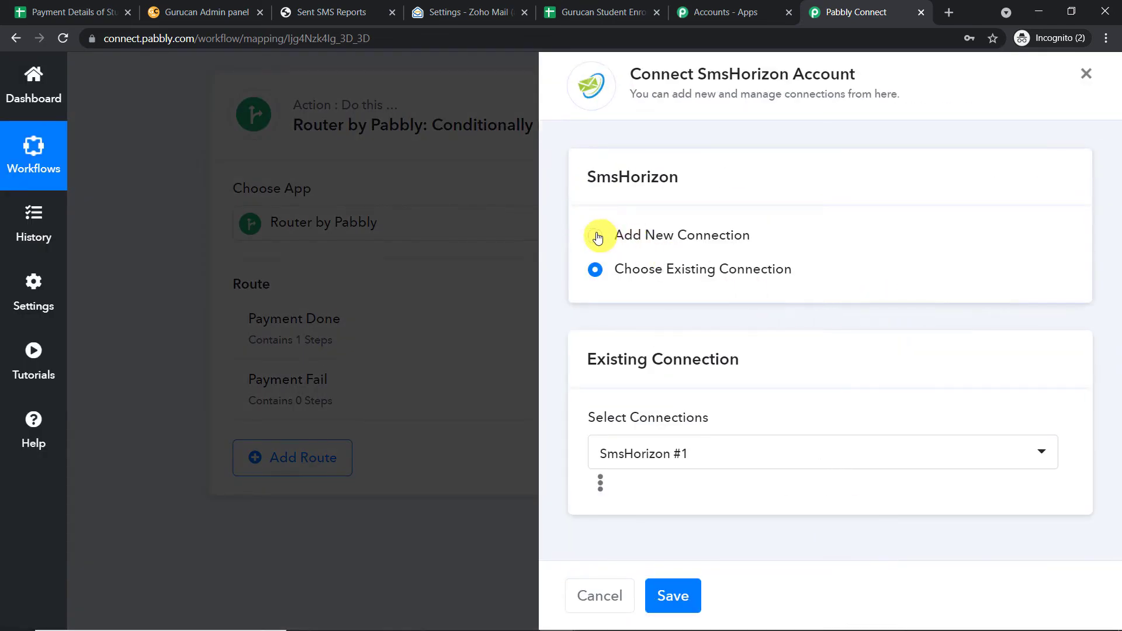
click(595, 235)
scroll(783, 257, down, 3)
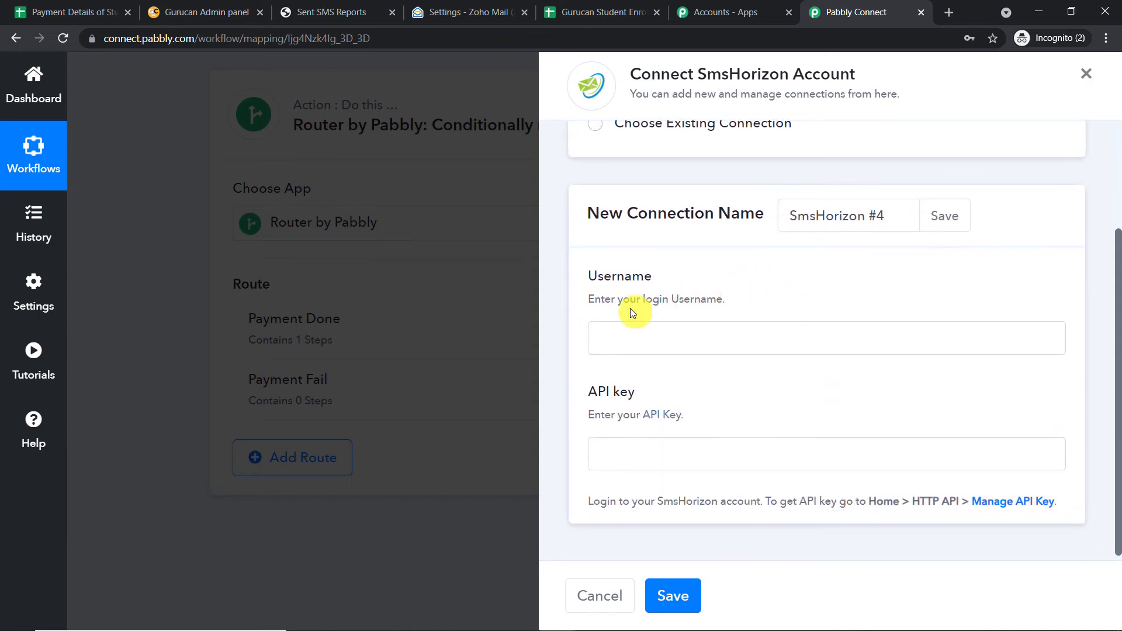
scroll(626, 313, down, 1)
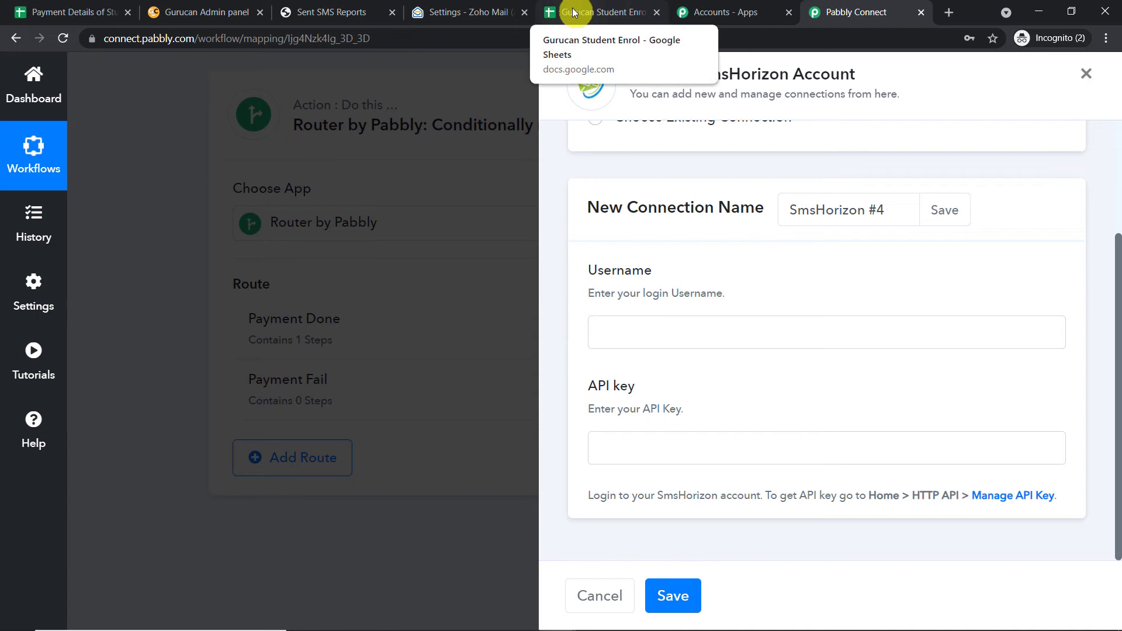
Copy the API key from SmsHorizon's HTTP API > Manage API Key page, then focus Pabbly's API key field.
click(367, 14)
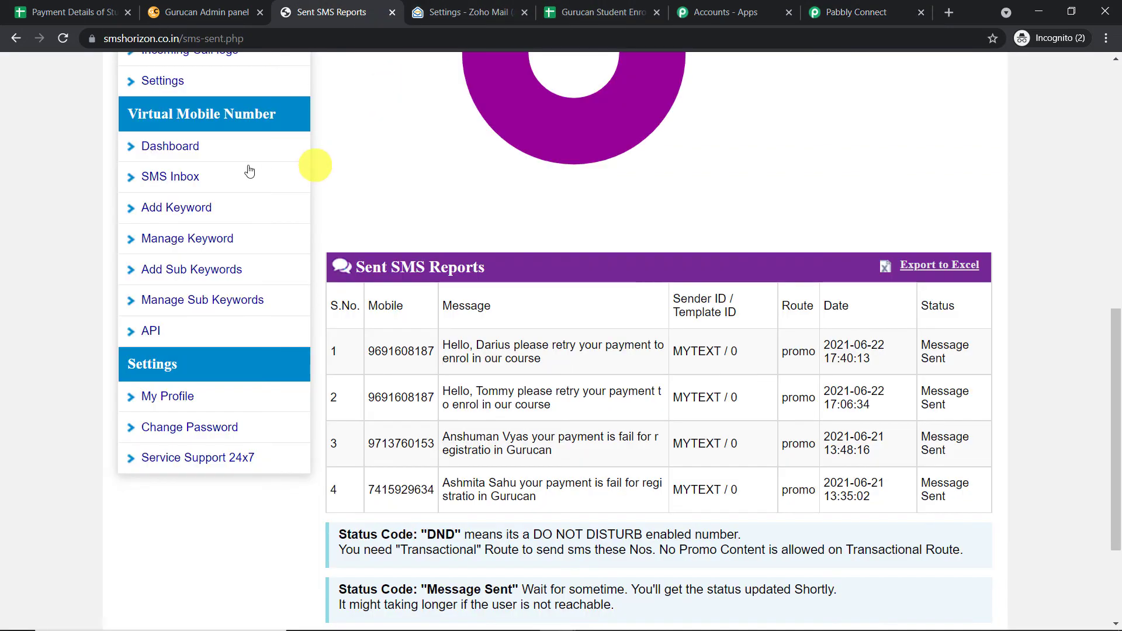
scroll(233, 168, up, 3)
scroll(220, 280, up, 1)
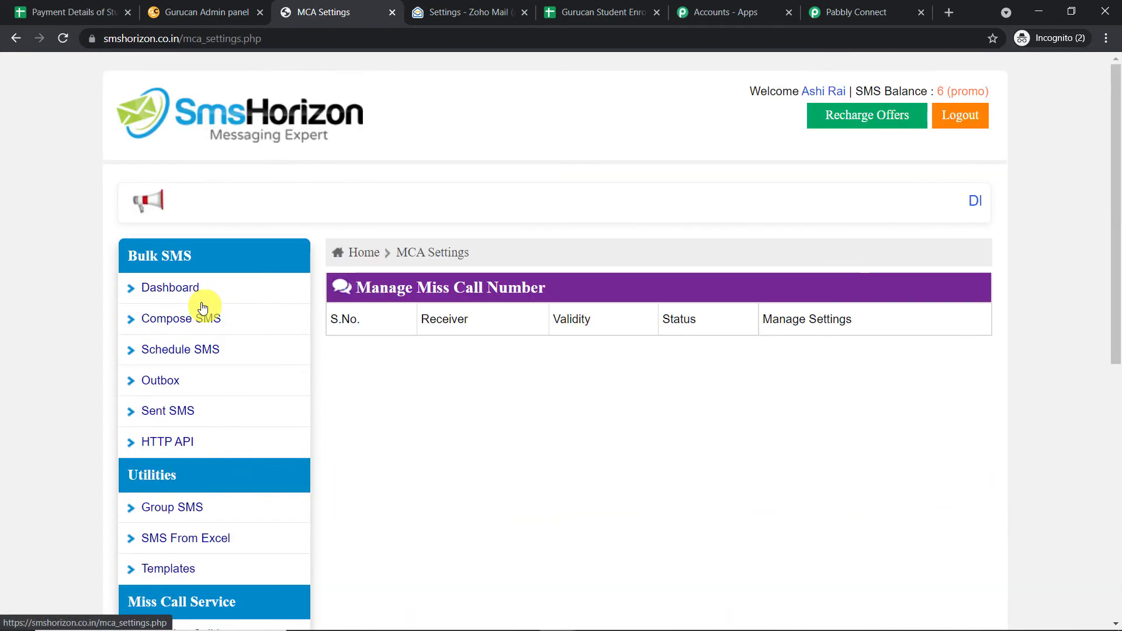
scroll(210, 309, down, 3)
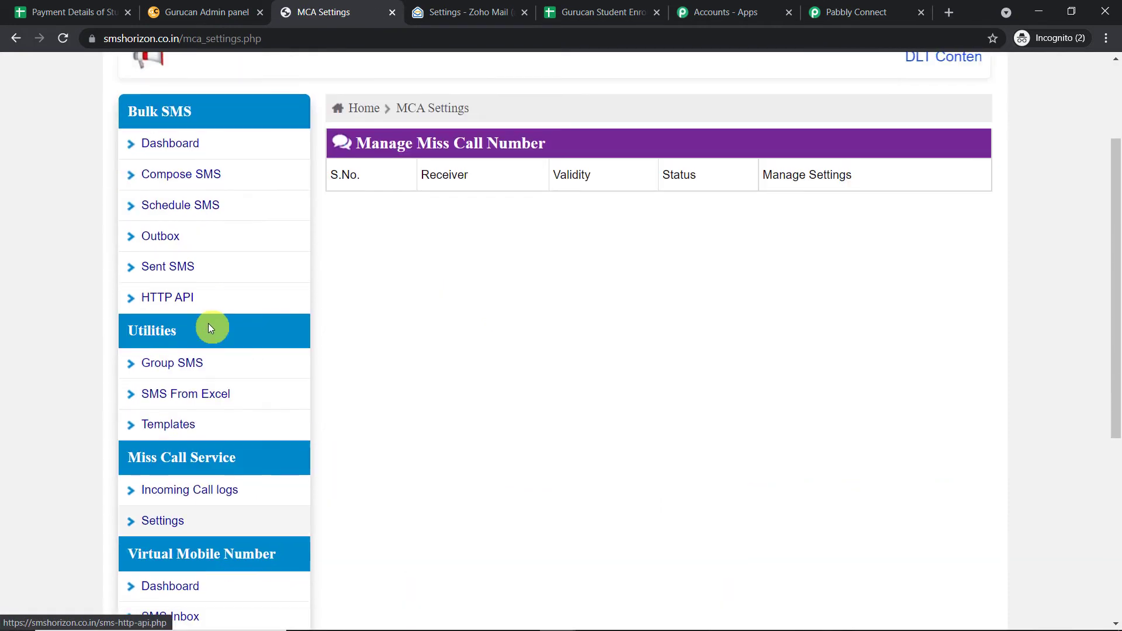
click(189, 300)
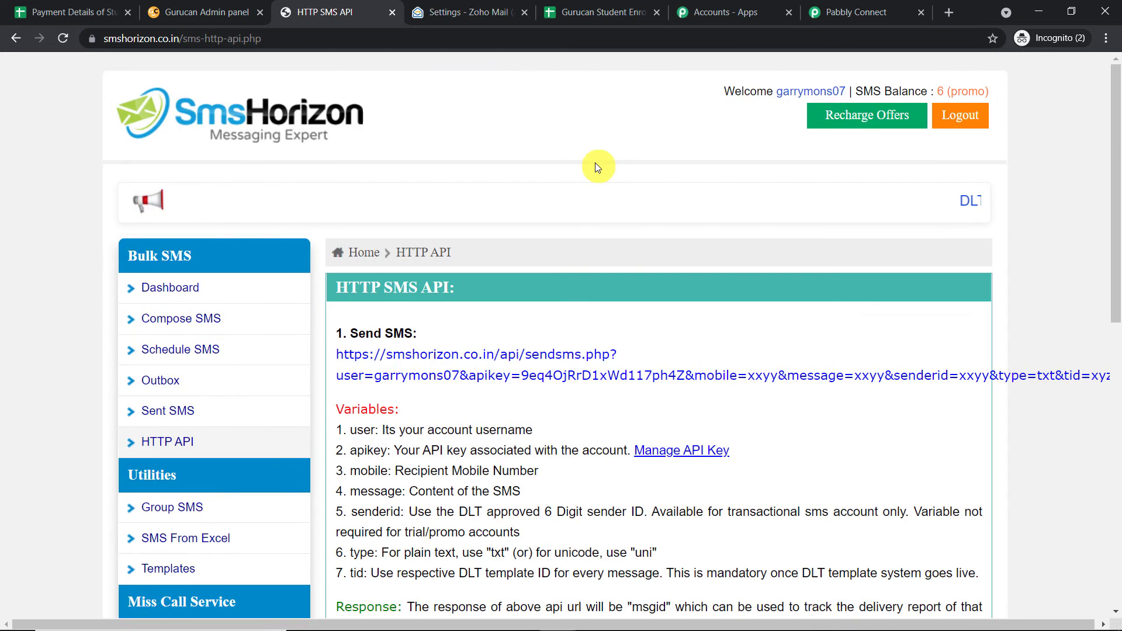
scroll(596, 165, down, 3)
click(674, 233)
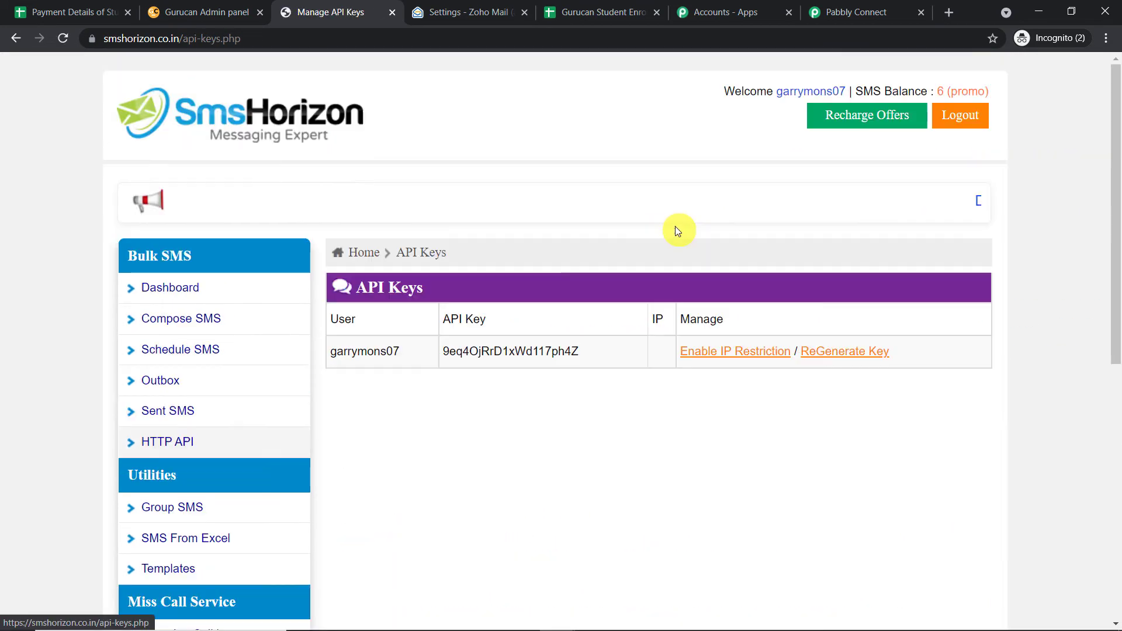
drag(588, 352, 447, 351)
right_click(450, 354)
click(467, 361)
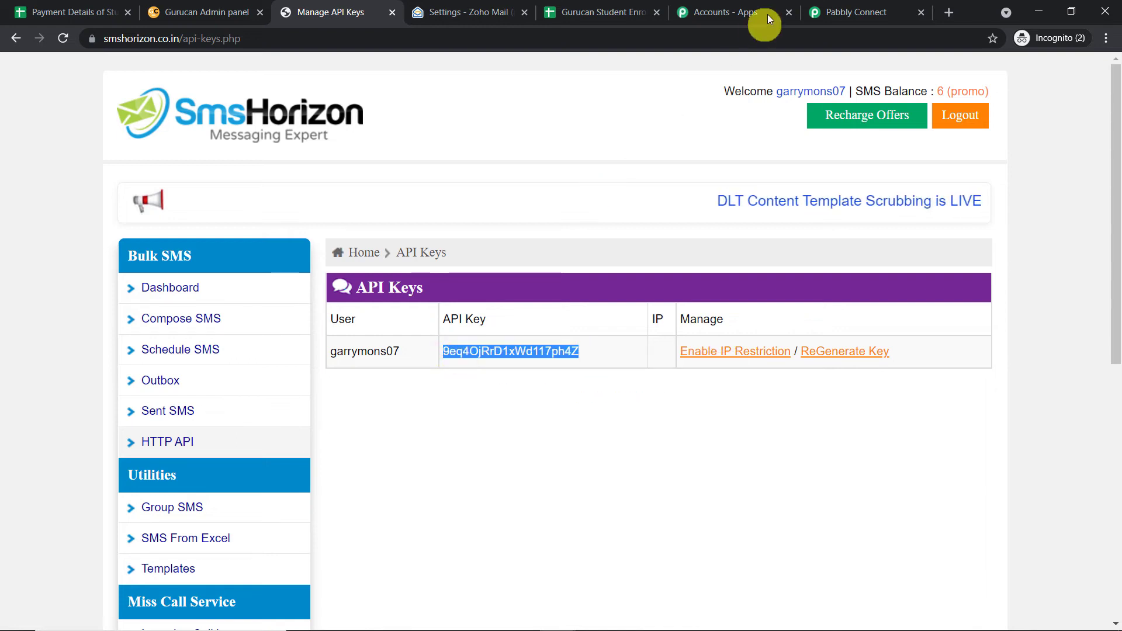
click(854, 12)
click(614, 449)
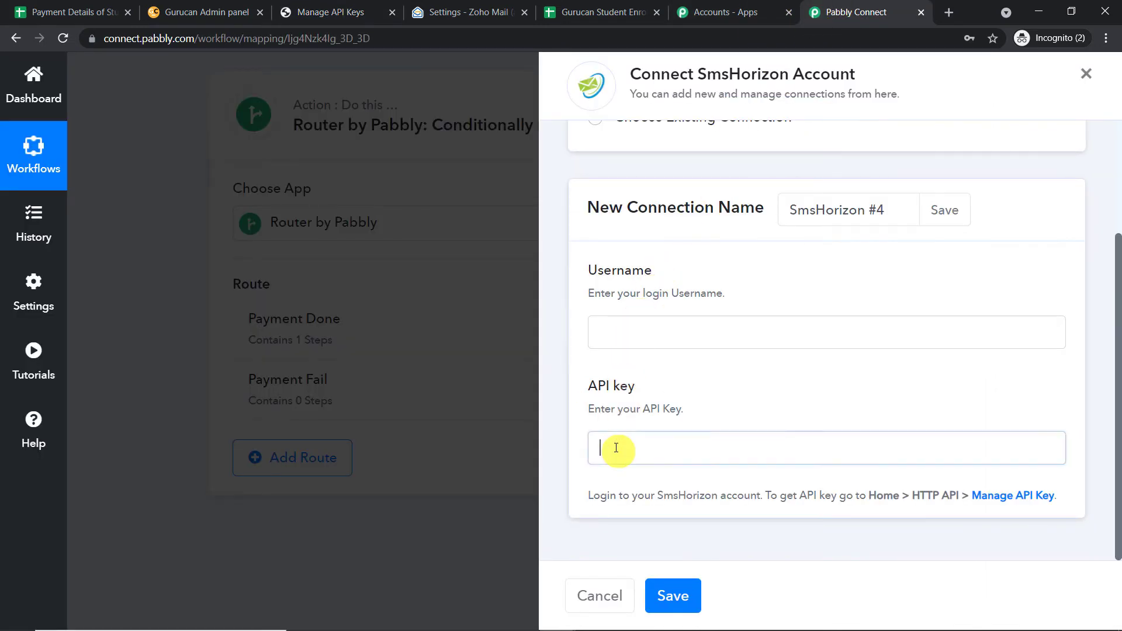
Paste the copied API key into the SmsHorizon connection's API Key field.
right_click(615, 448)
click(652, 333)
click(637, 328)
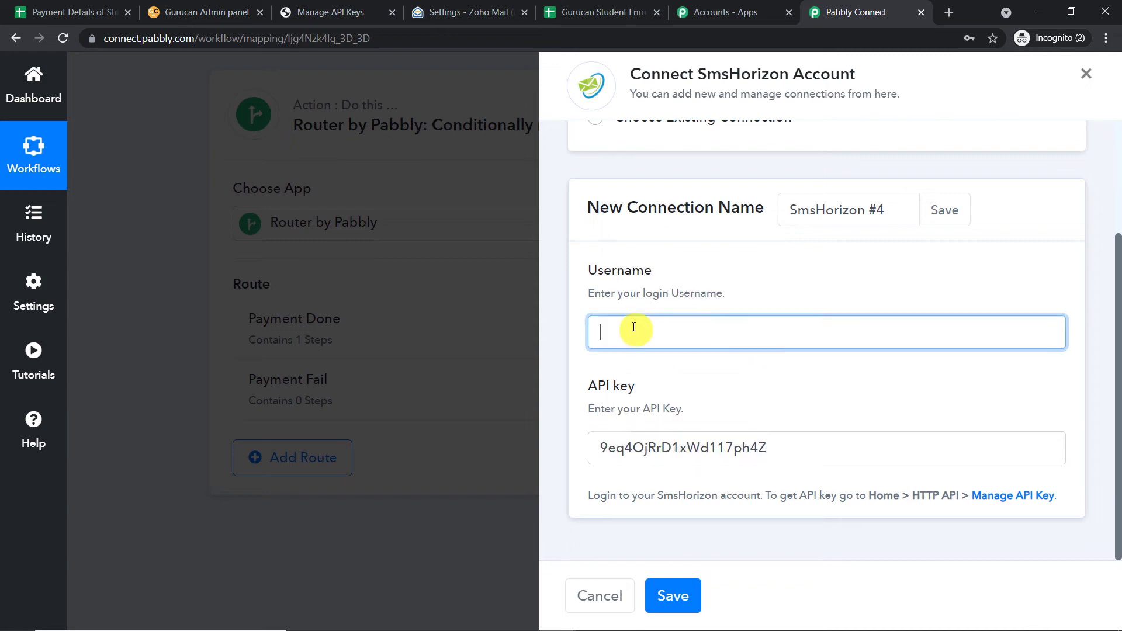
Copy the account username from the SmsHorizon API Keys page.
click(208, 12)
click(96, 8)
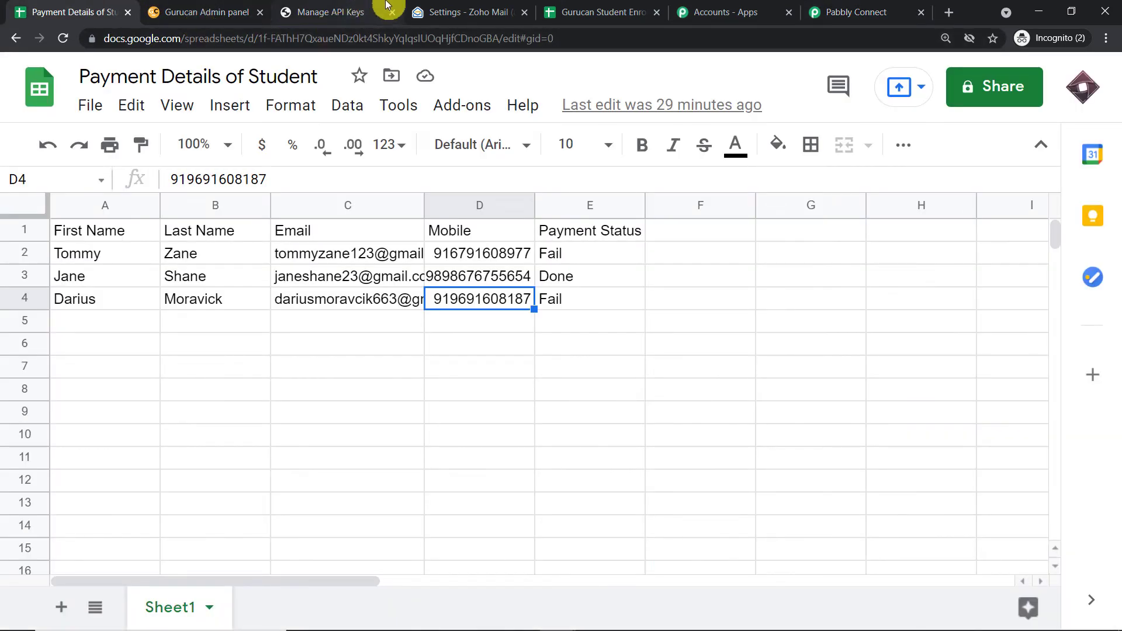
click(366, 10)
drag(402, 350, 328, 353)
click(355, 353)
drag(402, 351, 334, 352)
right_click(335, 353)
click(351, 359)
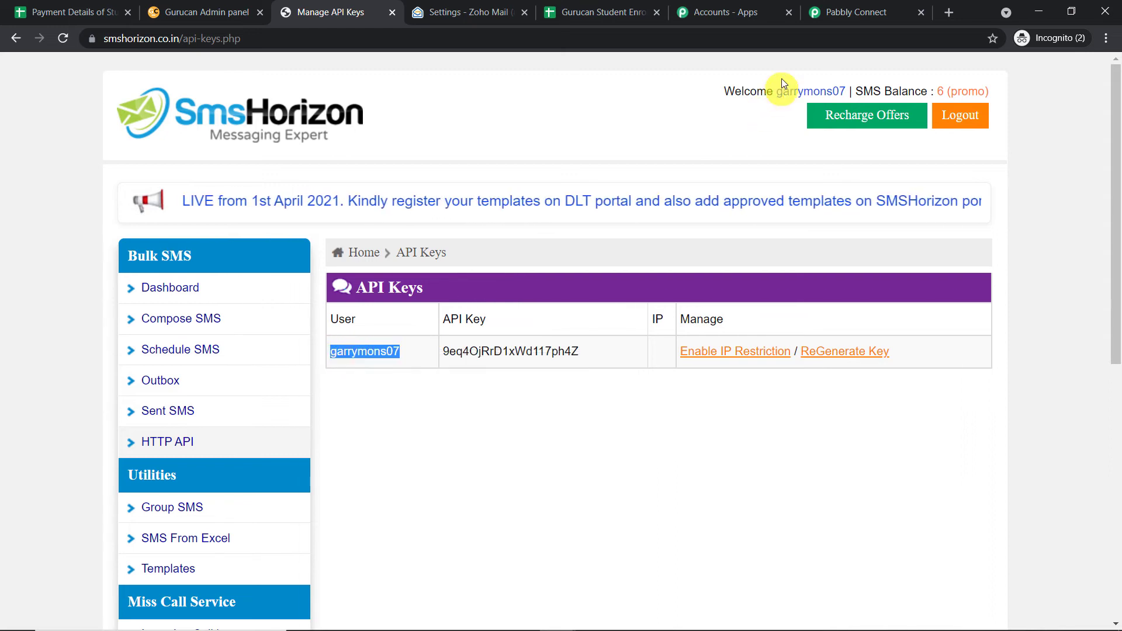
Paste the username into the Username field and save the SmsHorizon connection.
click(856, 11)
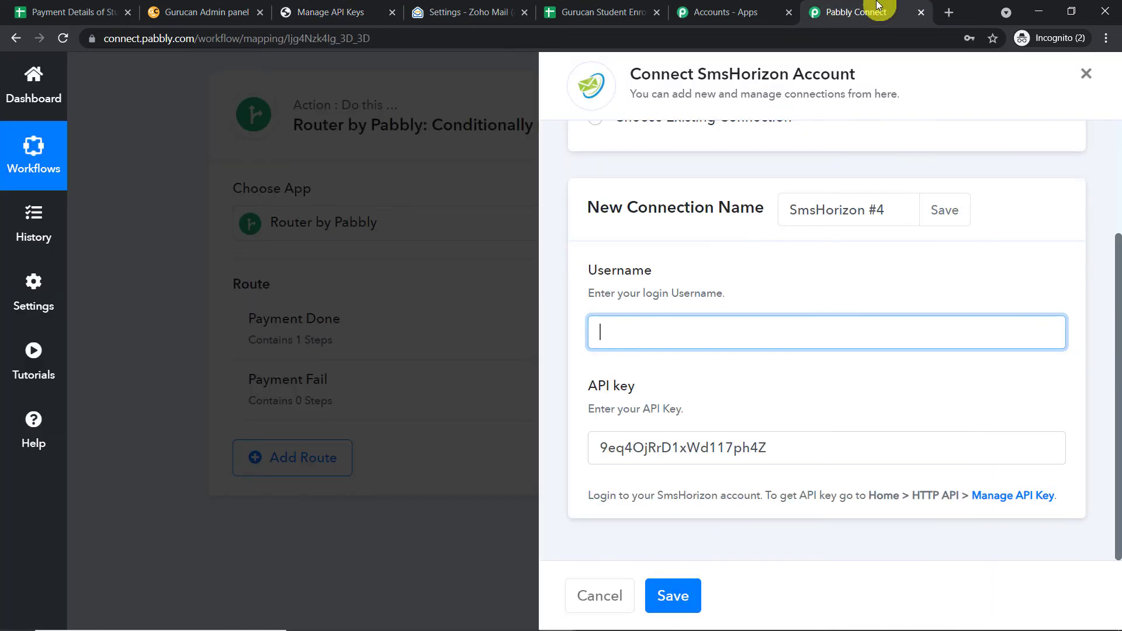
right_click(687, 331)
click(728, 447)
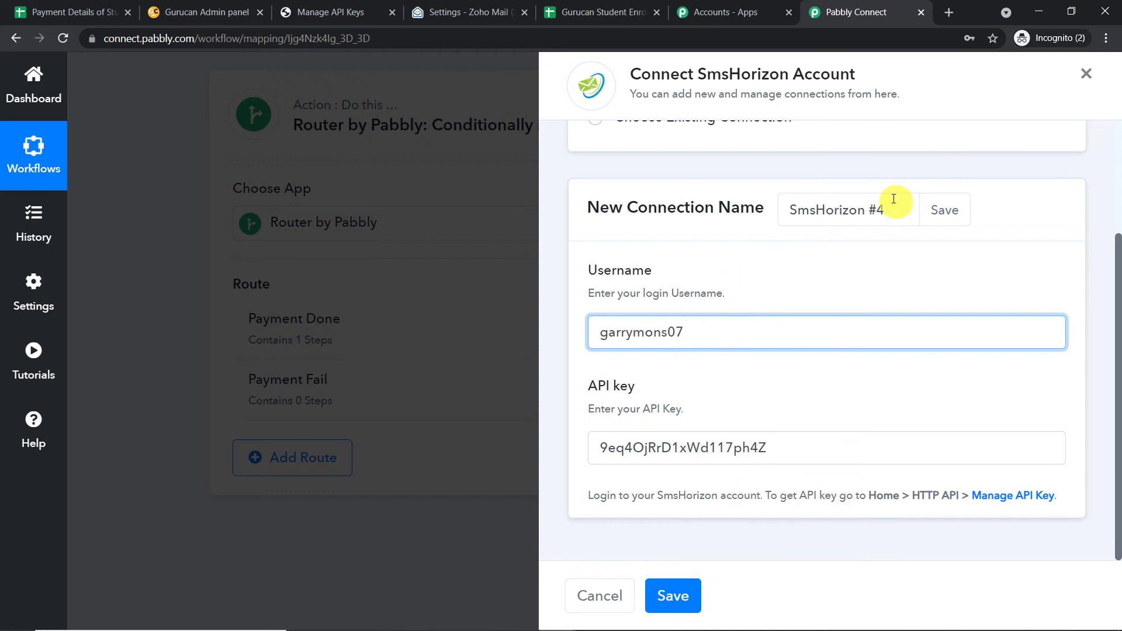
click(672, 594)
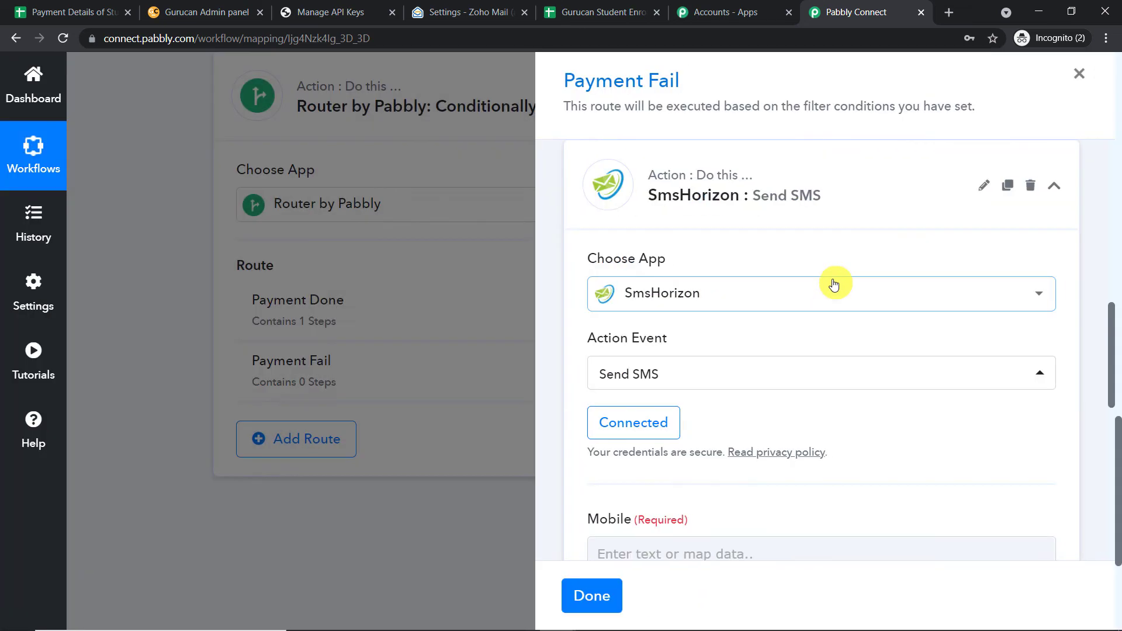
Map the Google Sheets row's '1. Phone' value into the Mobile field.
scroll(834, 280, down, 5)
scroll(784, 238, down, 1)
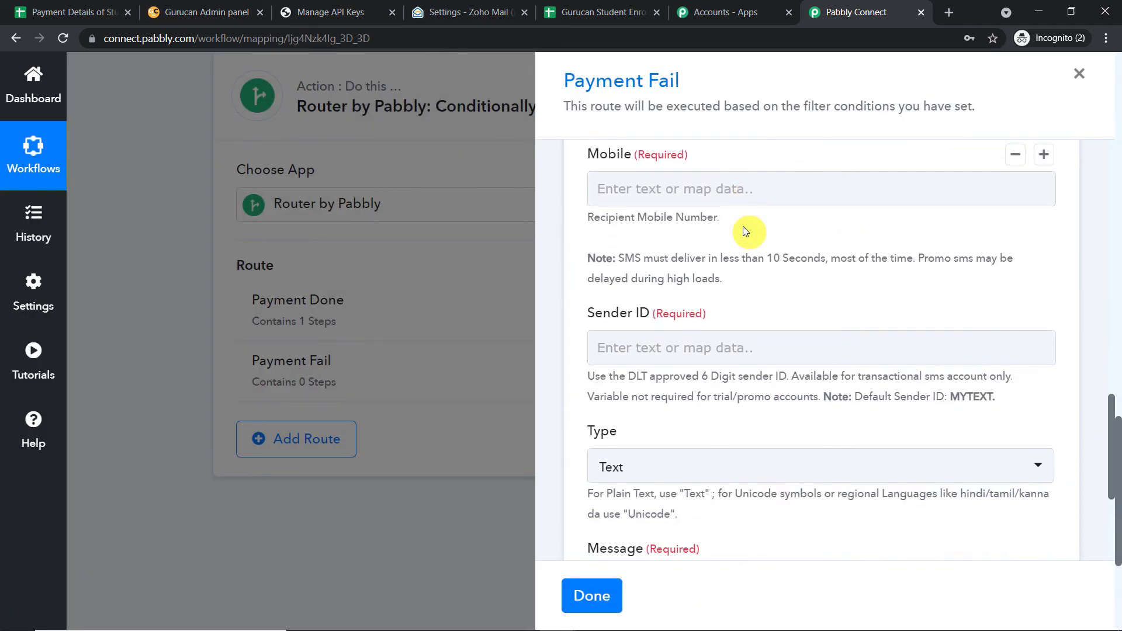
click(704, 189)
click(707, 329)
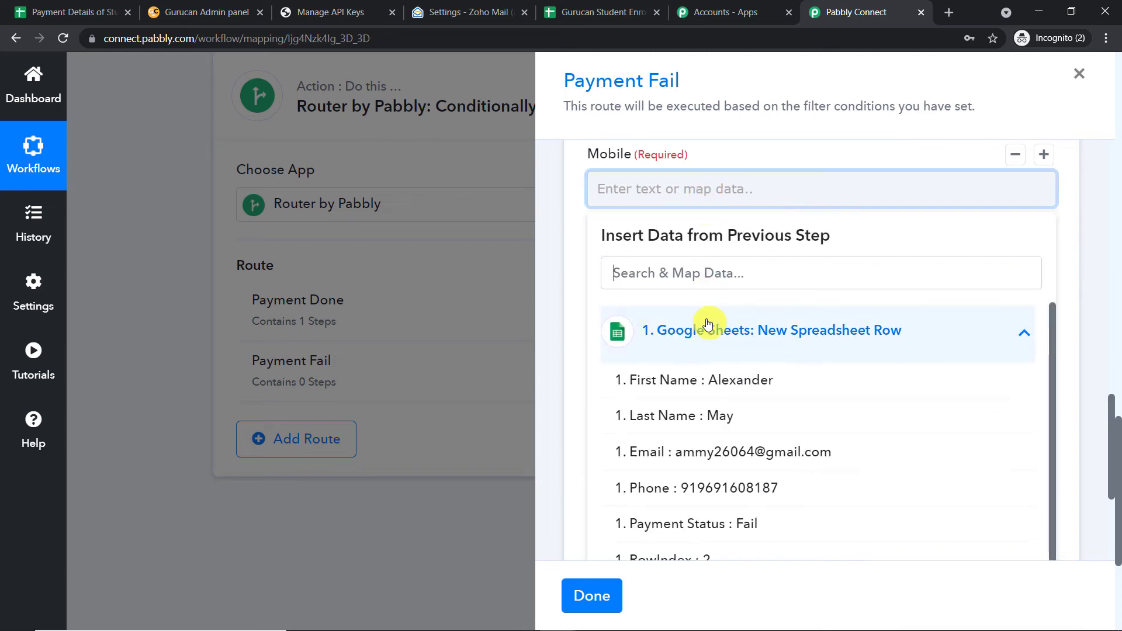
scroll(745, 380, down, 1)
click(730, 474)
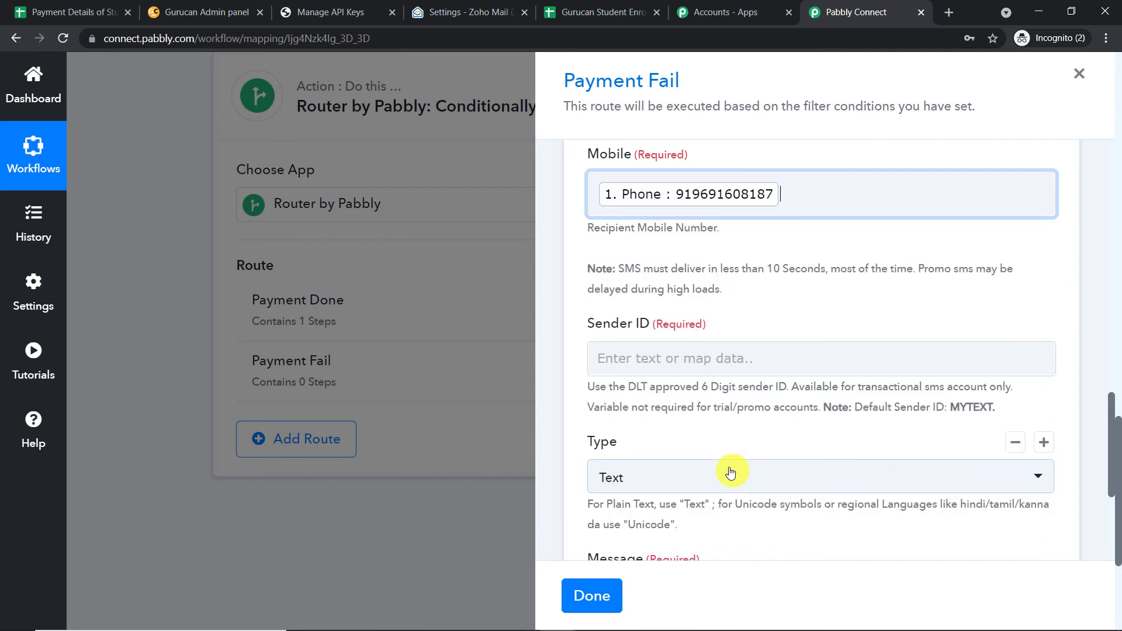
click(807, 153)
Set the Sender ID to MYTEXT copied from its help text, then begin the SMS message.
scroll(794, 179, down, 2)
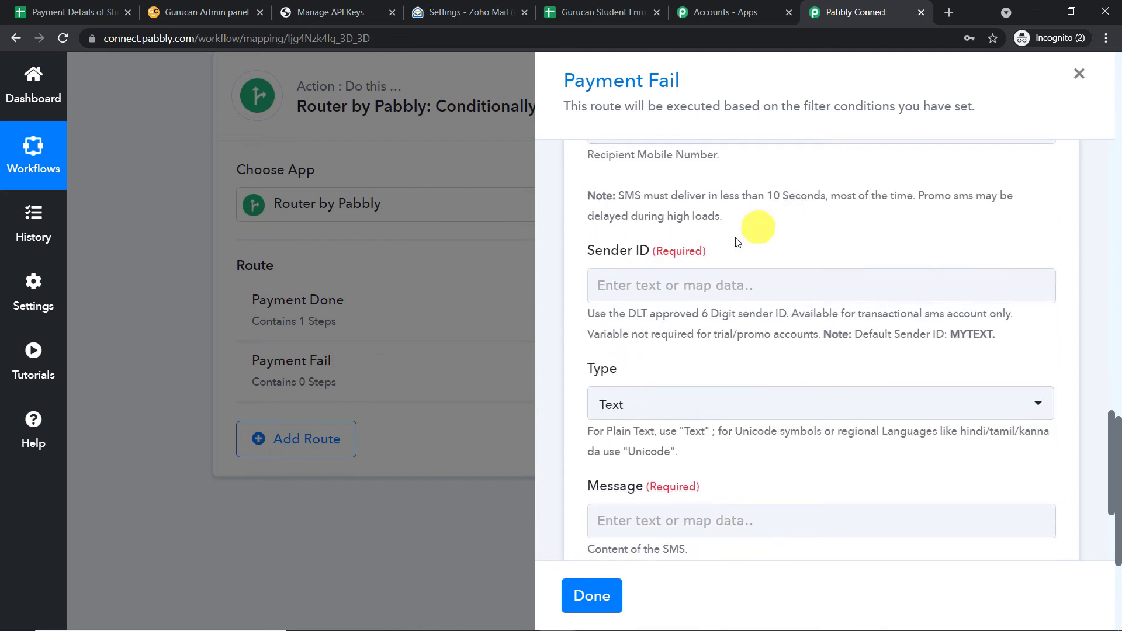
click(672, 216)
click(925, 234)
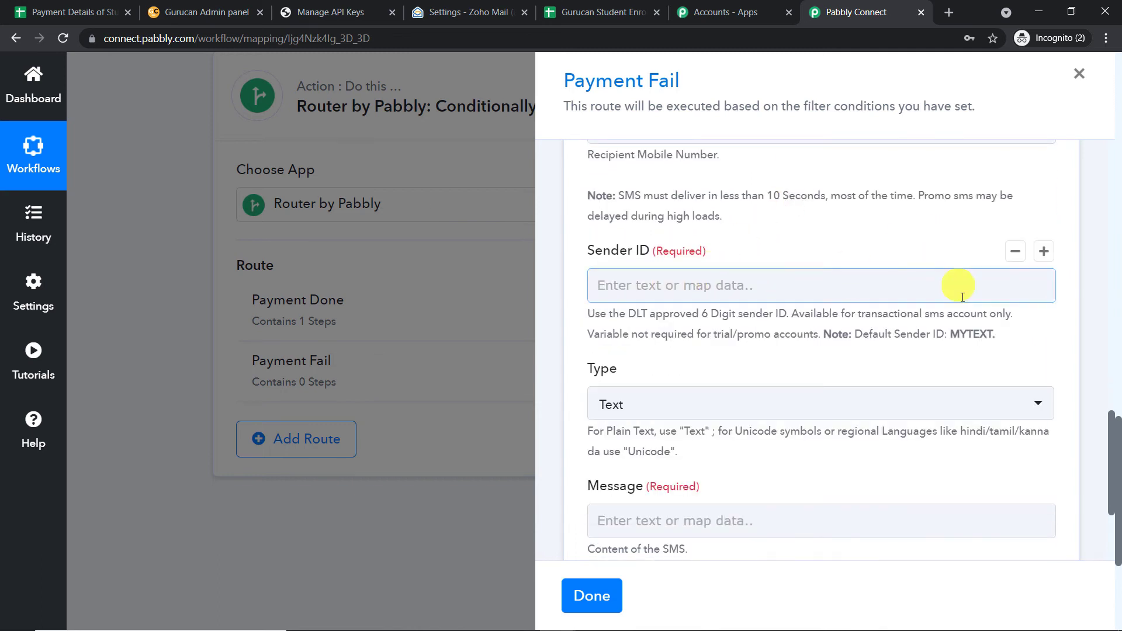
drag(992, 335, 953, 331)
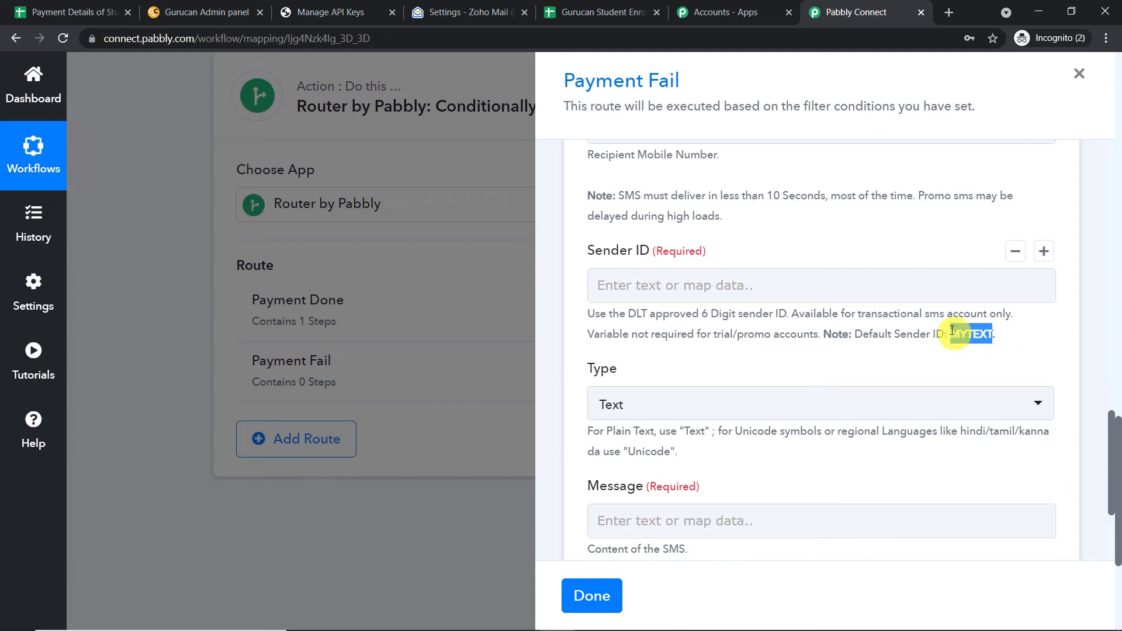
right_click(960, 337)
click(917, 341)
click(722, 286)
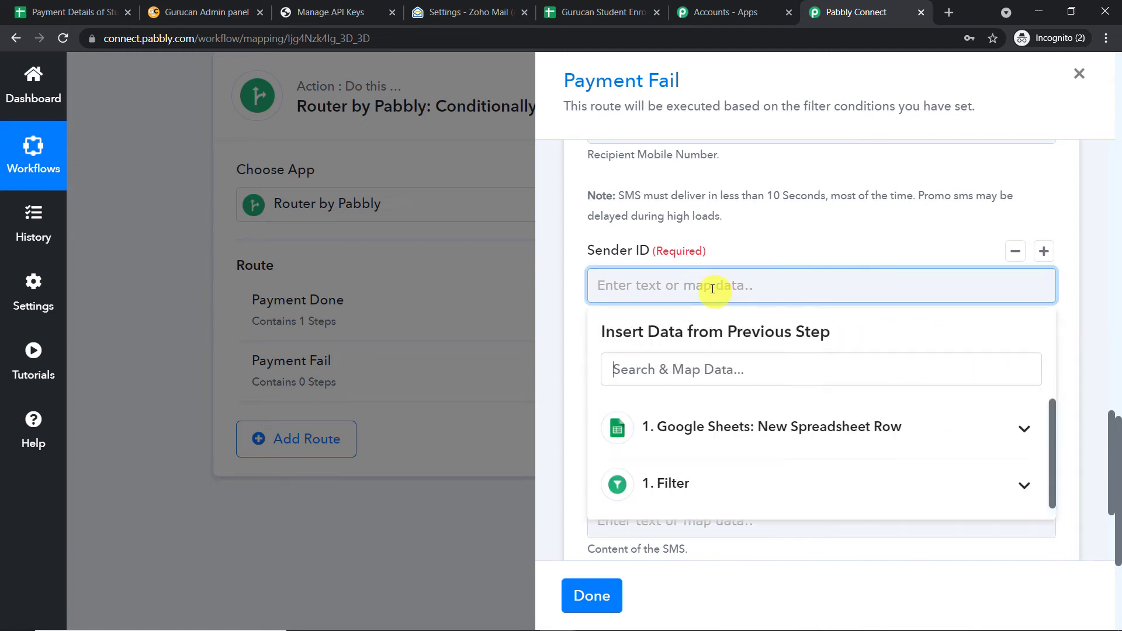
right_click(712, 288)
click(765, 404)
click(789, 235)
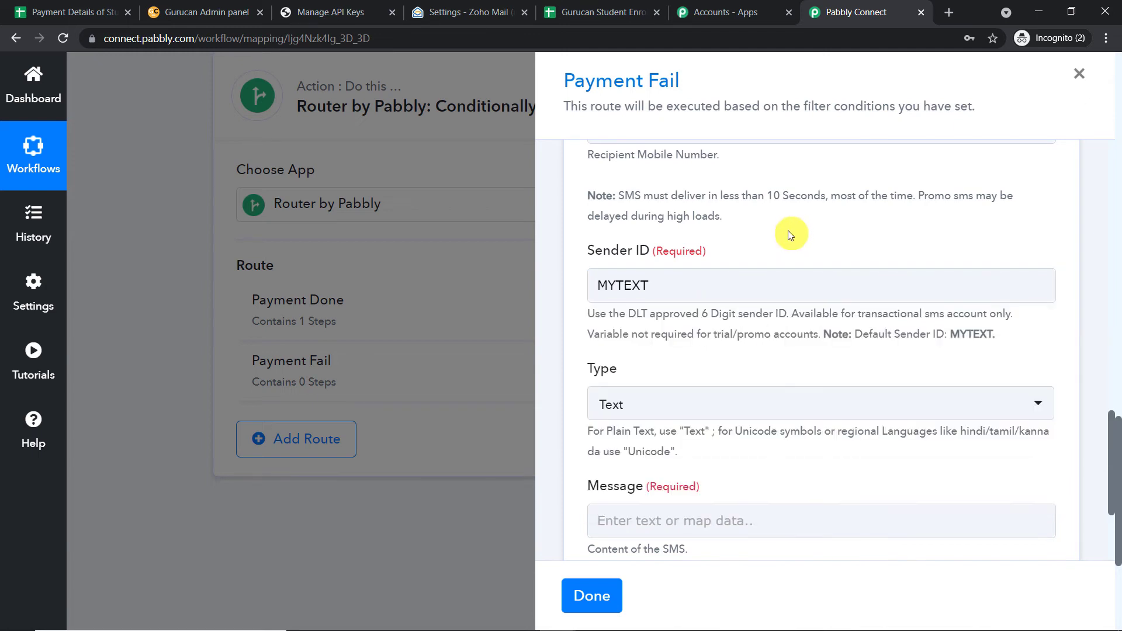
scroll(754, 269, down, 4)
click(640, 374)
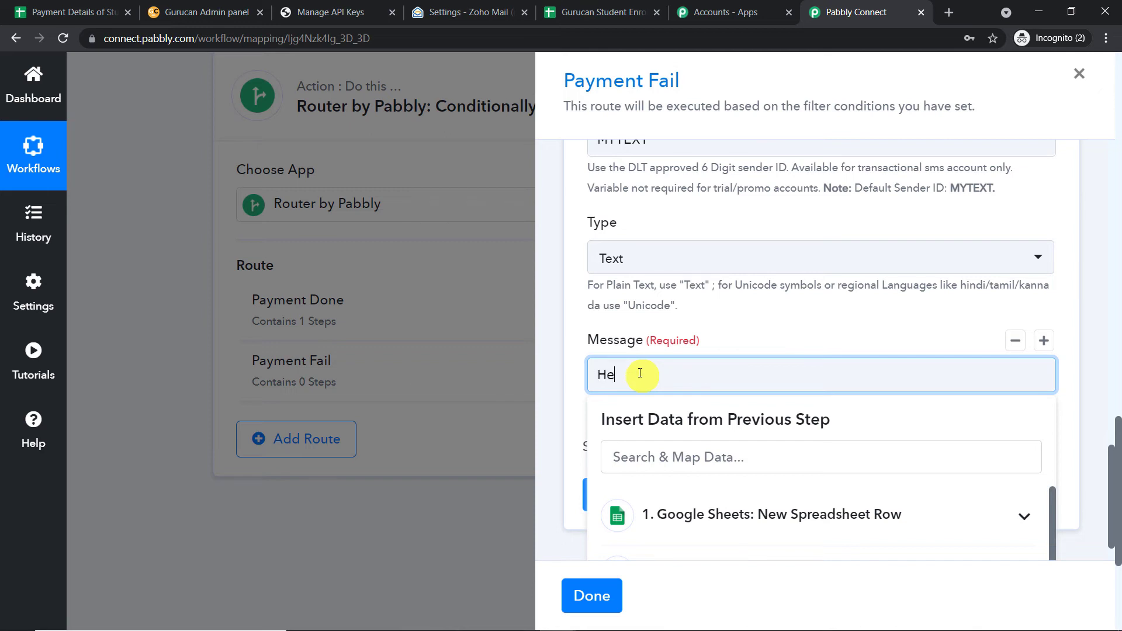
Insert First Name after 'Hello', add the payment-failure text, and send a test SMS.
scroll(702, 386, down, 1)
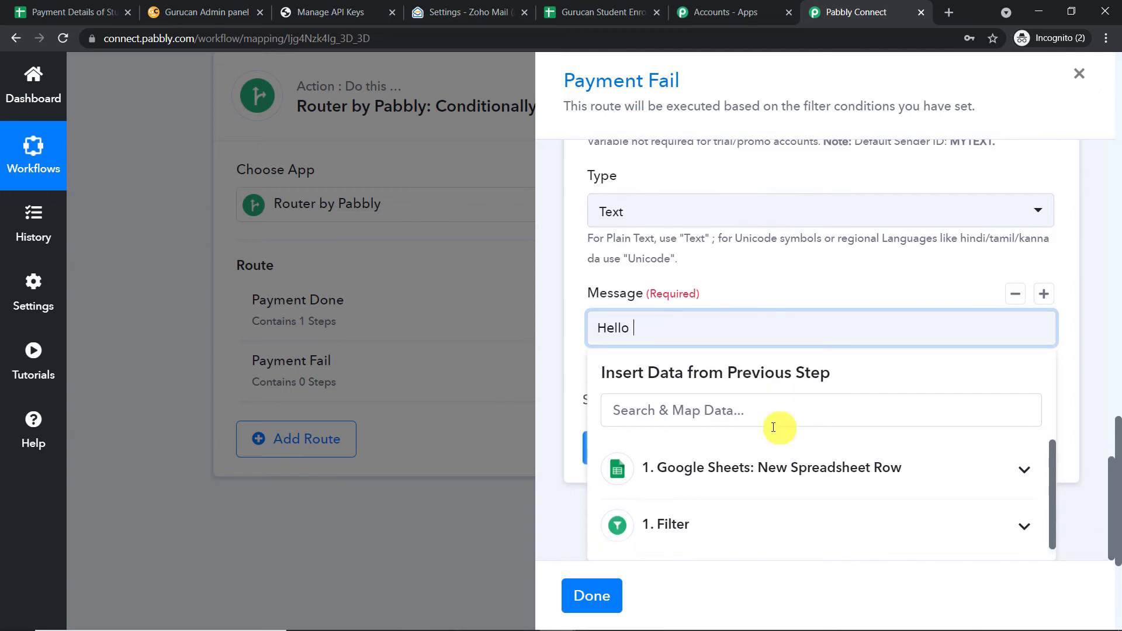
click(752, 467)
click(763, 455)
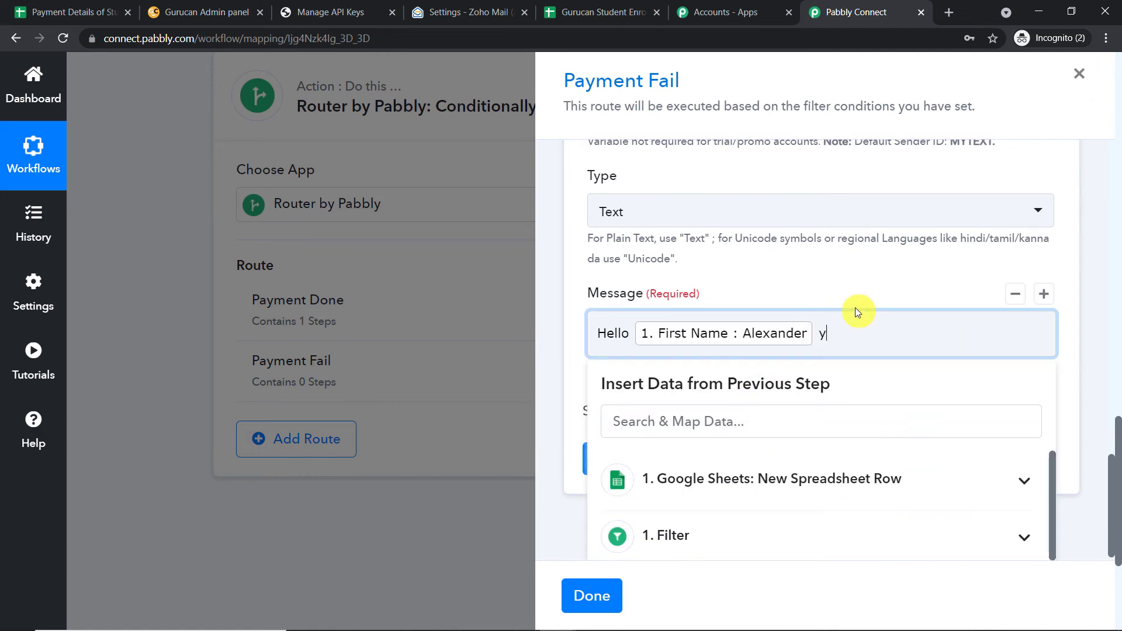
text(your payment was a faiyre)
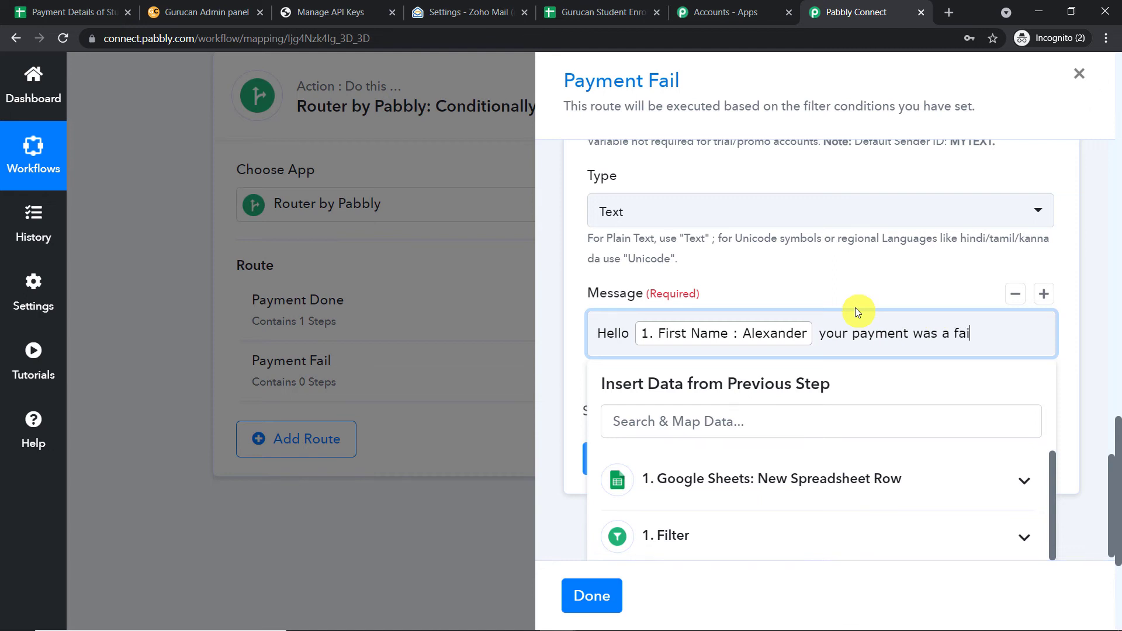
key(BackSpace)
key(BackSpace)
key(BackSpace)
text(lure , please work on it.)
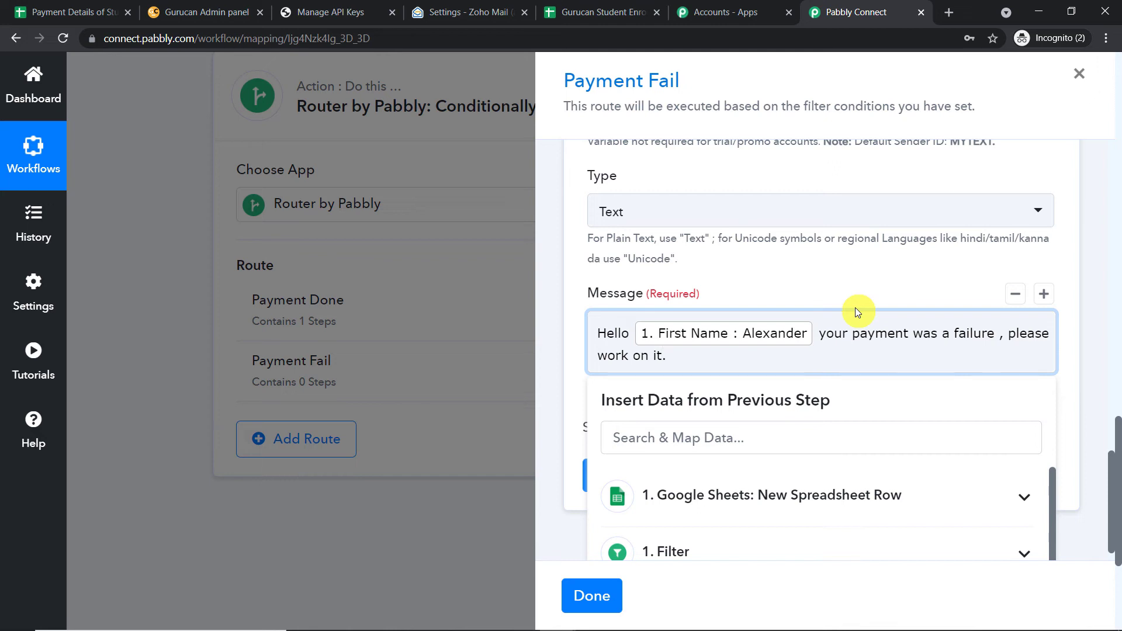
click(840, 279)
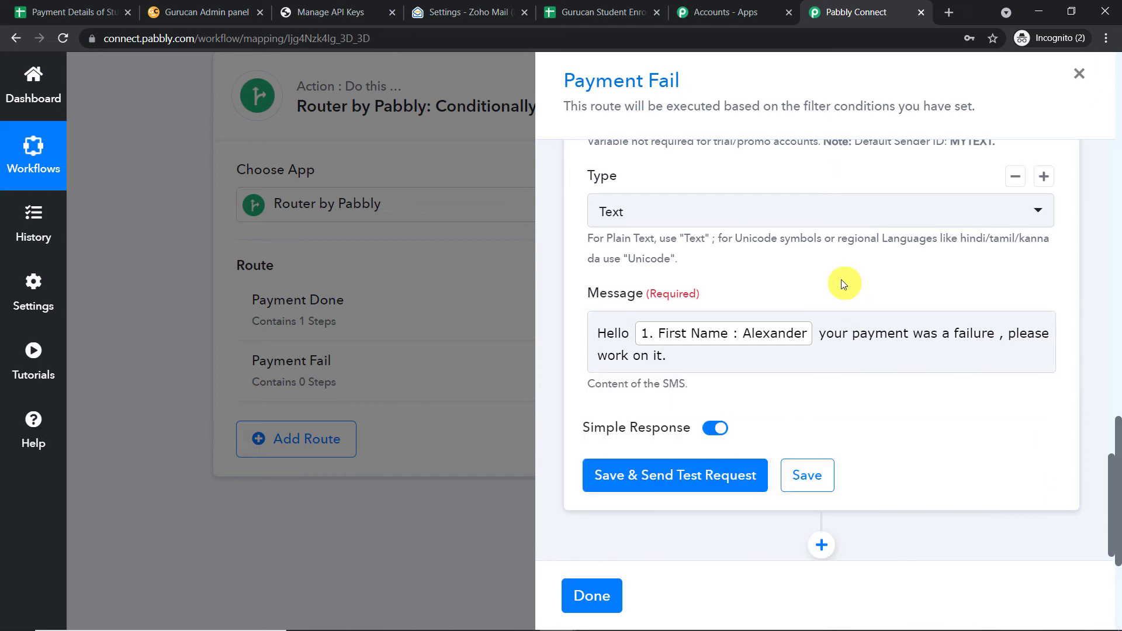
click(684, 463)
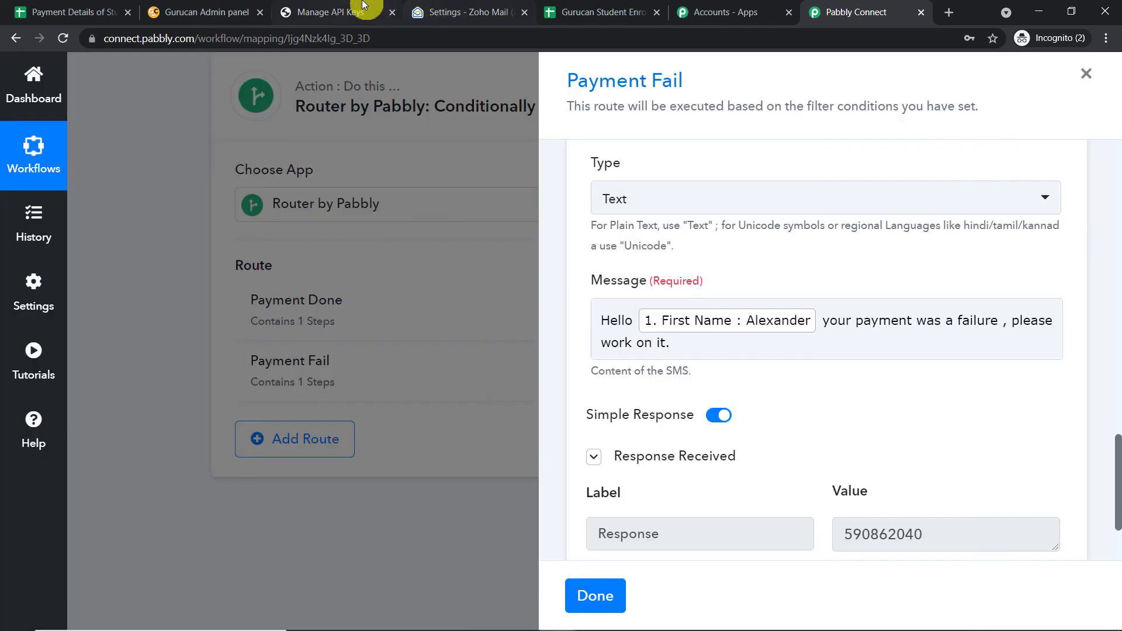
Open SmsHorizon's Sent SMS Reports to confirm the test message shows Message Sent.
click(363, 7)
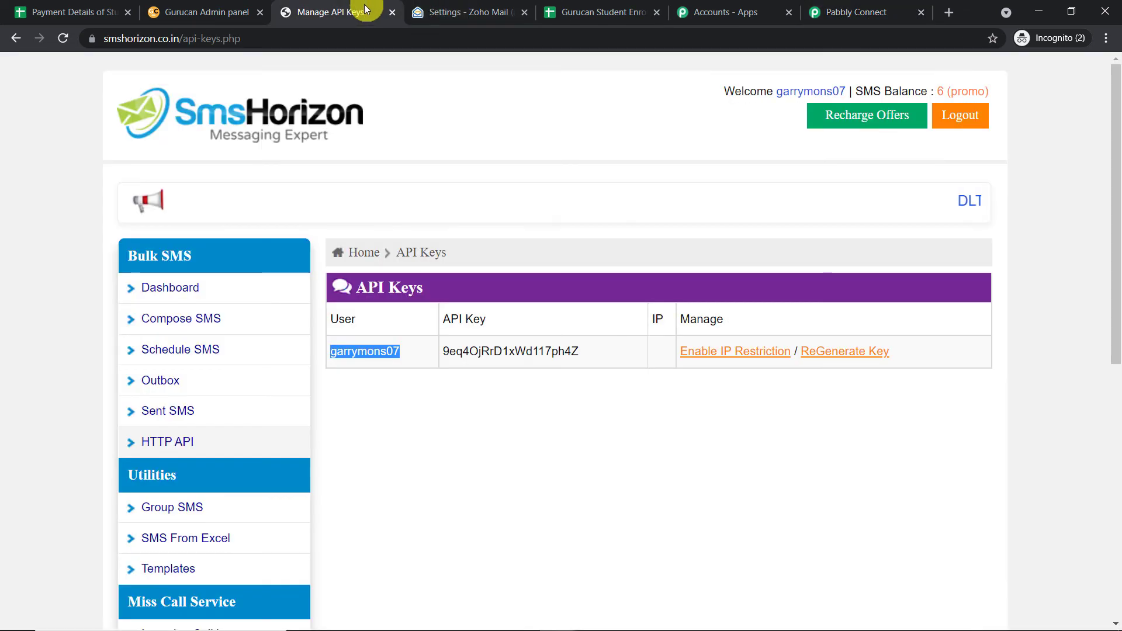
click(189, 412)
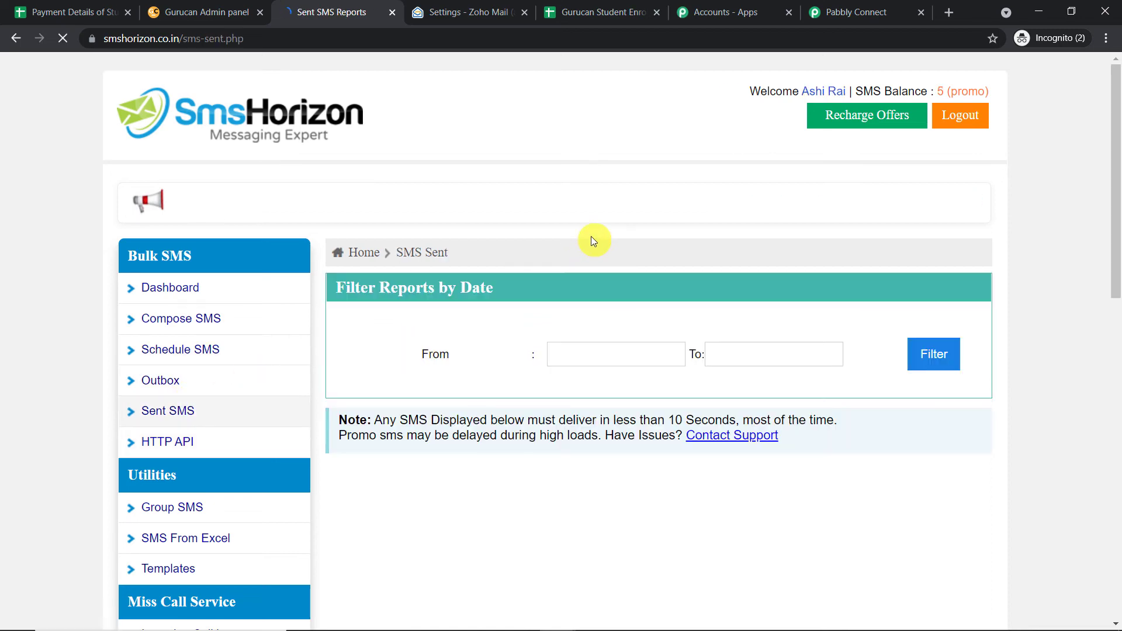
scroll(636, 305, down, 12)
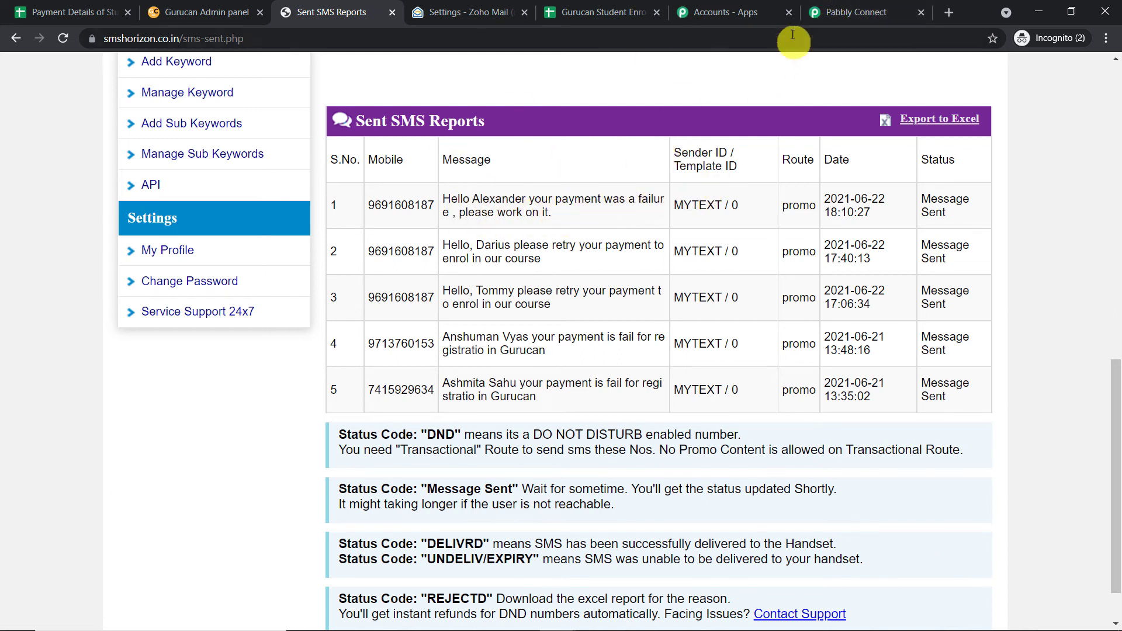
Add a Zoho Mail step with the Send Email event below the SMS step.
click(890, 5)
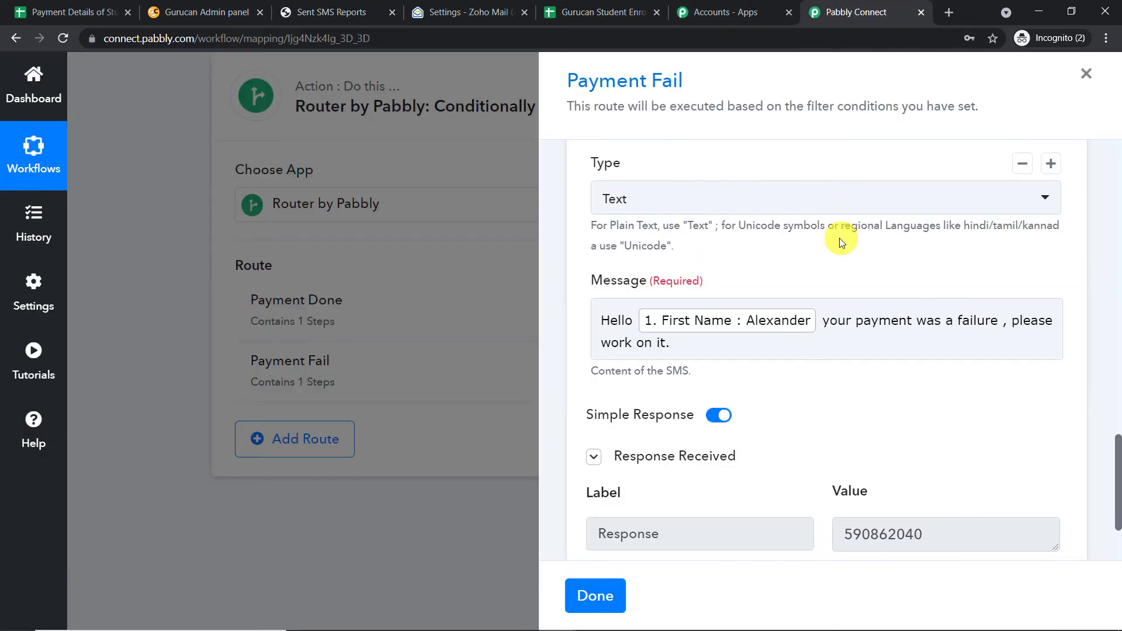
scroll(840, 226, down, 2)
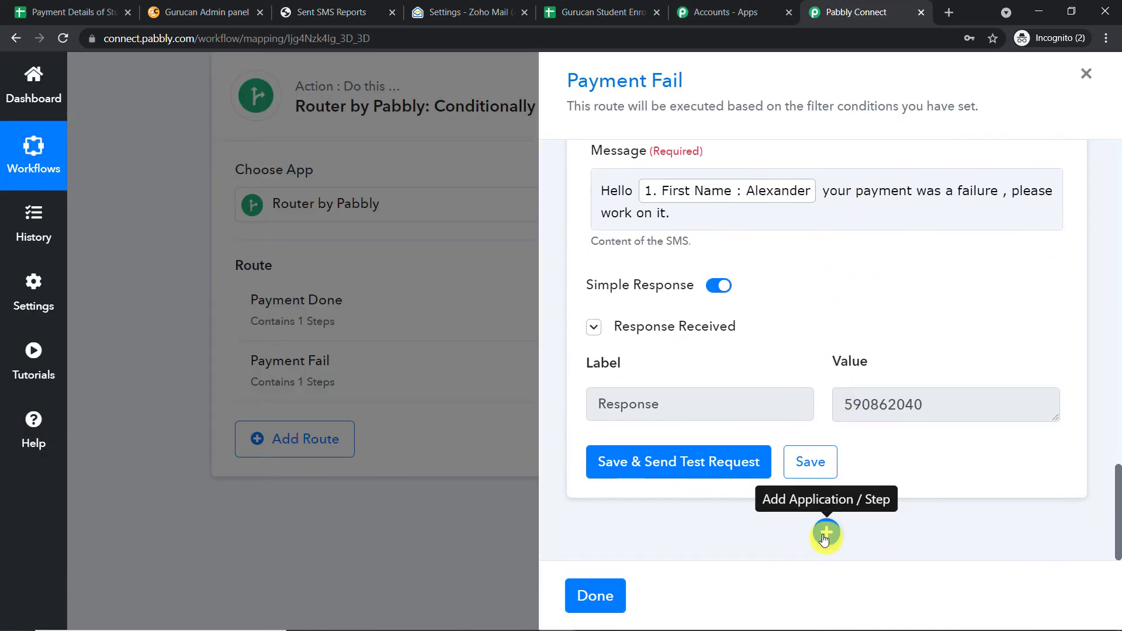
click(826, 531)
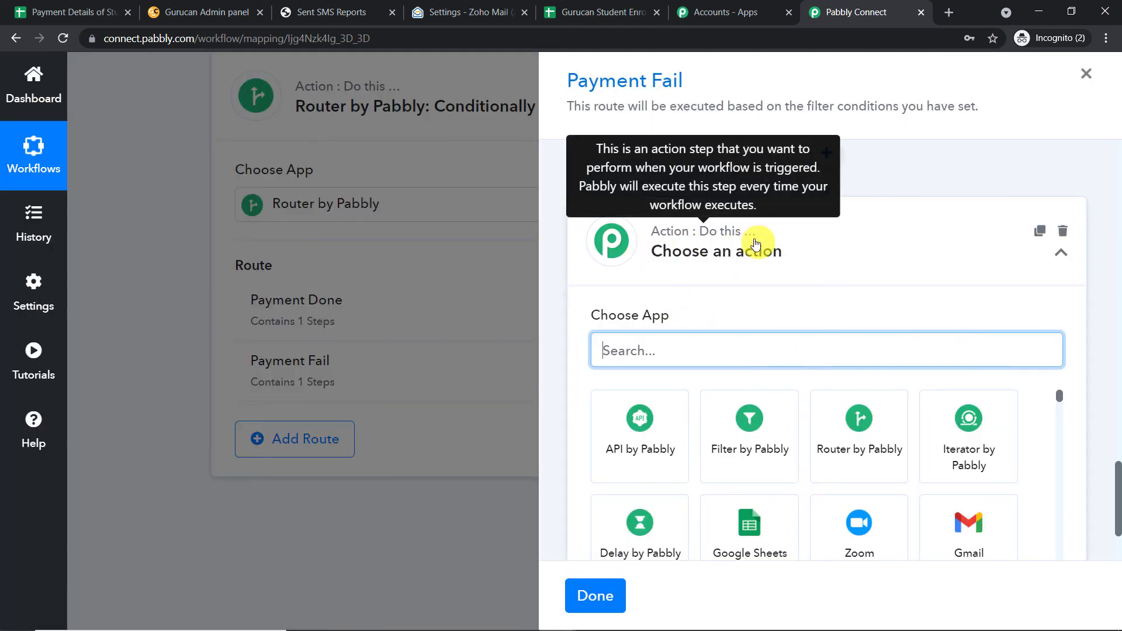
text(o)
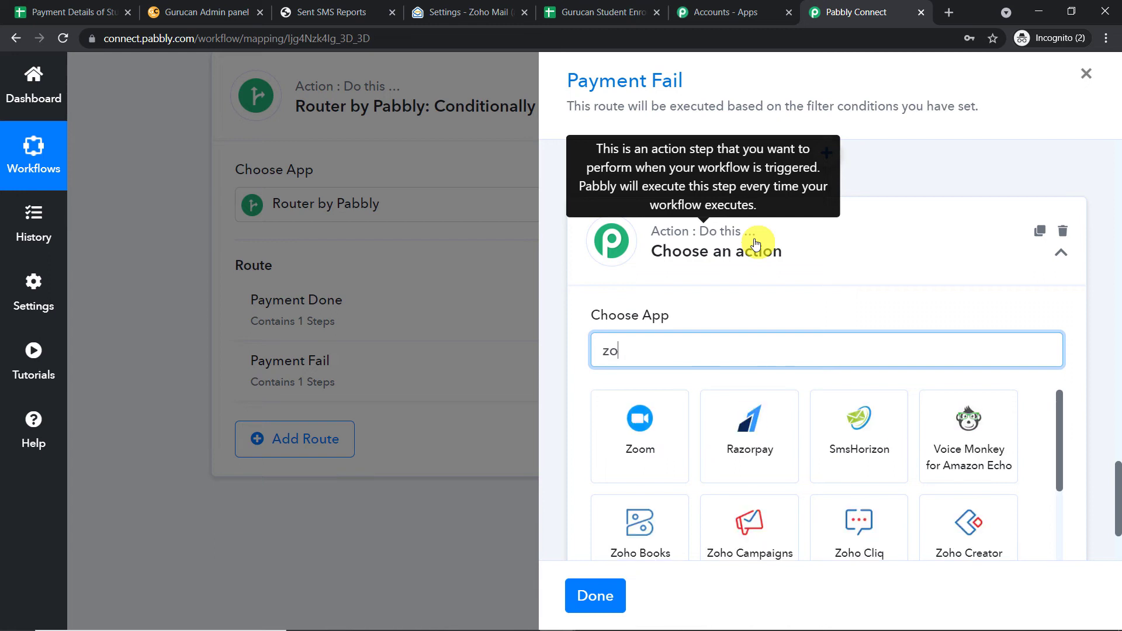
text(ho)
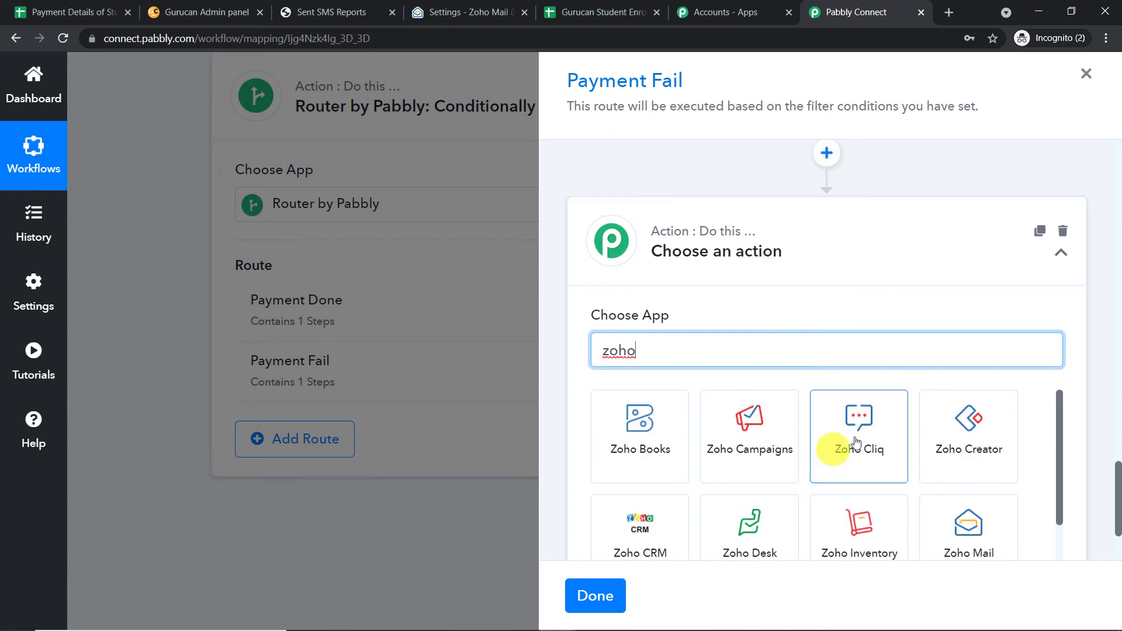
click(966, 529)
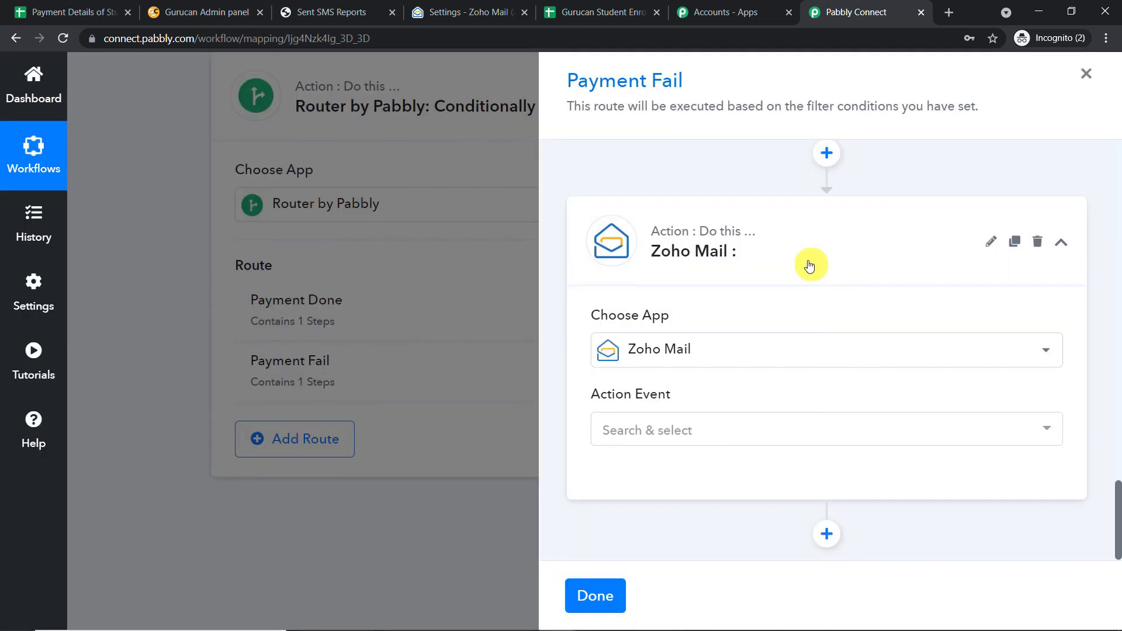
click(678, 430)
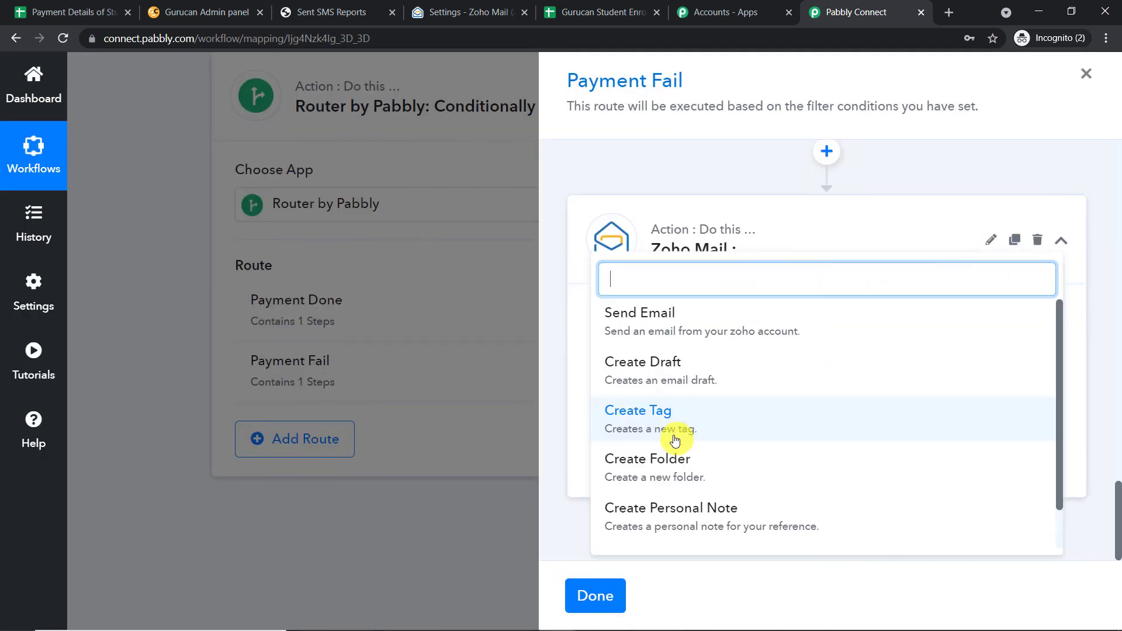
click(709, 321)
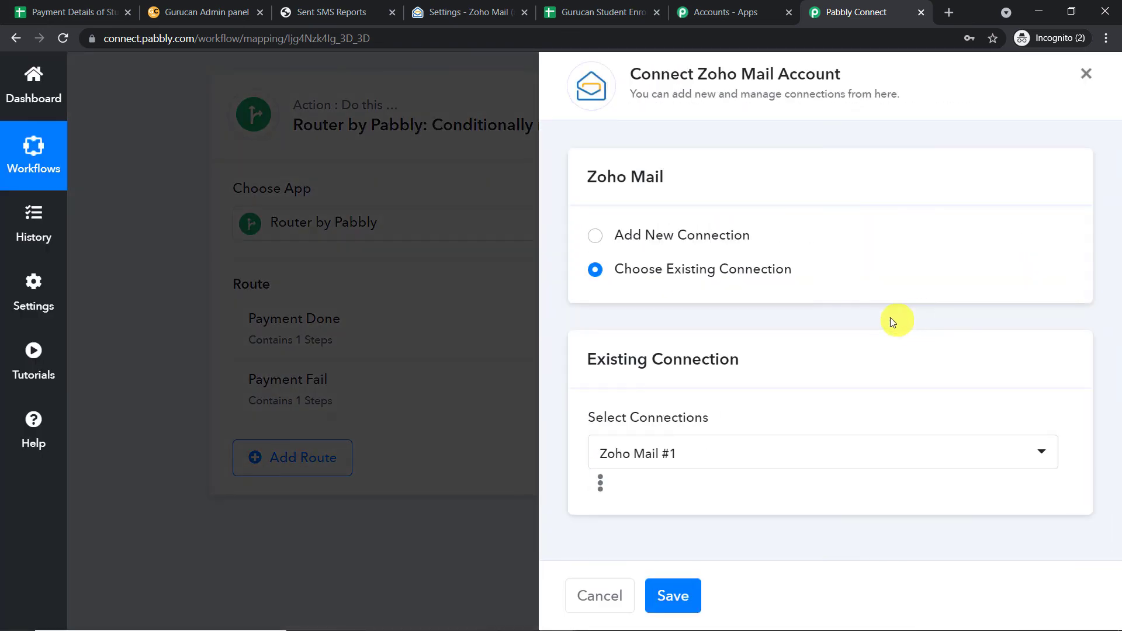
Start a new Zoho Mail connection and copy the account's zoho.com domain.
click(595, 237)
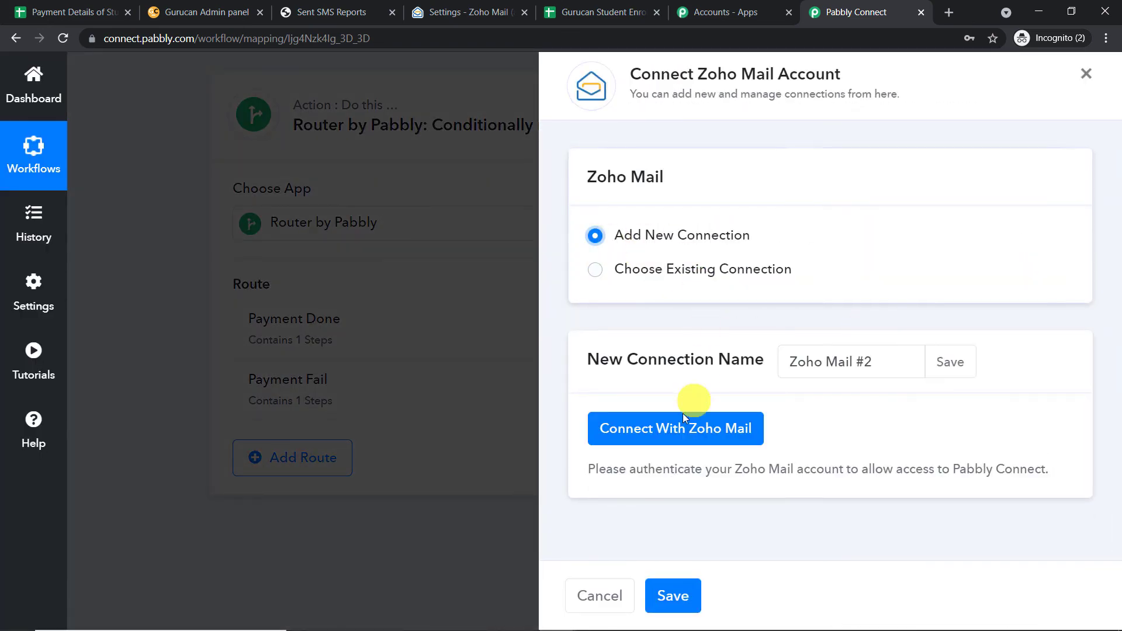
click(684, 428)
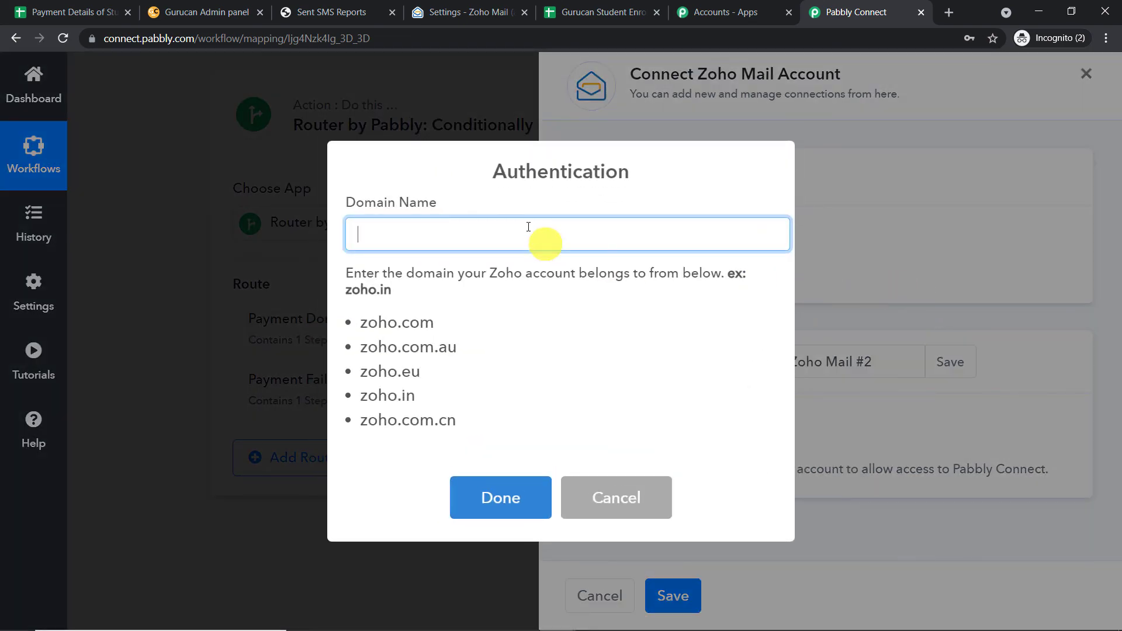
click(461, 11)
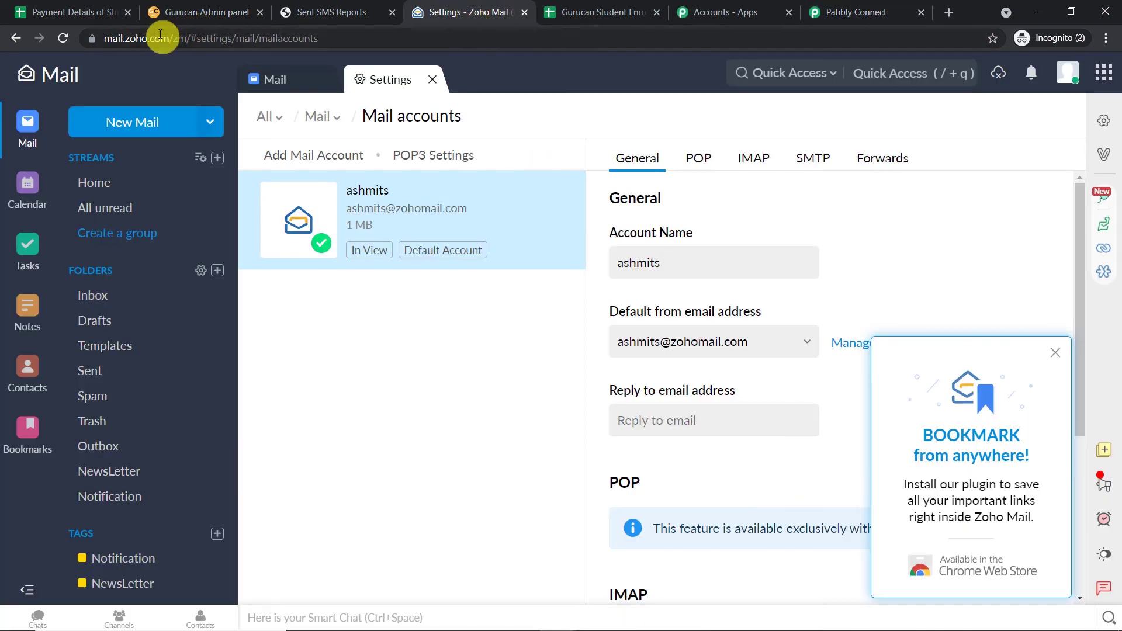
click(865, 12)
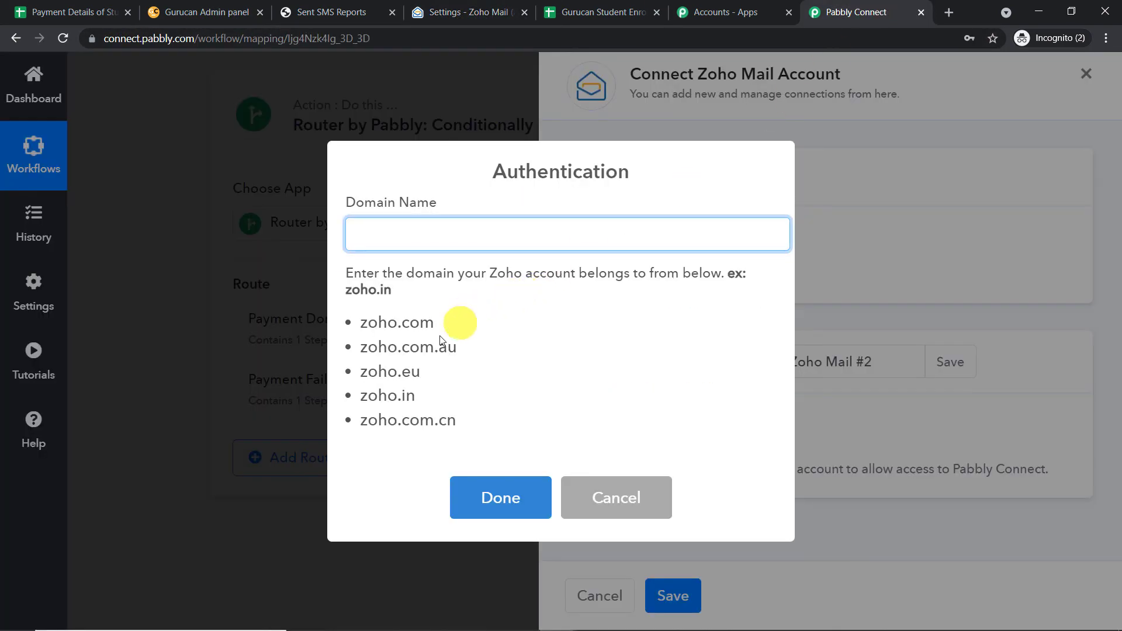
drag(436, 322, 368, 320)
right_click(363, 321)
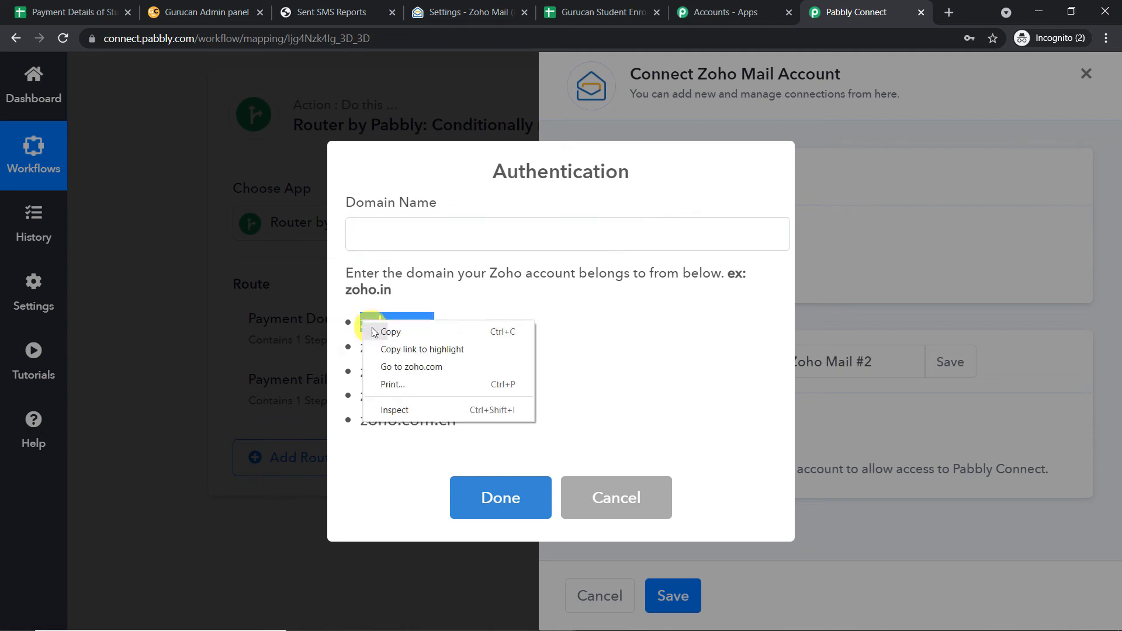
click(380, 328)
Enter zoho.com as the domain, accept Zoho's consent, and confirm the successful authorization.
click(408, 235)
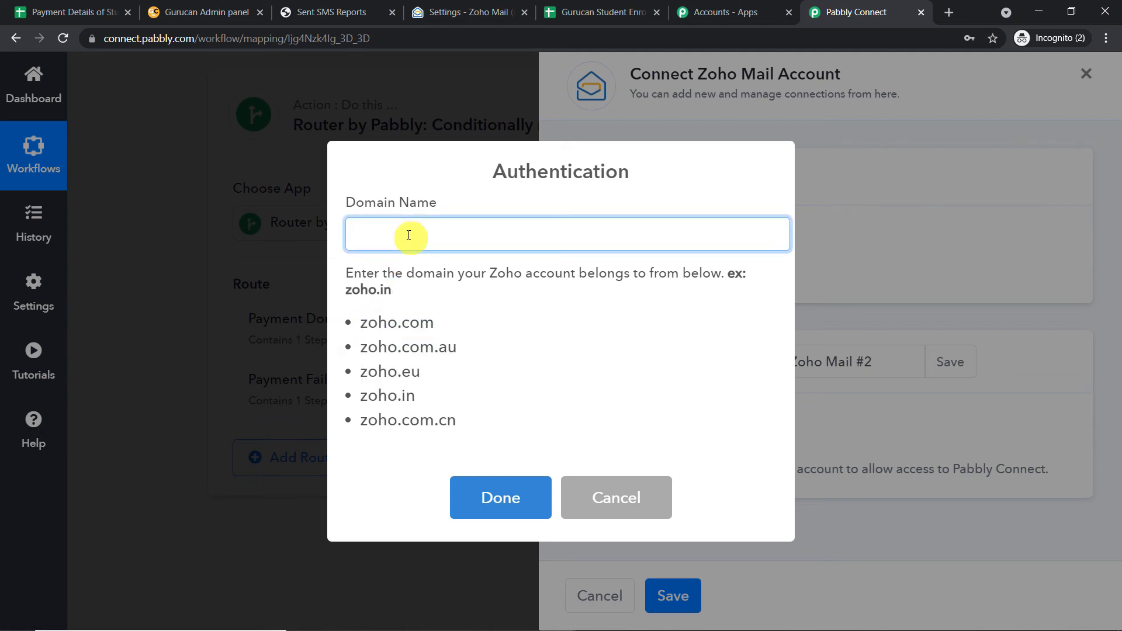
click(517, 491)
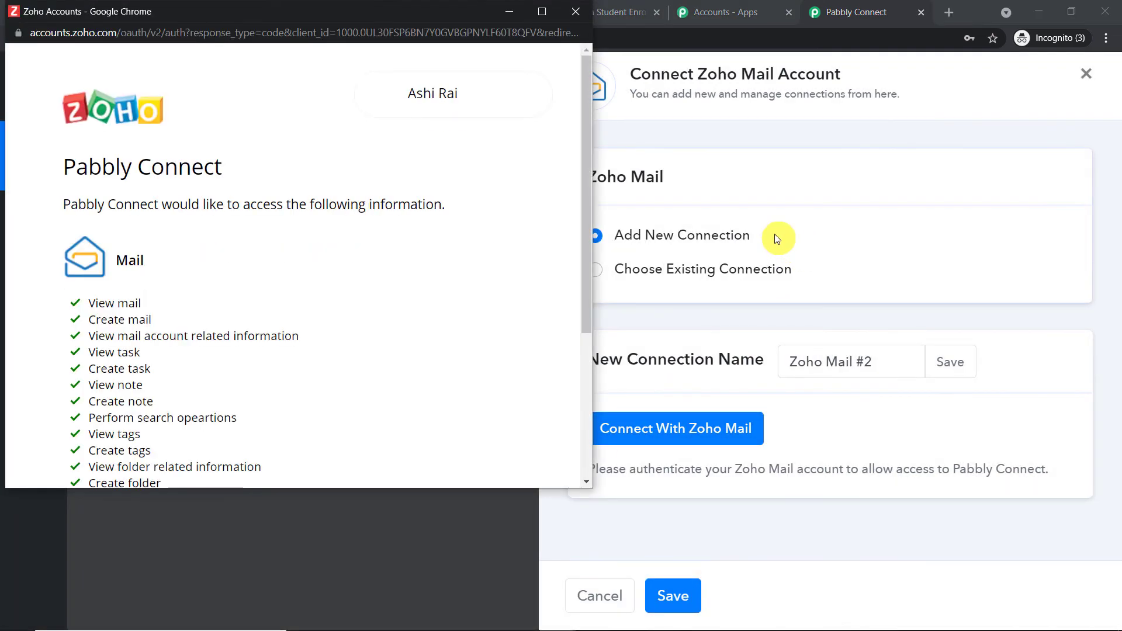
scroll(407, 338, down, 5)
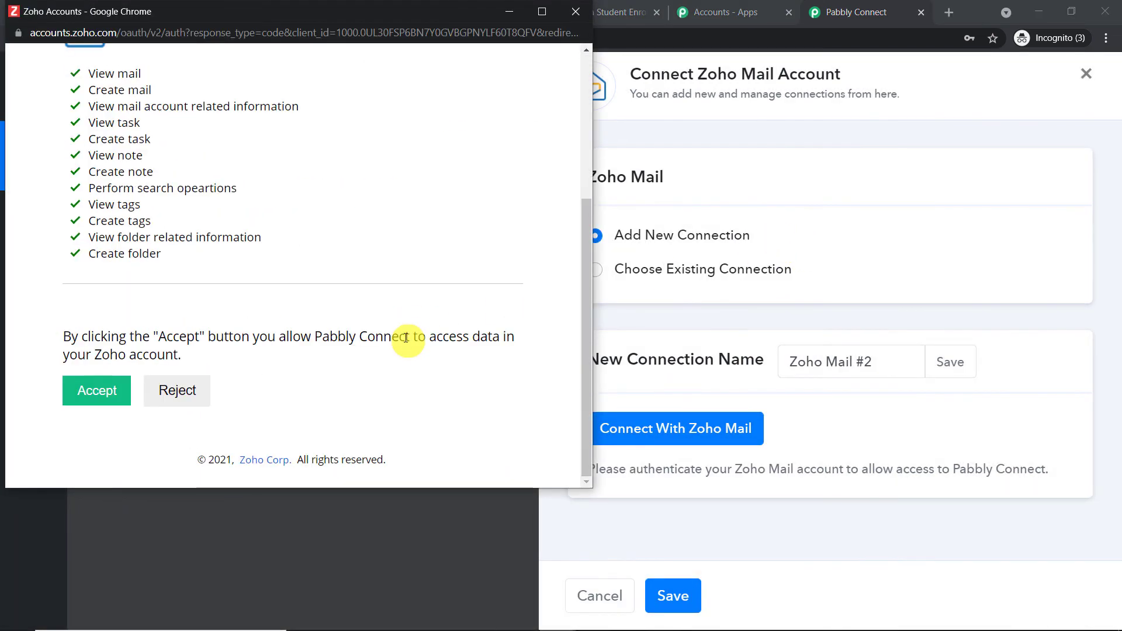
click(90, 398)
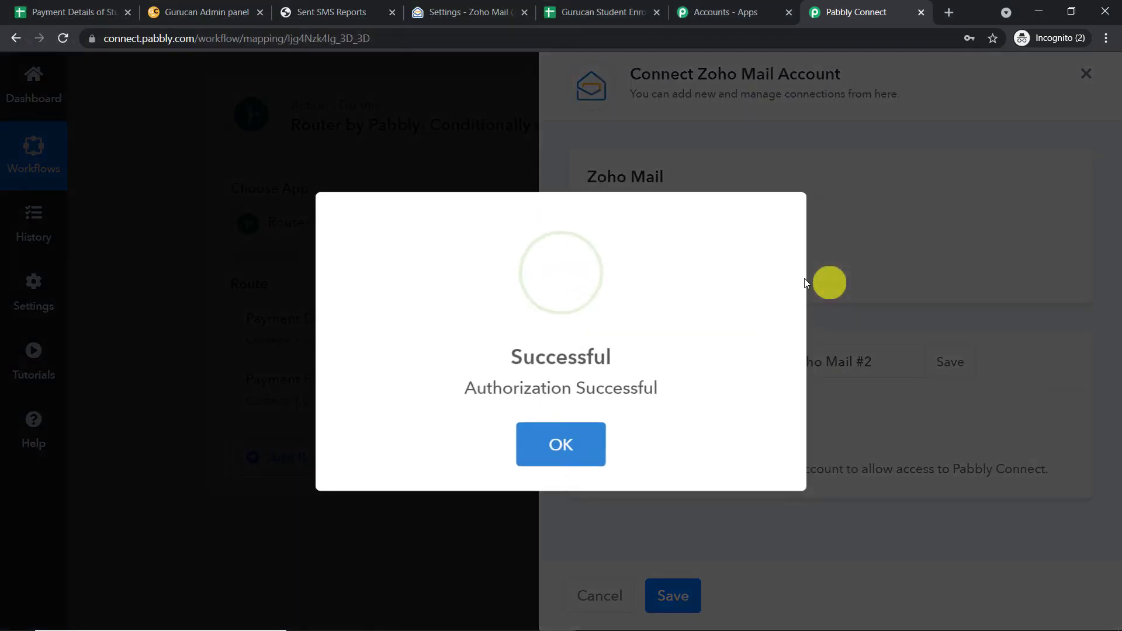
click(564, 445)
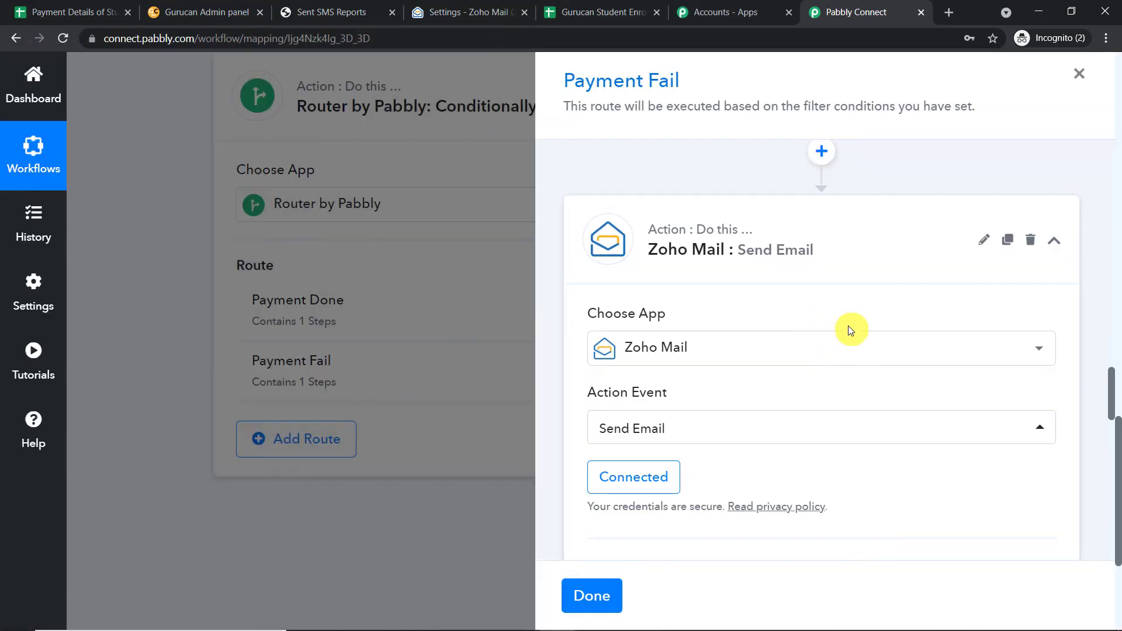
Map the Google Sheets row's Email value into the email's To field.
scroll(854, 331, down, 5)
scroll(860, 339, down, 1)
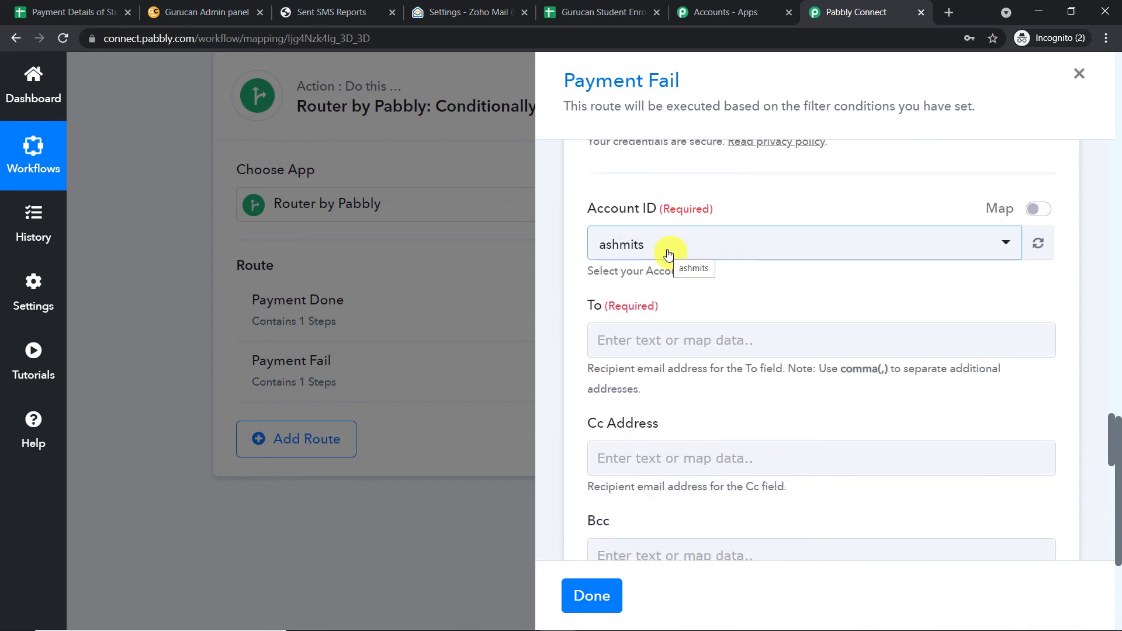
click(475, 11)
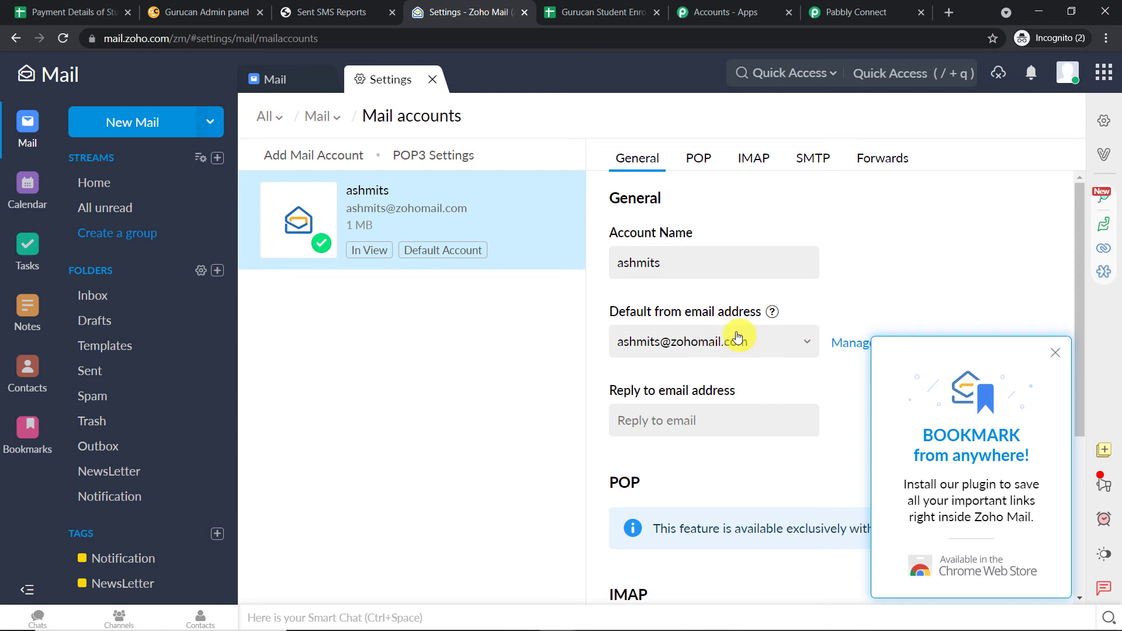
click(847, 12)
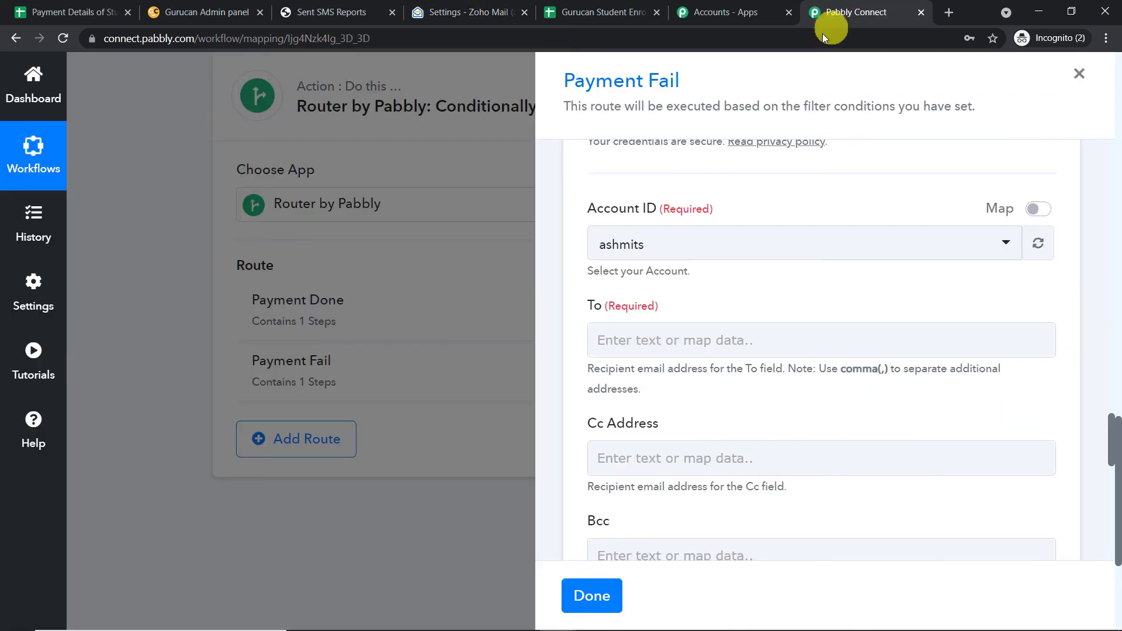
click(640, 335)
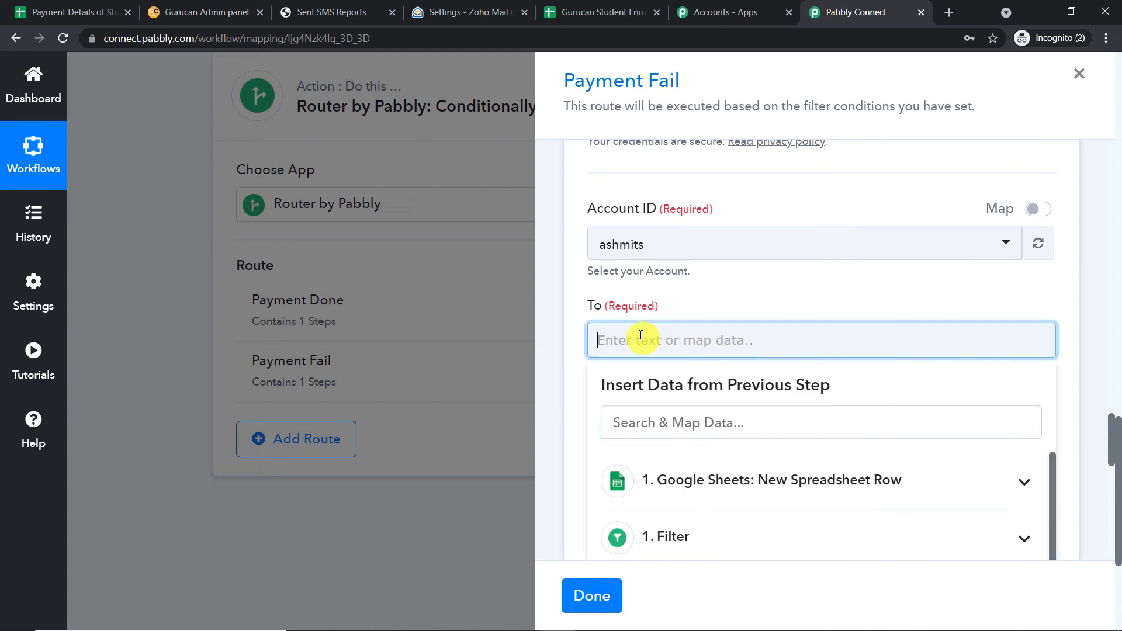
click(709, 478)
scroll(748, 441, down, 3)
click(745, 453)
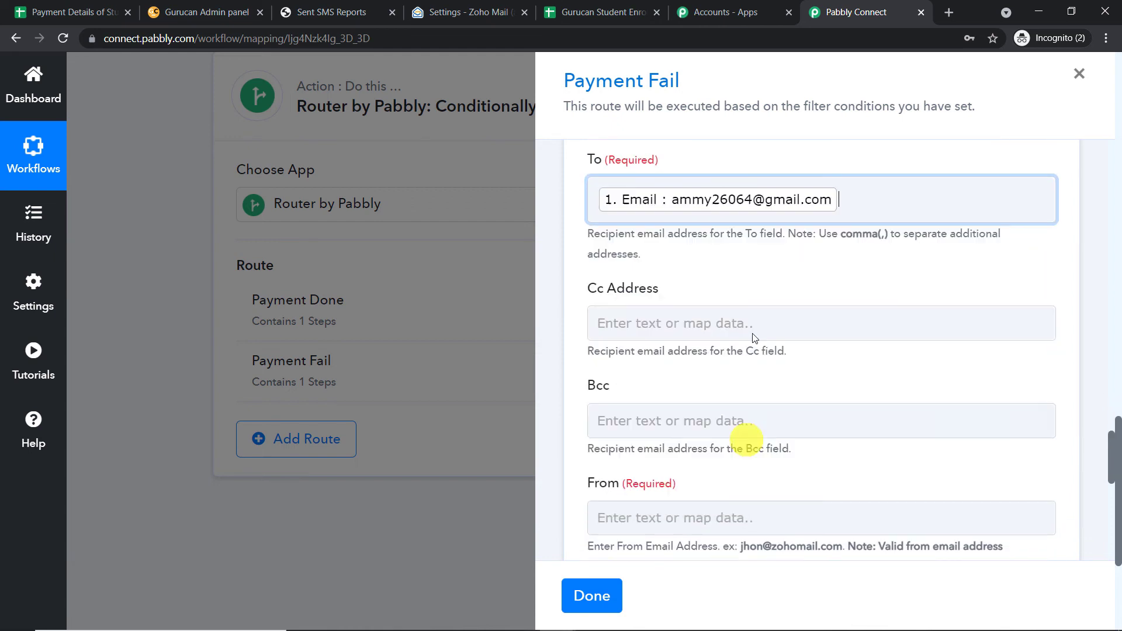
click(800, 147)
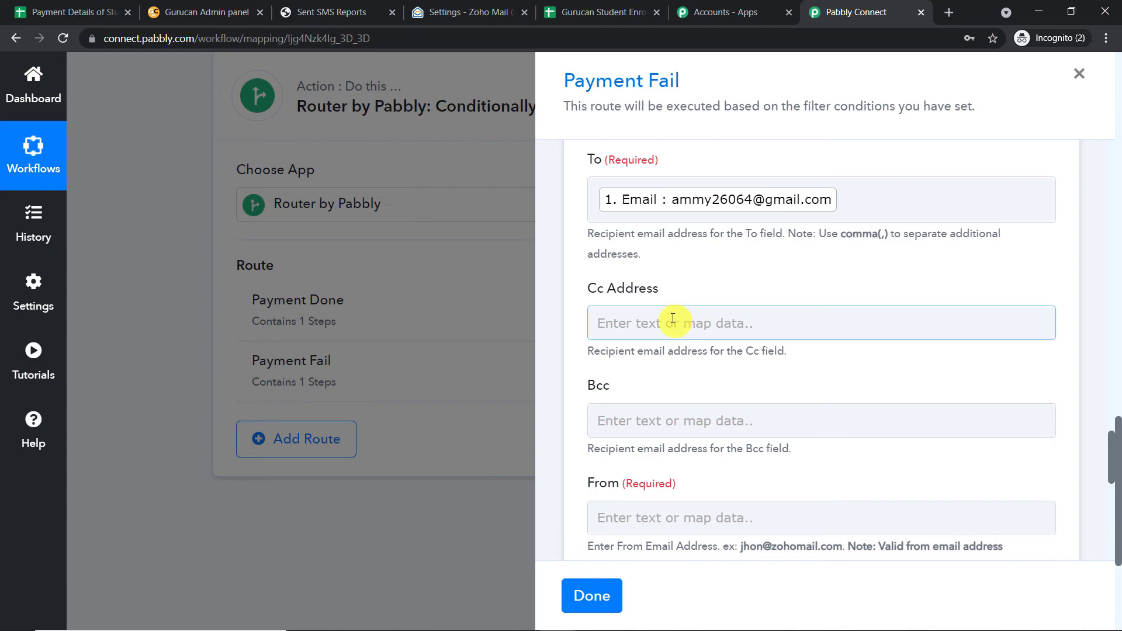
scroll(681, 359, down, 3)
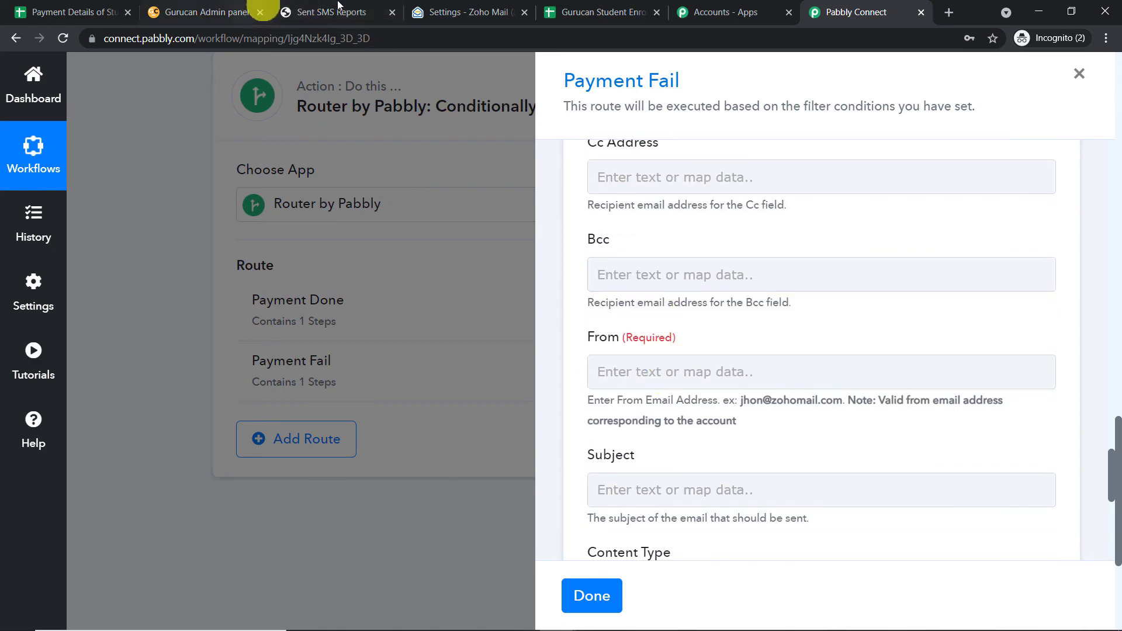
Copy Zoho Mail's default from address and paste it into the From field.
click(462, 12)
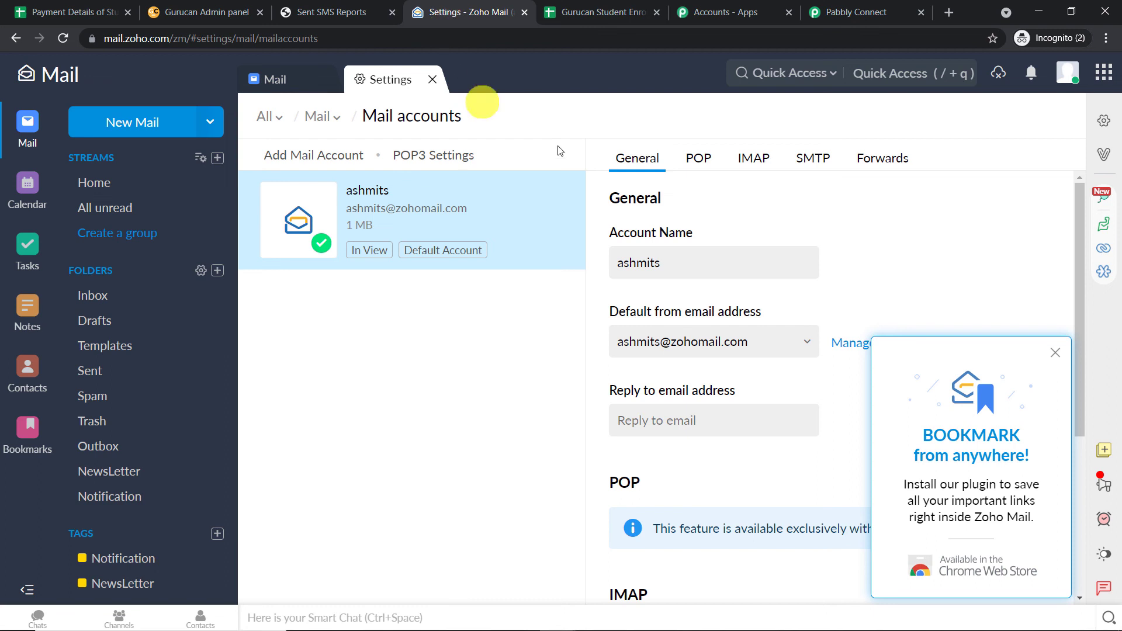
click(756, 349)
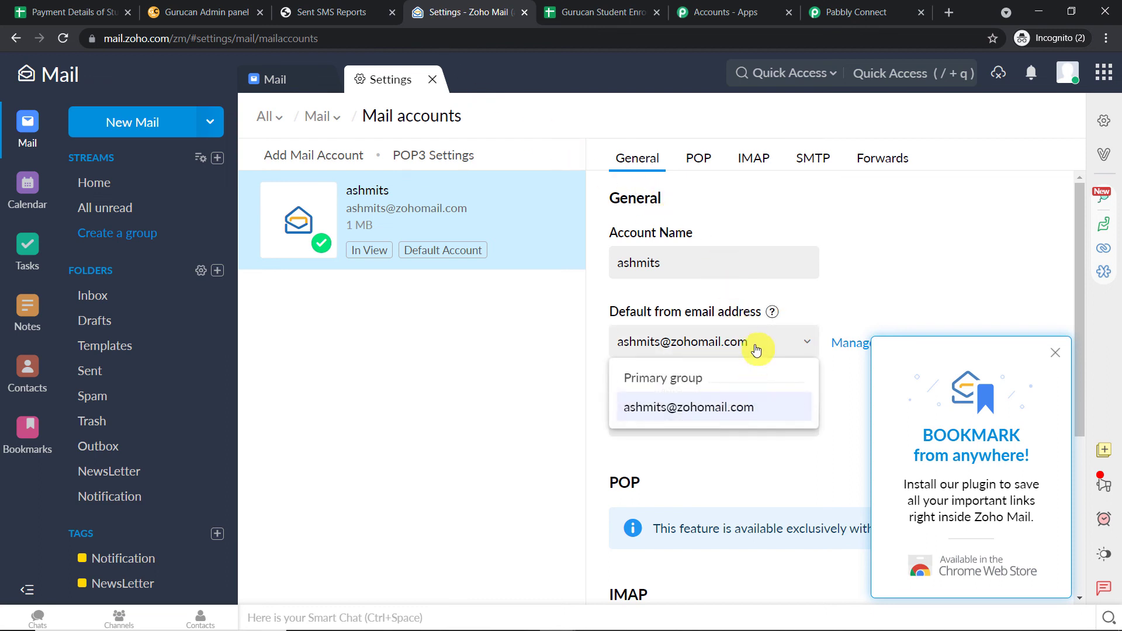
drag(756, 349, 625, 343)
right_click(640, 343)
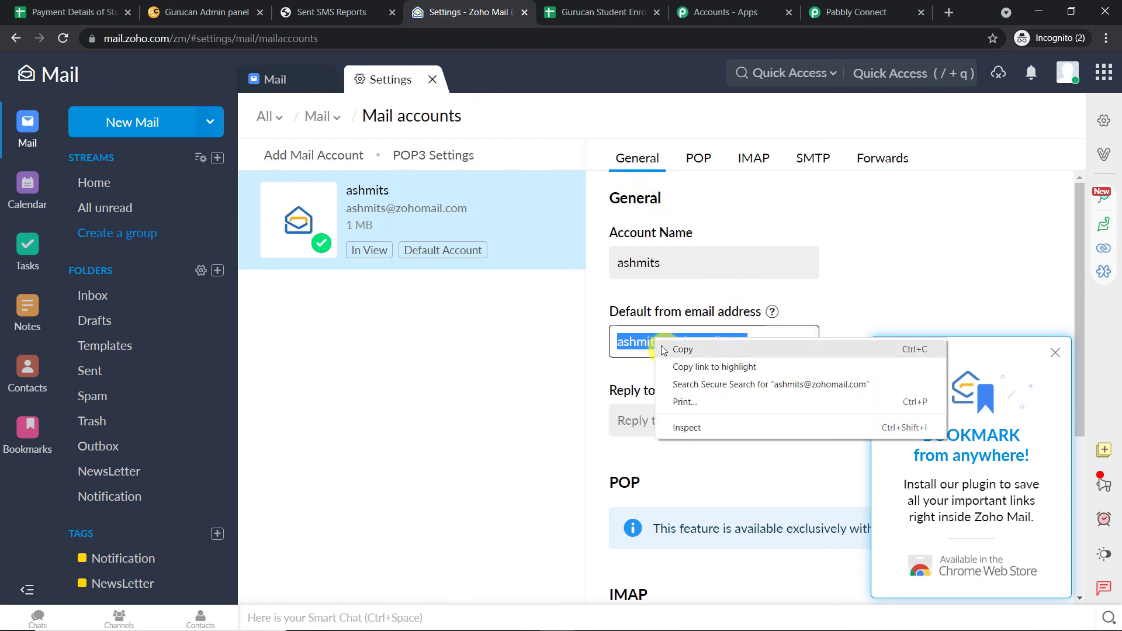
click(664, 353)
click(846, 7)
click(626, 370)
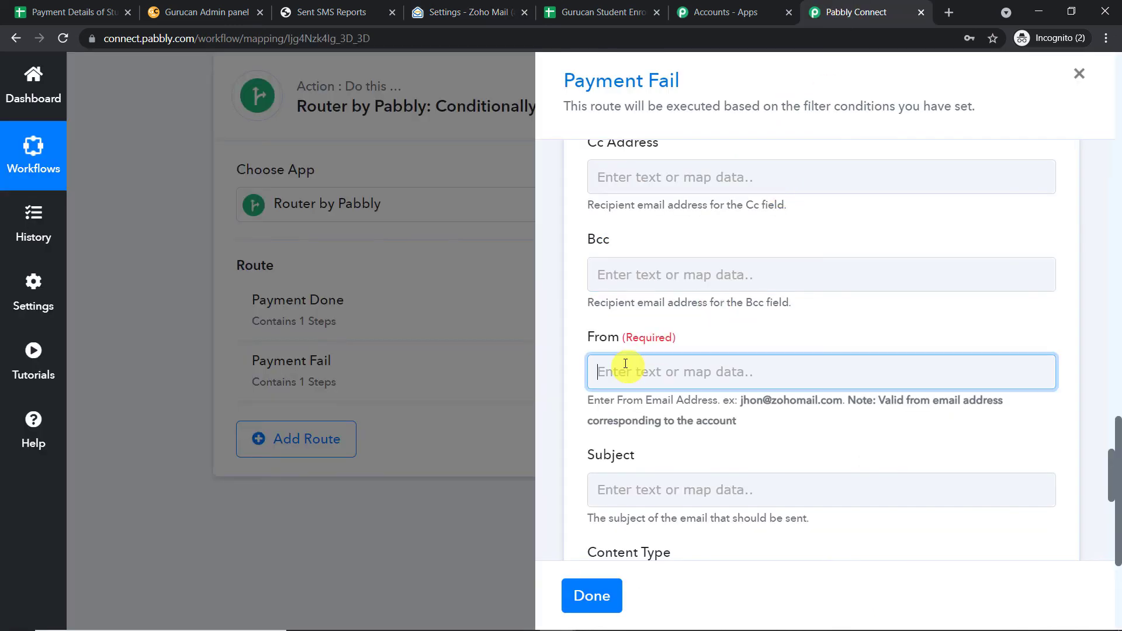
right_click(625, 365)
click(661, 479)
click(796, 313)
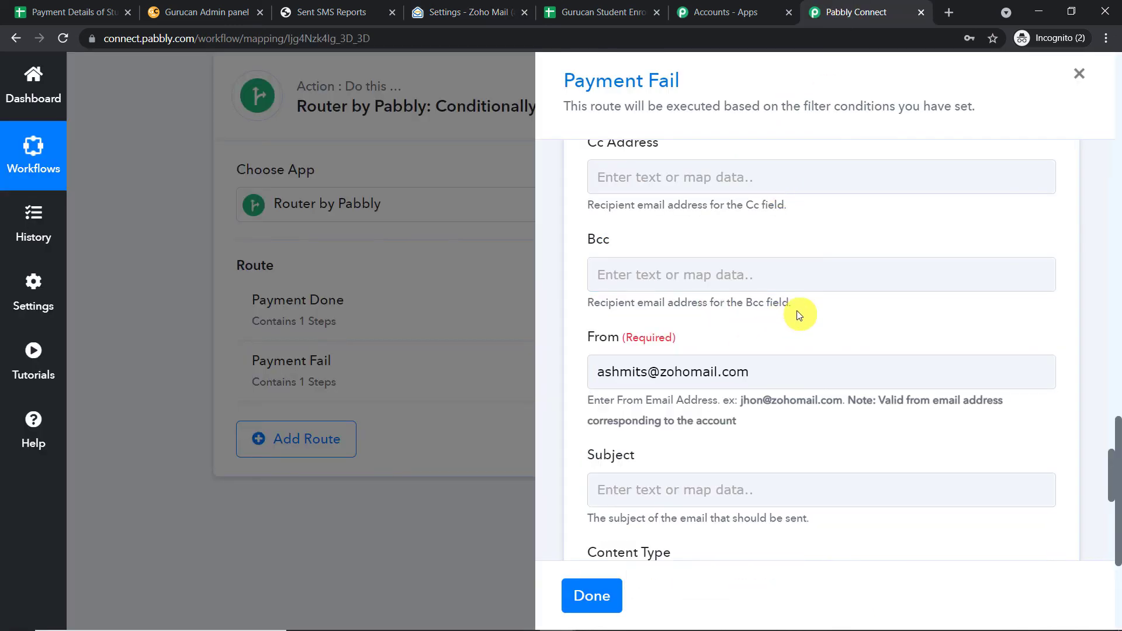
Set the email Subject to 'Payment Failed'.
scroll(801, 313, down, 3)
click(677, 270)
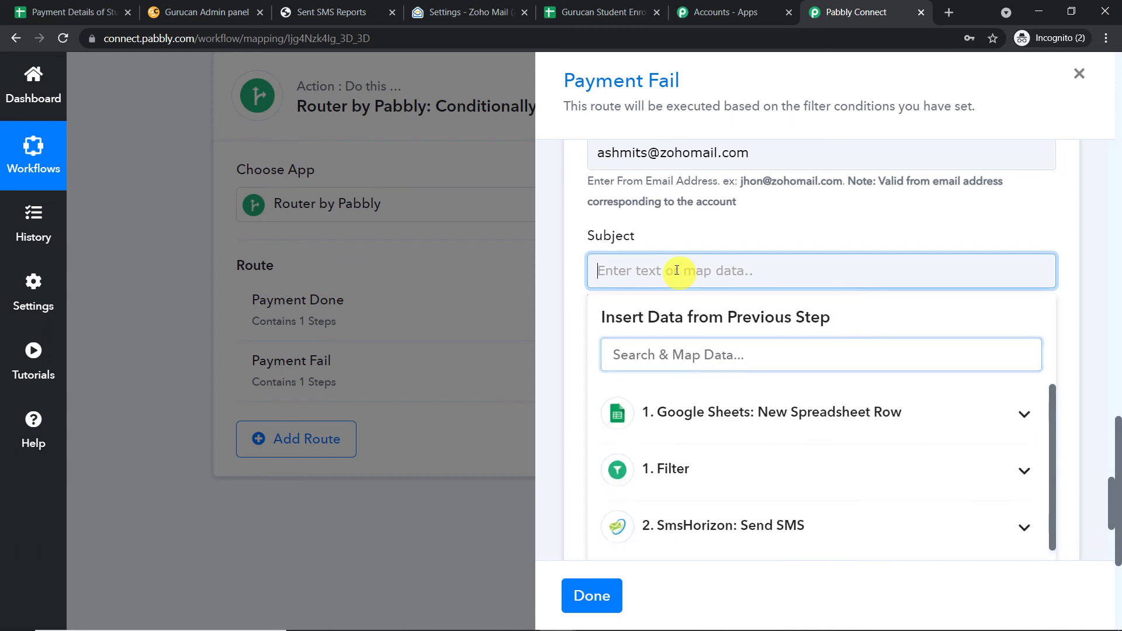
text(N)
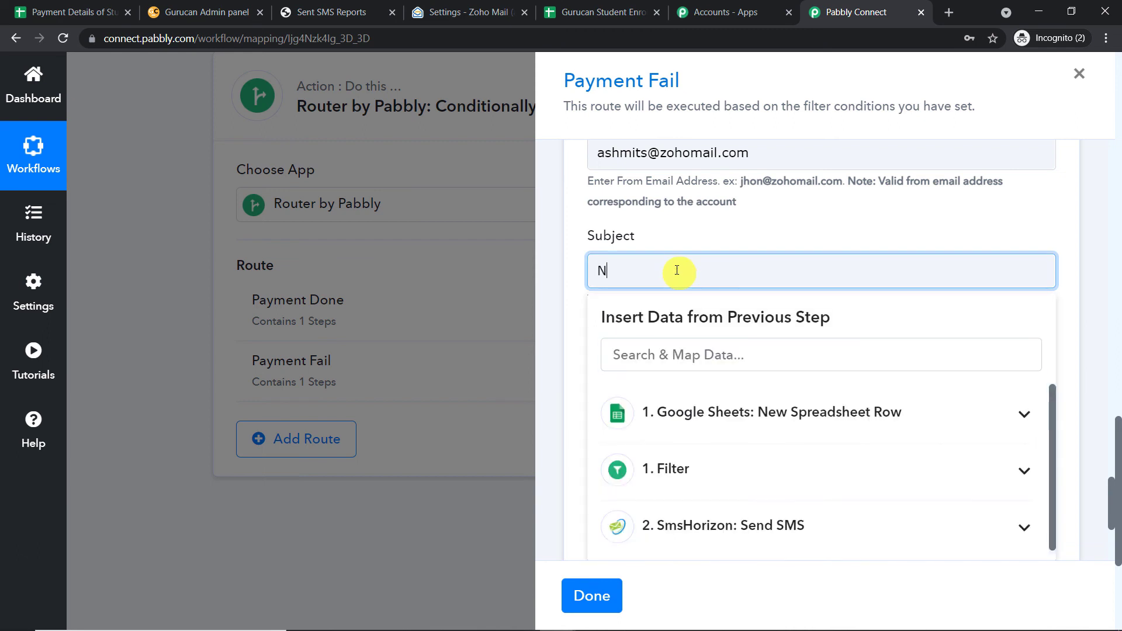
key(BackSpace)
text(Paty)
key(BackSpace)
key(BackSpace)
text(yment Failed)
click(708, 231)
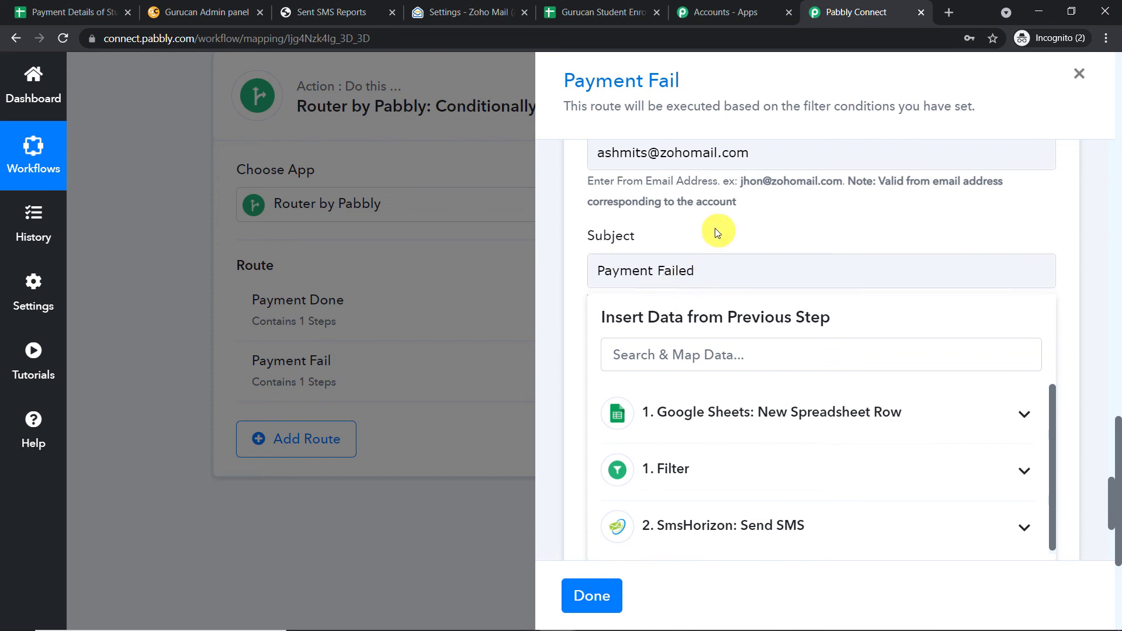
Write the body greeting by First Name, reporting the failure and asking to retry enrolling as a student.
scroll(696, 351, down, 1)
scroll(696, 339, down, 2)
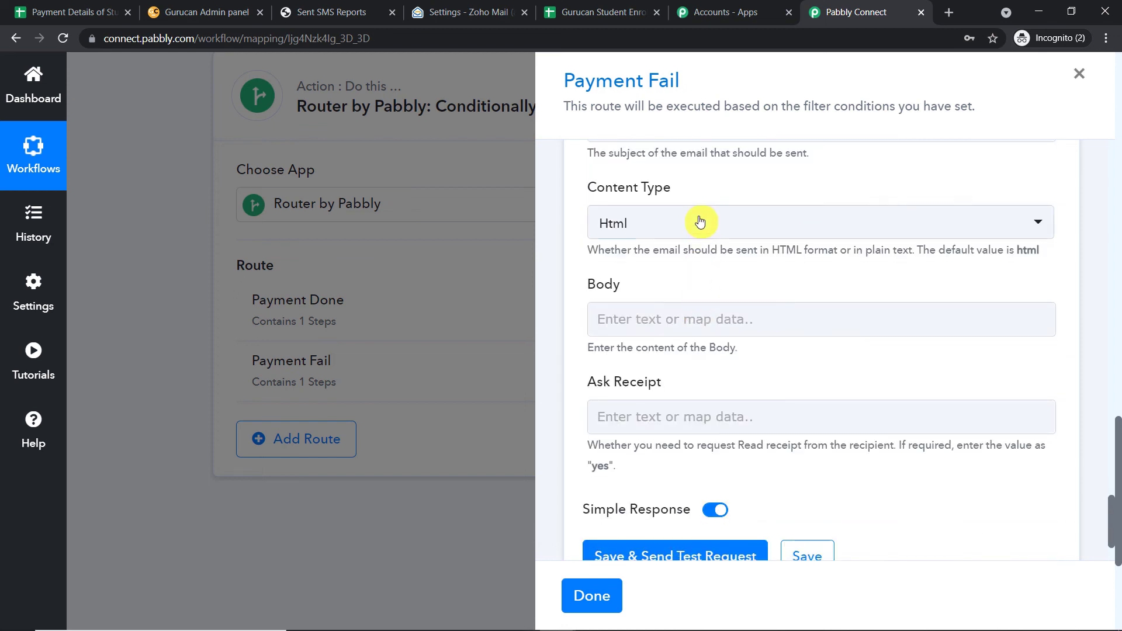
click(656, 319)
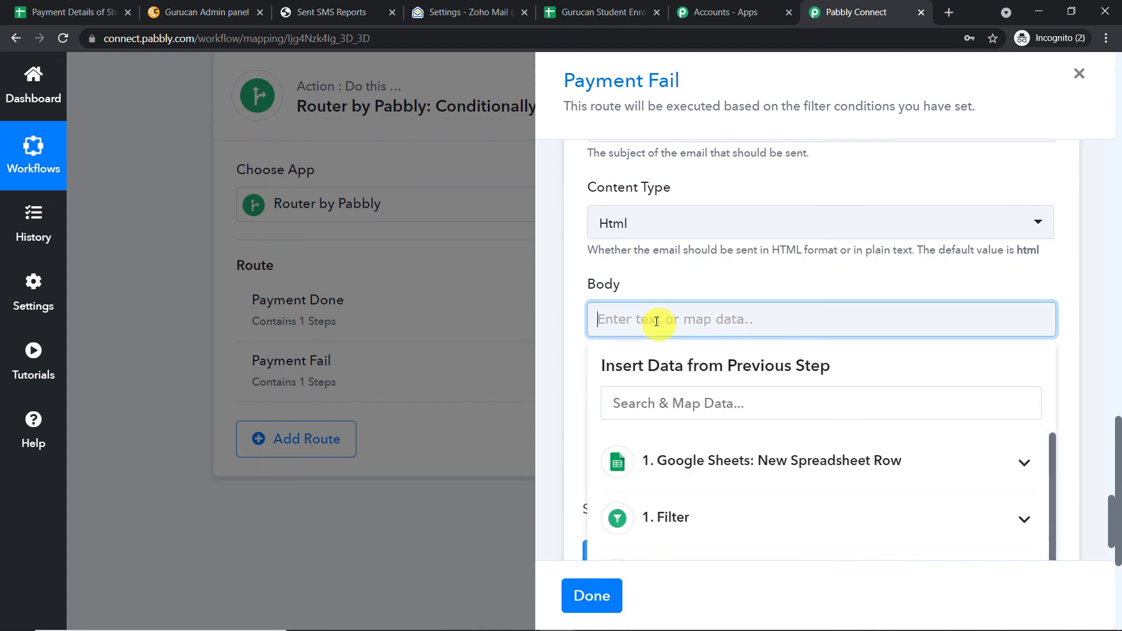
text(Hello)
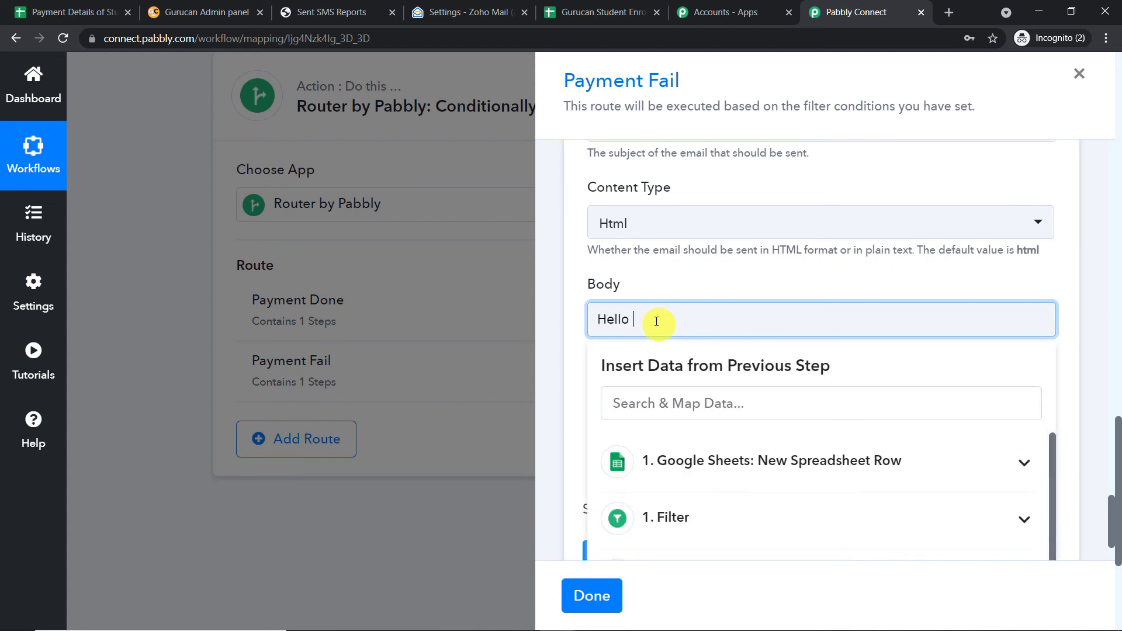
text( ,)
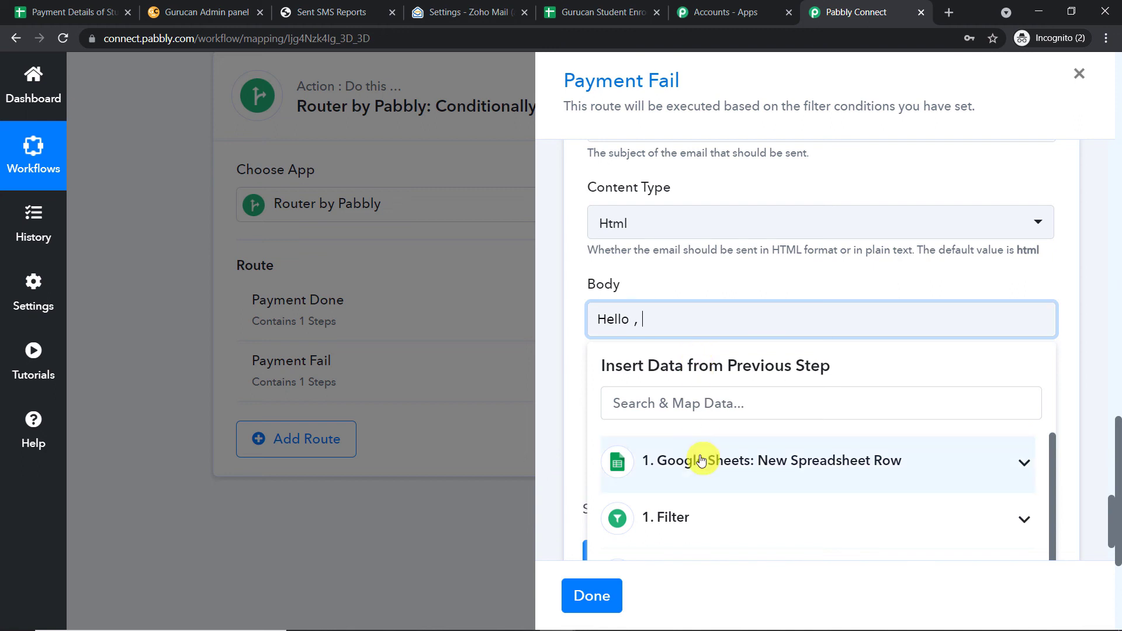
click(696, 460)
click(747, 511)
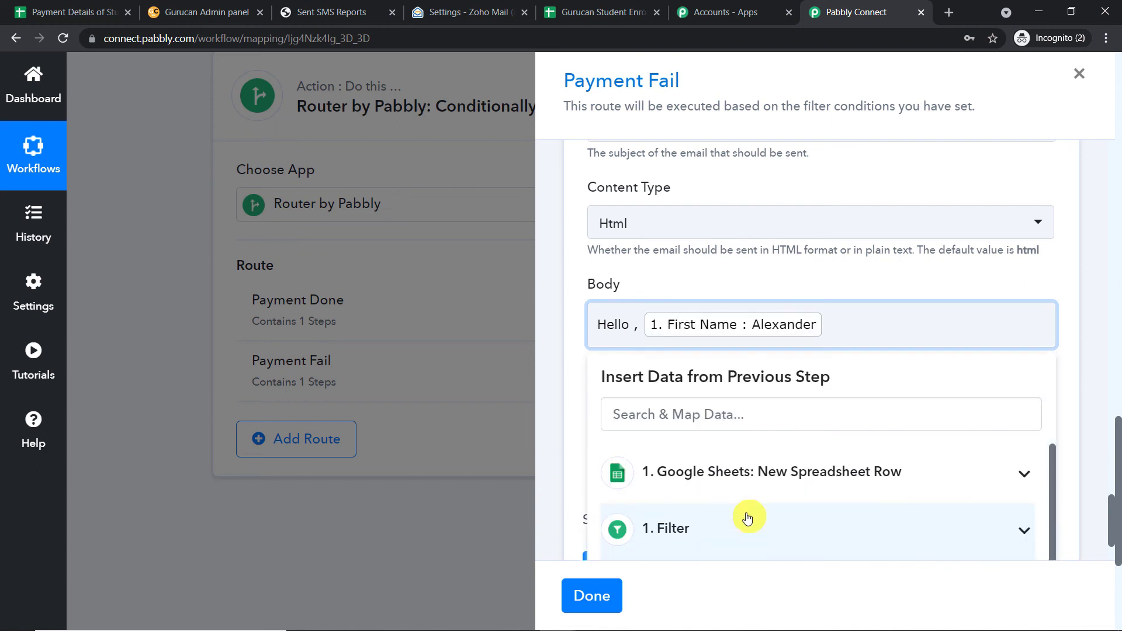
text(you rpayment w)
key(BackSpace)
key(BackSpace)
key(BackSpace)
key(BackSpace)
key(BackSpace)
key(BackSpace)
key(BackSpace)
key(BackSpace)
key(BackSpace)
text(payment was f)
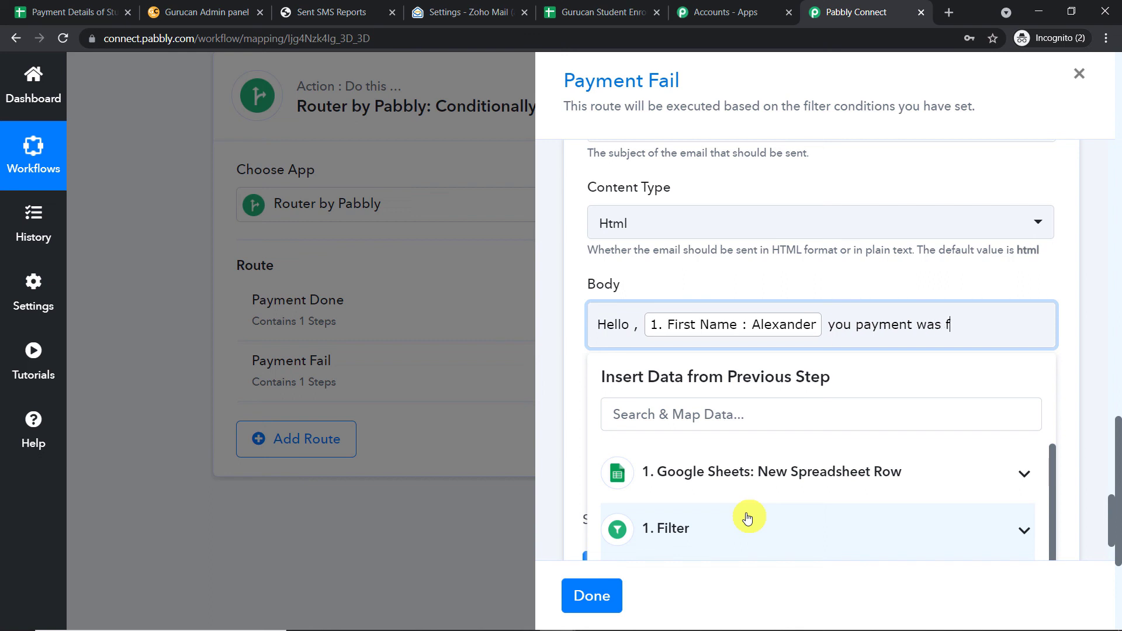
key(BackSpace)
key(BackSpace)
text(a)
key(BackSpace)
text(as a fauilure, please retry to )
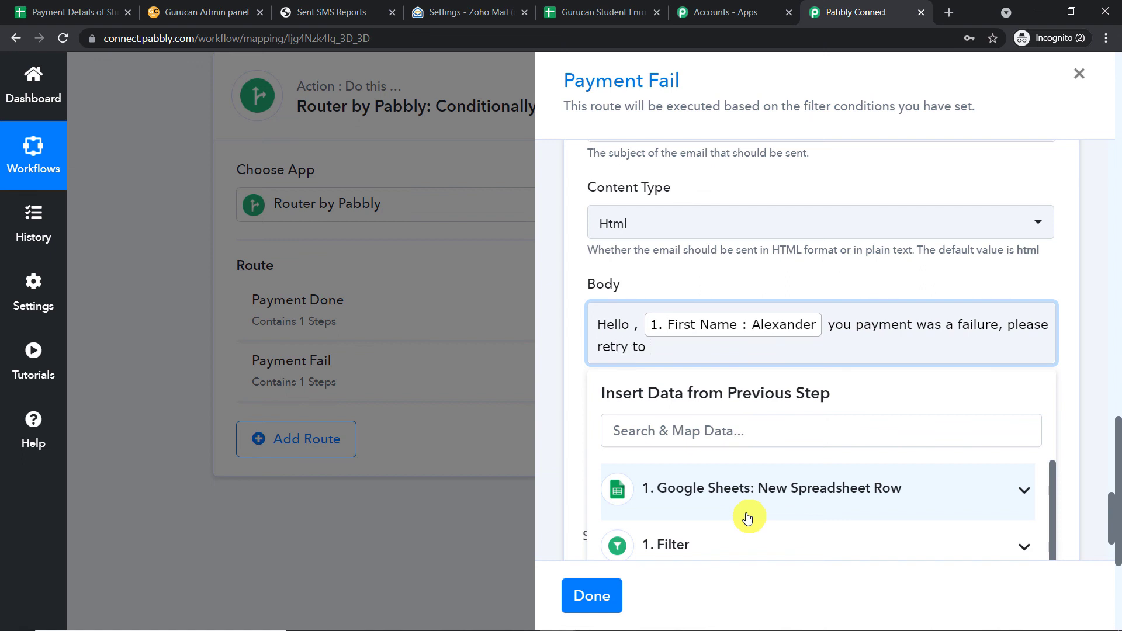
text(get enrolled as a )
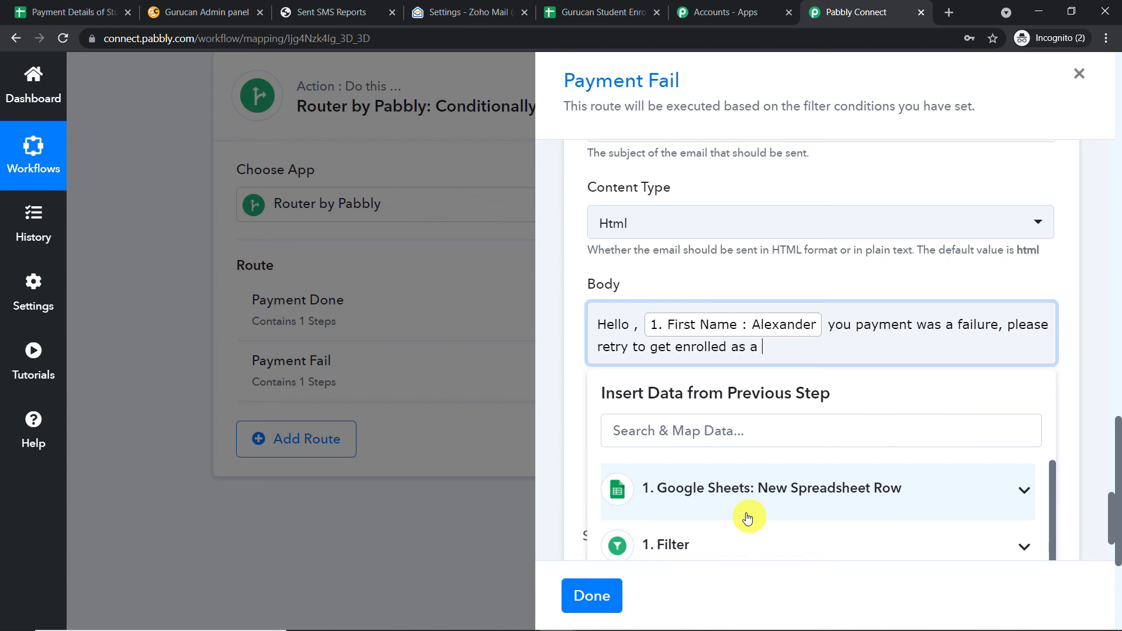
text(student.)
click(836, 282)
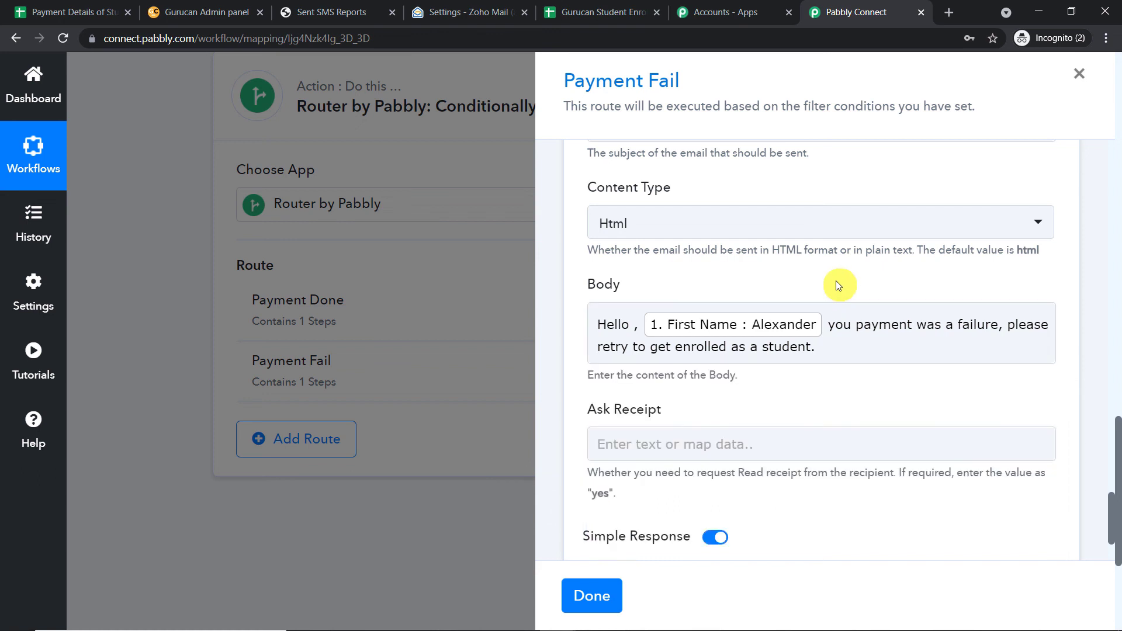
Save the Zoho Mail step with a test email, review the response, and check Zoho Mail.
scroll(835, 280, down, 2)
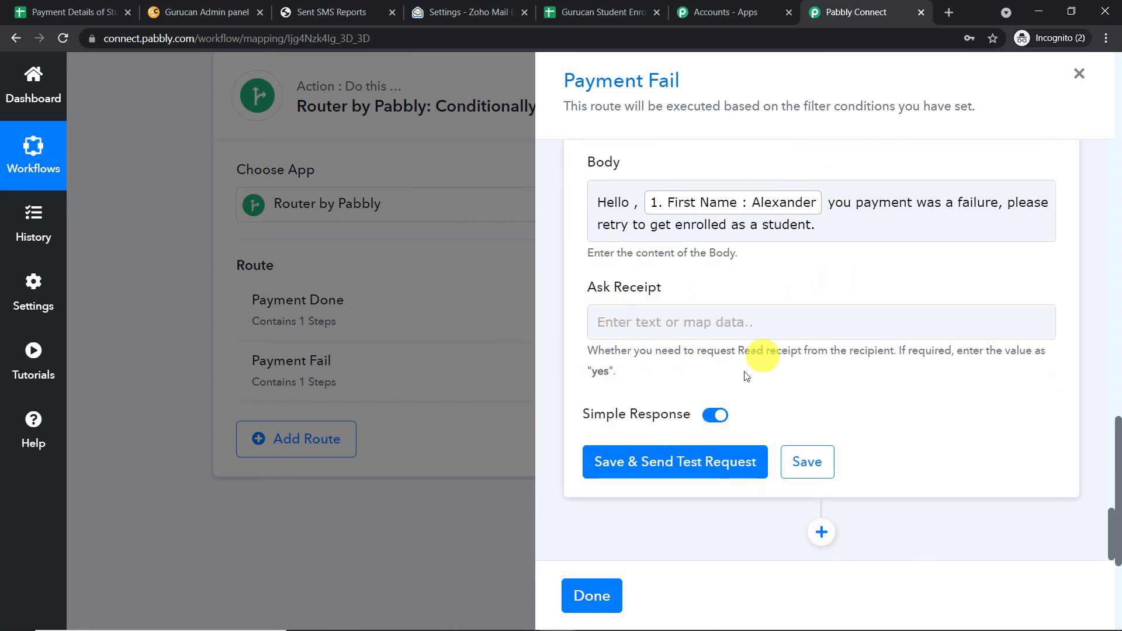
click(682, 460)
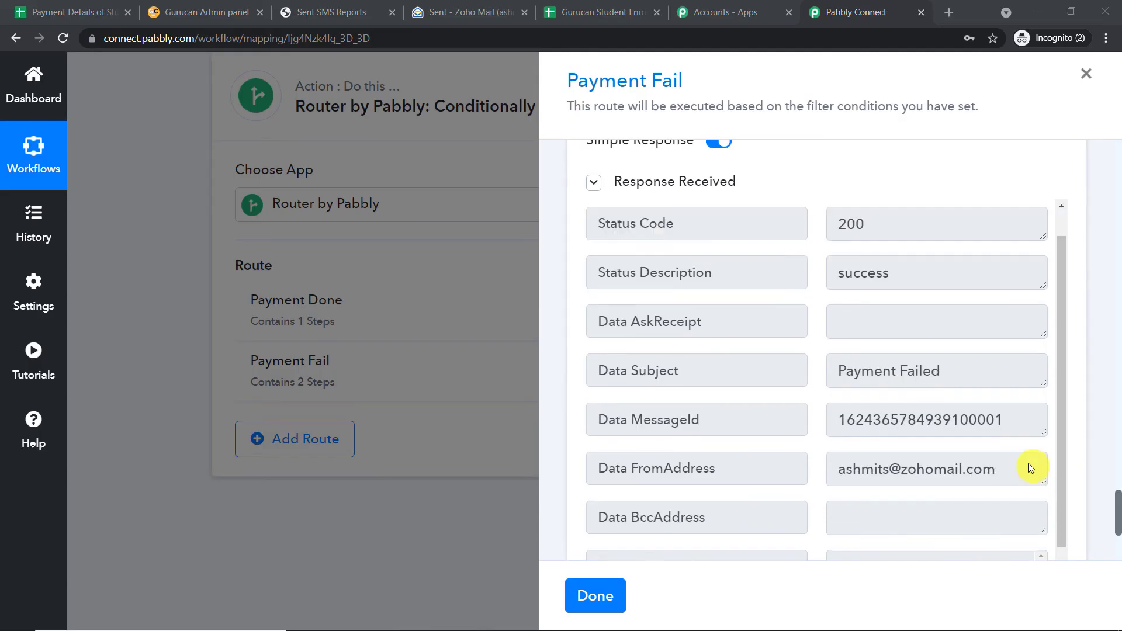
scroll(1029, 463, down, 3)
scroll(993, 432, up, 3)
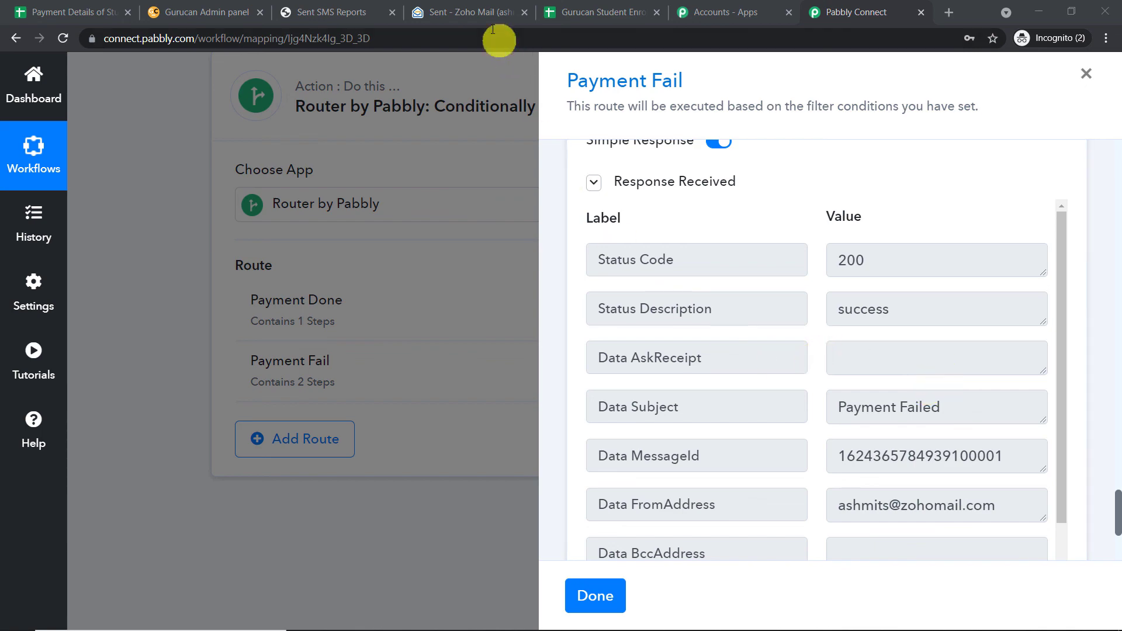
click(483, 14)
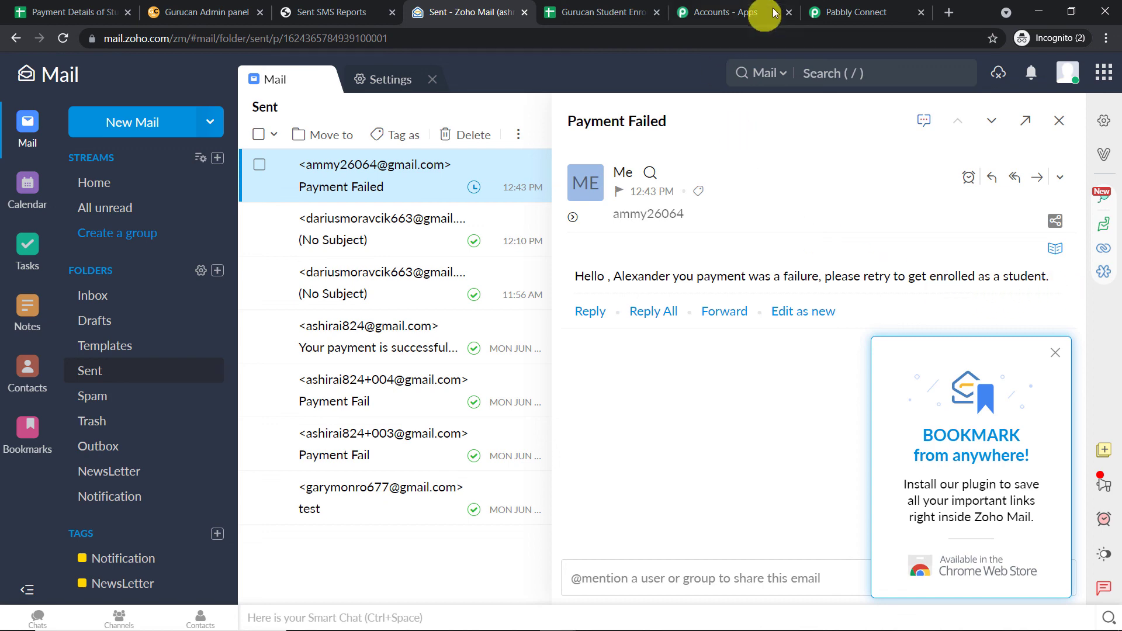
click(844, 16)
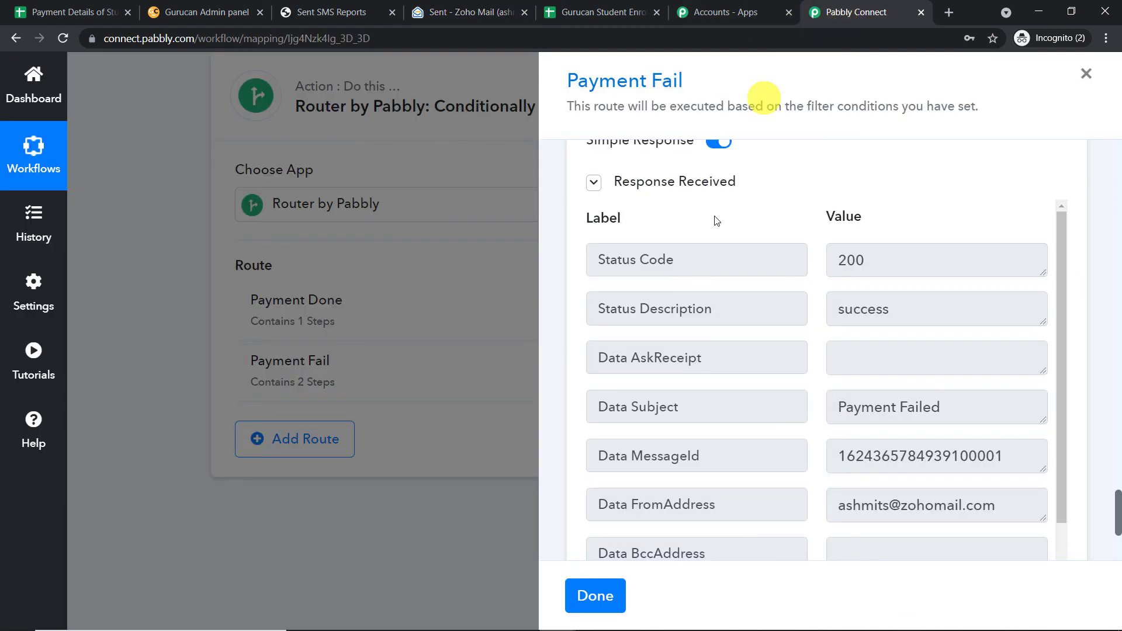
Close the Payment Fail route and collapse the Google Sheets trigger and Router cards.
click(602, 595)
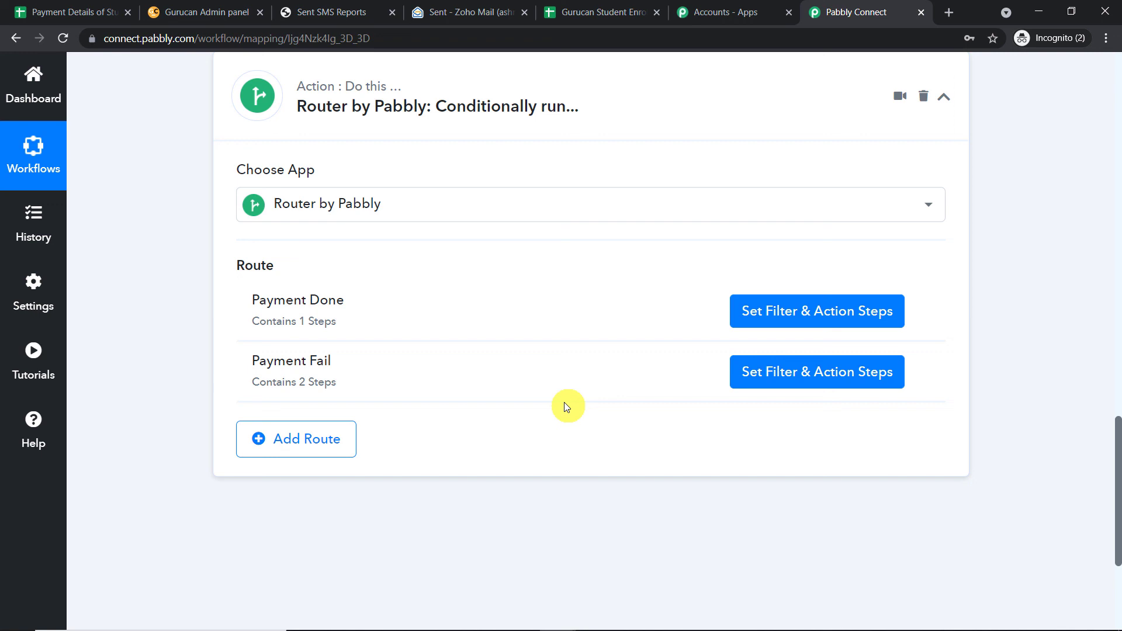
click(1114, 308)
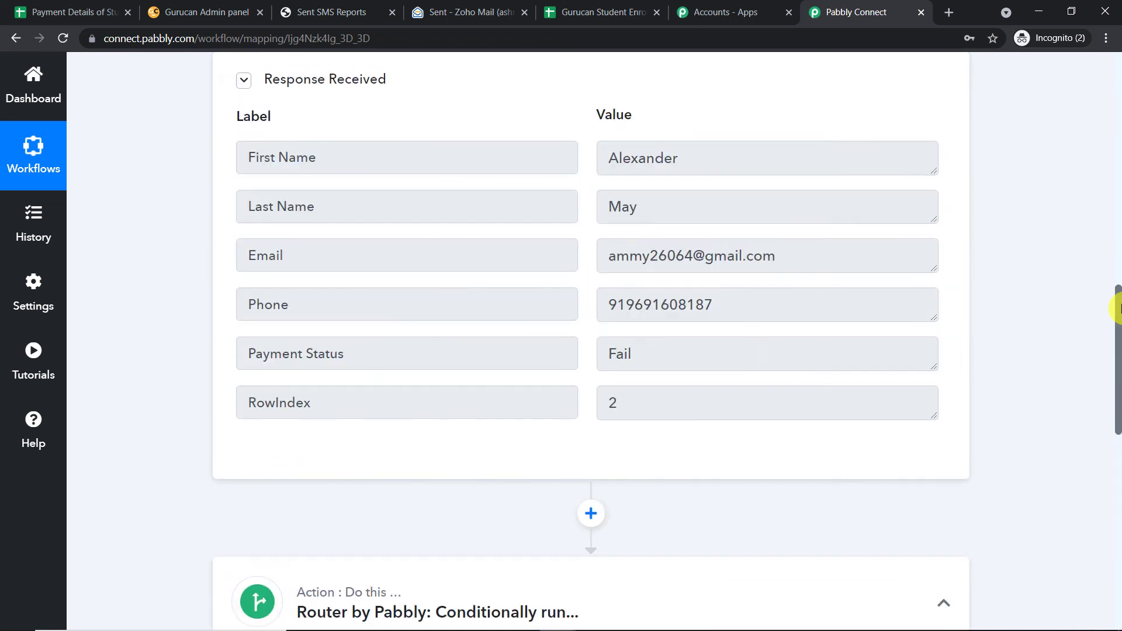
click(605, 599)
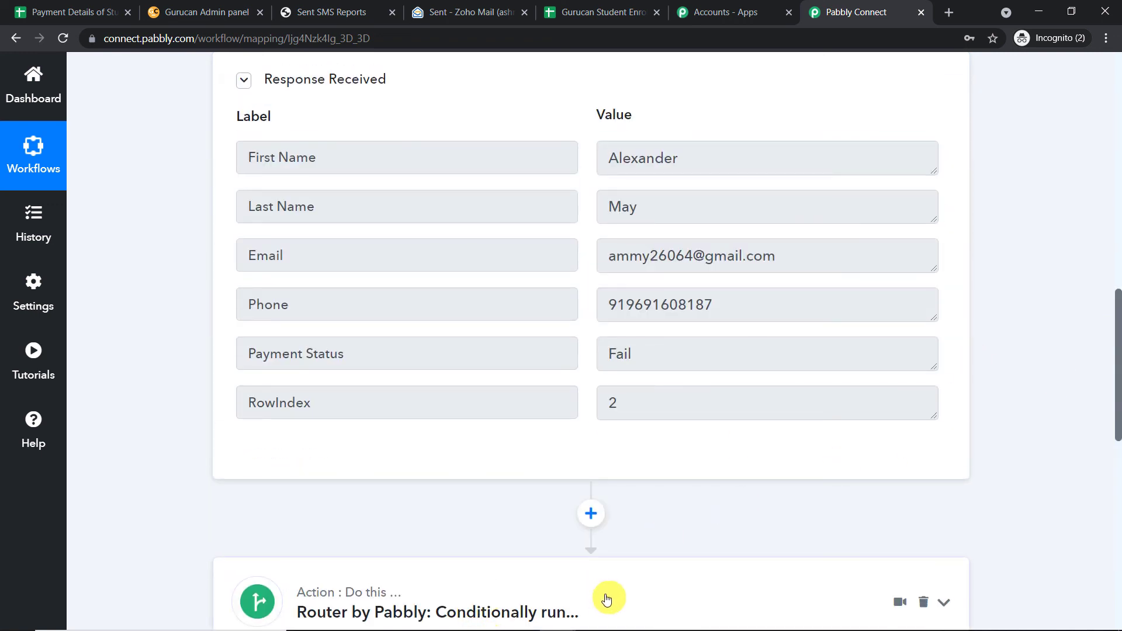
drag(1115, 446, 1101, 201)
click(653, 157)
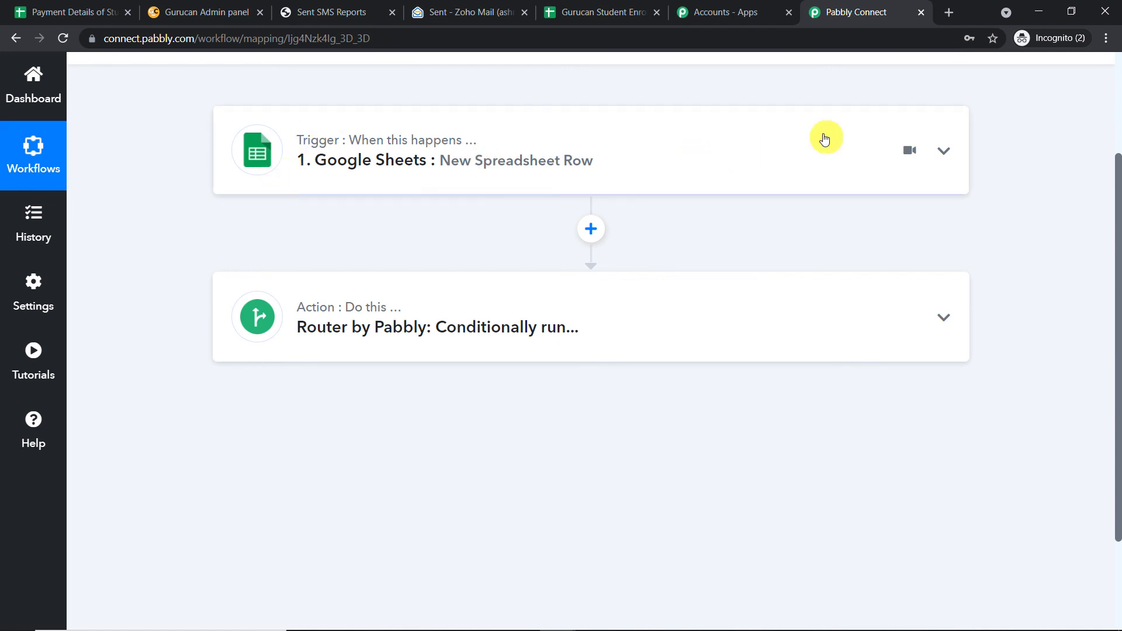
click(631, 300)
scroll(692, 273, down, 2)
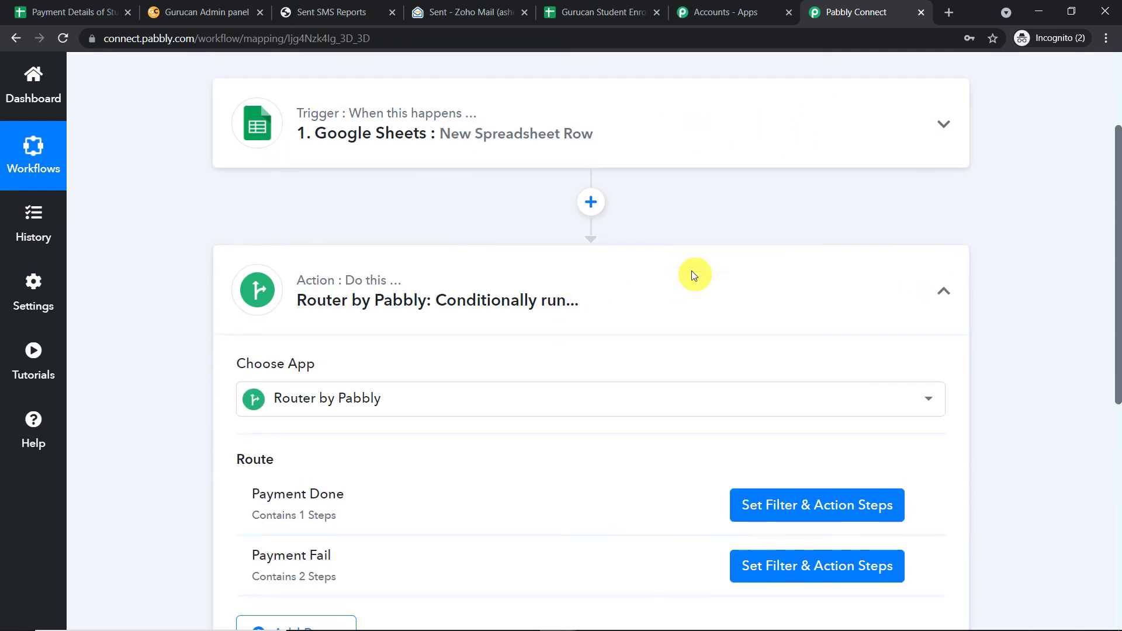
scroll(433, 328, down, 1)
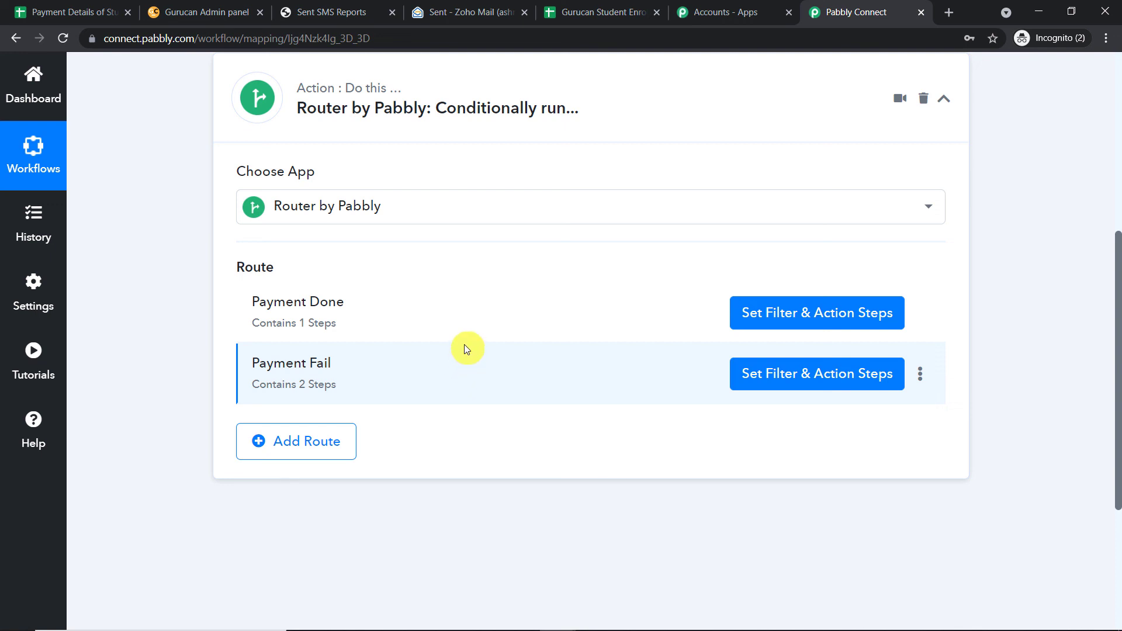
scroll(466, 348, up, 6)
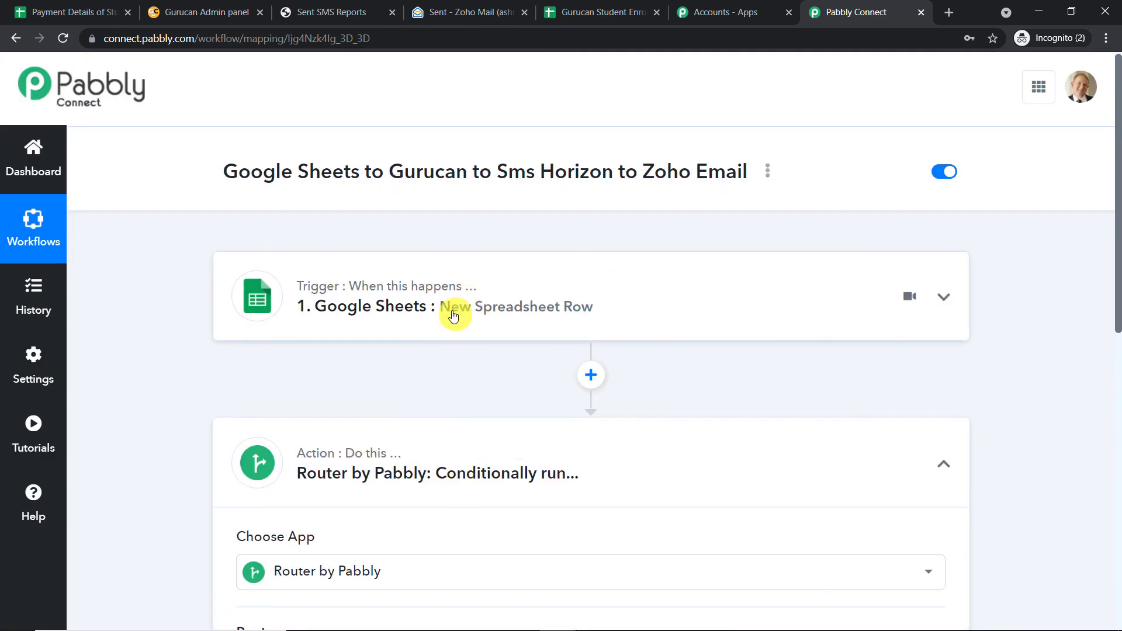
scroll(444, 444, down, 4)
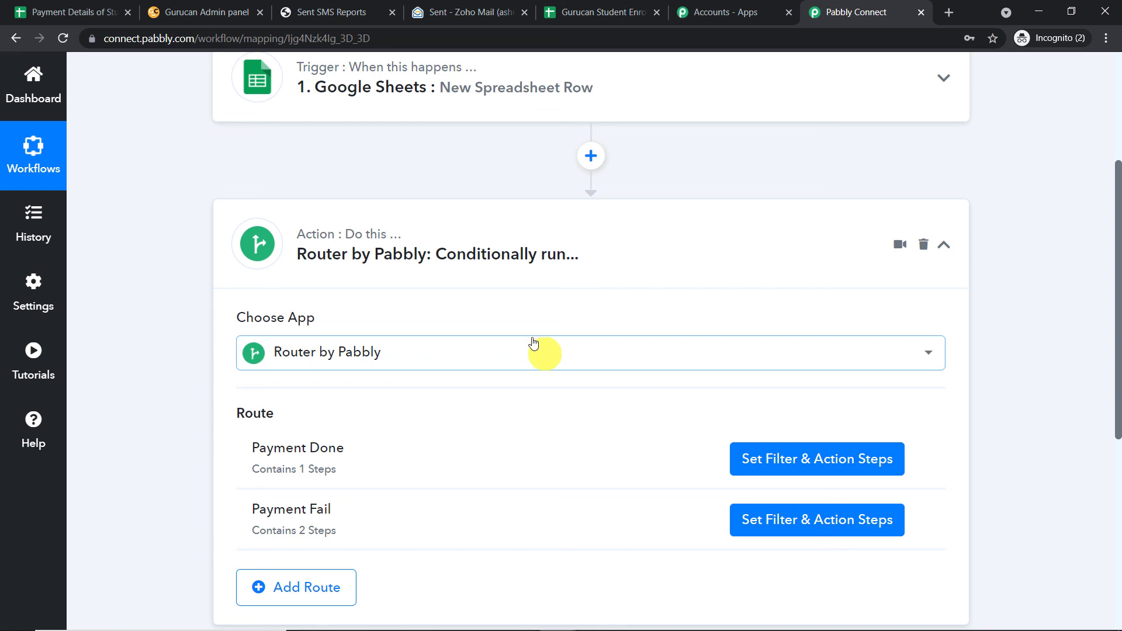
click(503, 243)
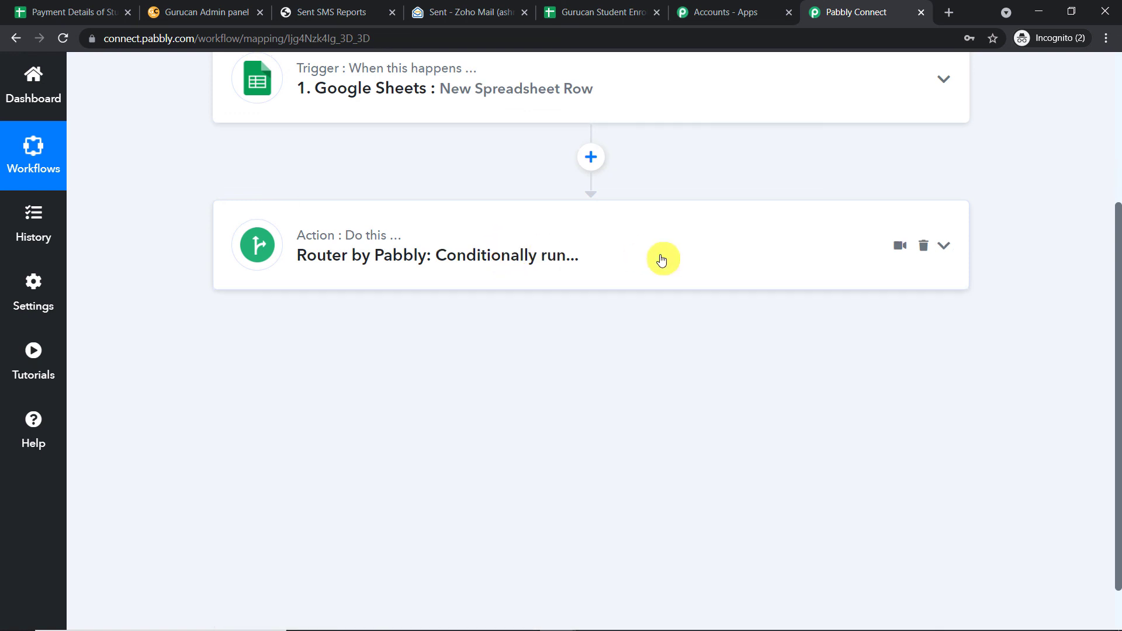
scroll(658, 252, up, 3)
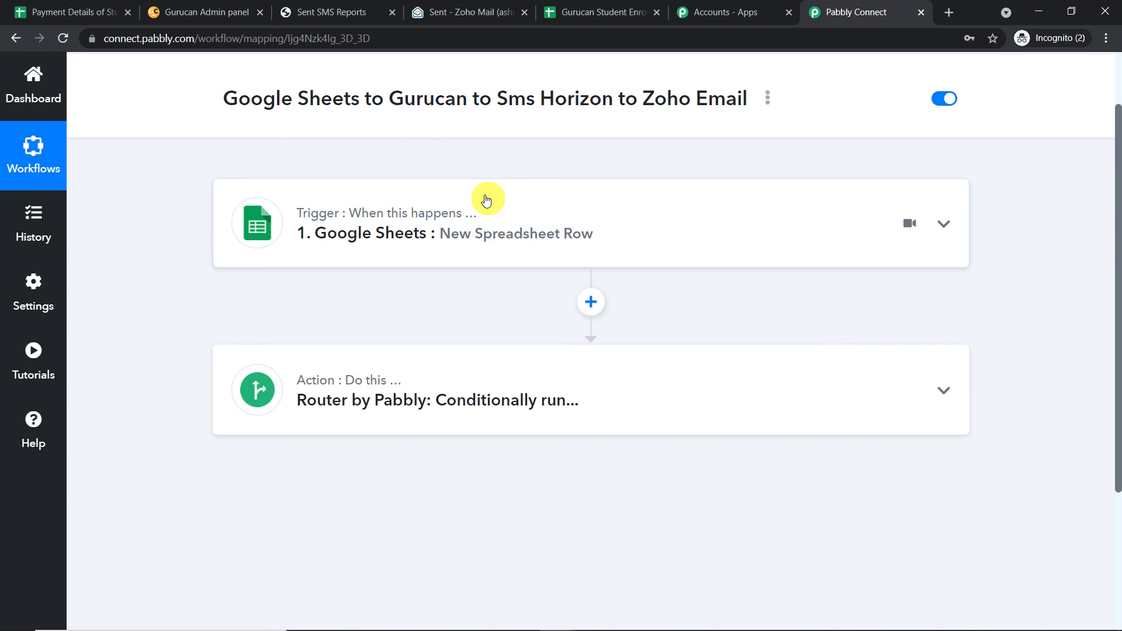